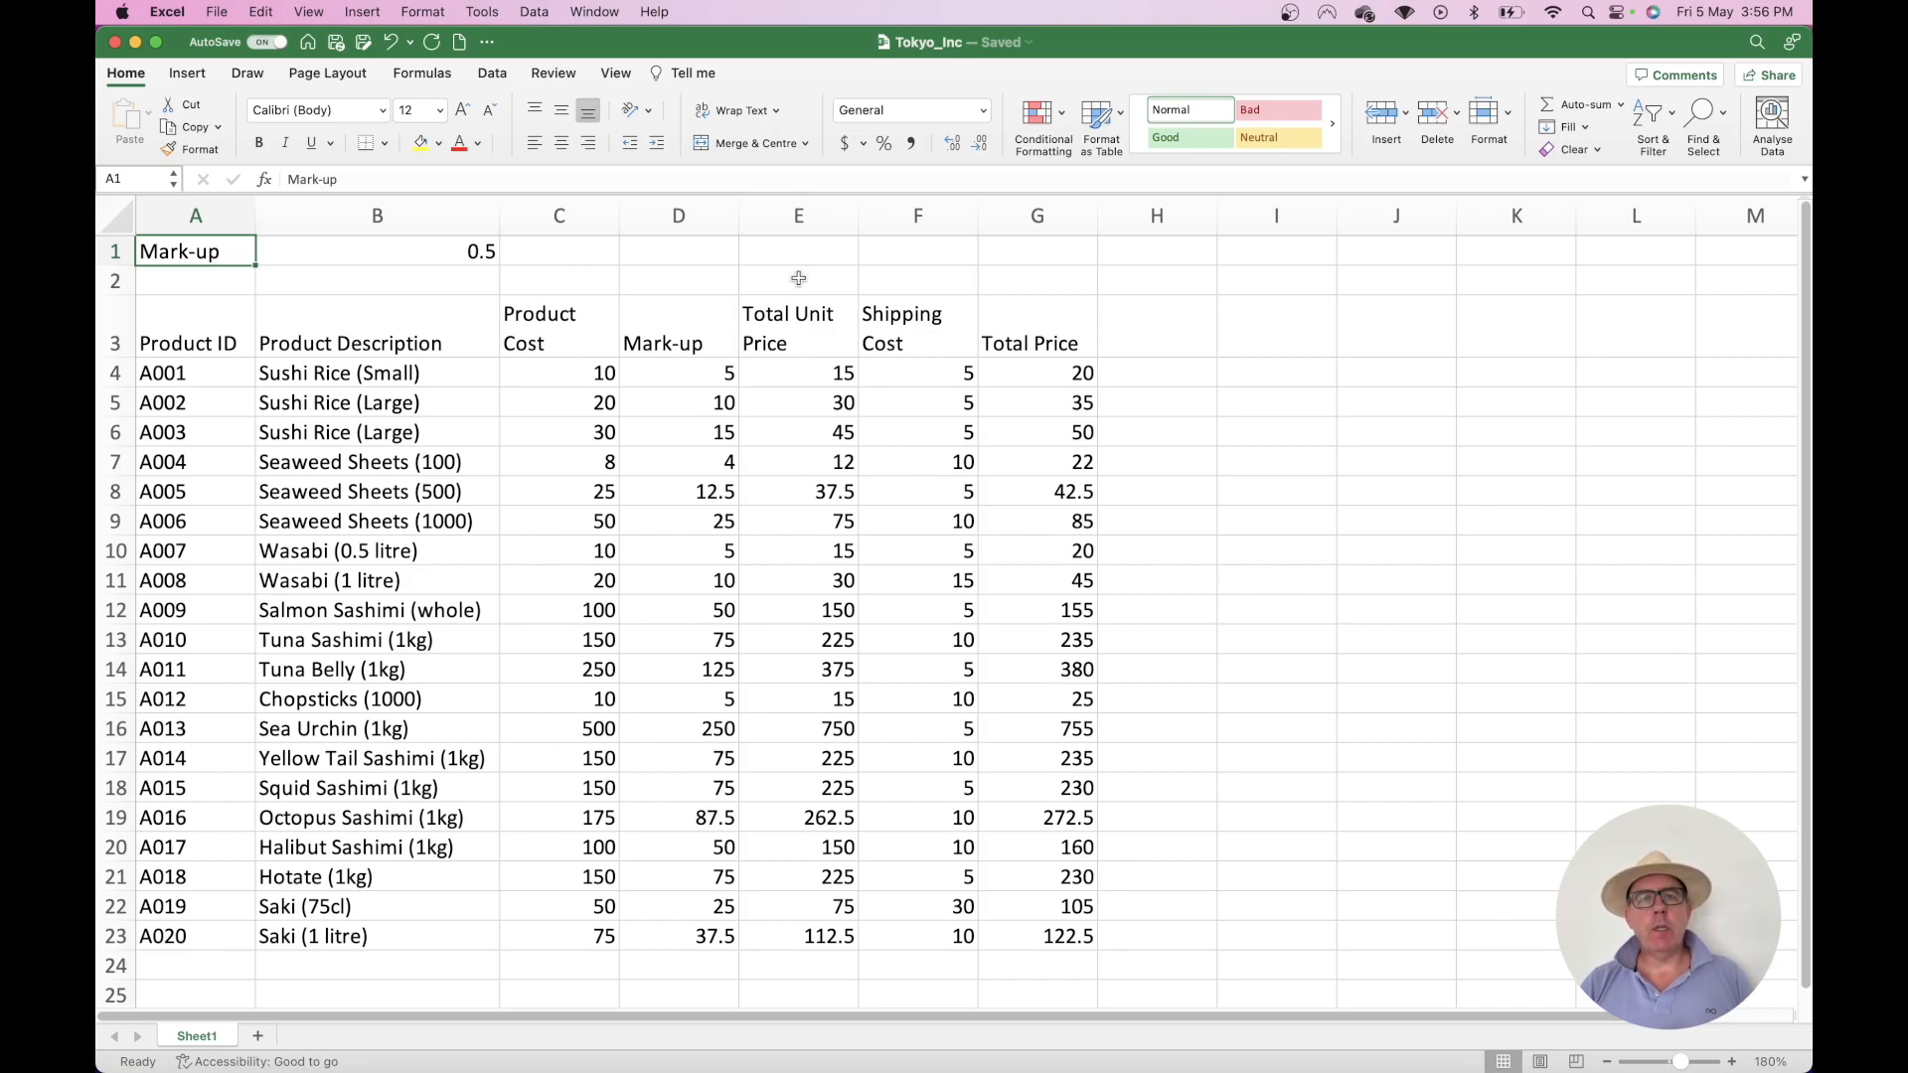
Add a new blank worksheet to the Tokyo_Inc workbook
left_click(258, 1037)
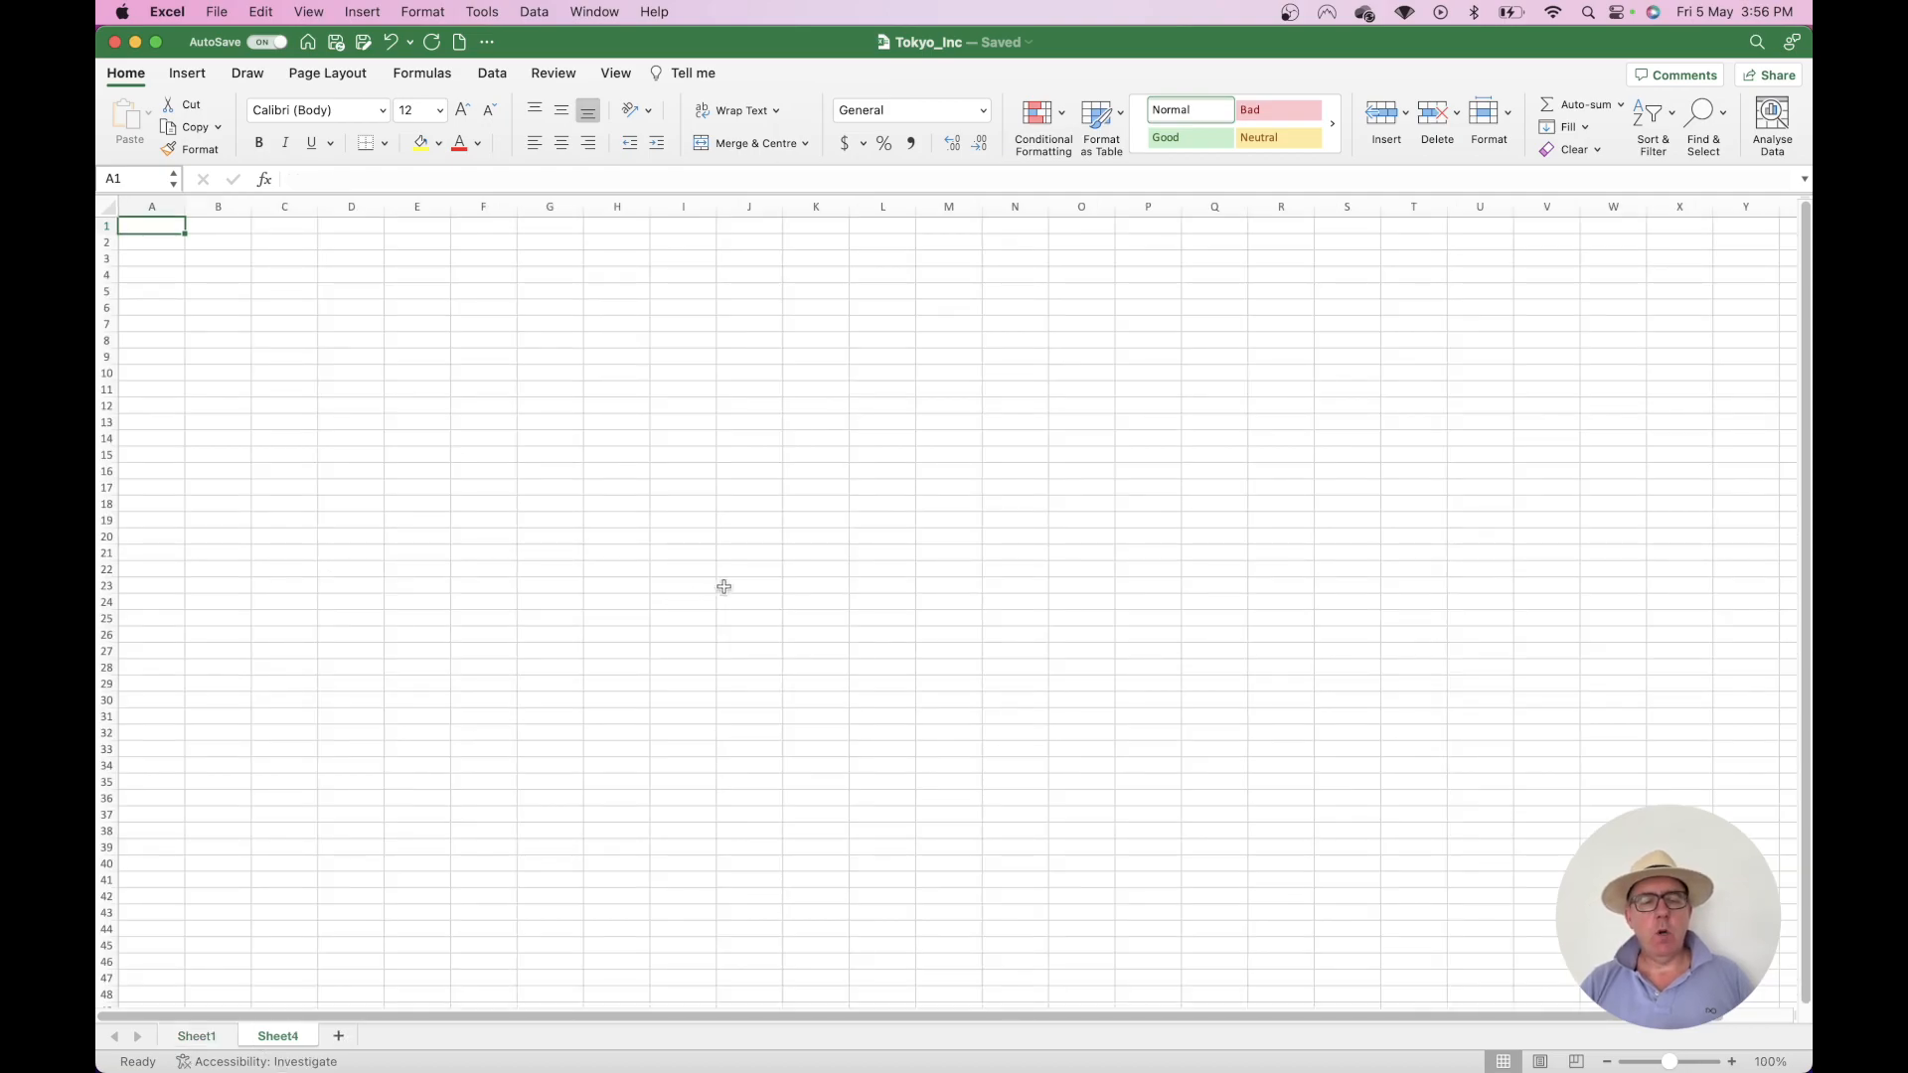
scroll(766, 571, "up", 2)
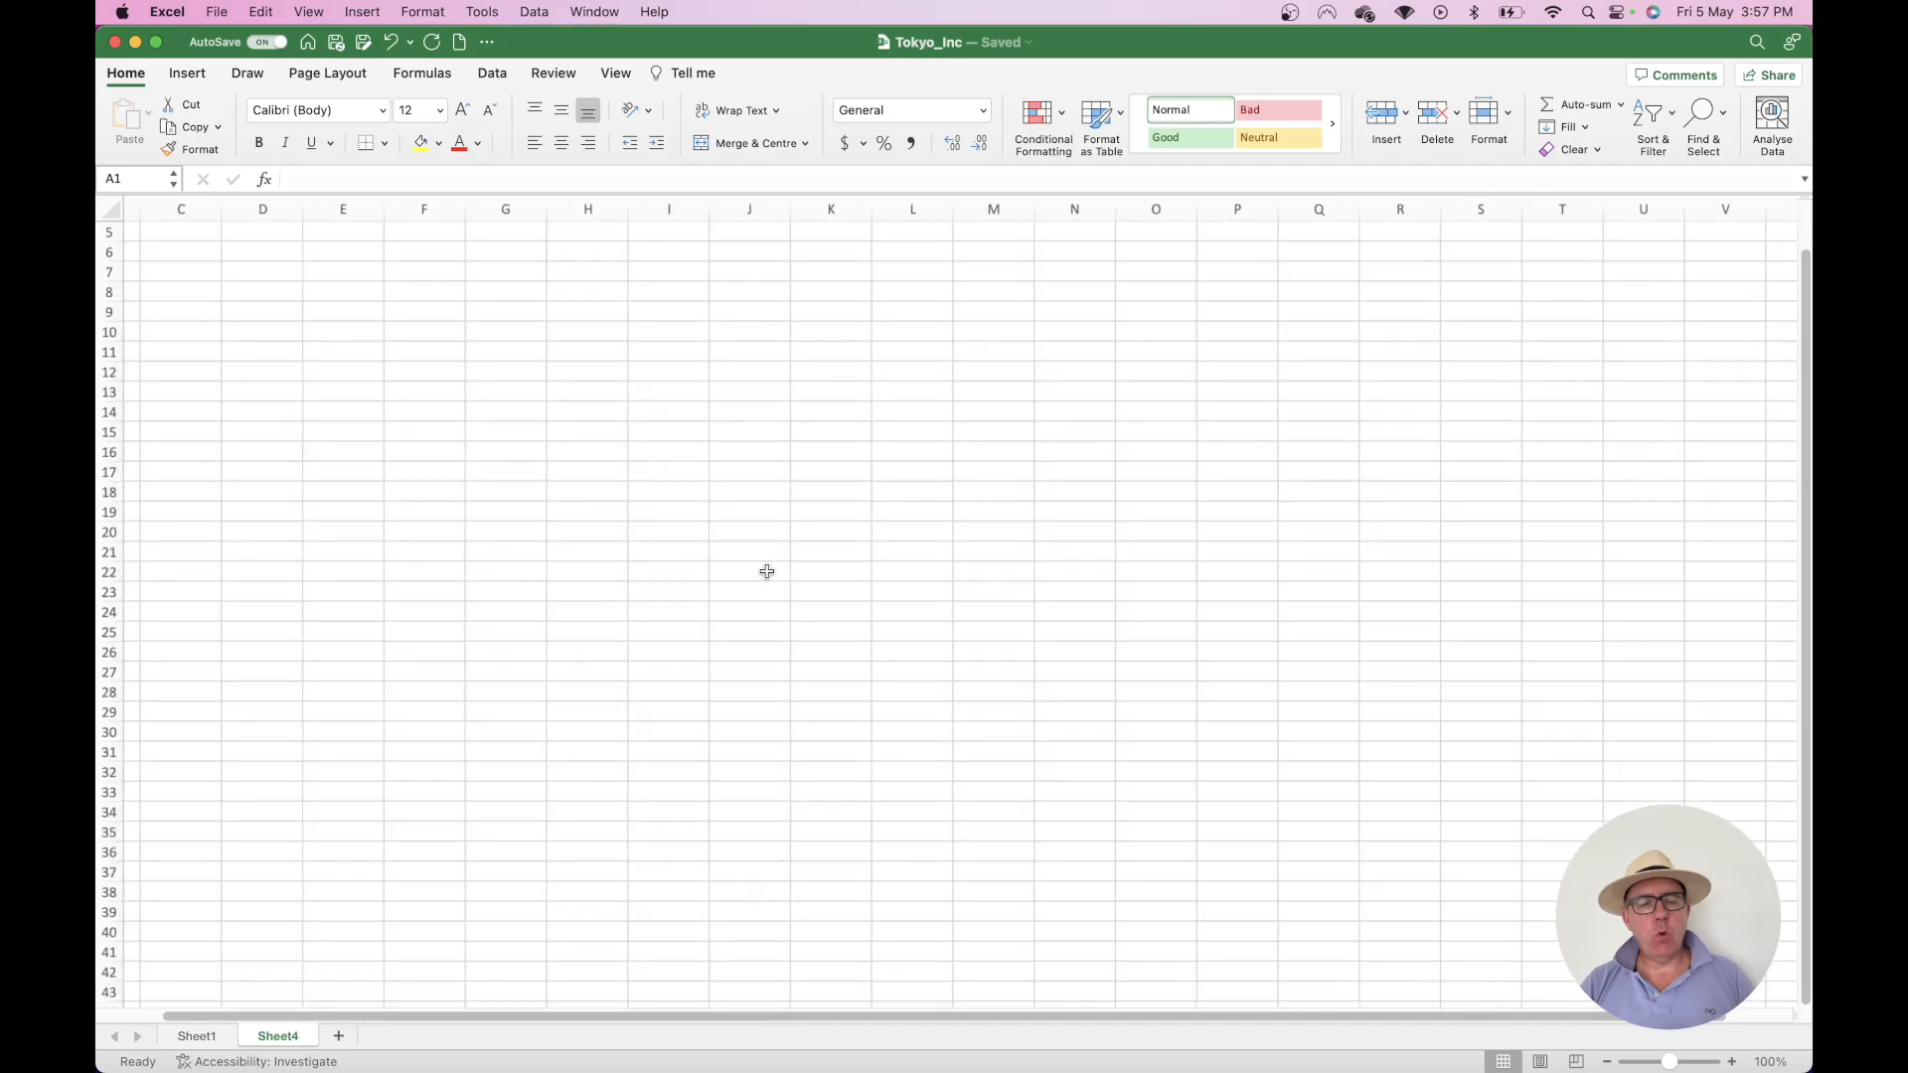
scroll(766, 572, "up", 4)
scroll(756, 550, "up", 5)
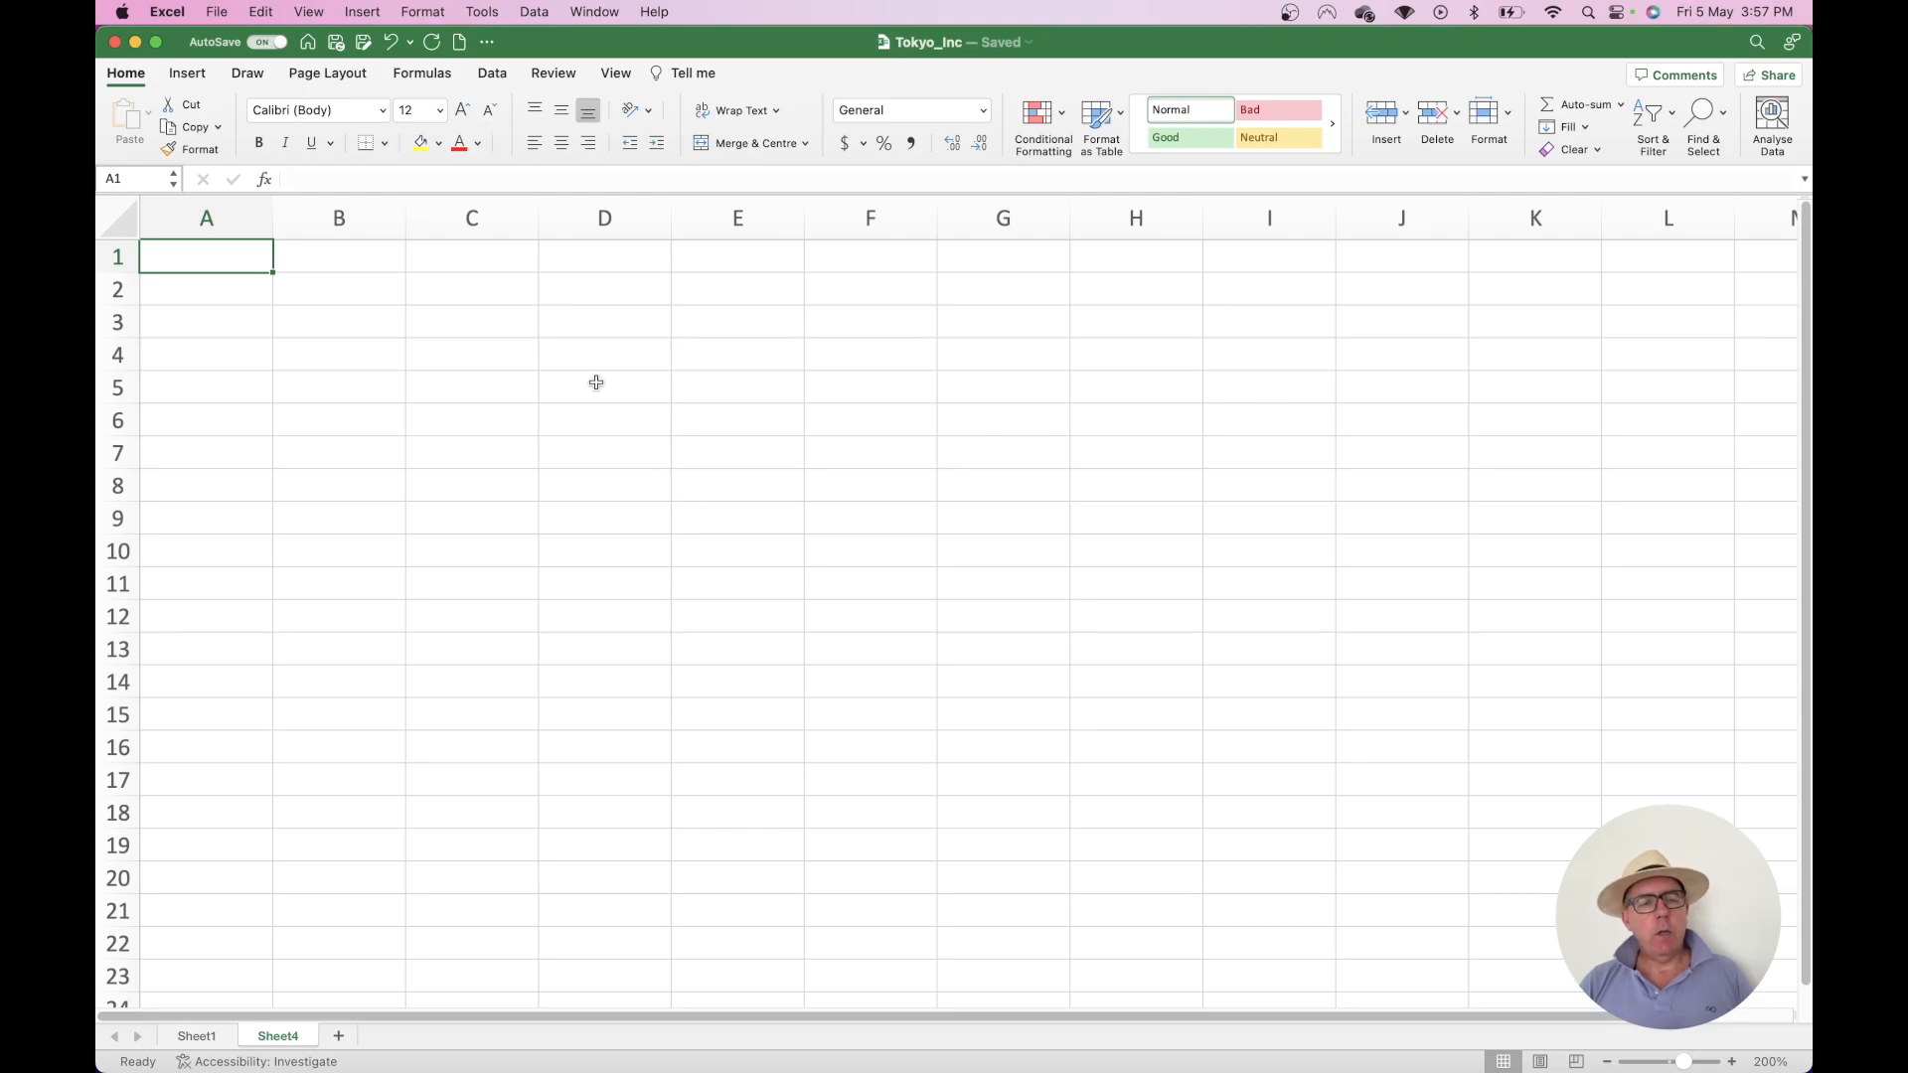
Browse the full alphabetical list of functions in the Formula Builder and close it without inserting any
left_click(266, 181)
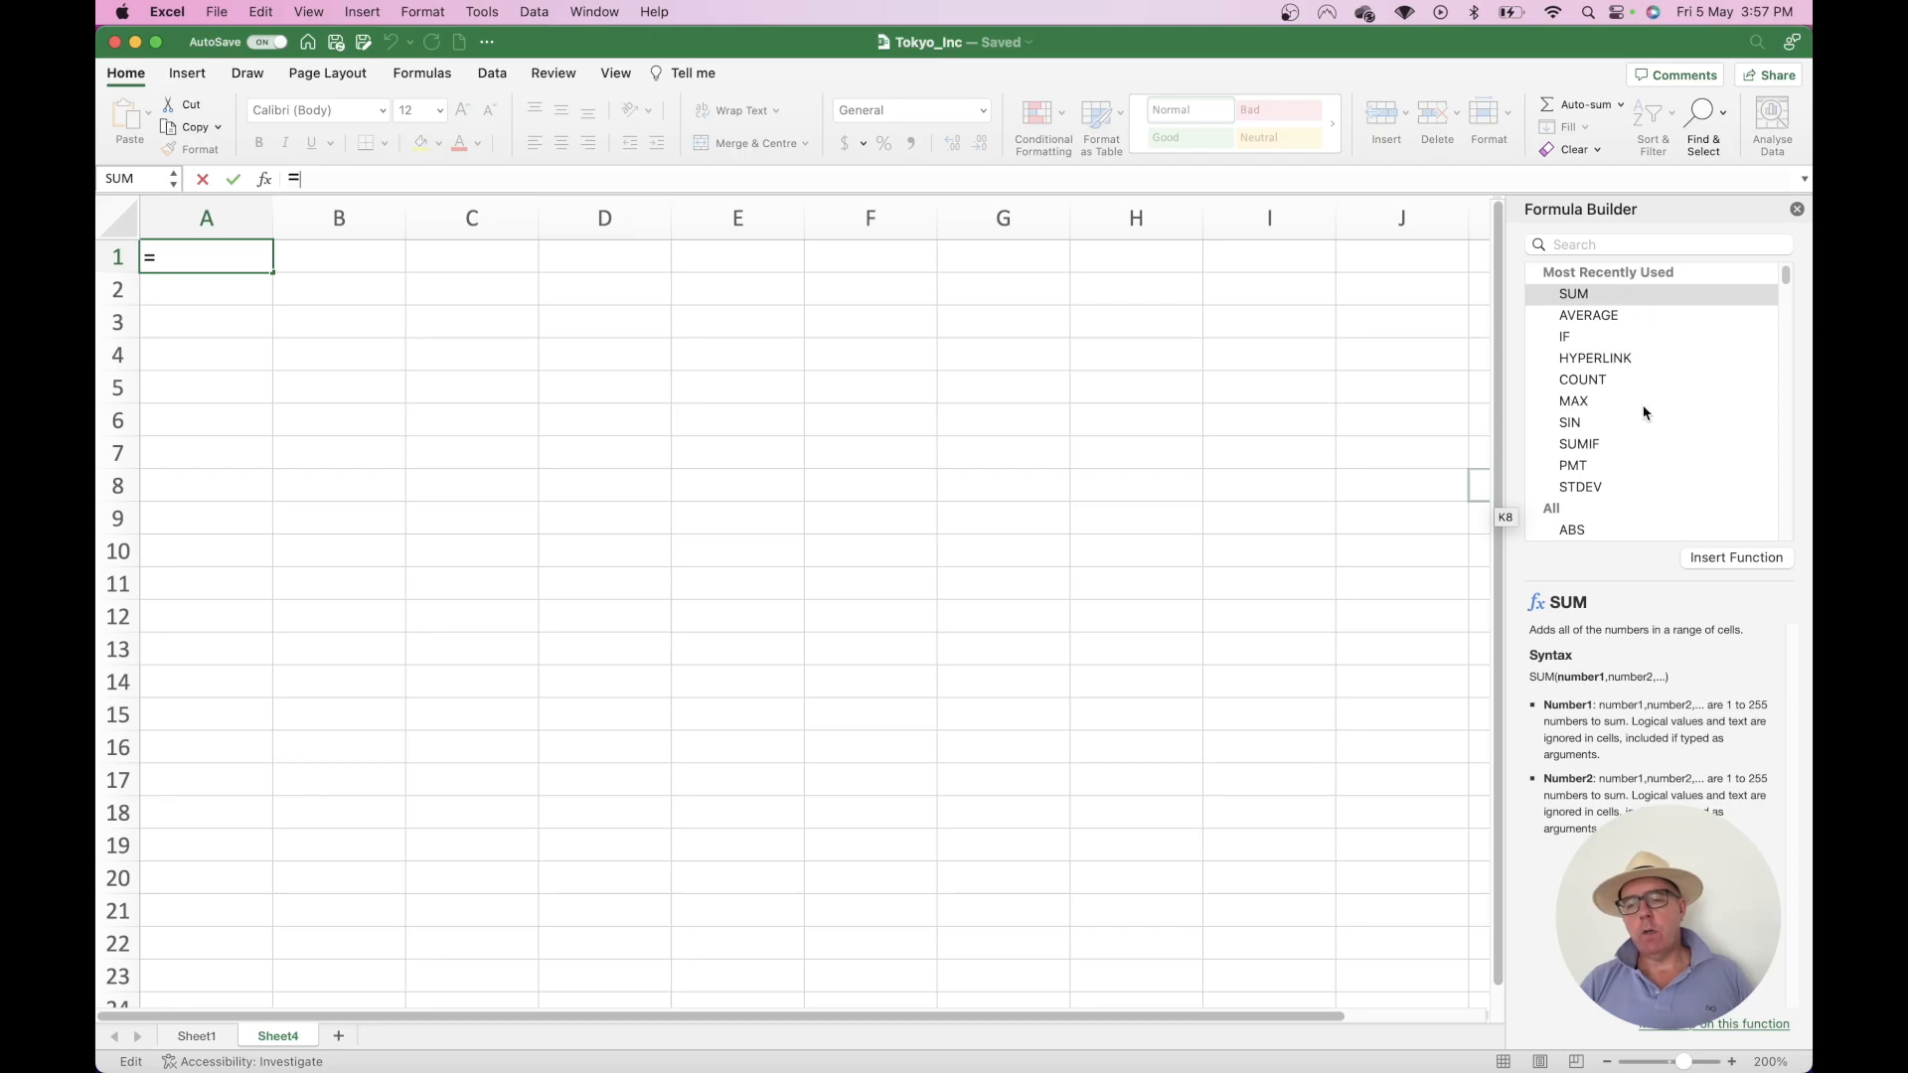
scroll(1643, 412, "down", 5)
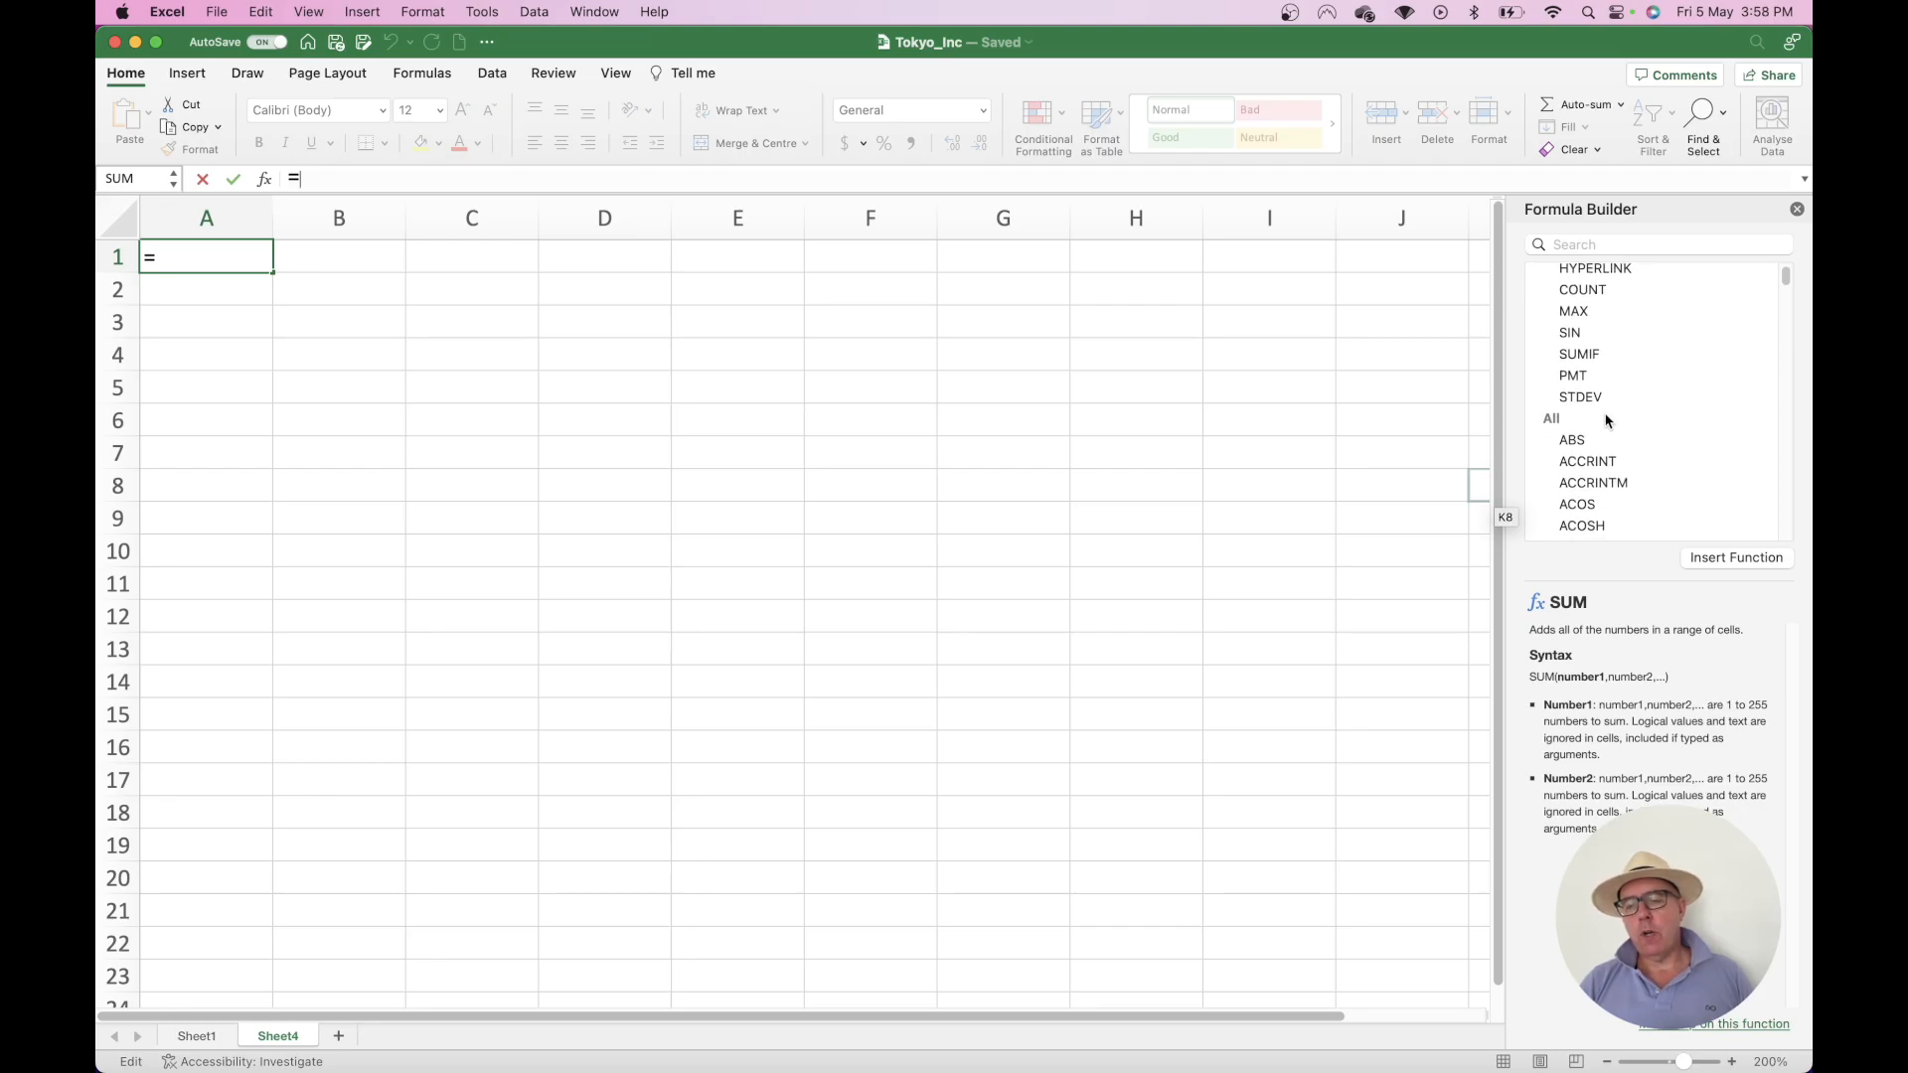
scroll(1606, 420, "down", 15)
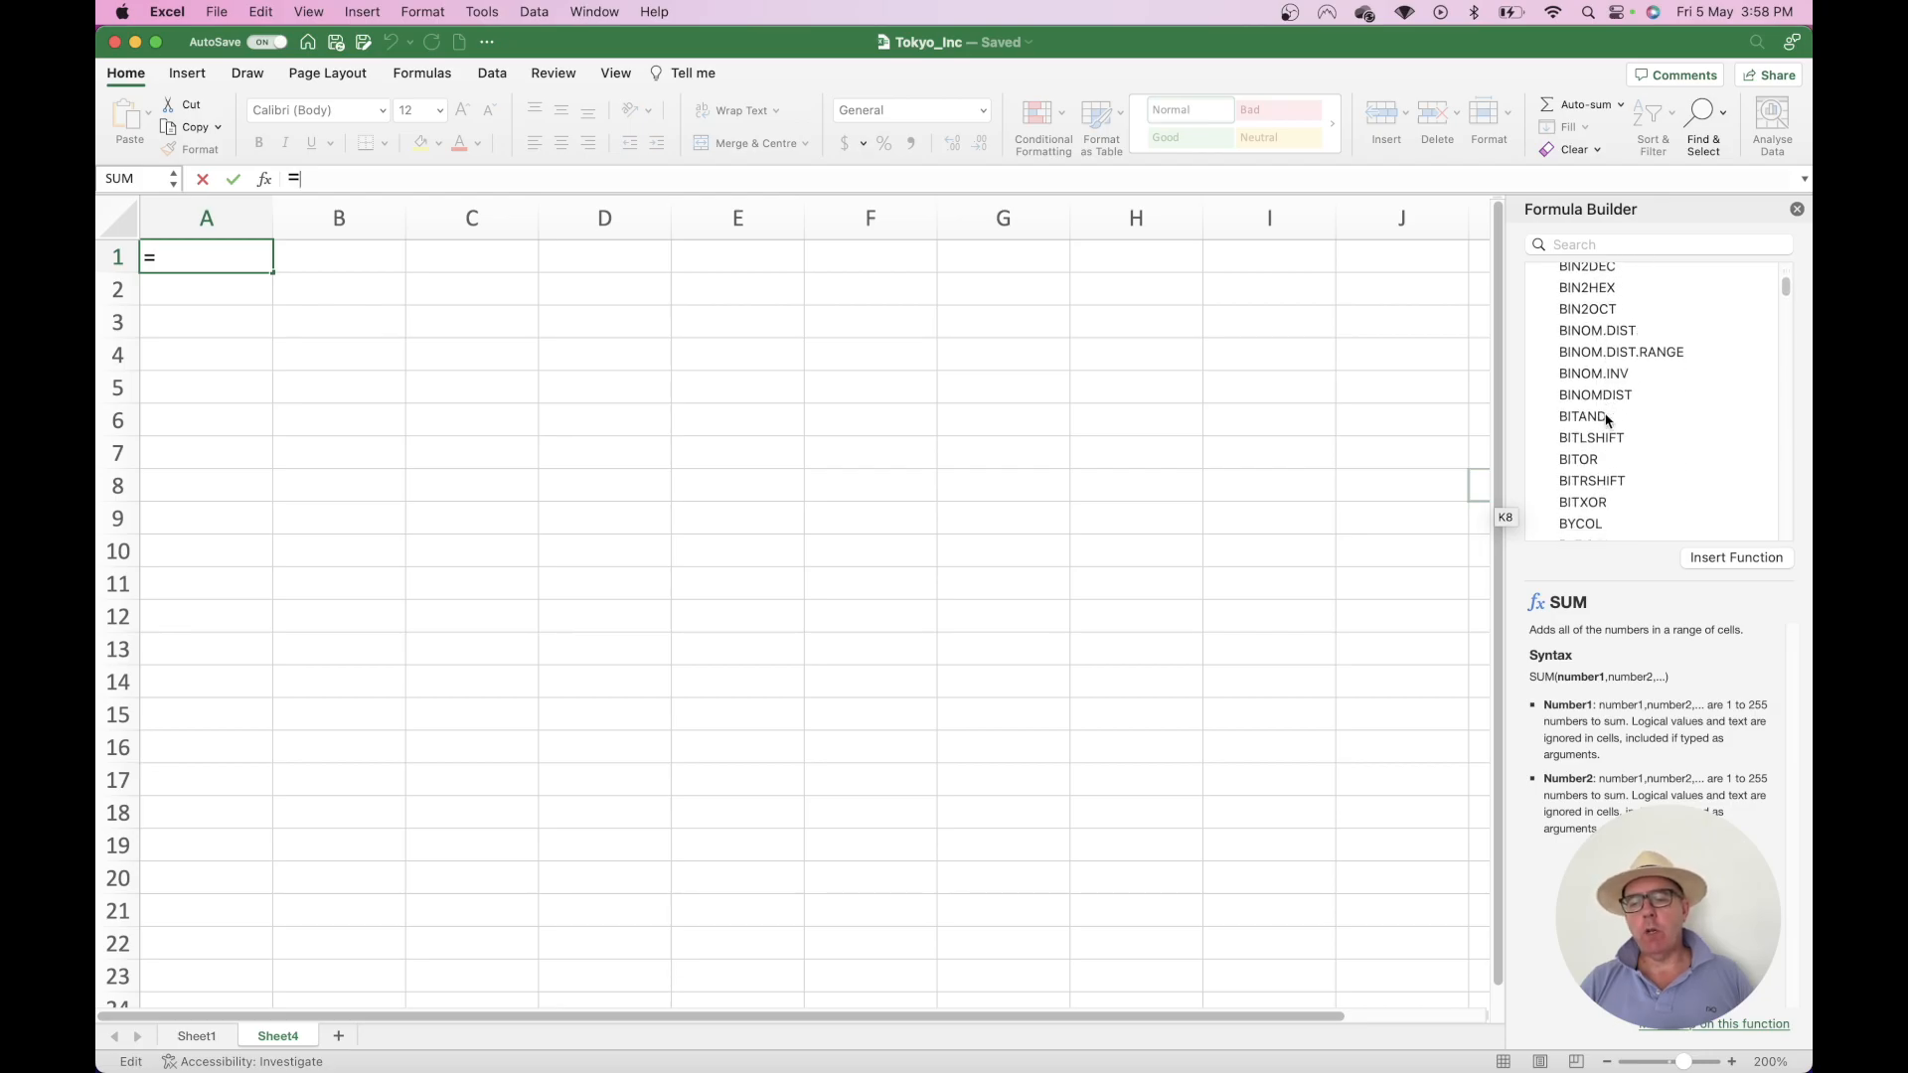
scroll(1606, 420, "down", 15)
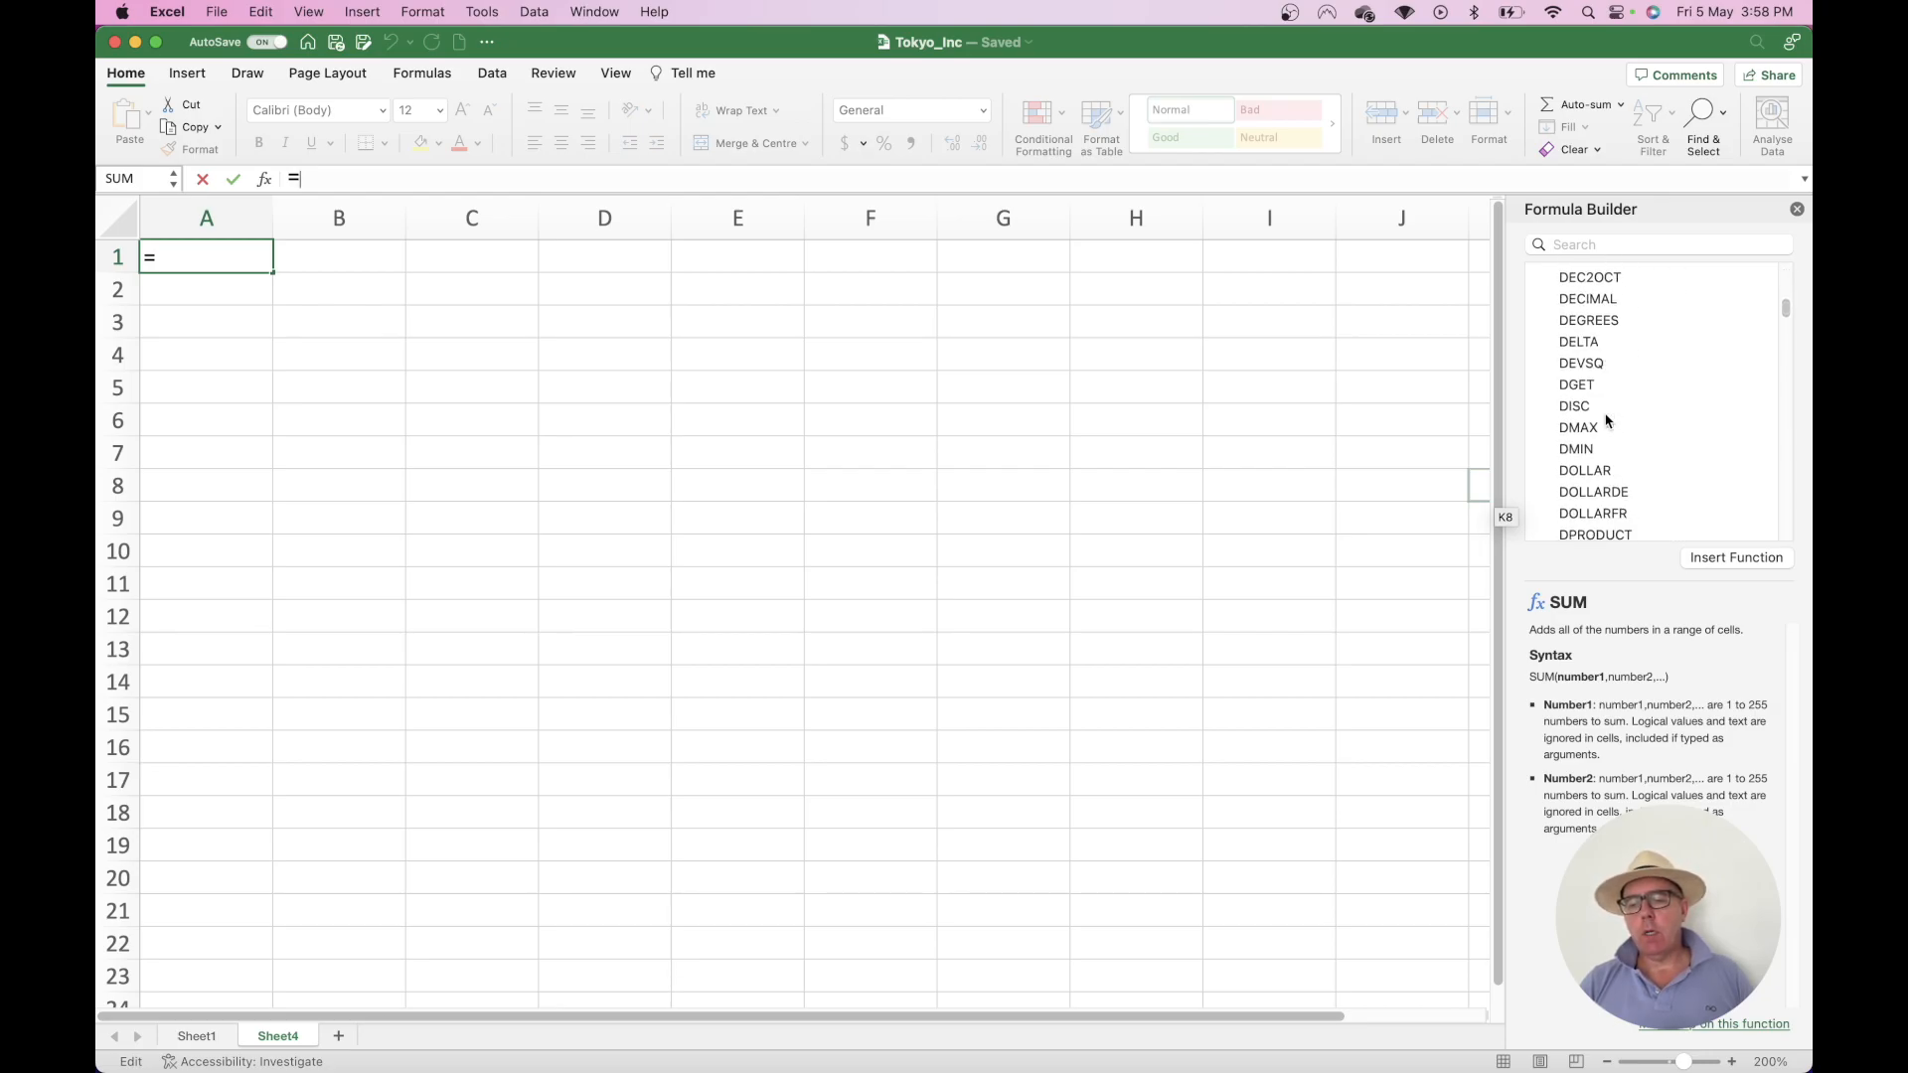
scroll(1607, 421, "down", 15)
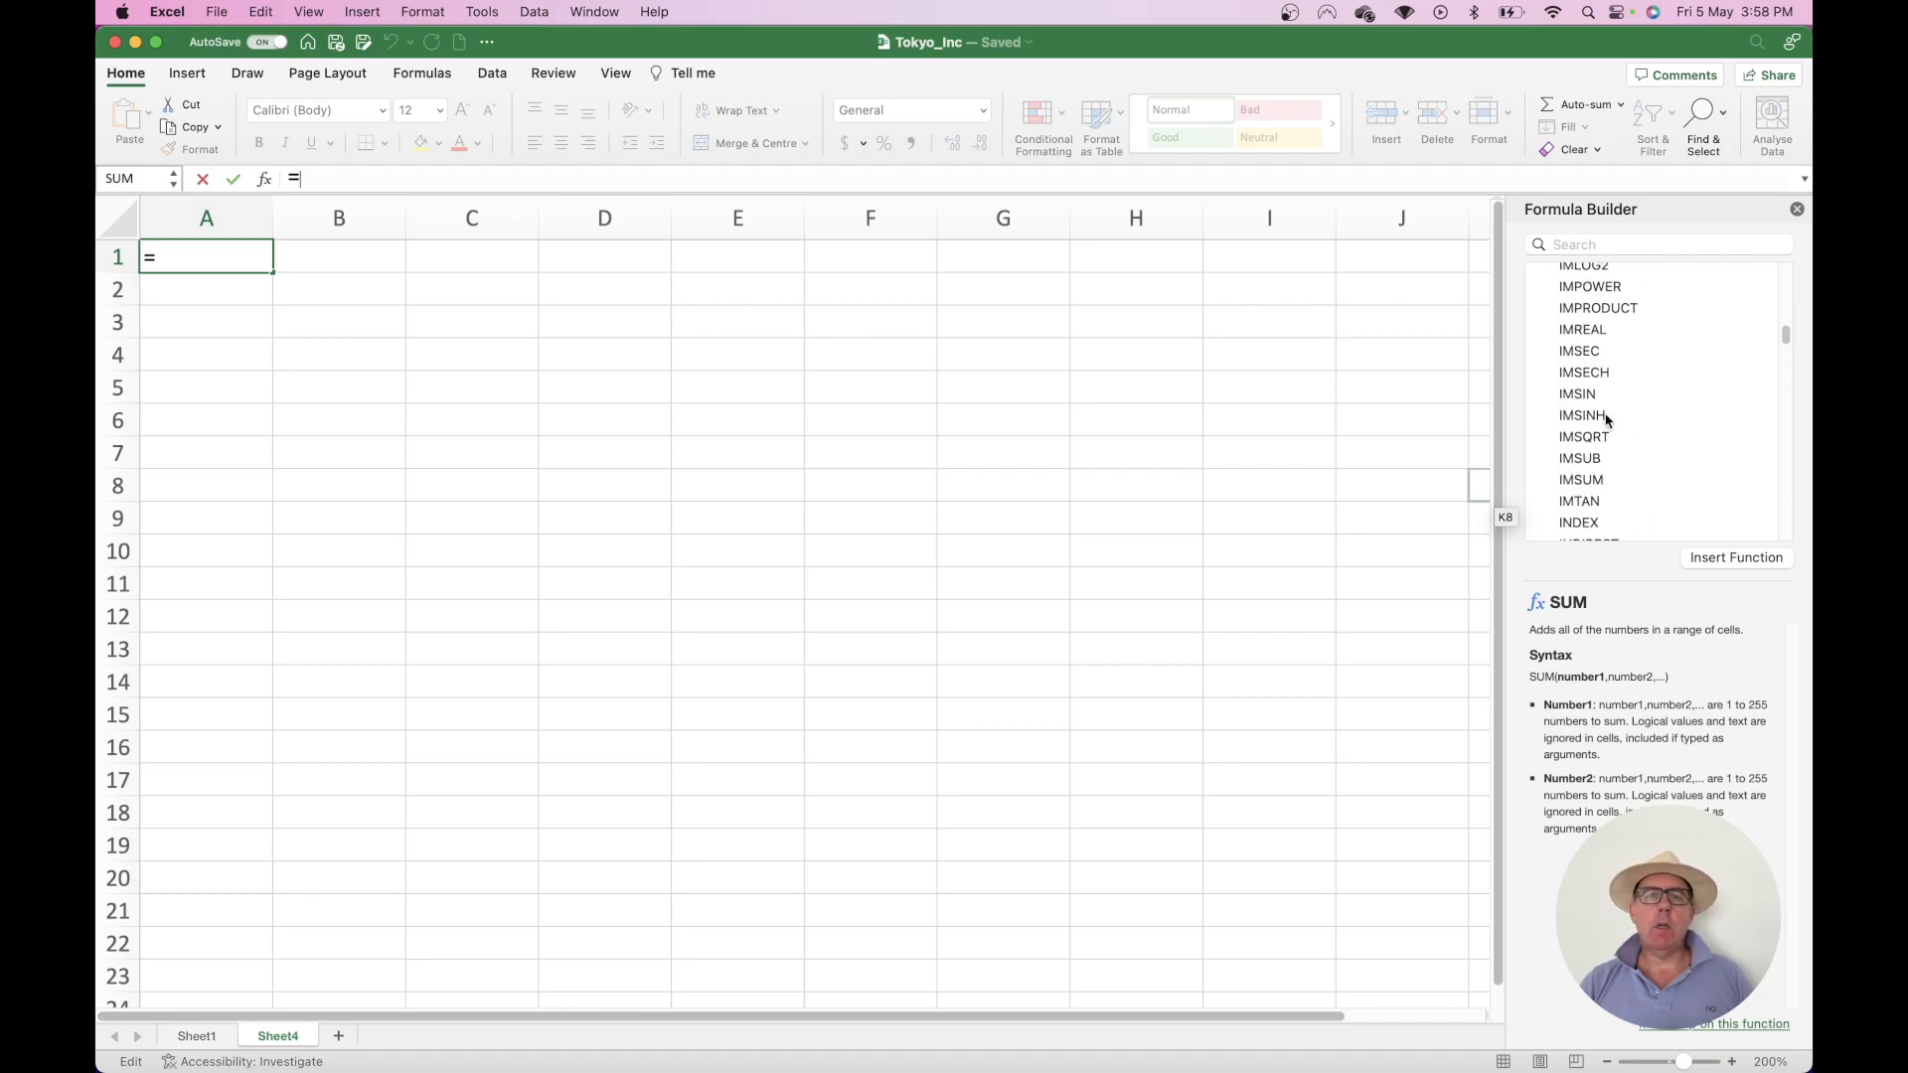
scroll(1606, 420, "down", 15)
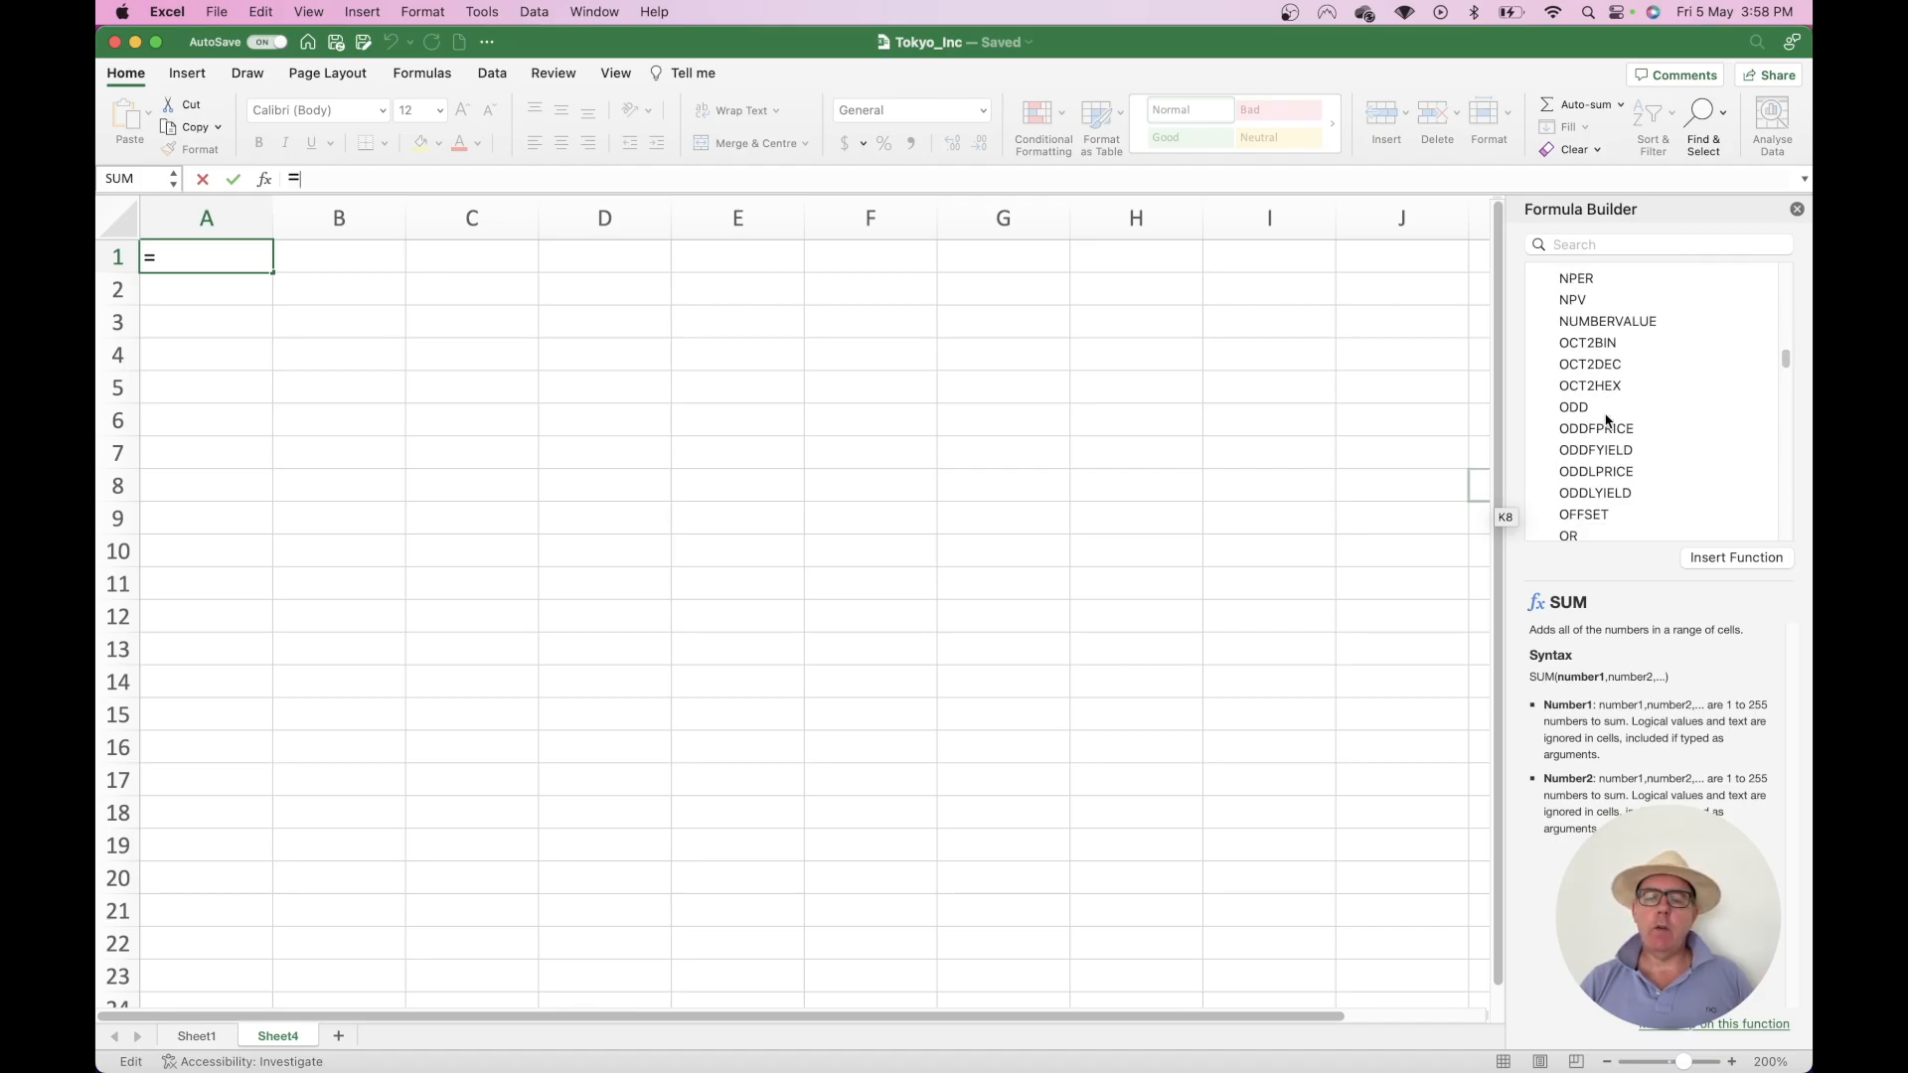
scroll(1606, 420, "down", 15)
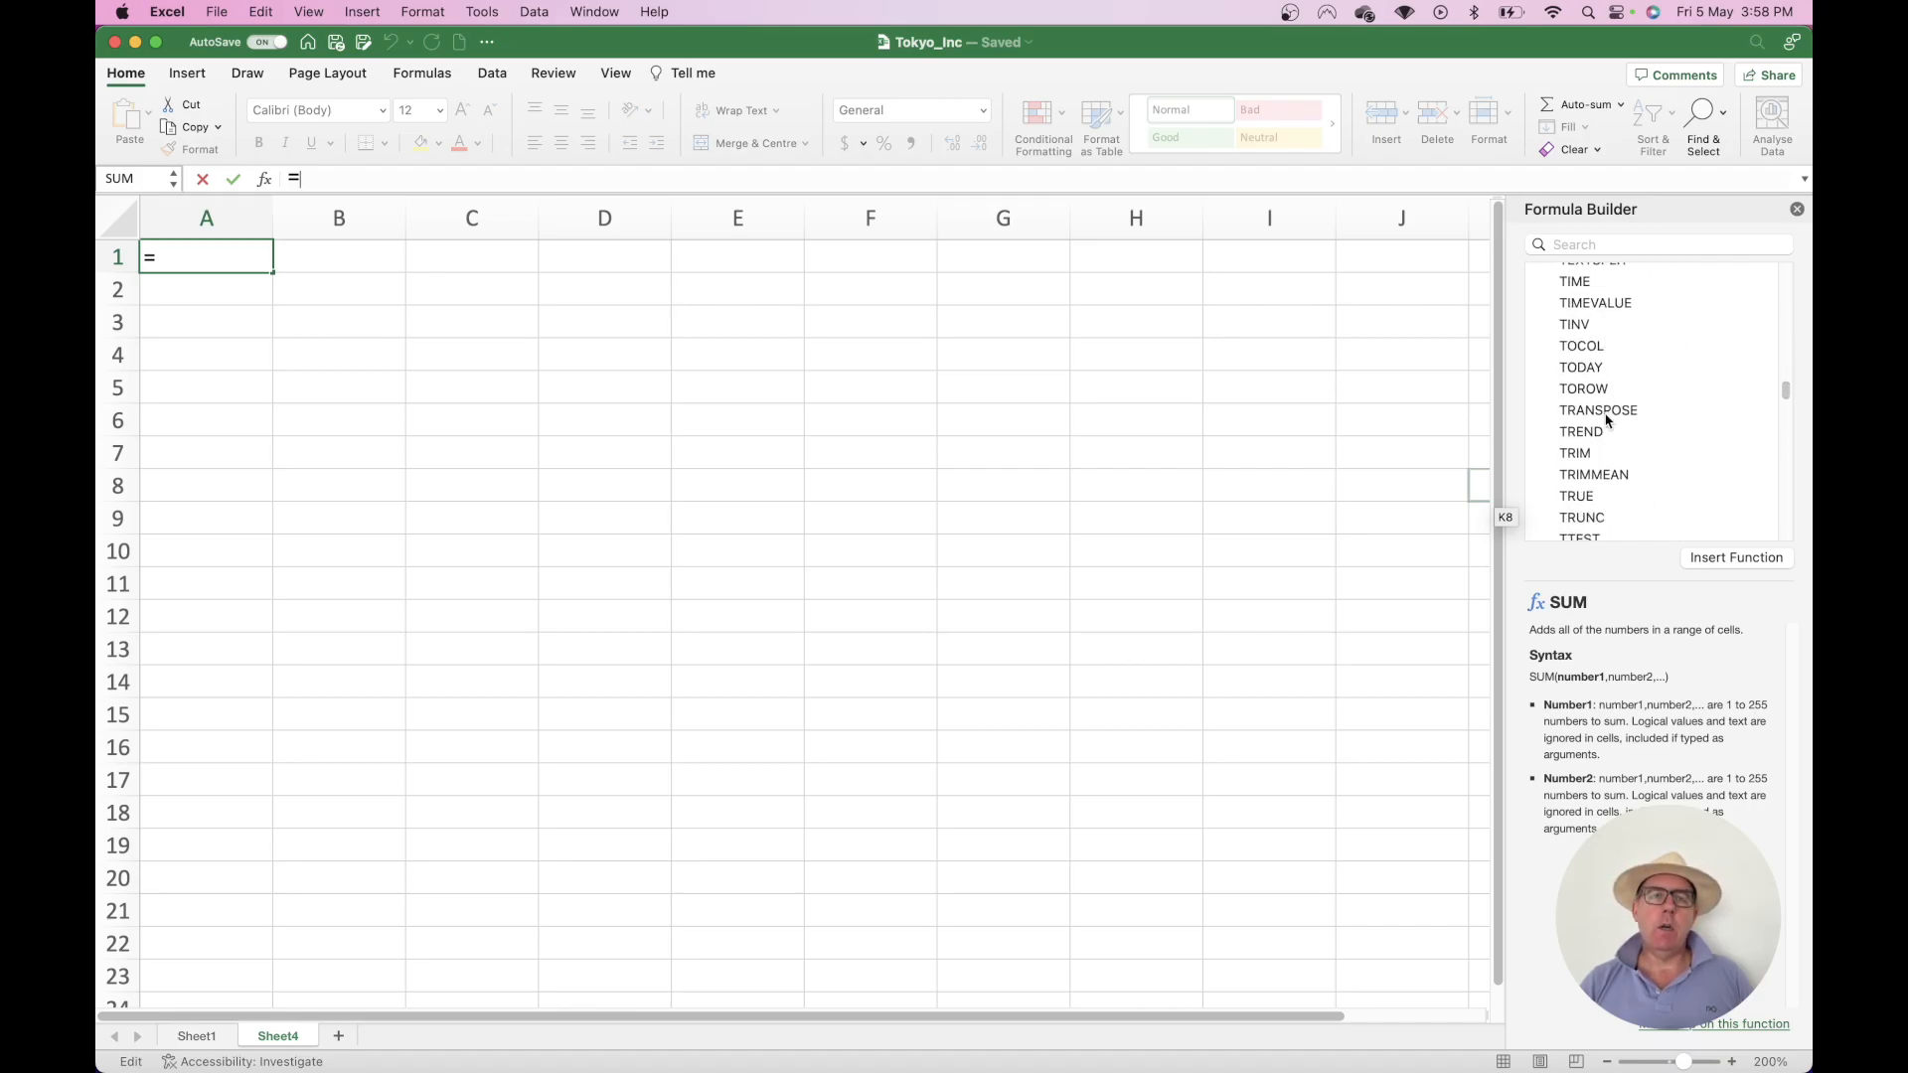
scroll(1607, 420, "up", 5)
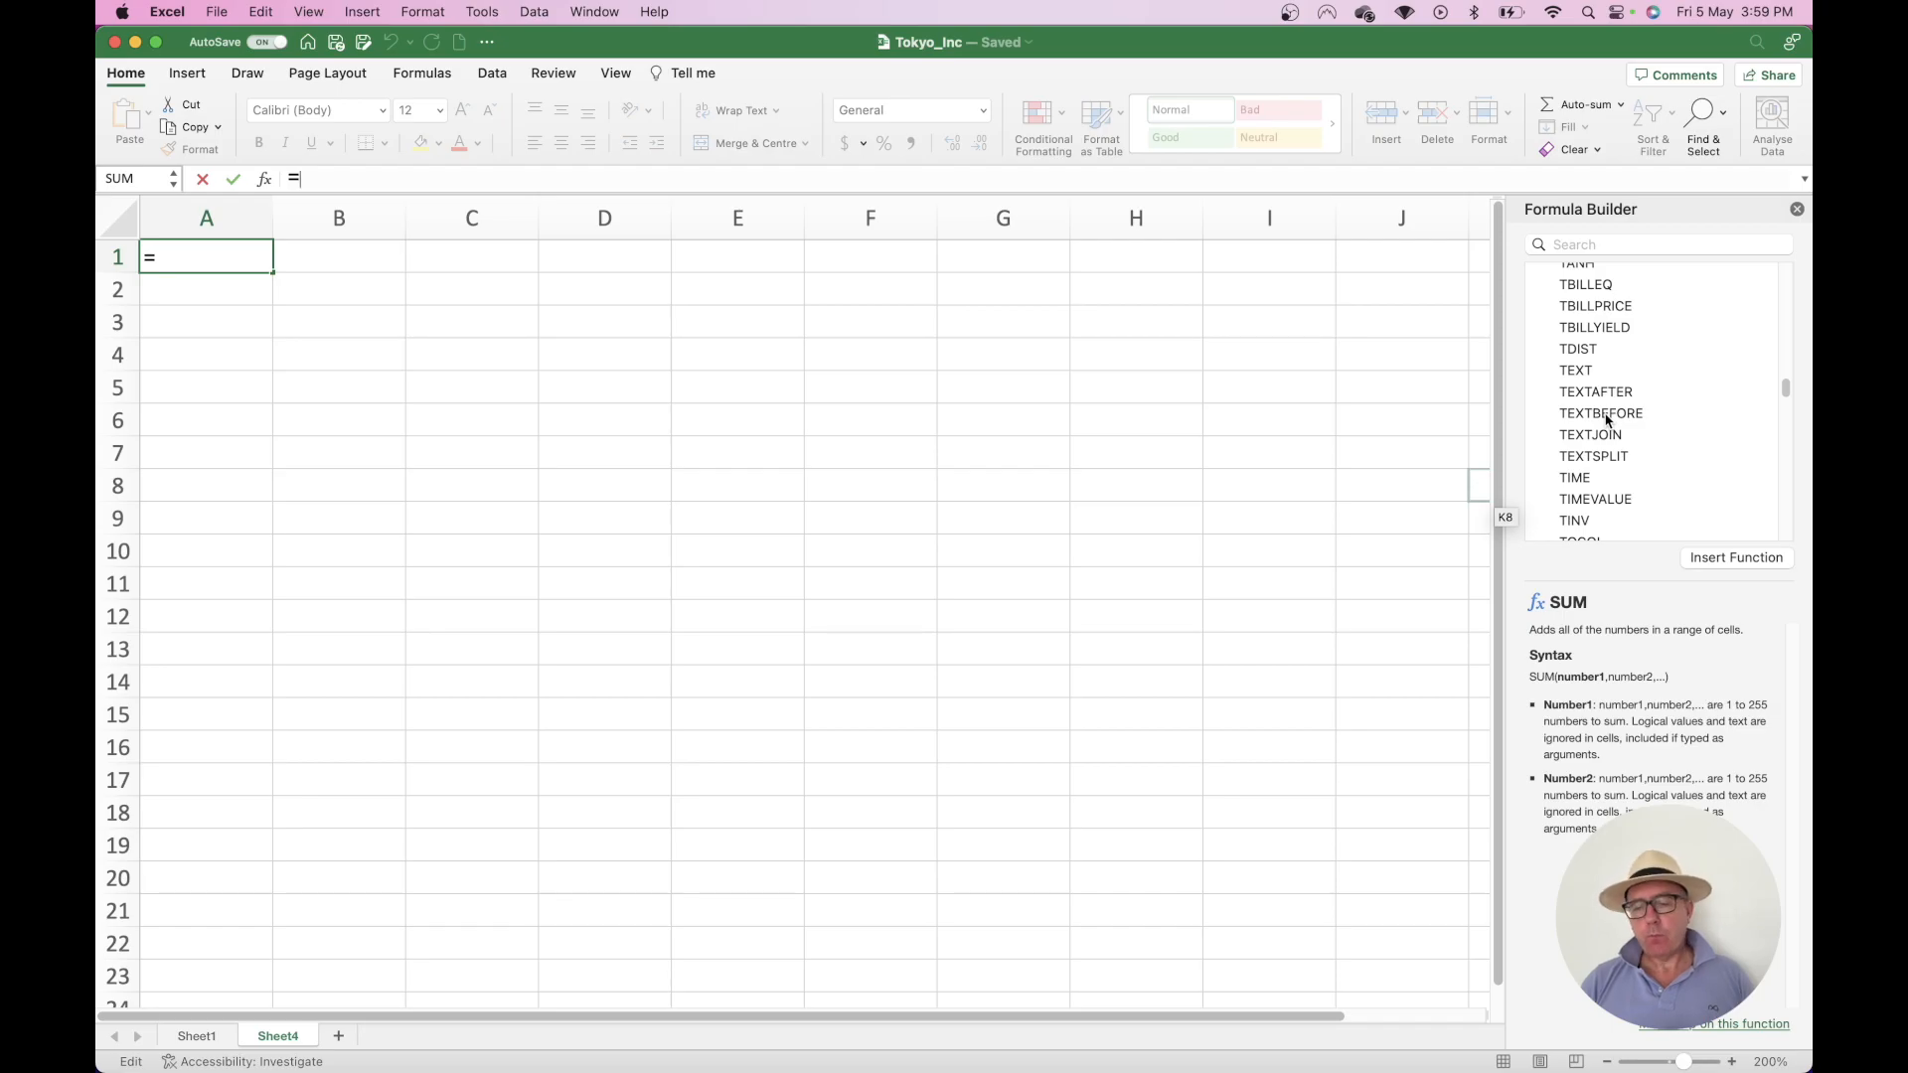
left_click(1797, 211)
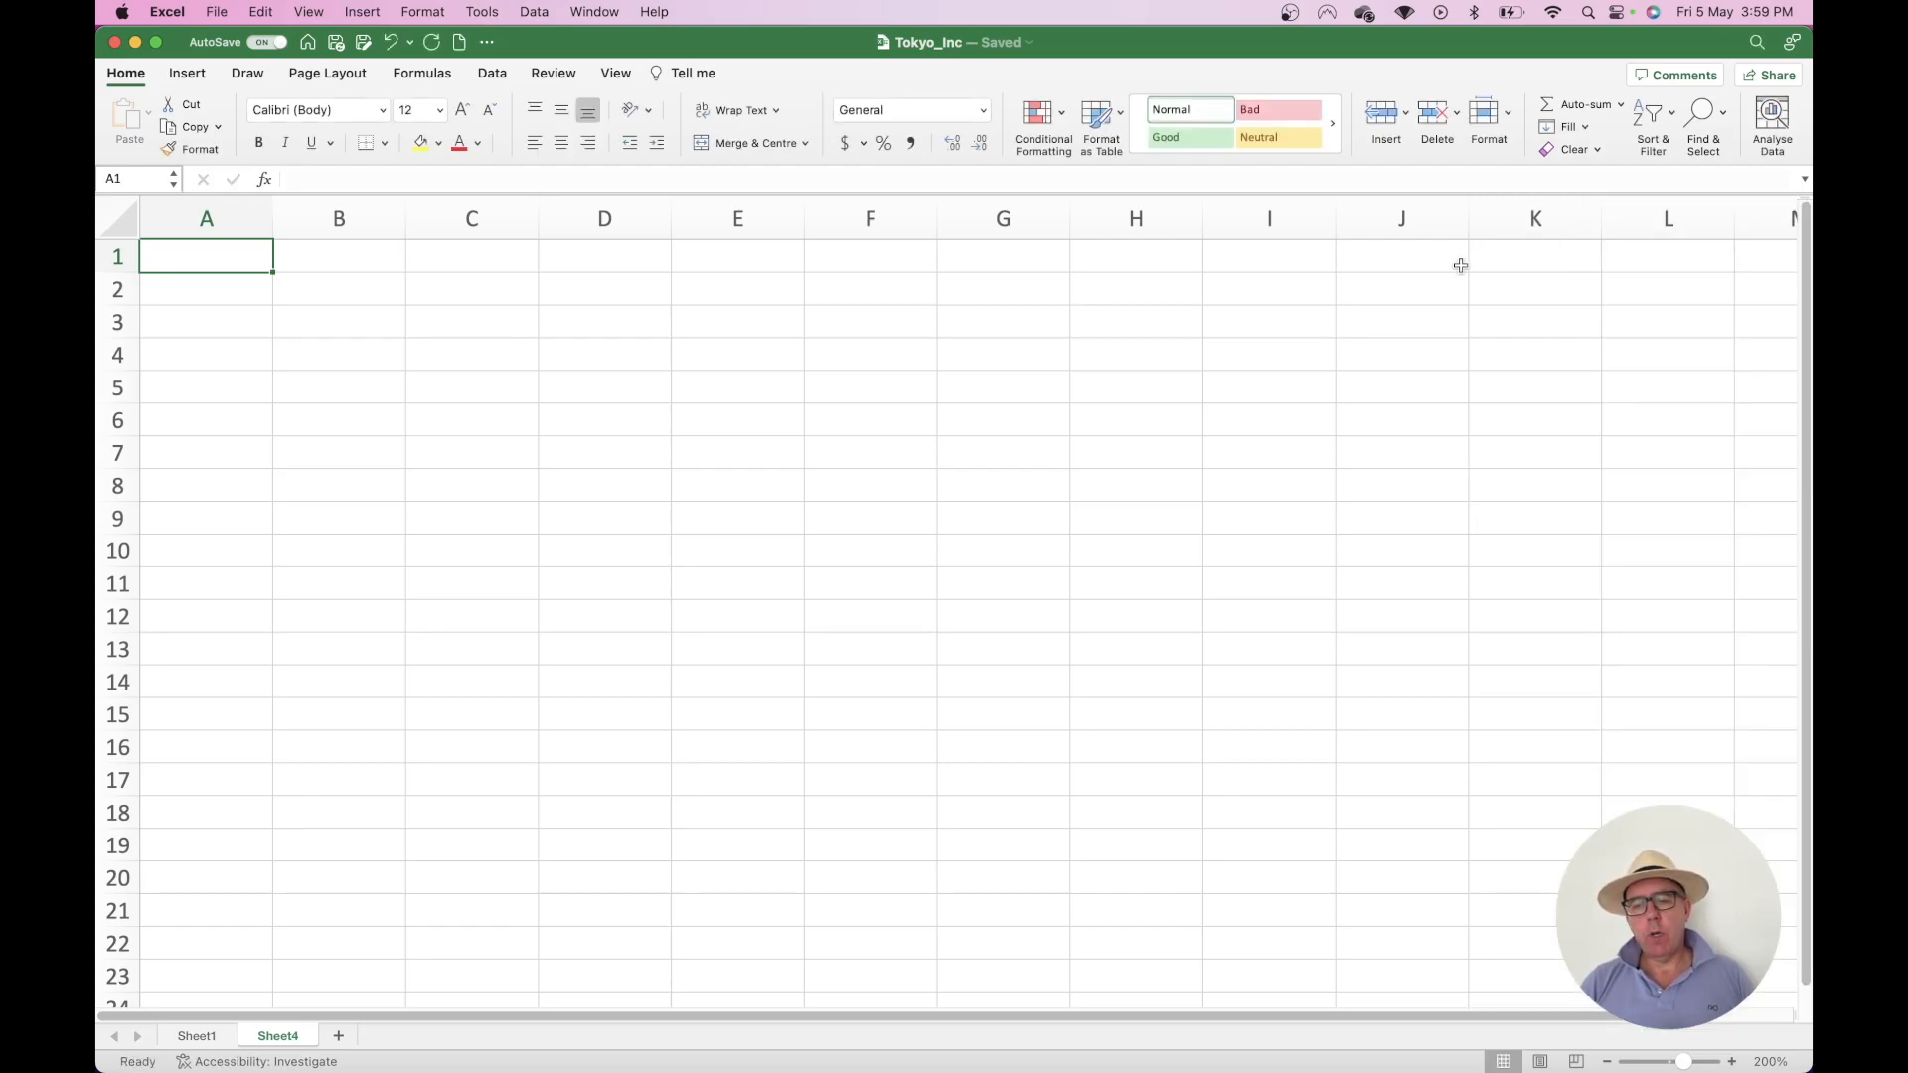
Enter the numbers 1 through 9 down column A in cells A1 to A9
left_click(208, 254)
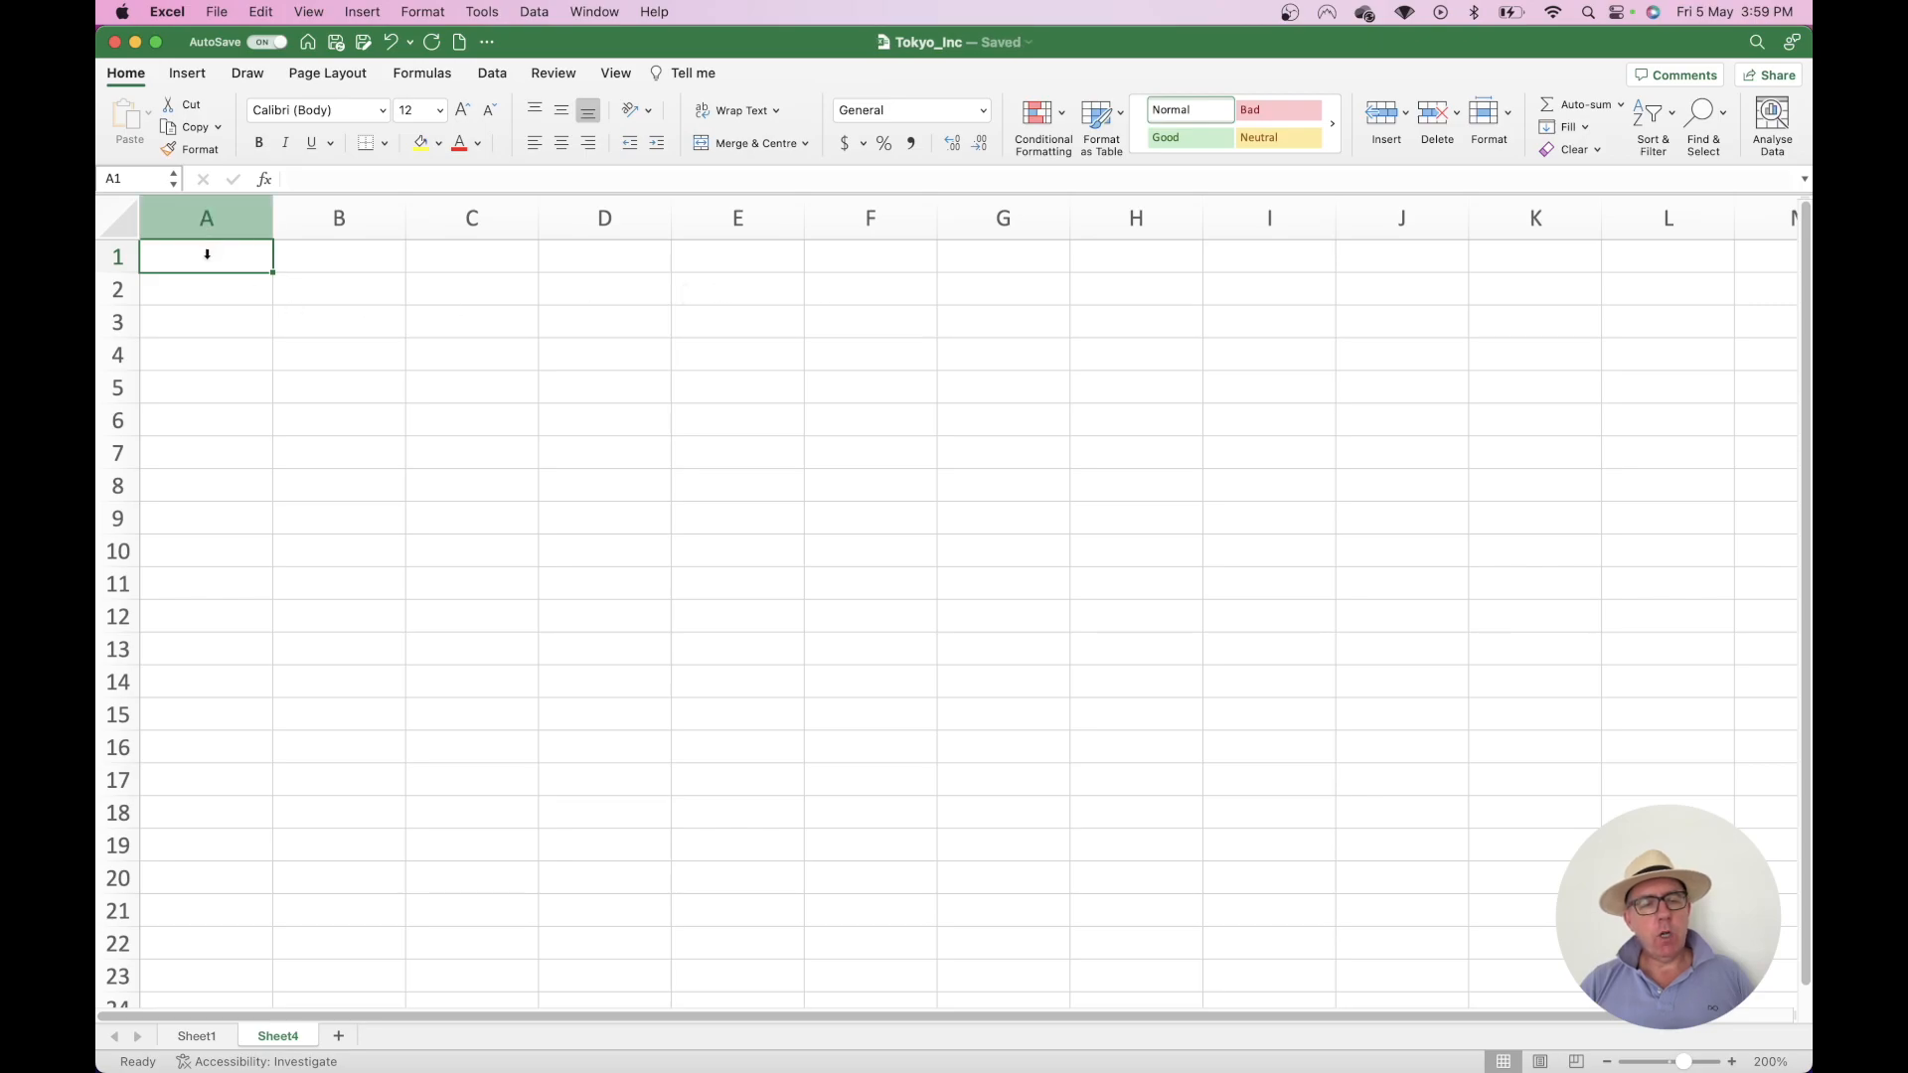
type("1 2 3 4 5 6 7")
key("Return")
type("8")
key("Return")
type("9")
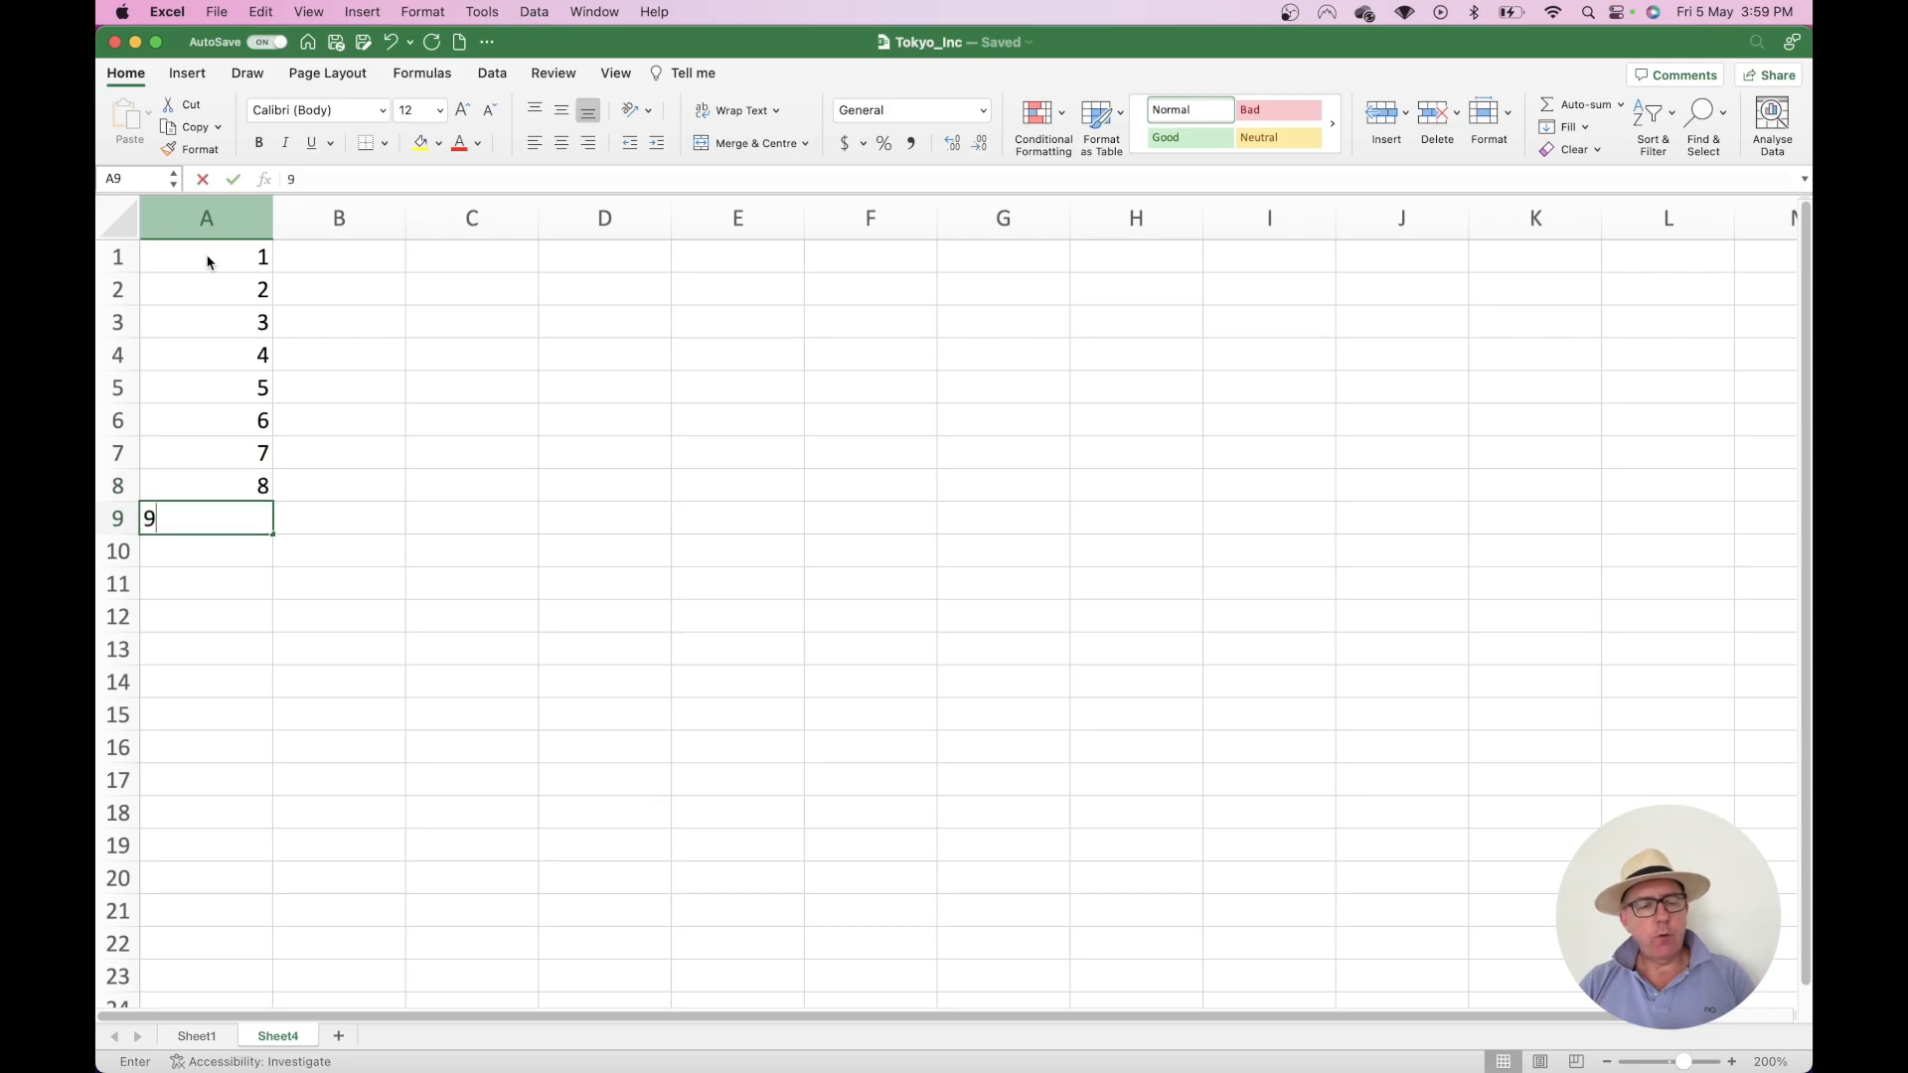
left_click(353, 385)
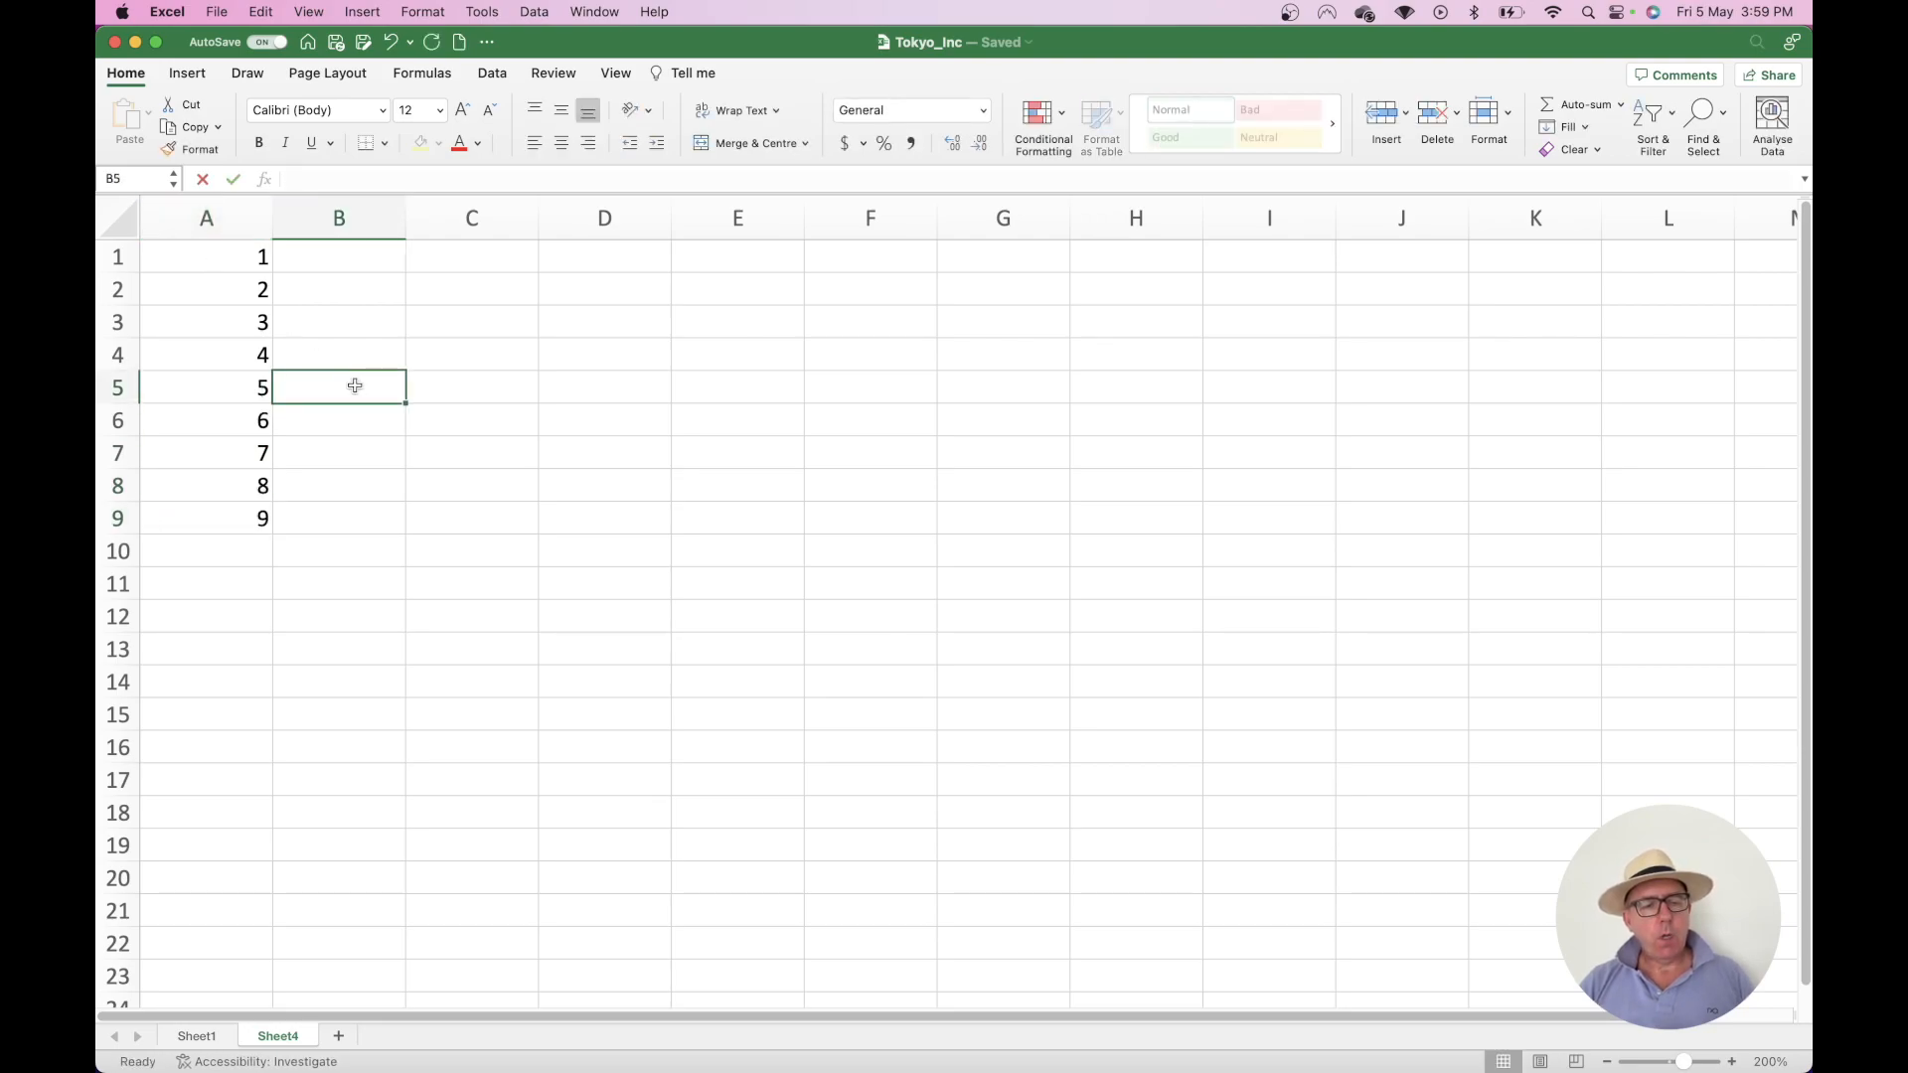
Add up the nine numbers in cell A10 with the formula =A1+A2+A3+A4+A5+A6+A7+A8+A9
left_click(248, 545)
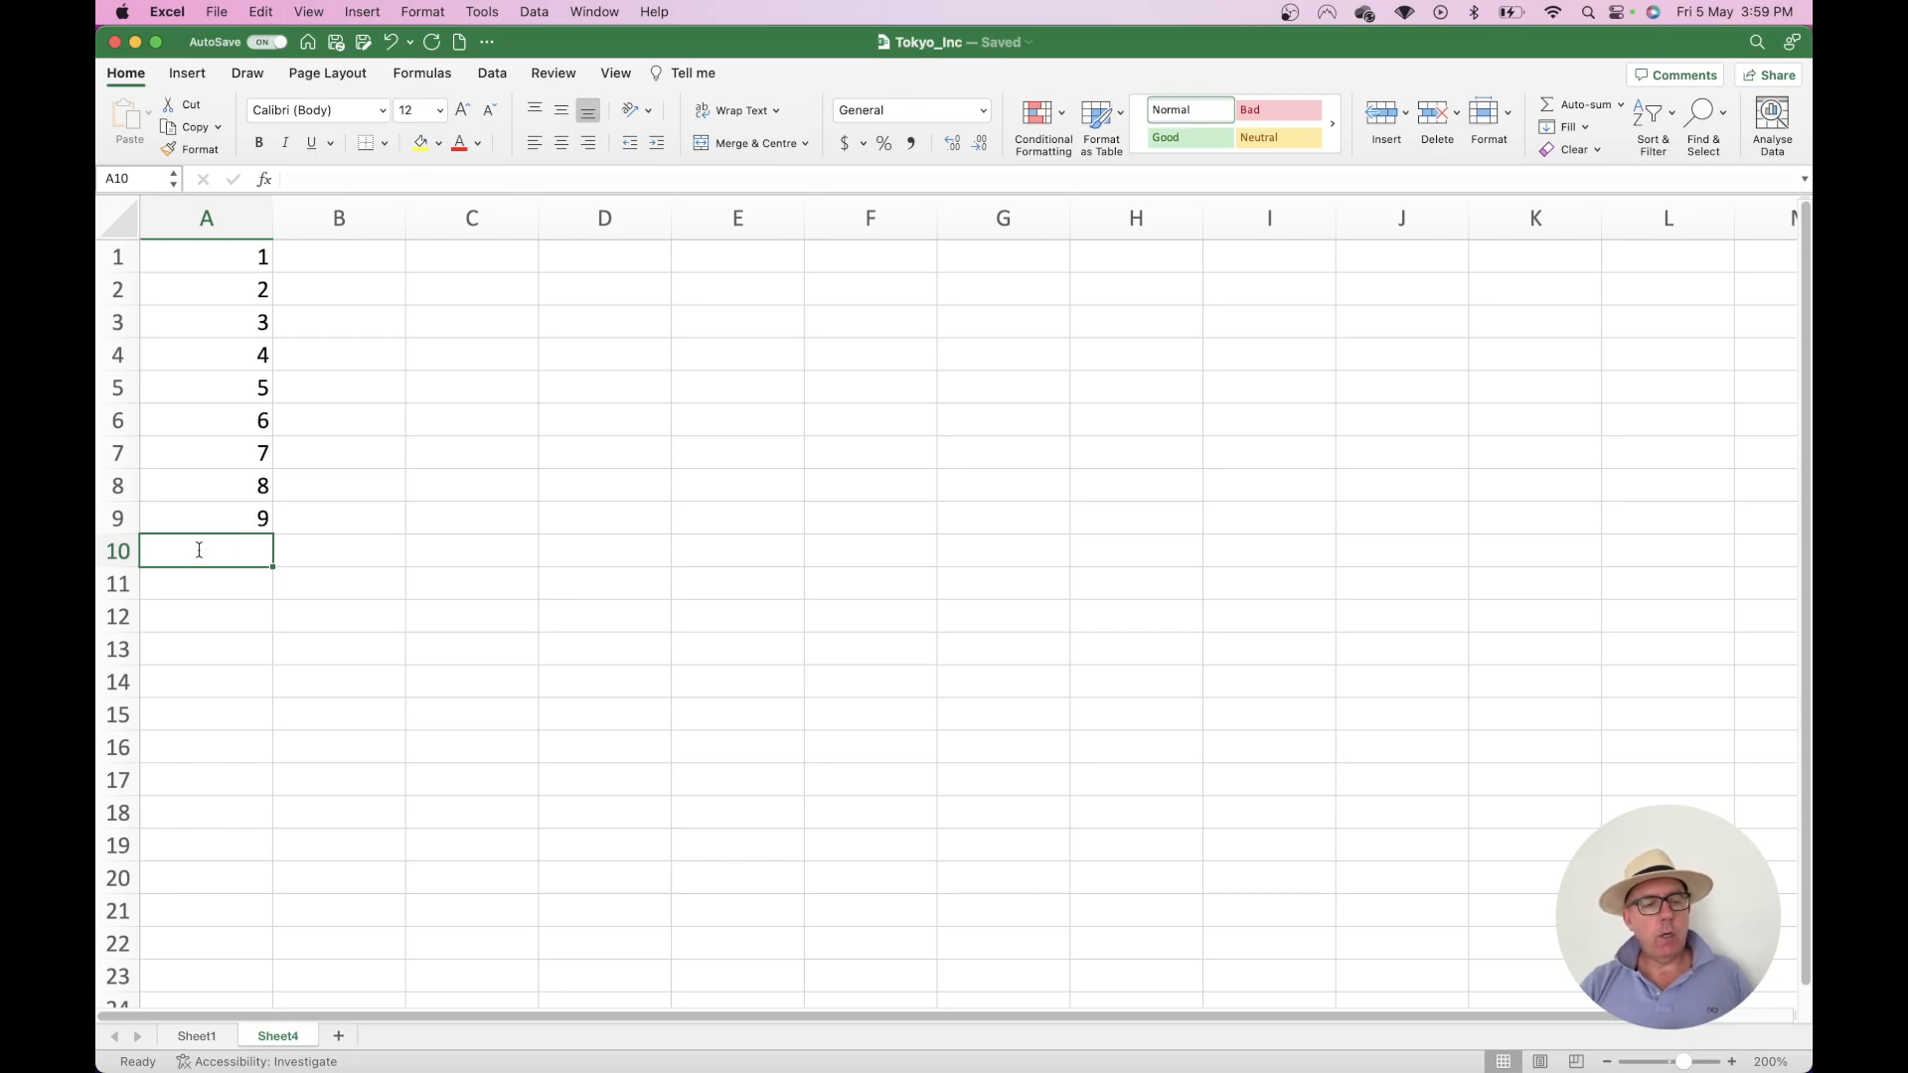
type("=")
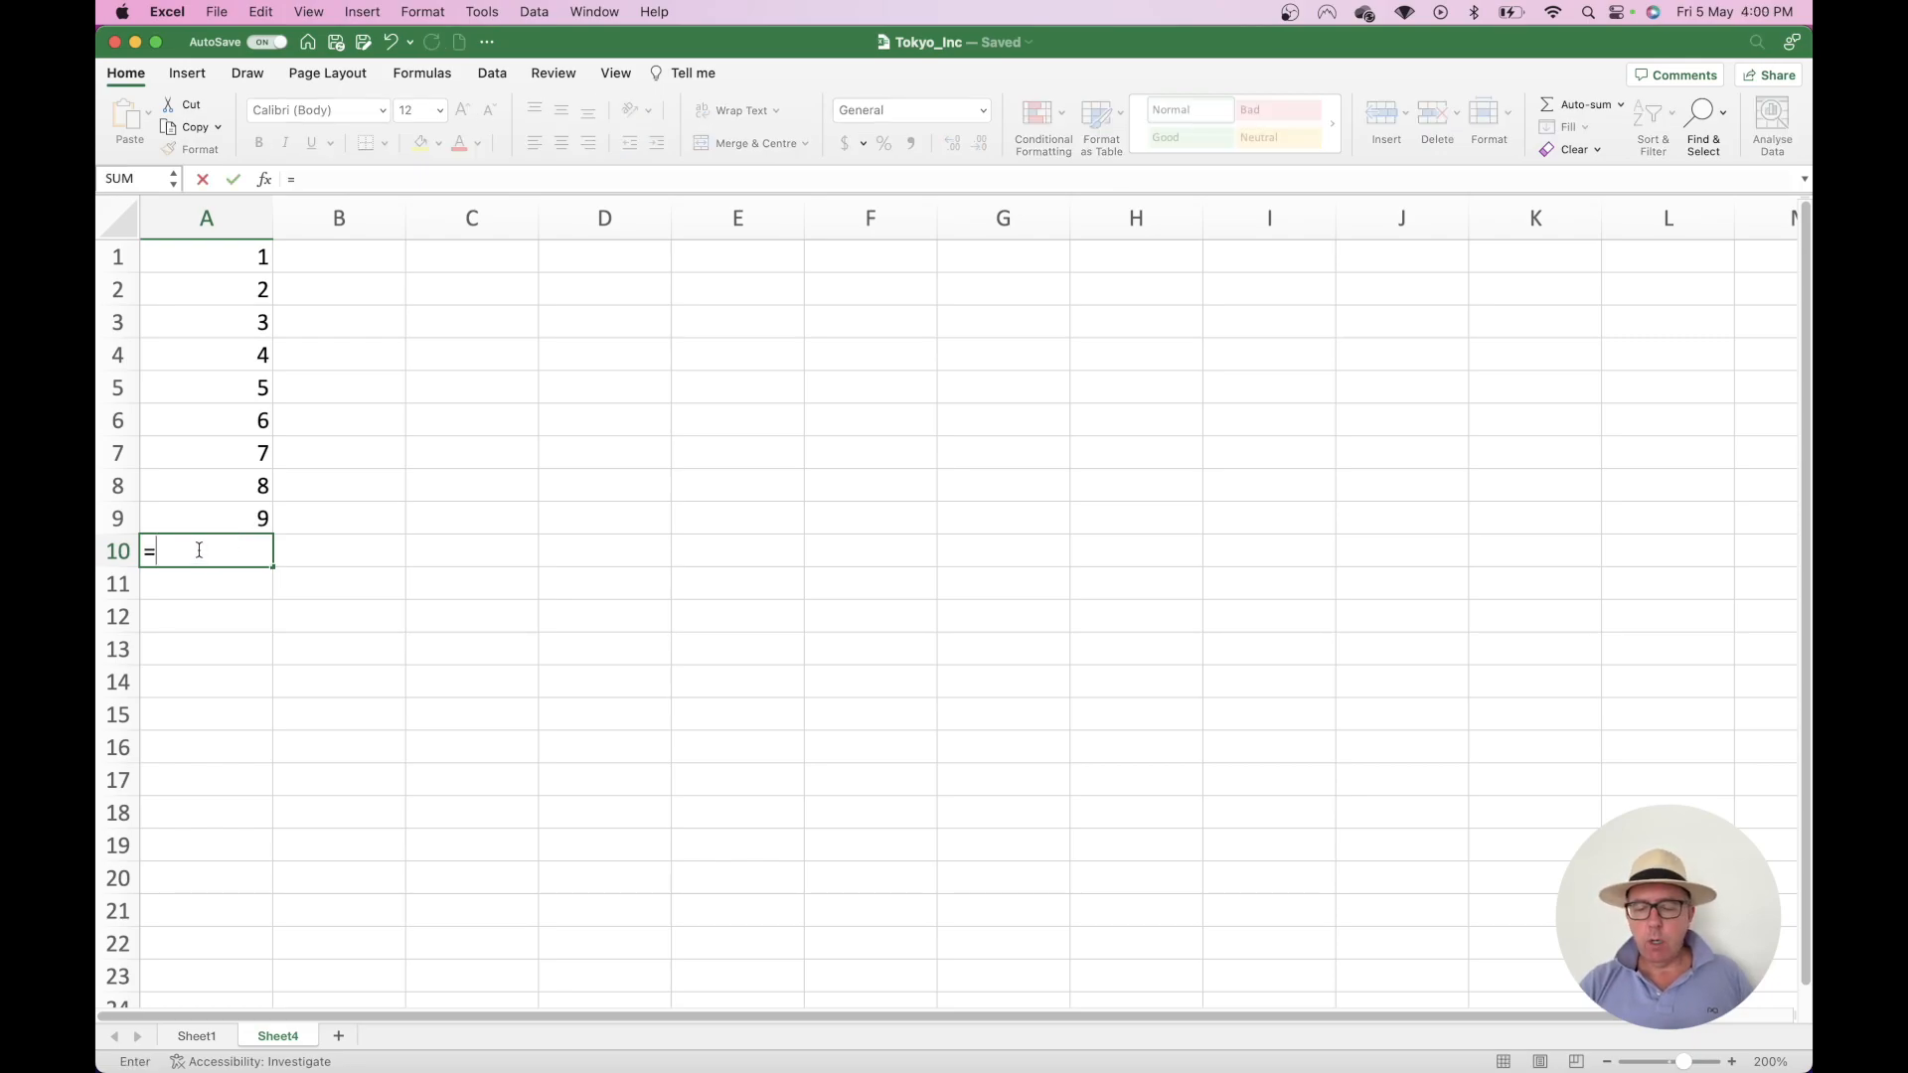
left_click(171, 258)
type("+")
left_click(189, 288)
type("+")
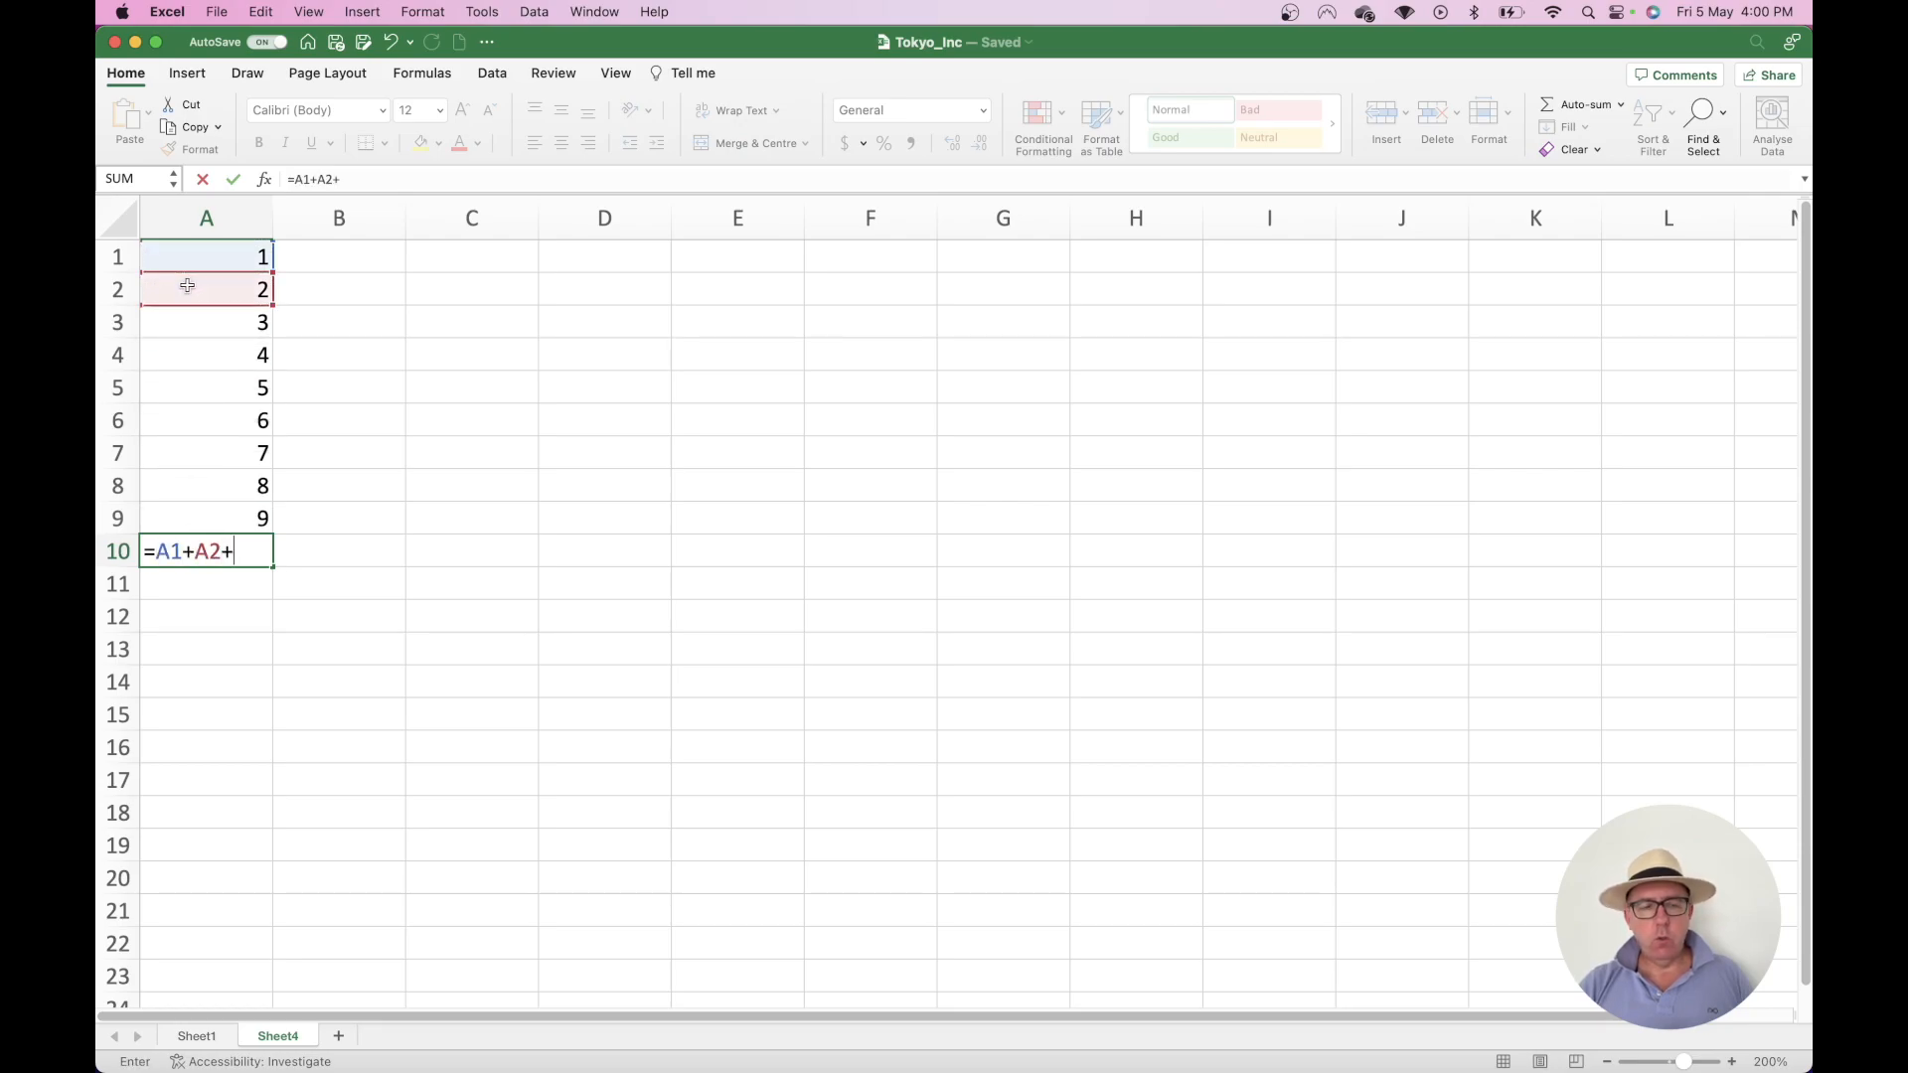
left_click(199, 320)
type("+")
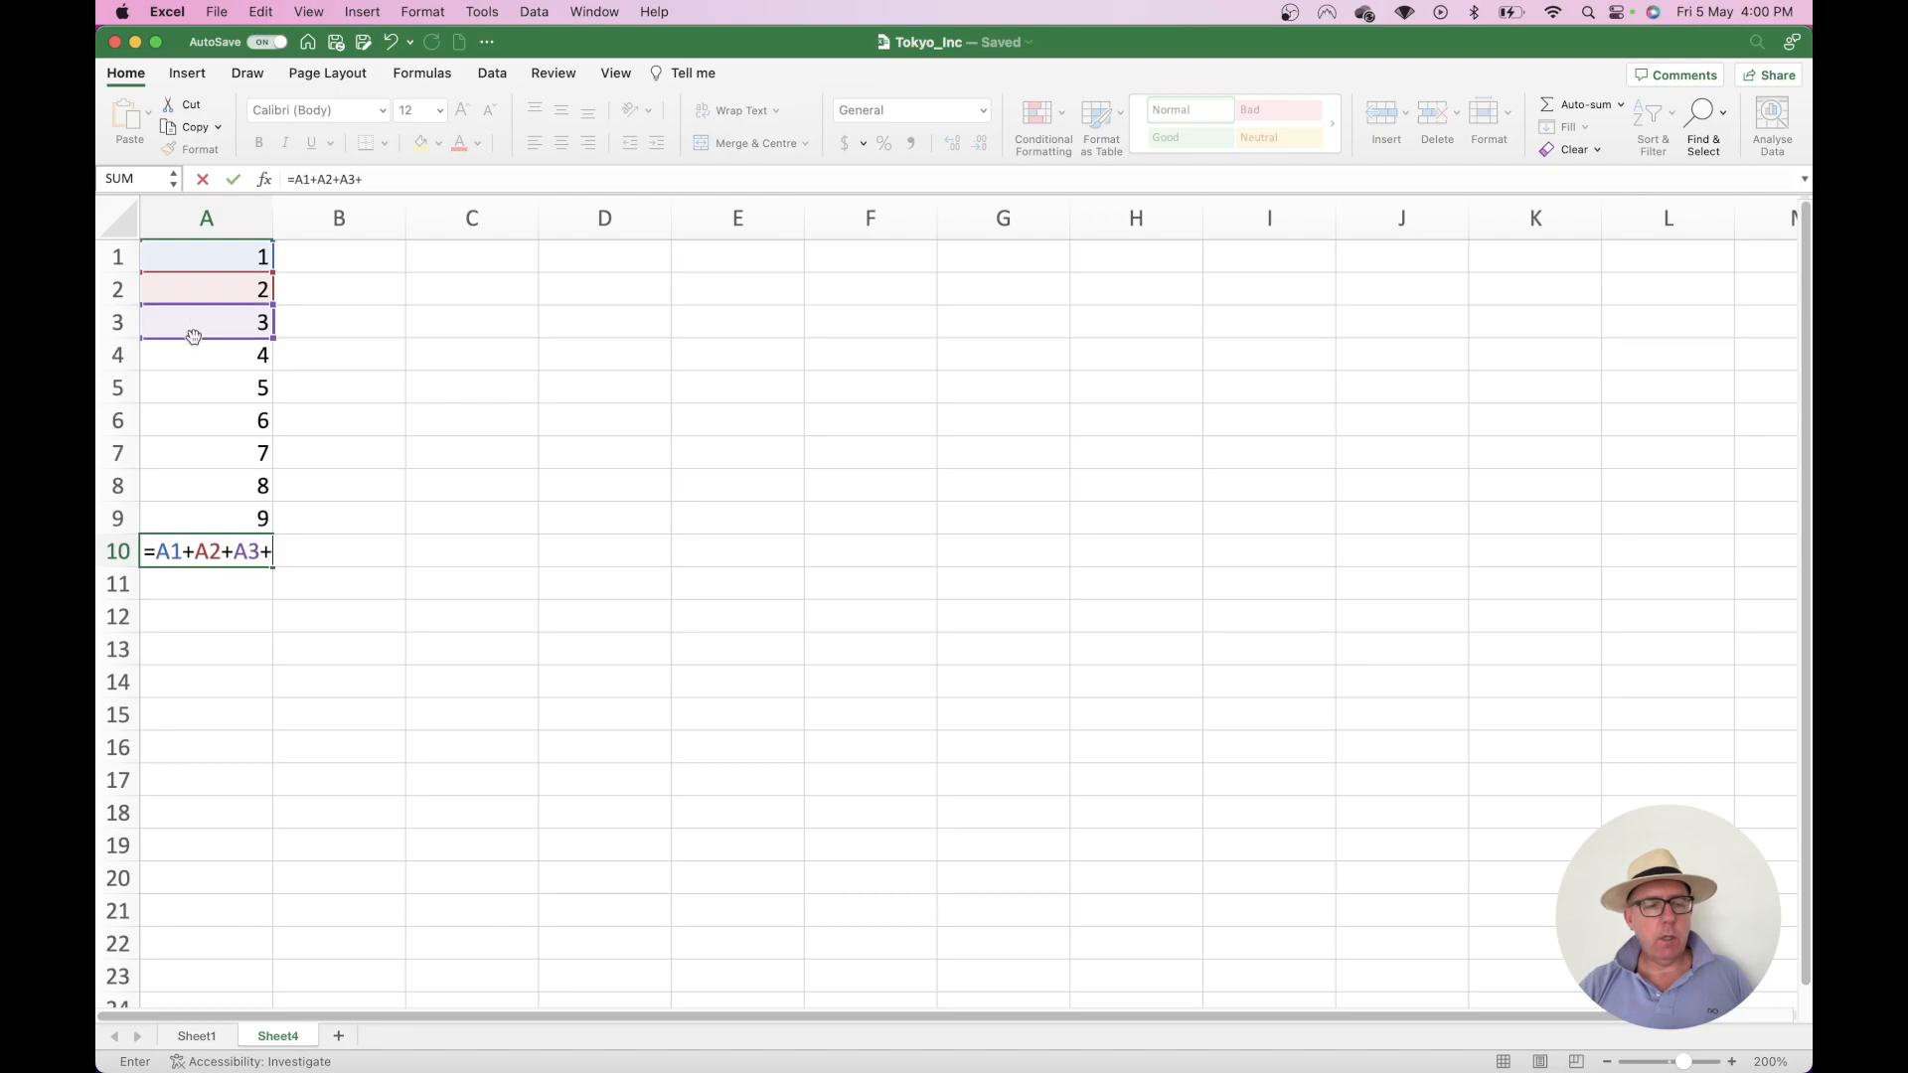
left_click(199, 361)
type("+")
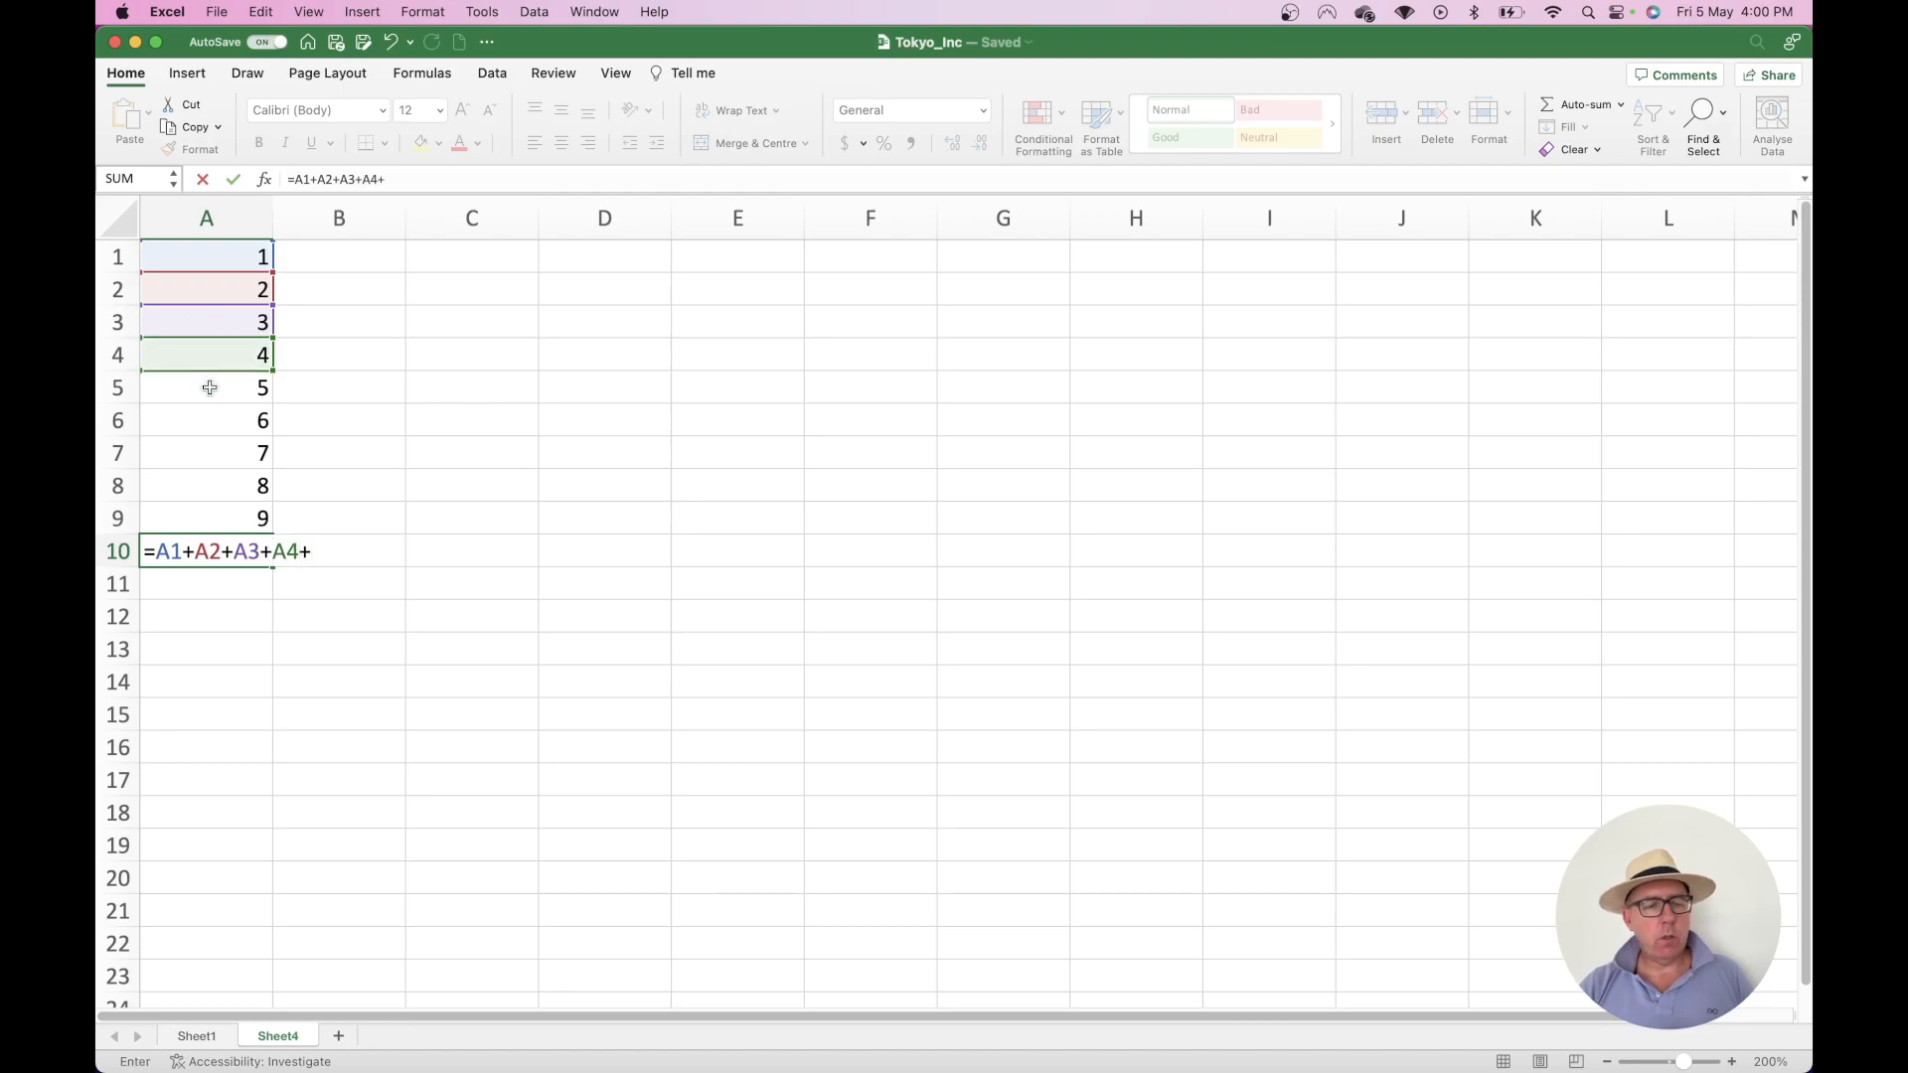
left_click(210, 387)
type("+")
left_click(210, 417)
type("+")
left_click(222, 449)
type("+")
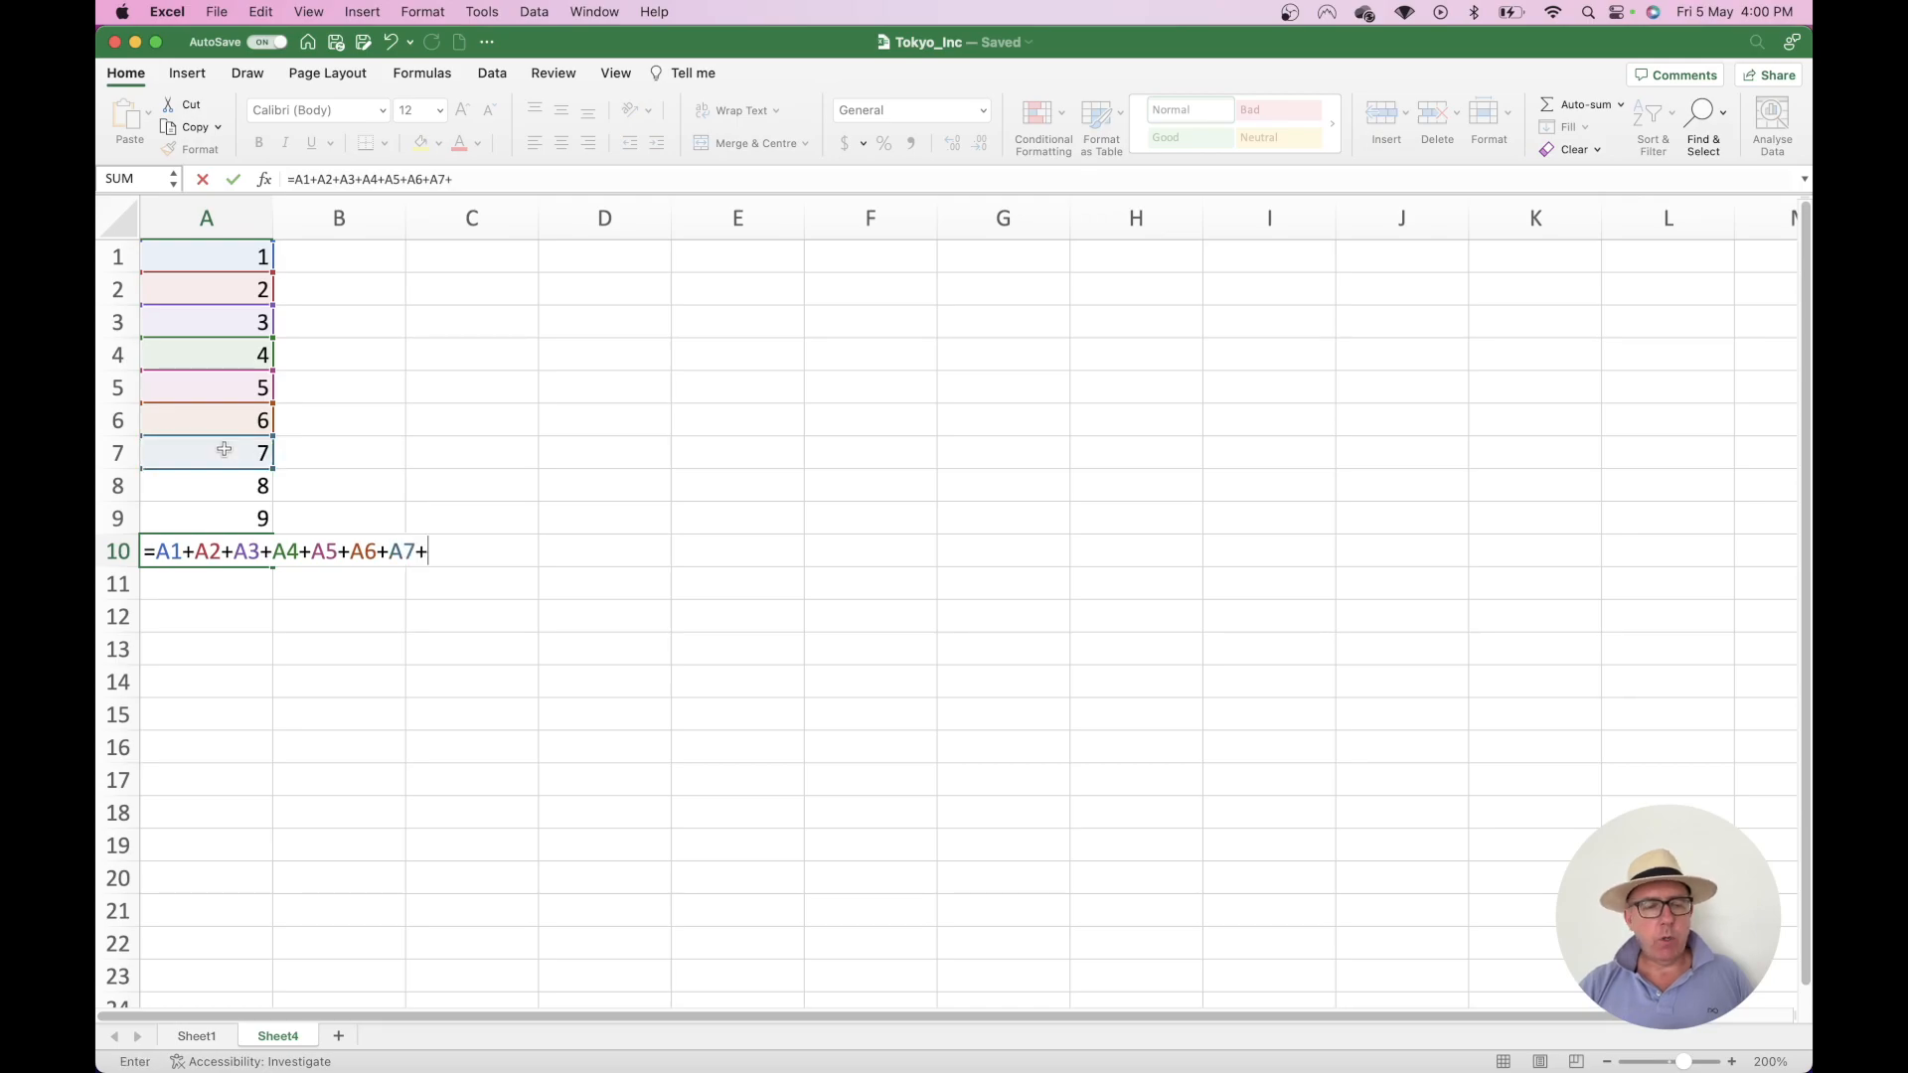
left_click(223, 487)
type("+")
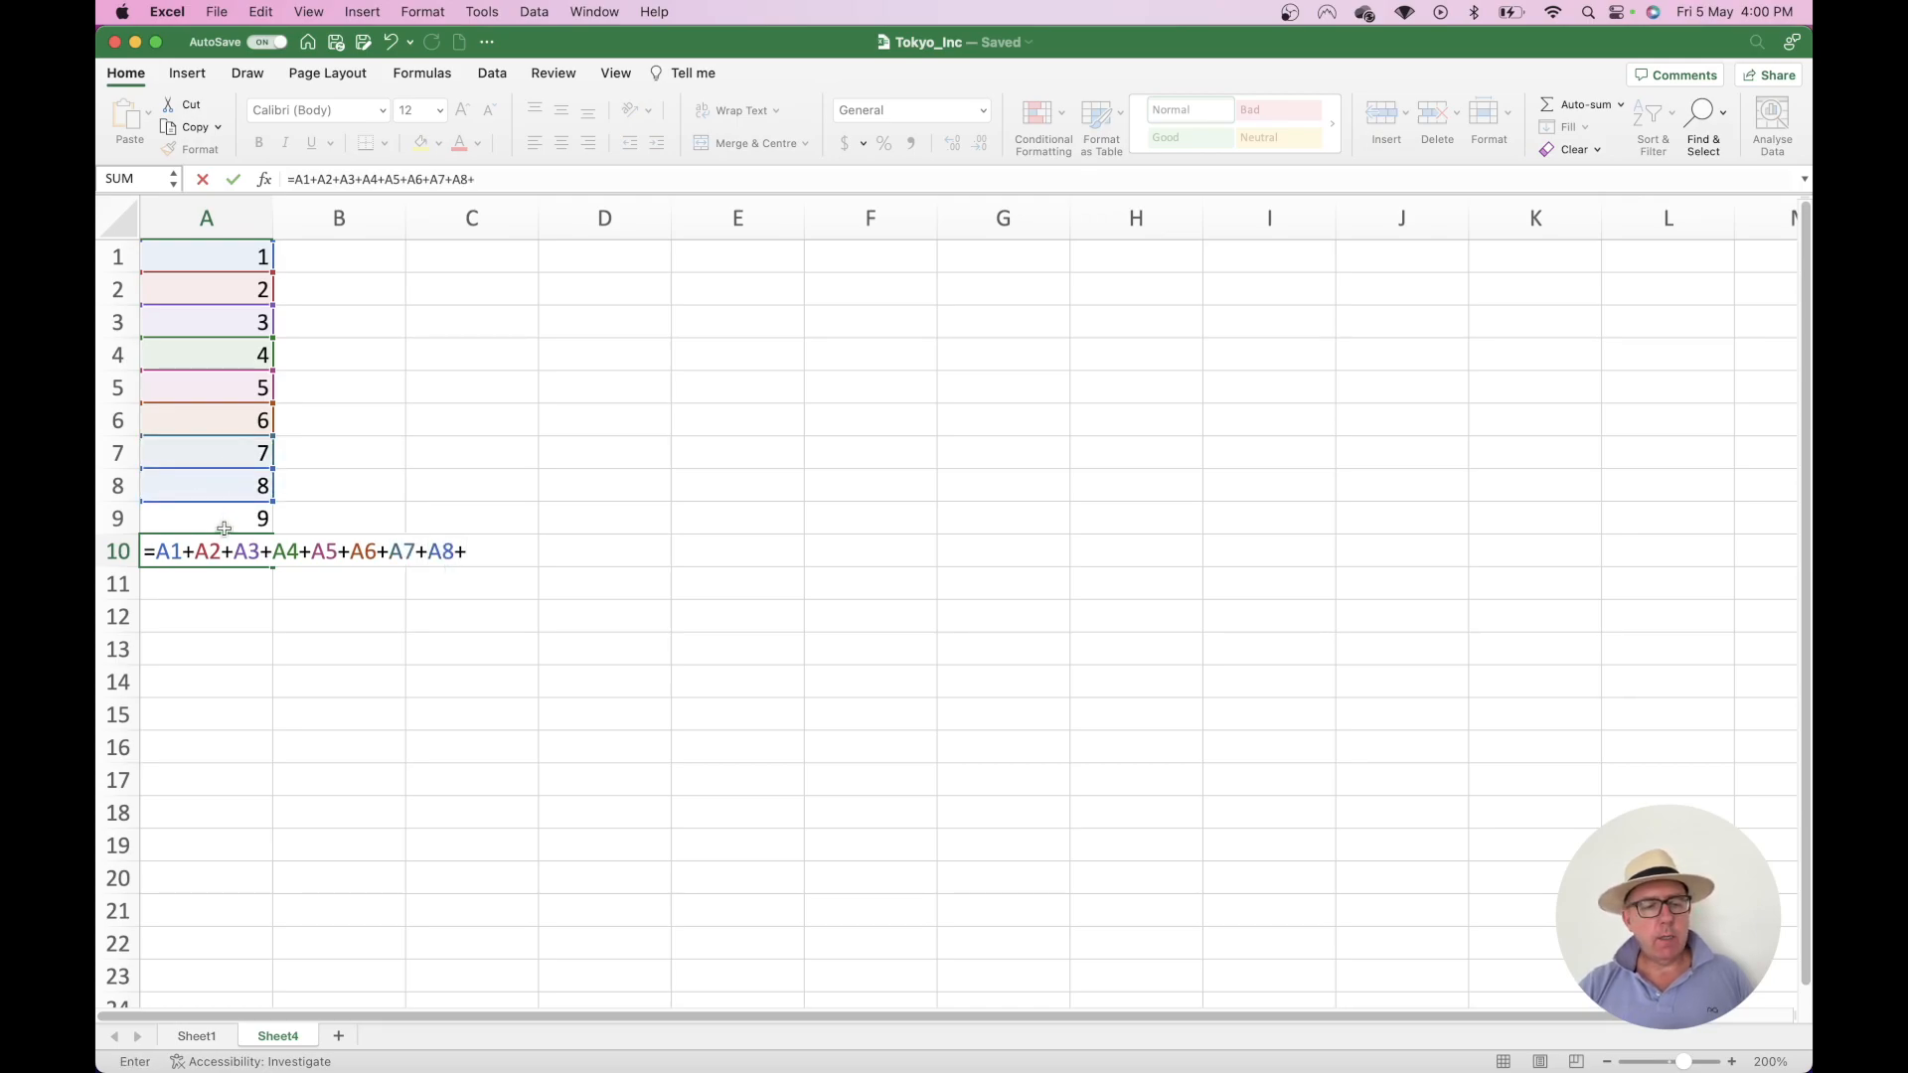
left_click(223, 521)
type("+")
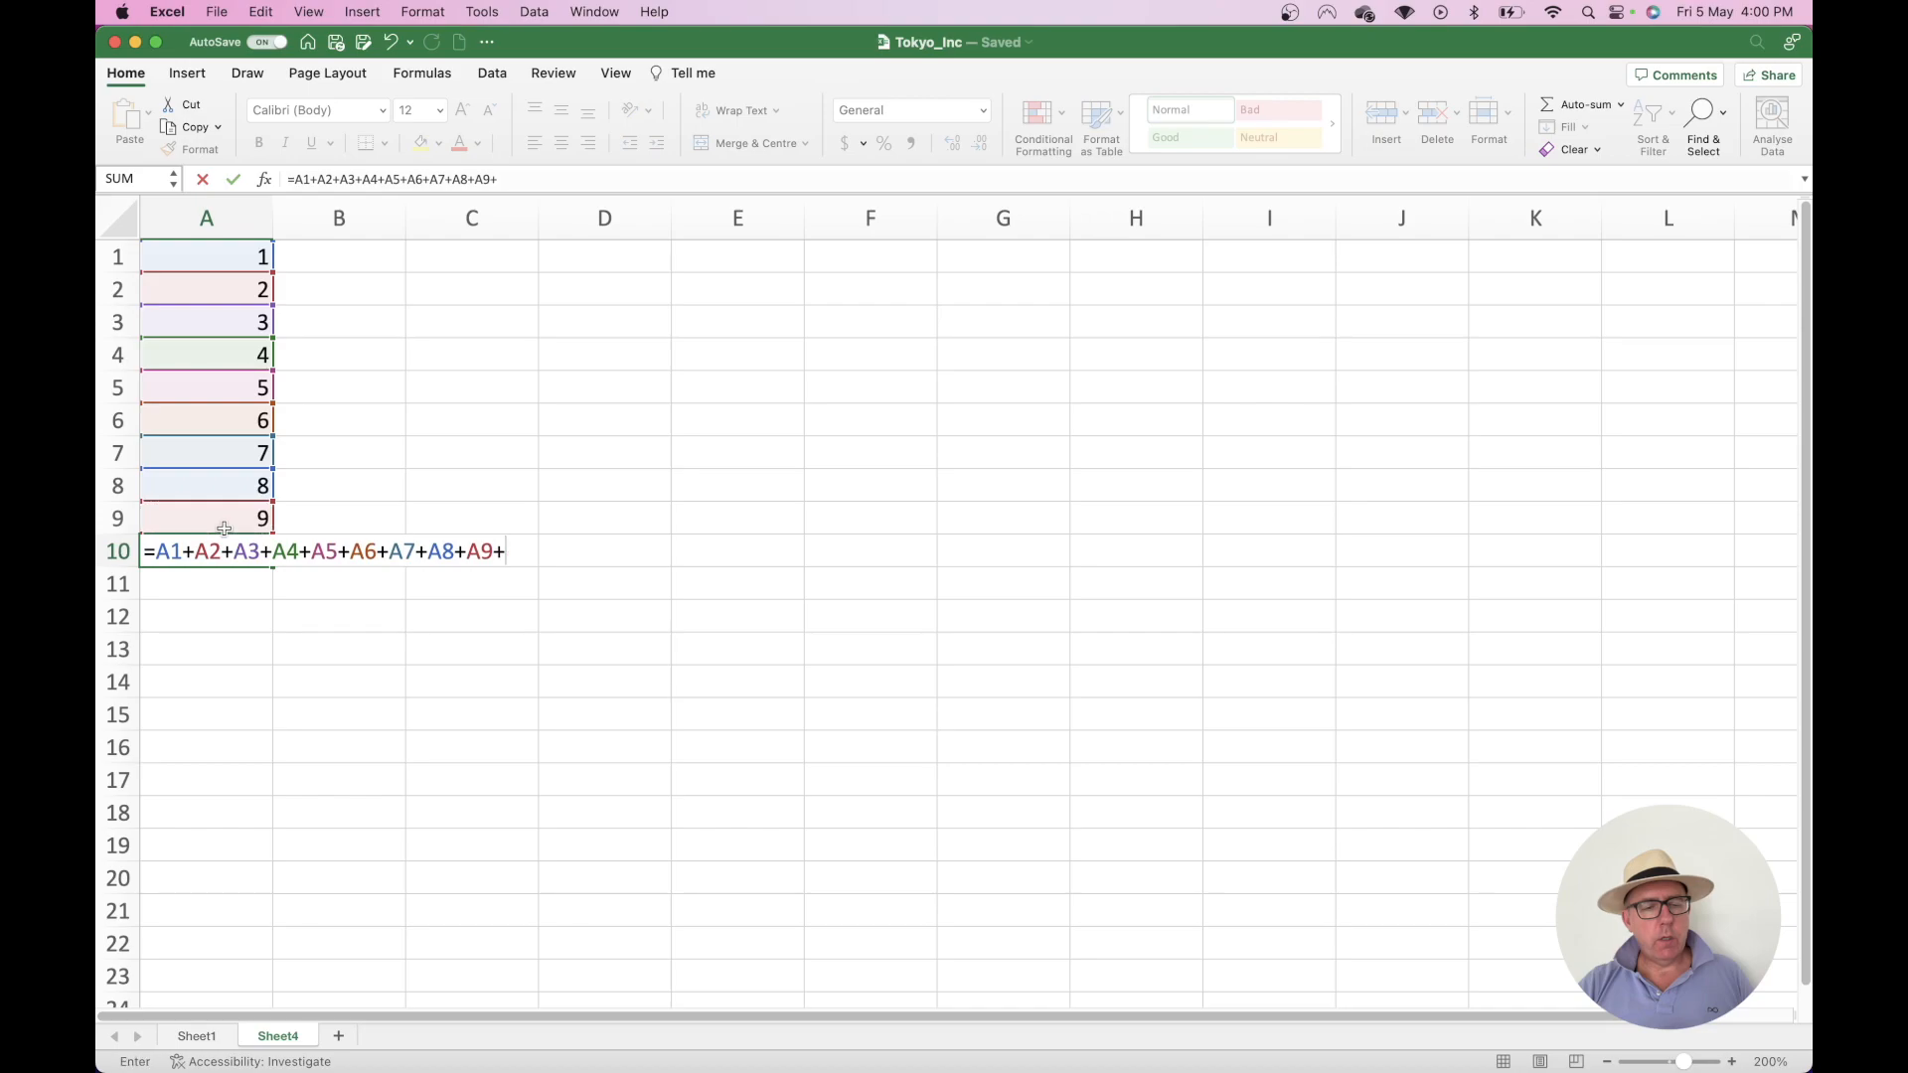
key("BackSpace")
key("Return")
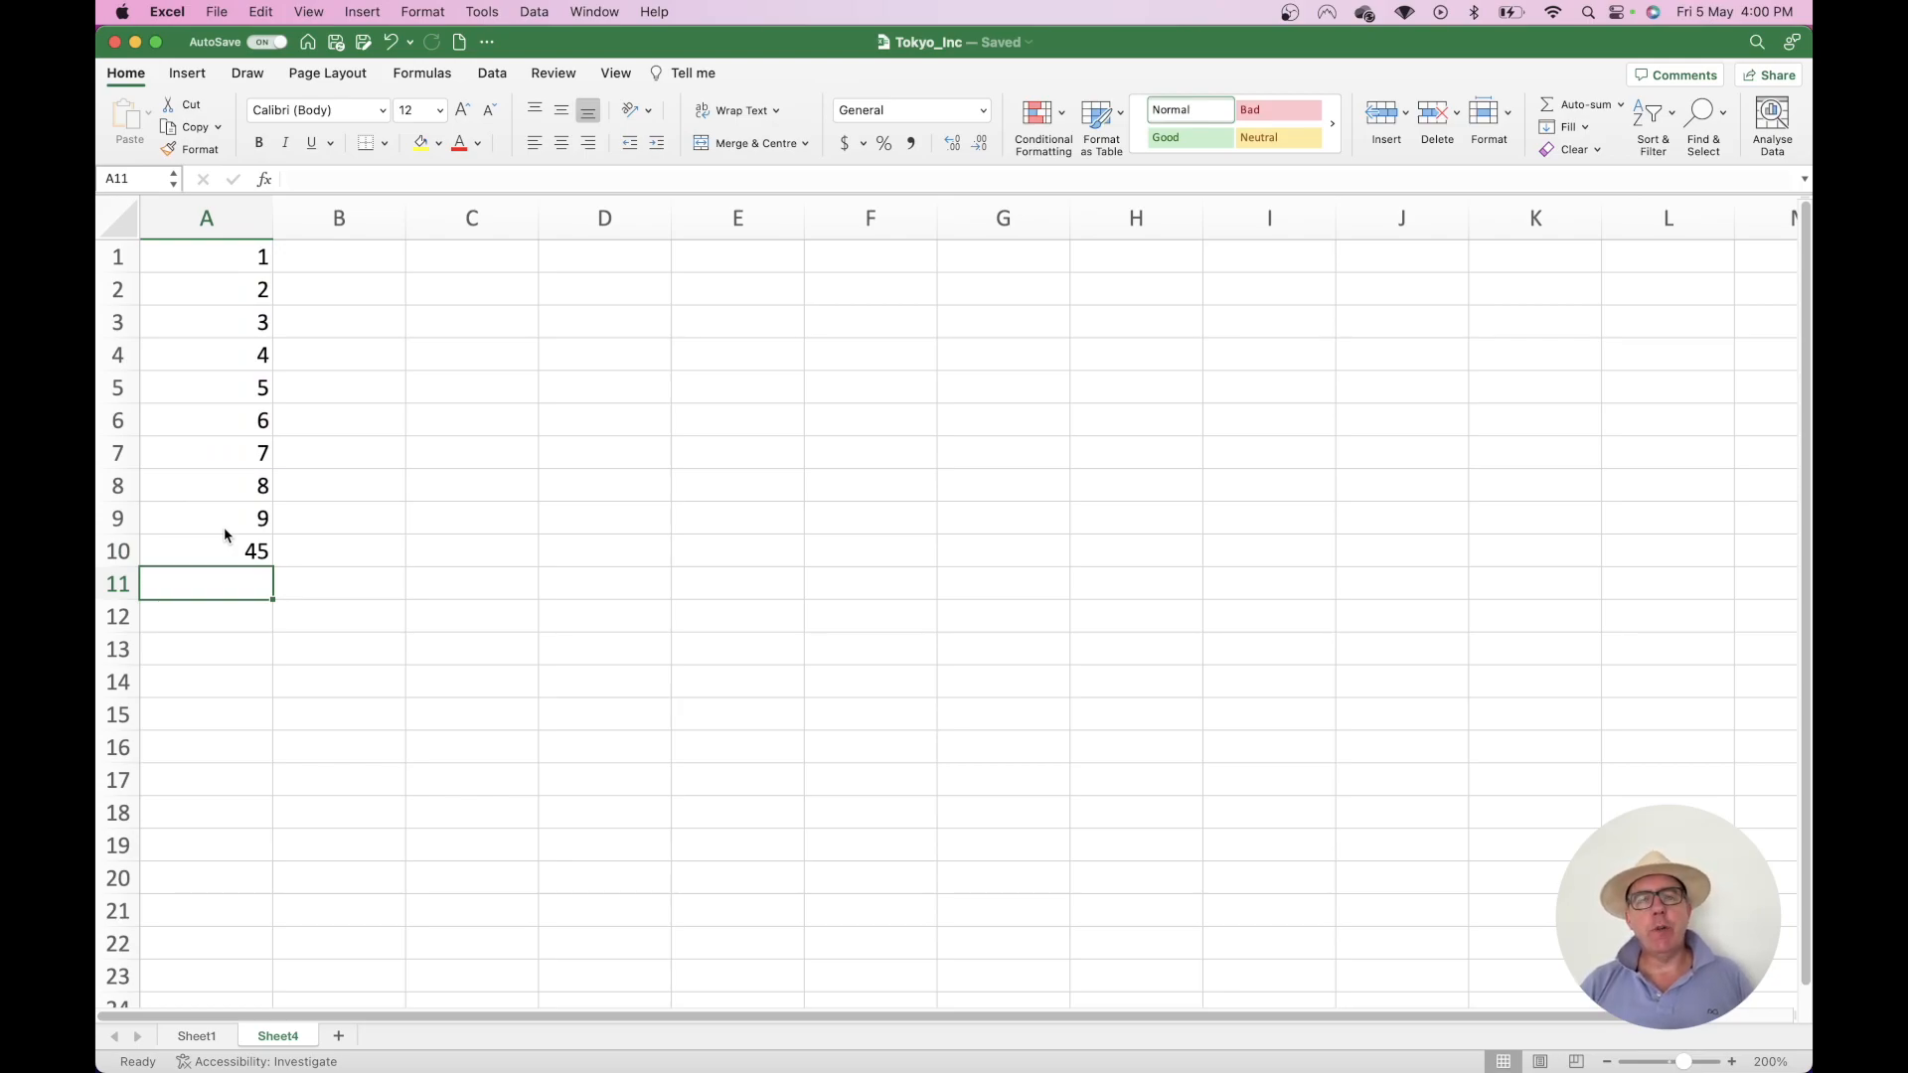
Replace the addition formula in cell A10 with =SUM(A1:A9)
left_click(245, 553)
key("Delete")
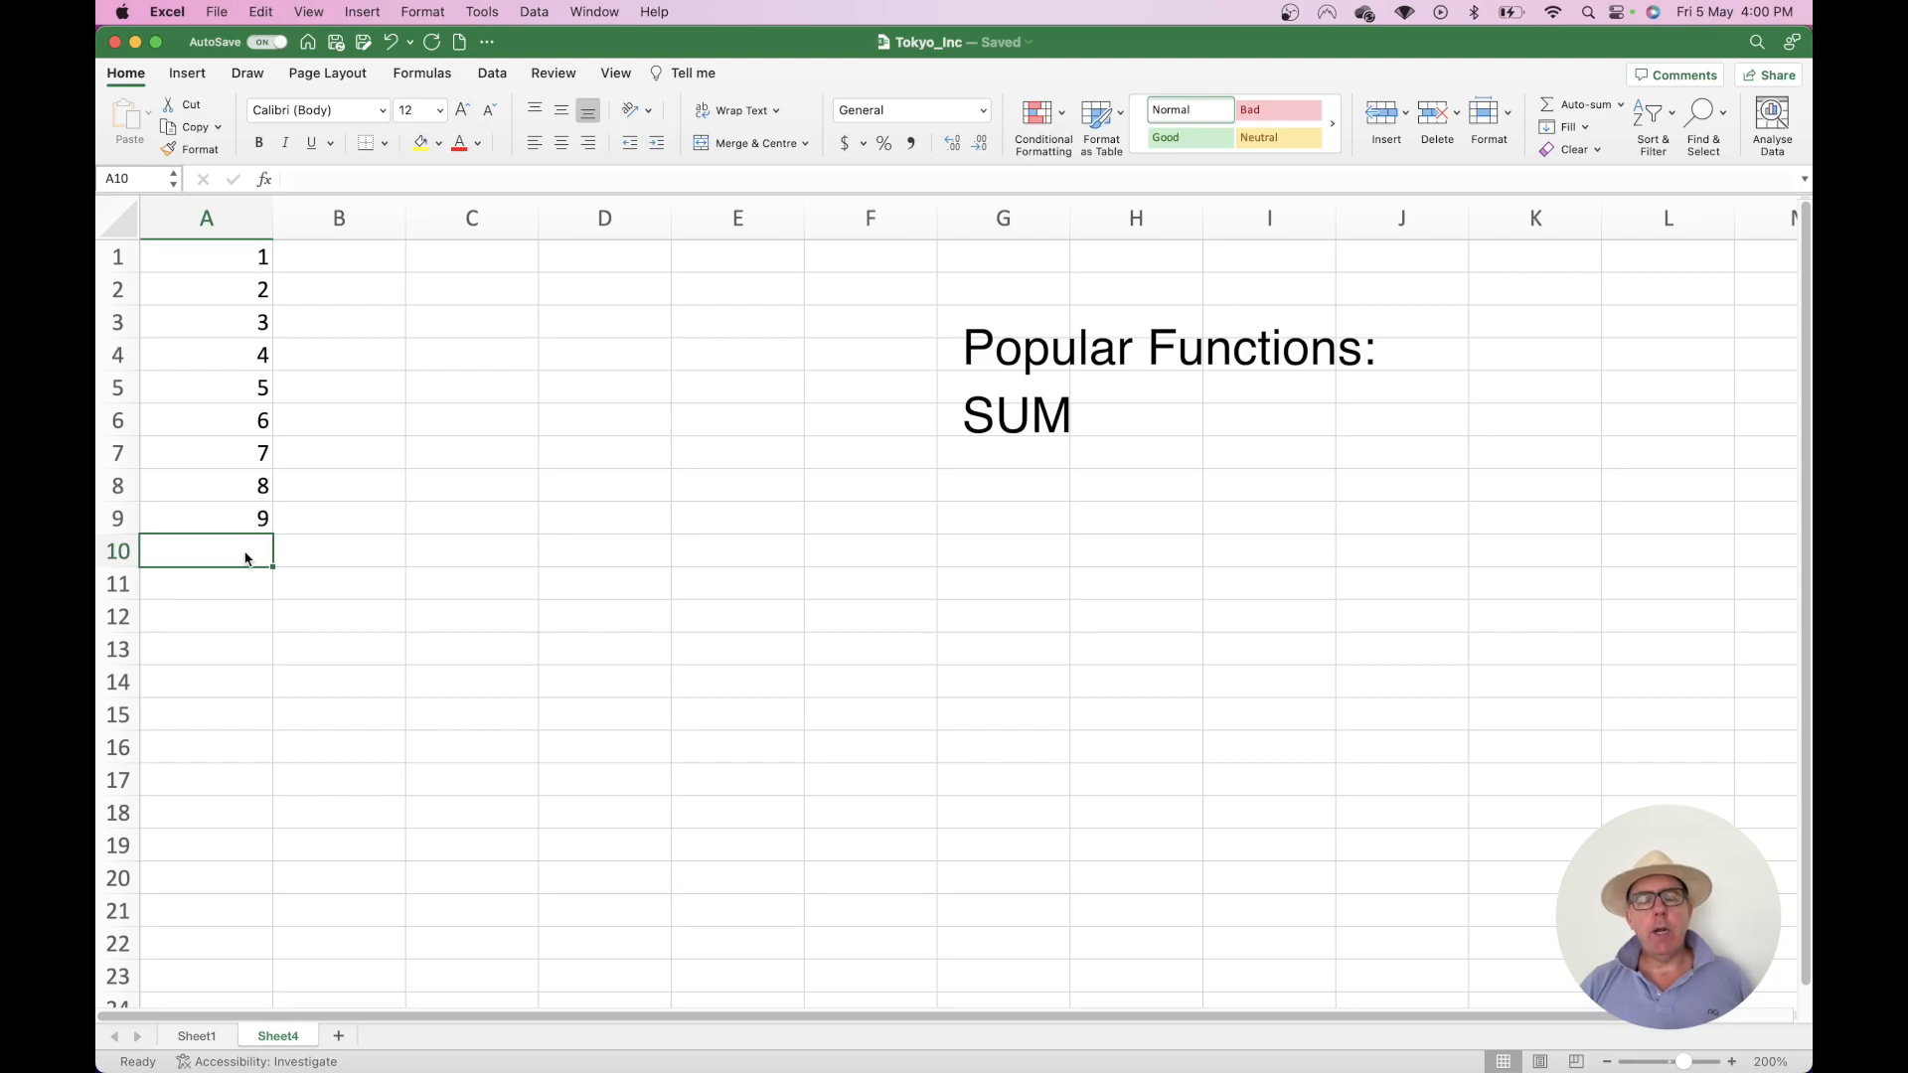
type("=")
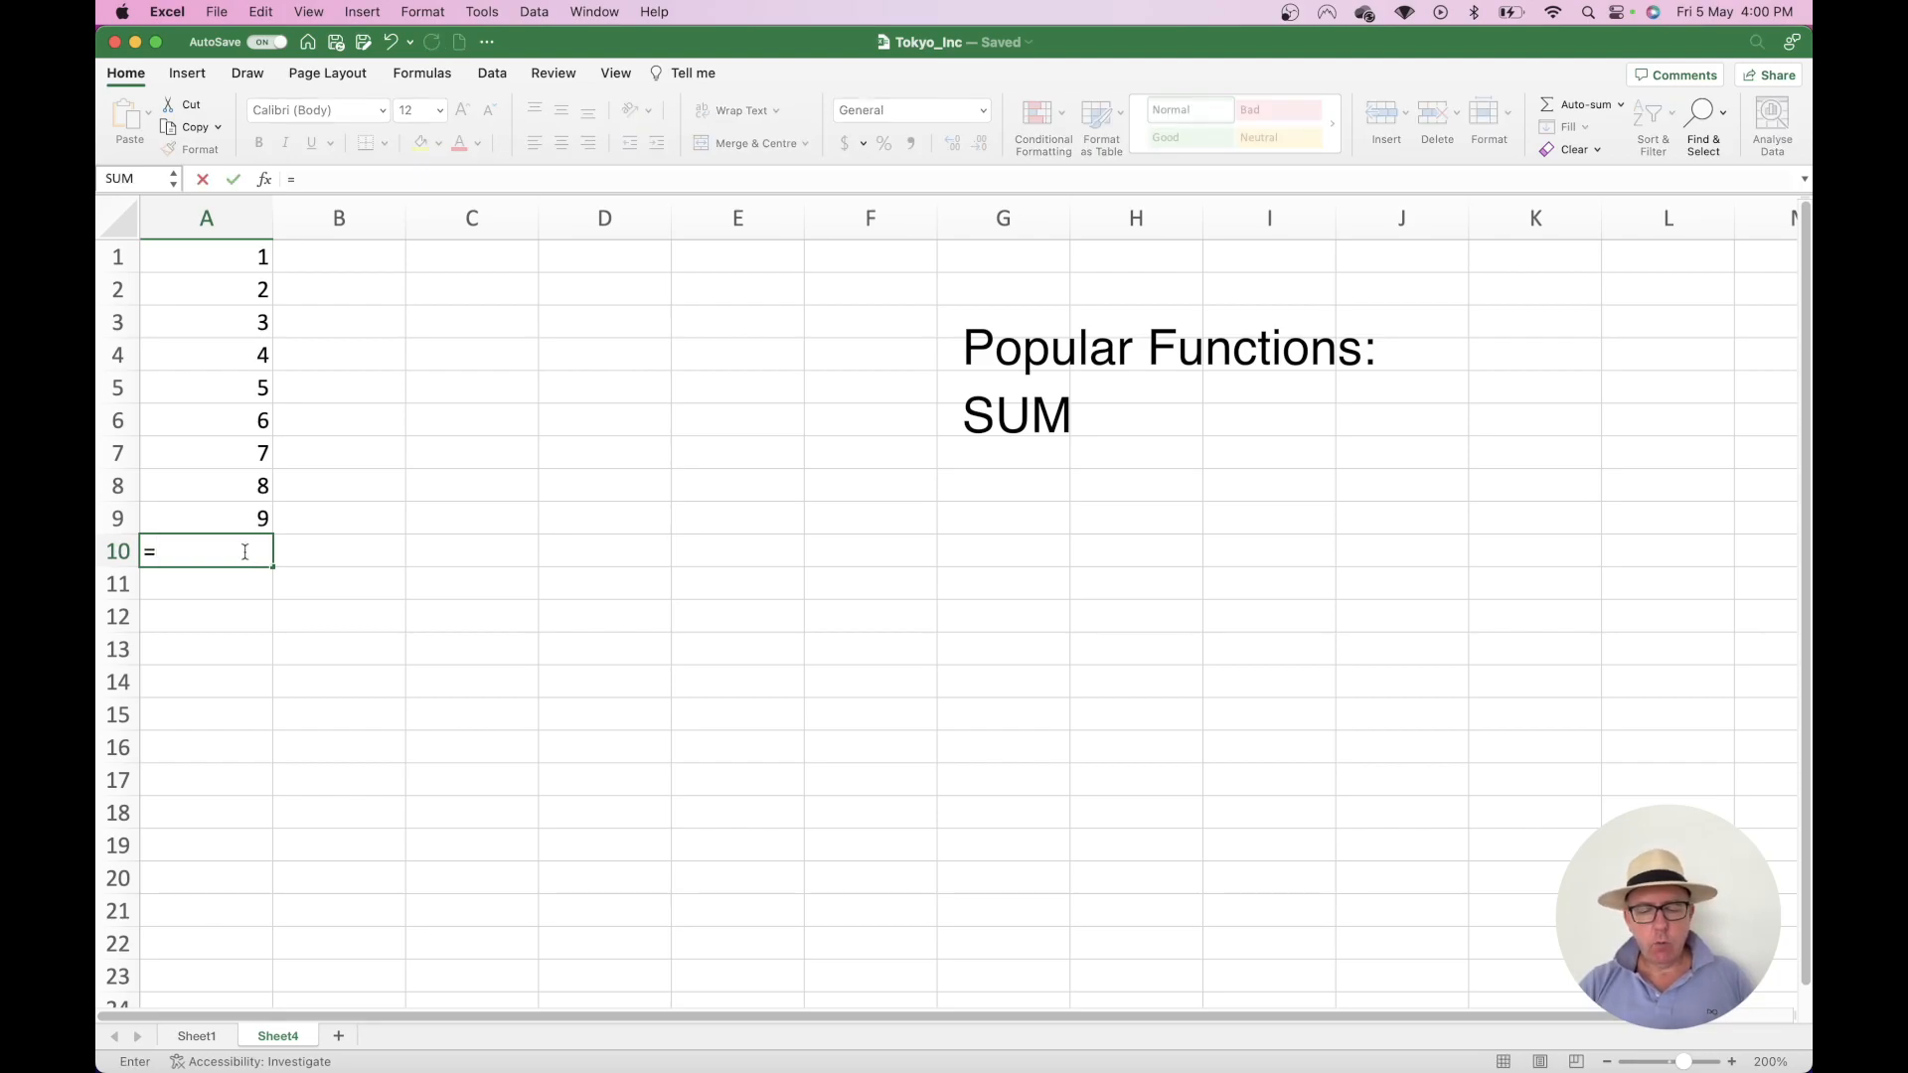
type("sum")
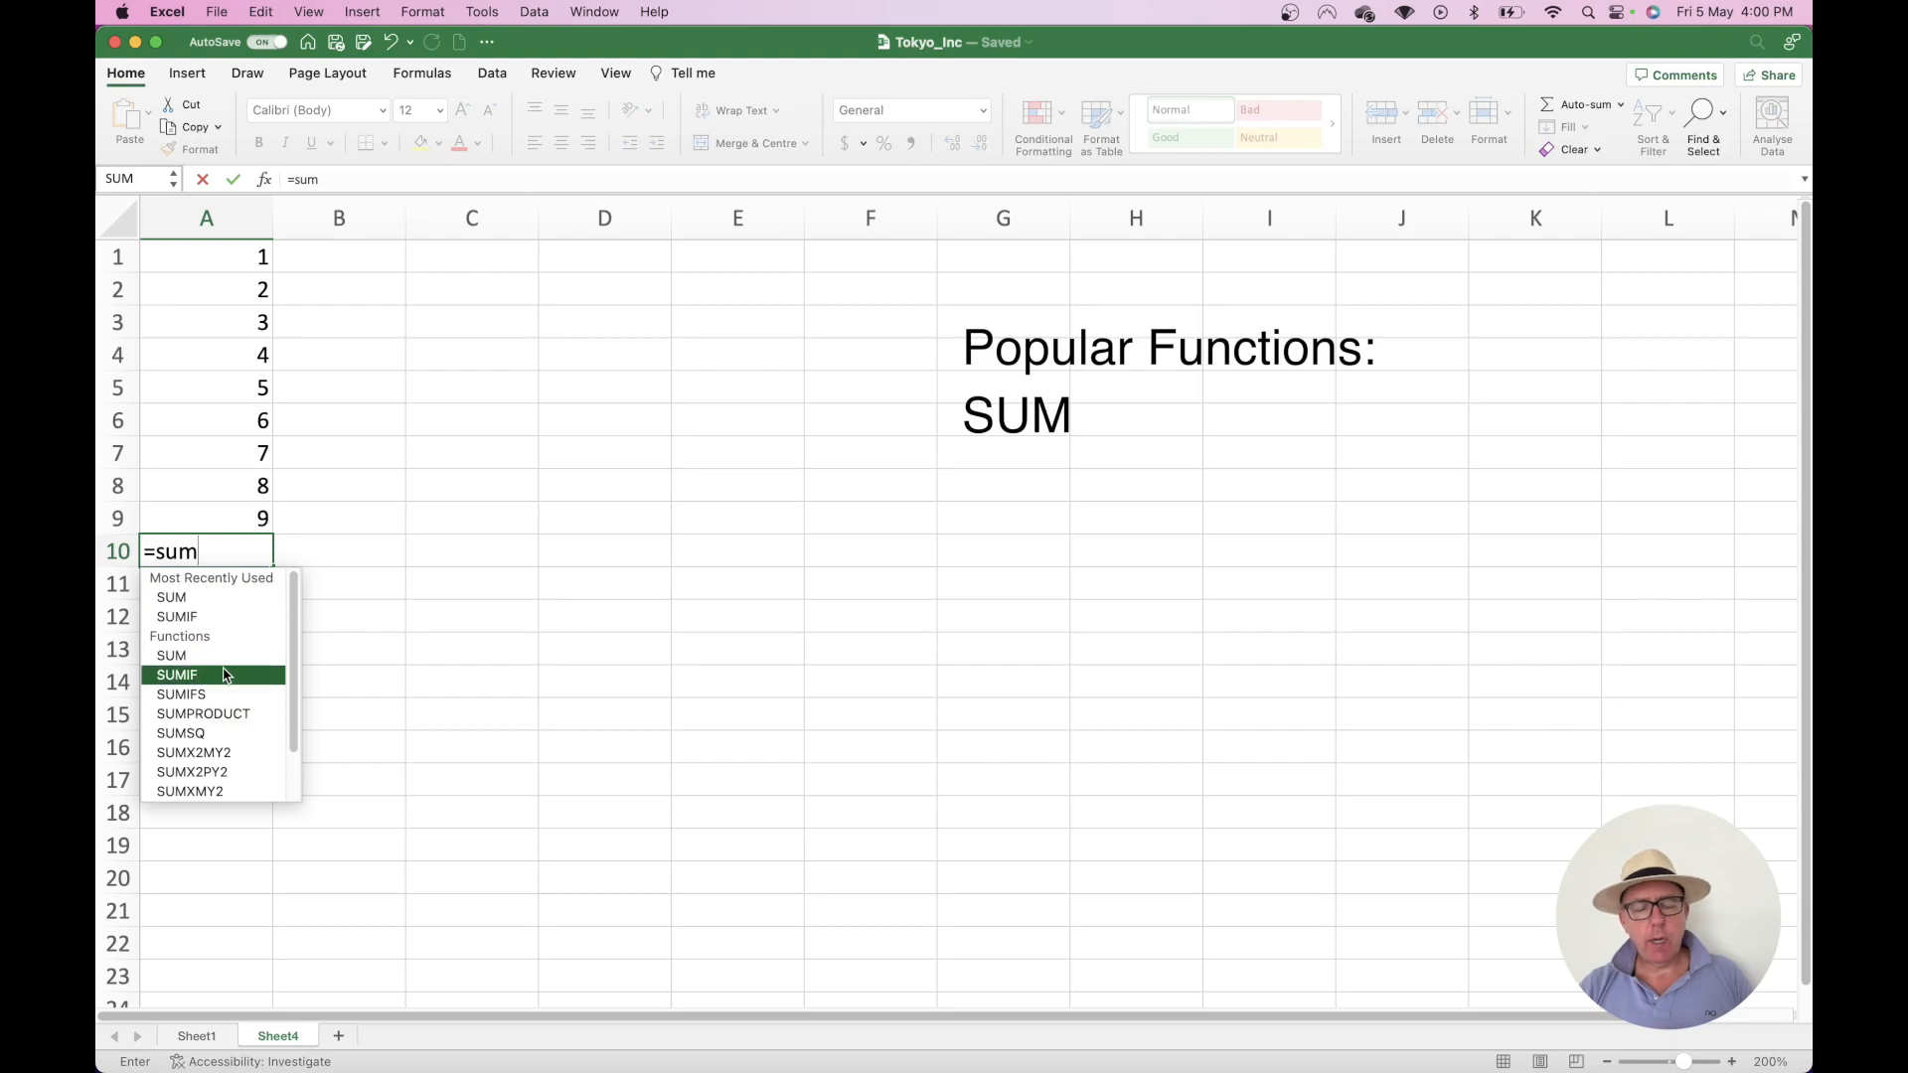
type("(")
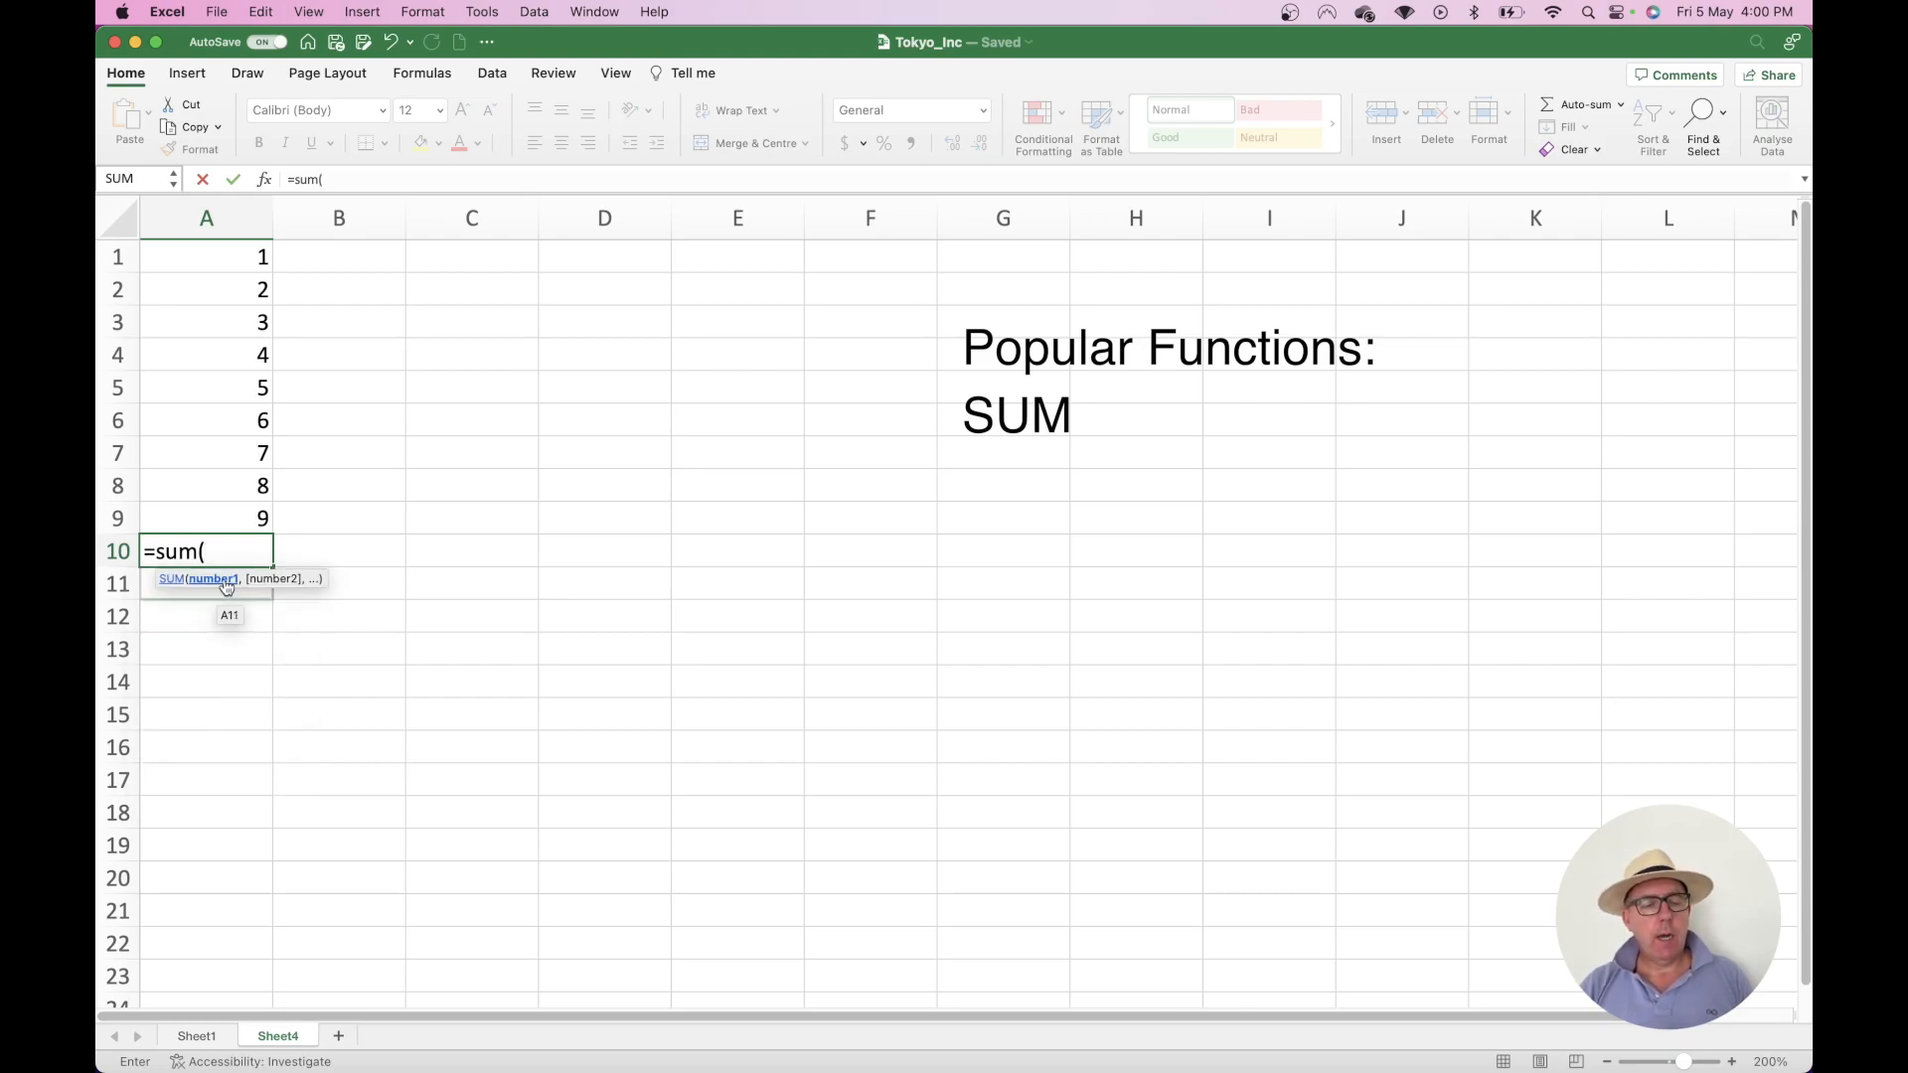
left_click_drag(216, 518, 202, 260)
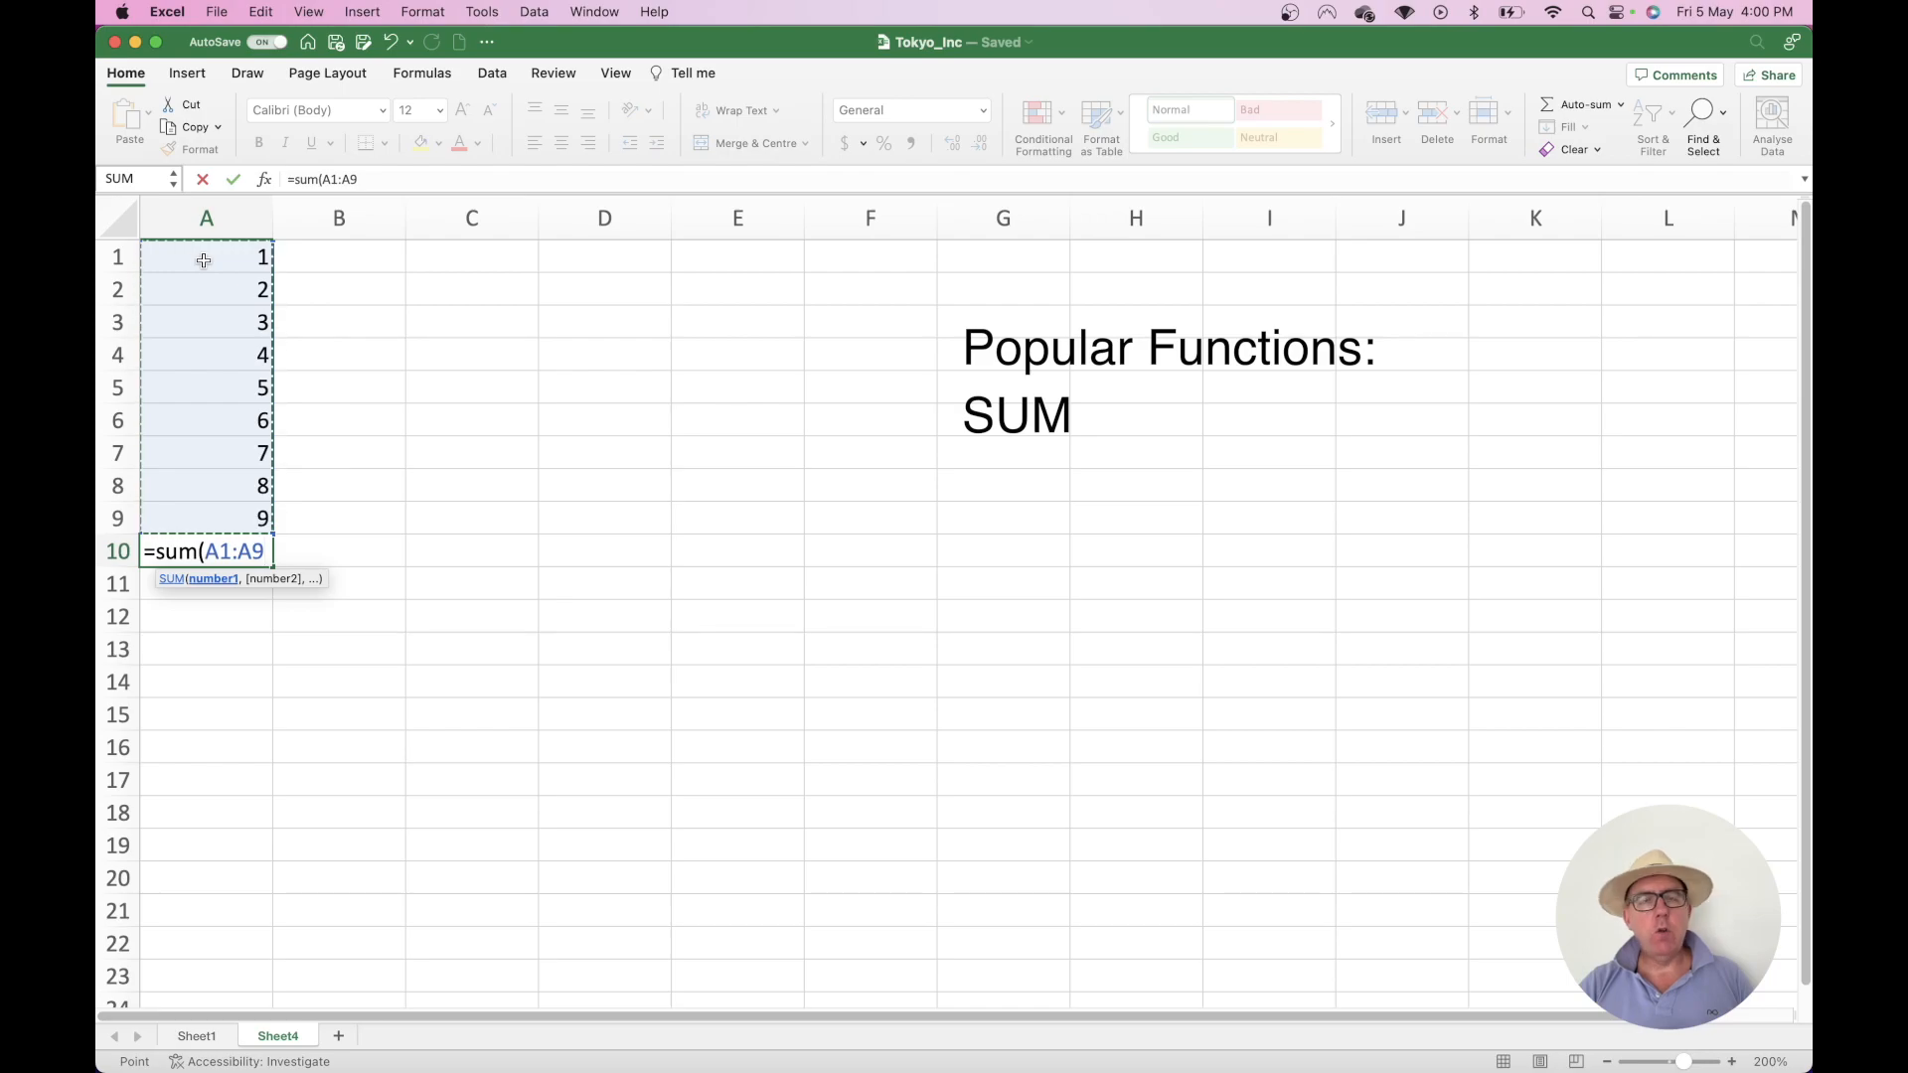
type(")")
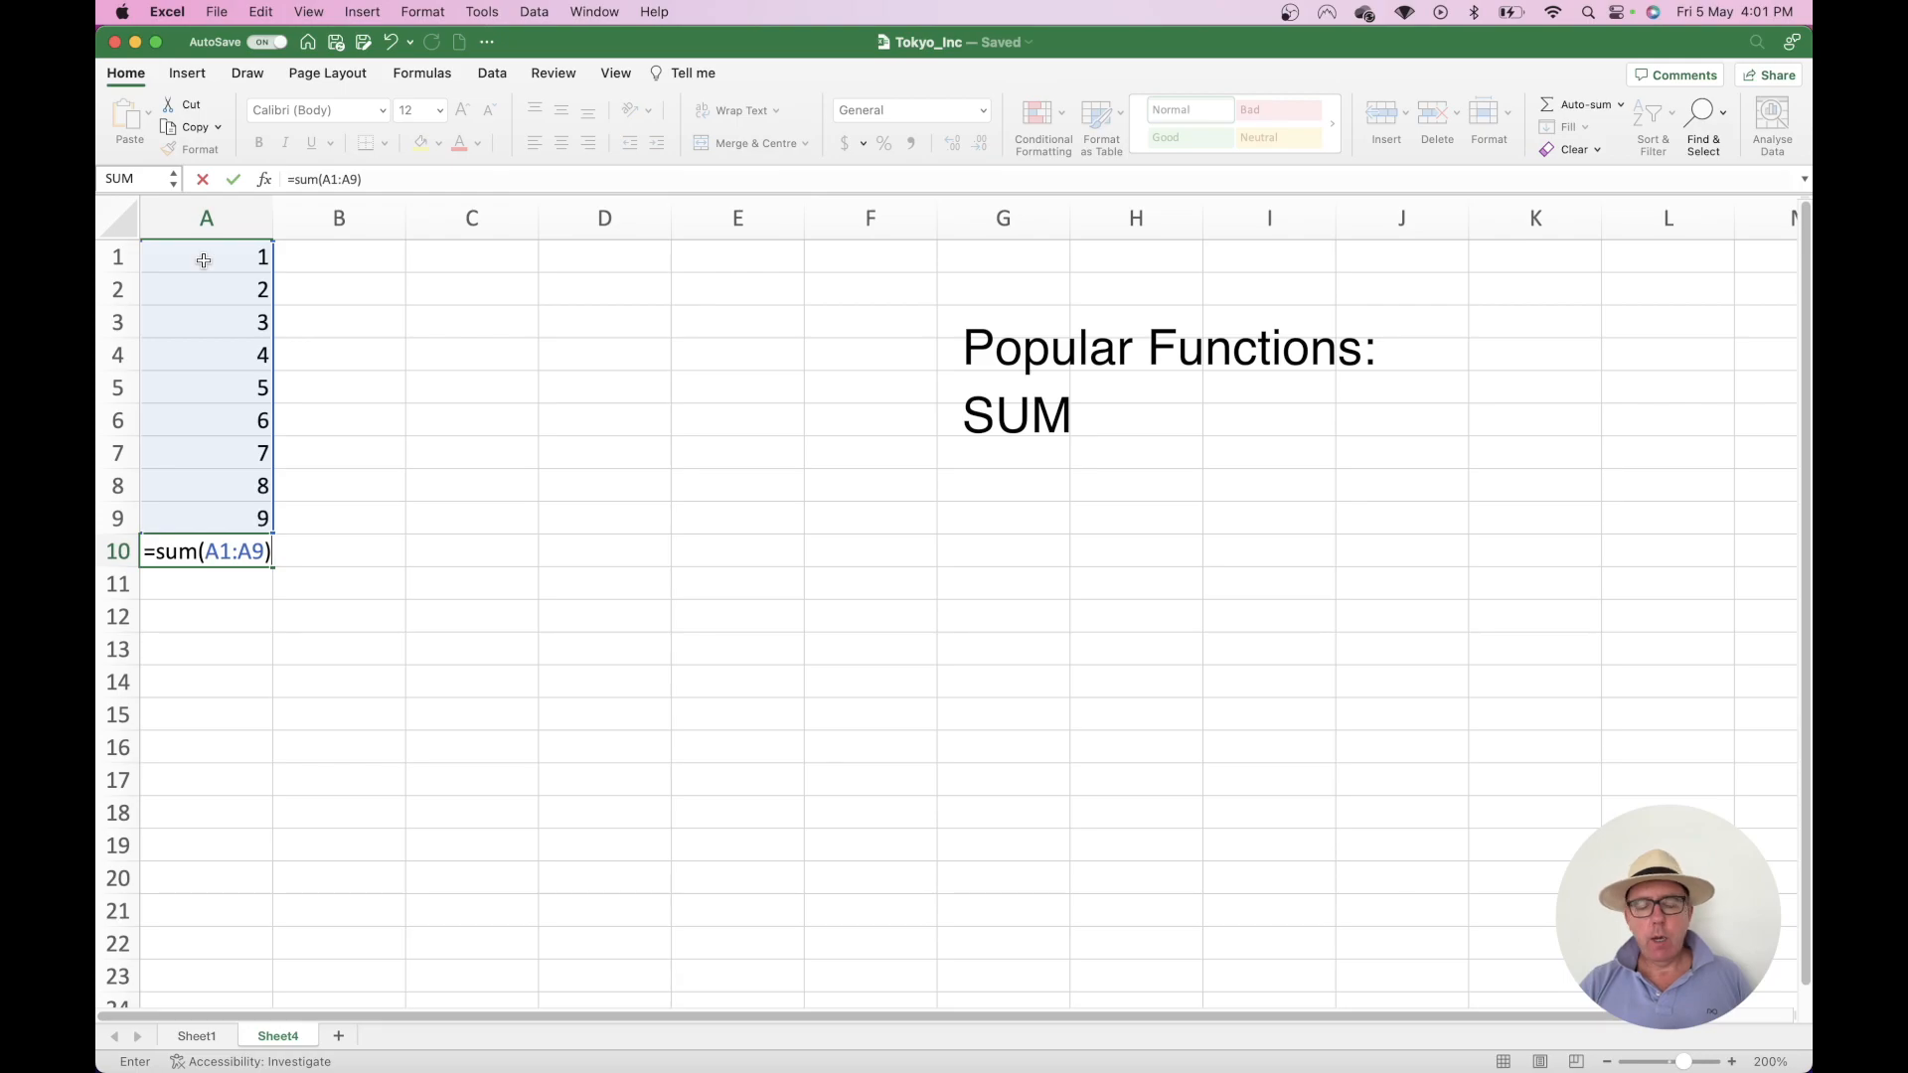
key("Return")
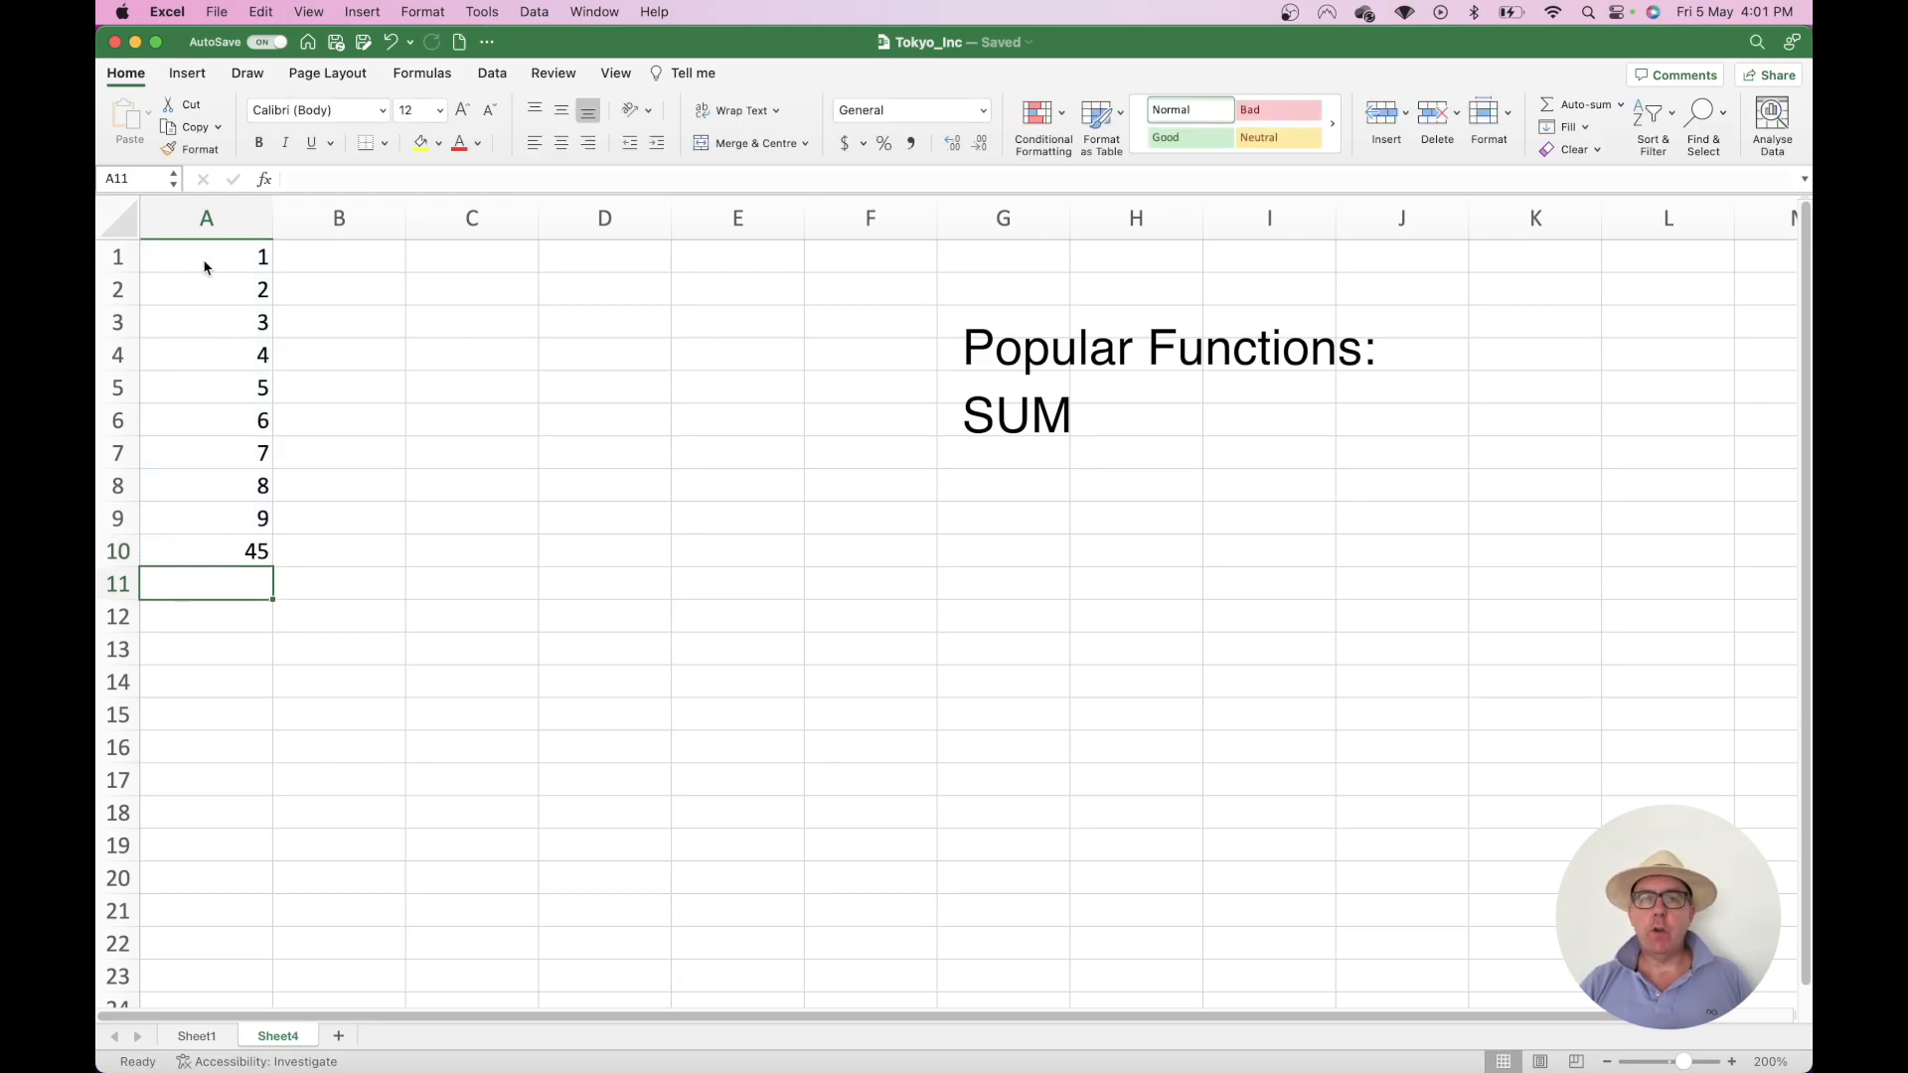
Enter the formula =SUM(A1:A9) again in cell A10, and clear the cell
left_click(236, 552)
type("=sum(")
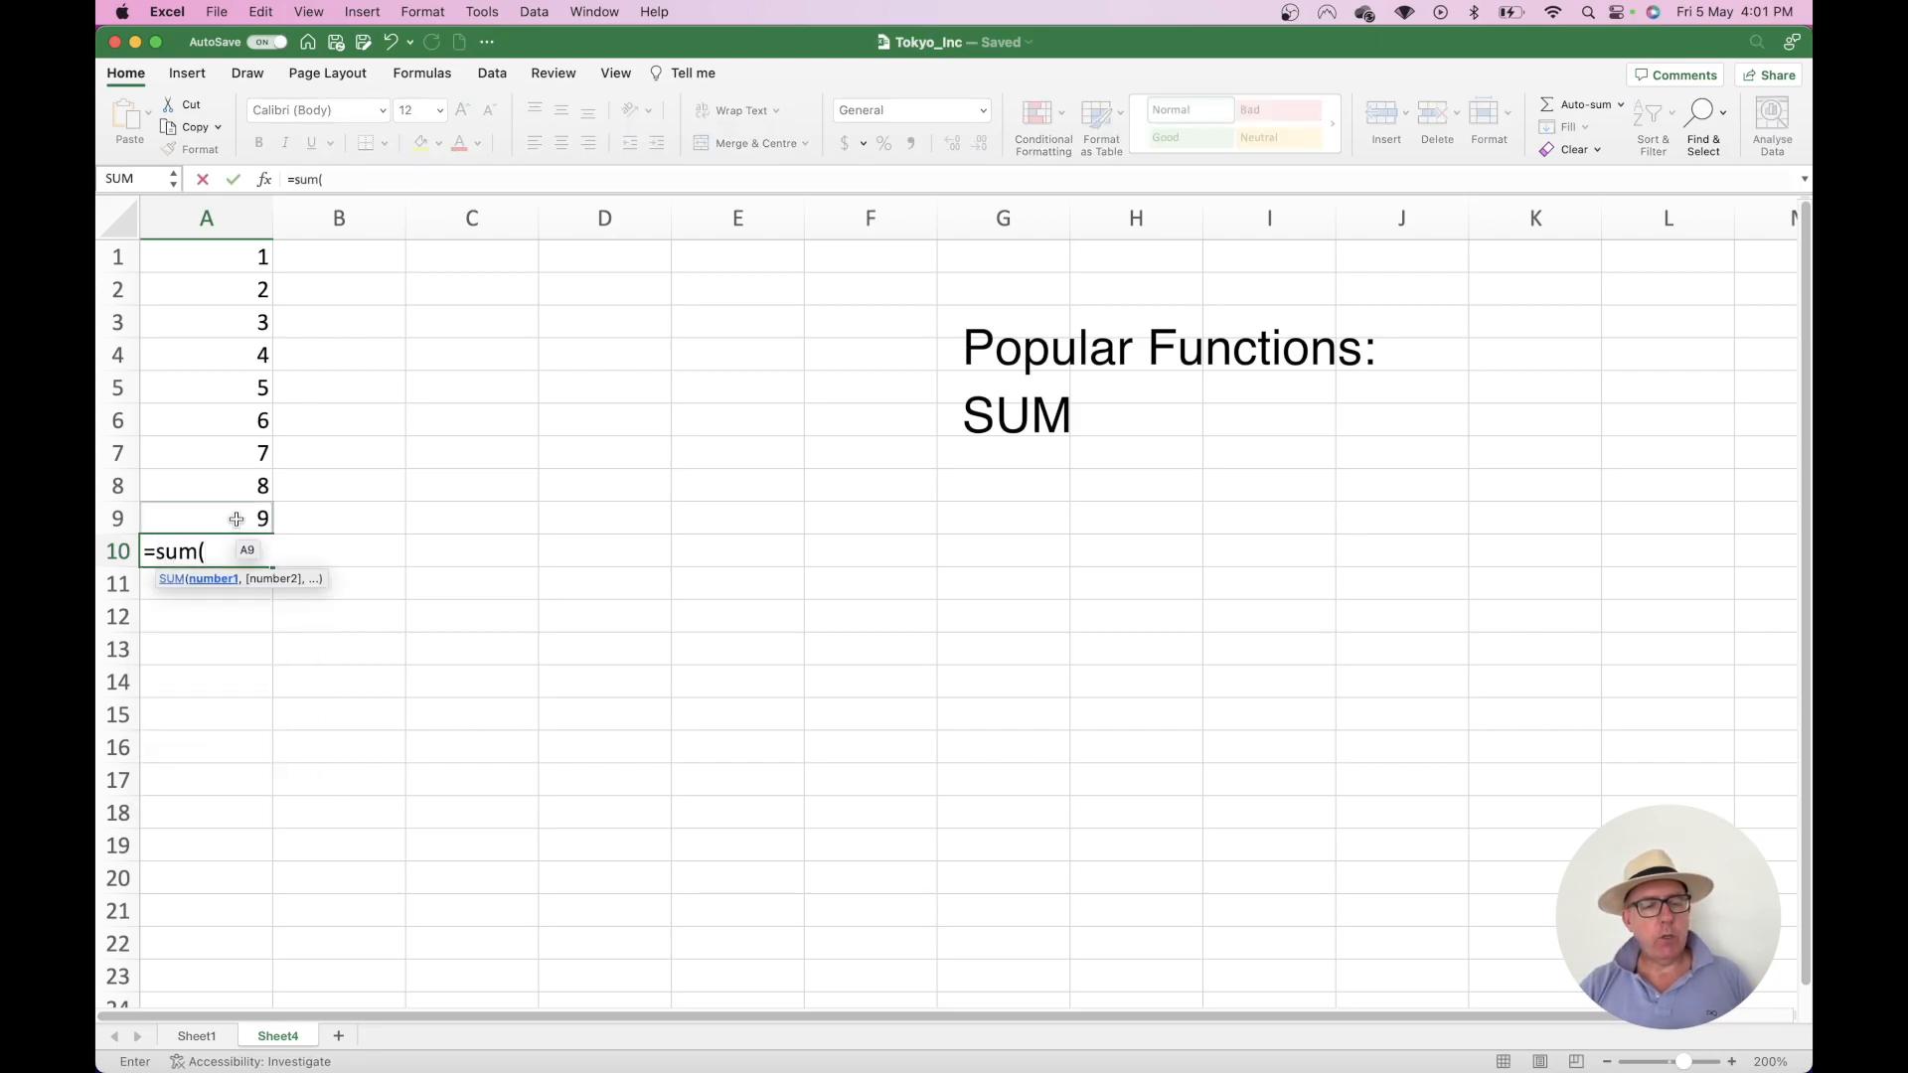
left_click_drag(236, 518, 211, 269)
type(")")
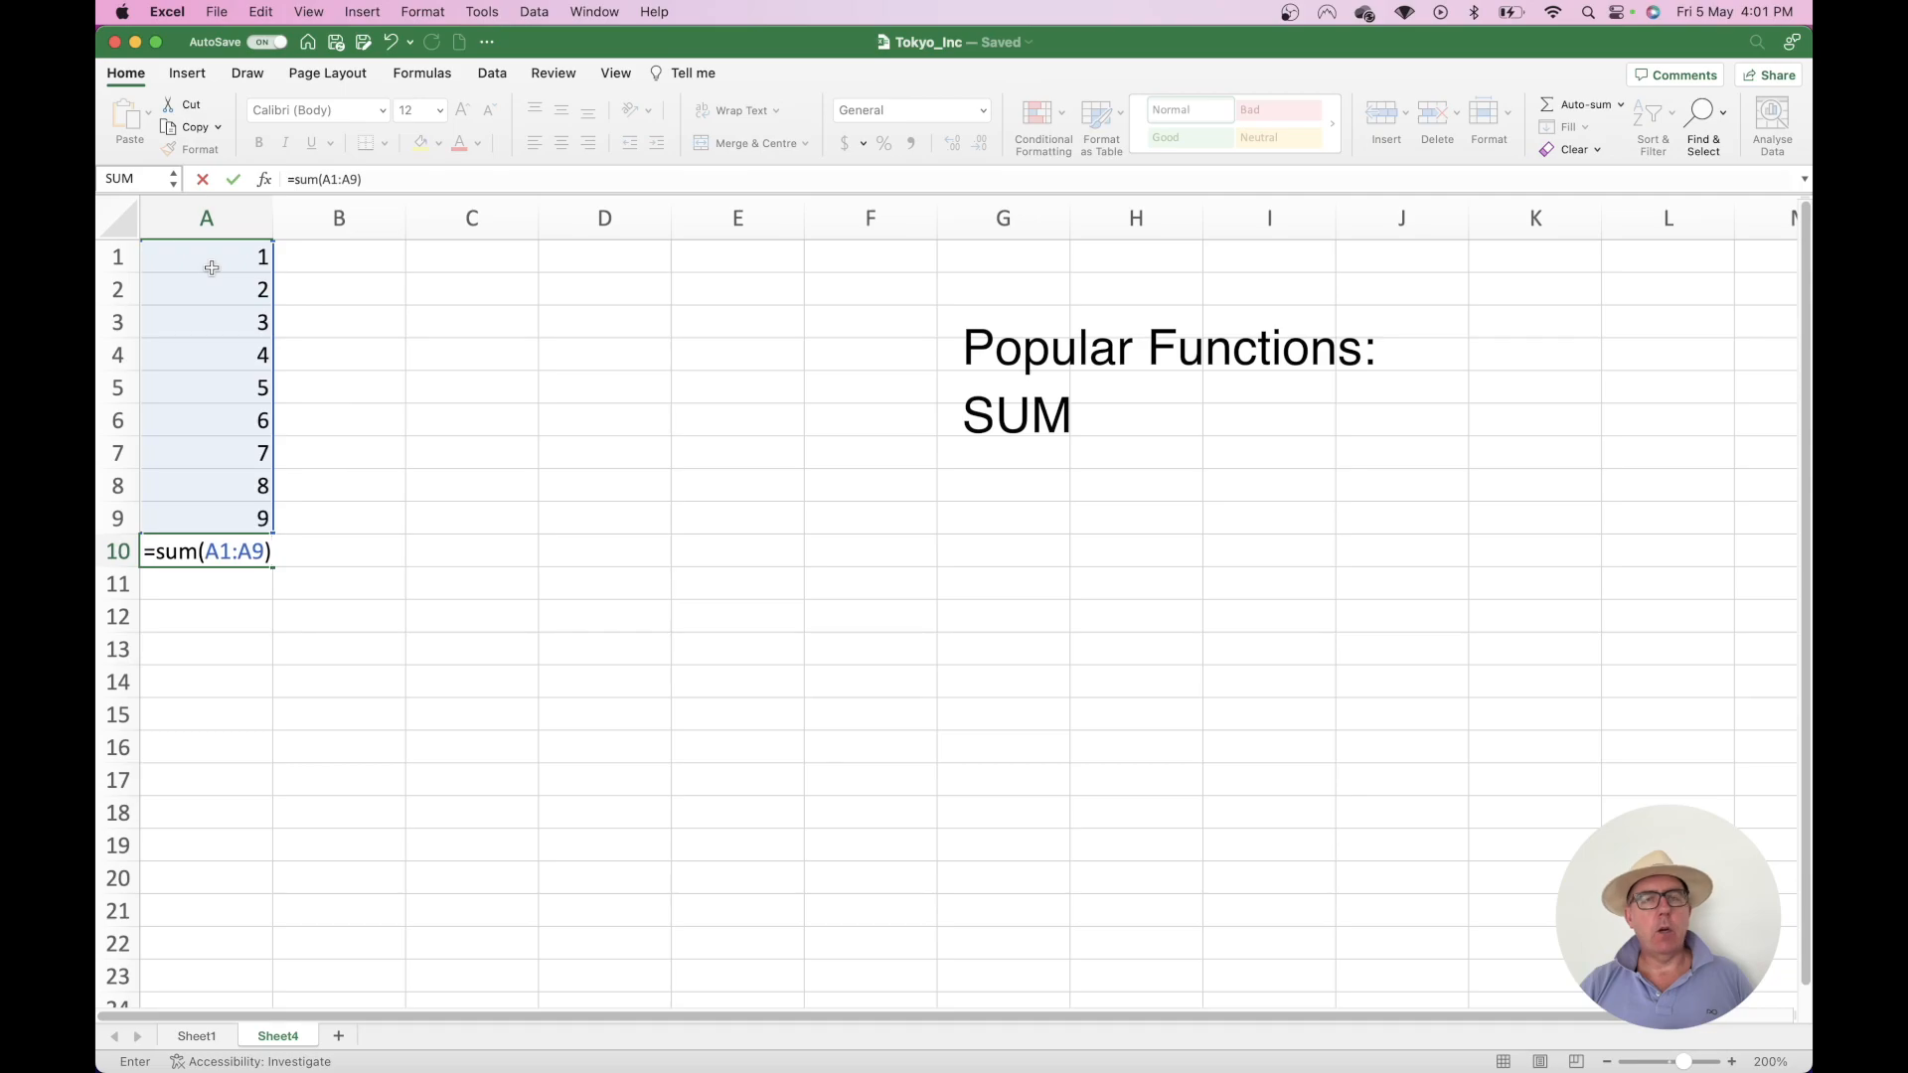
key("Return")
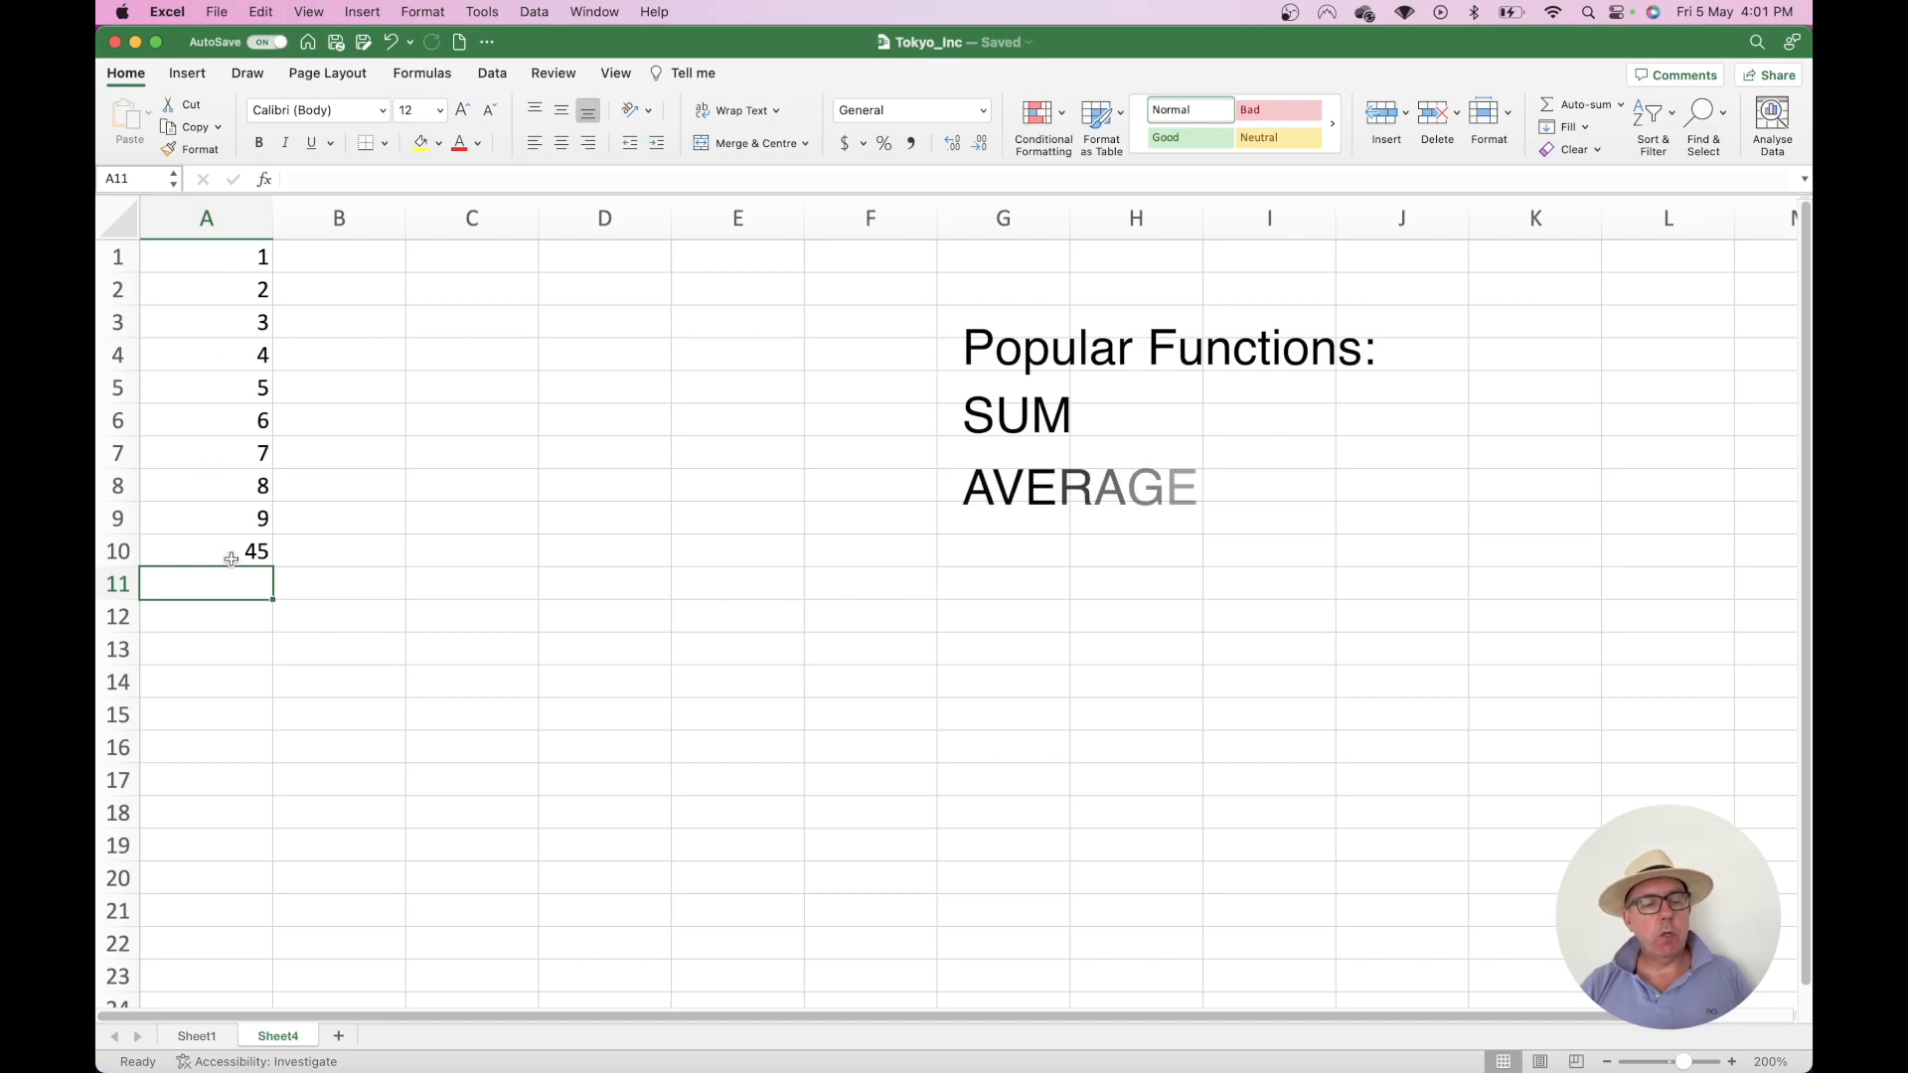
left_click(238, 556)
key("super+z")
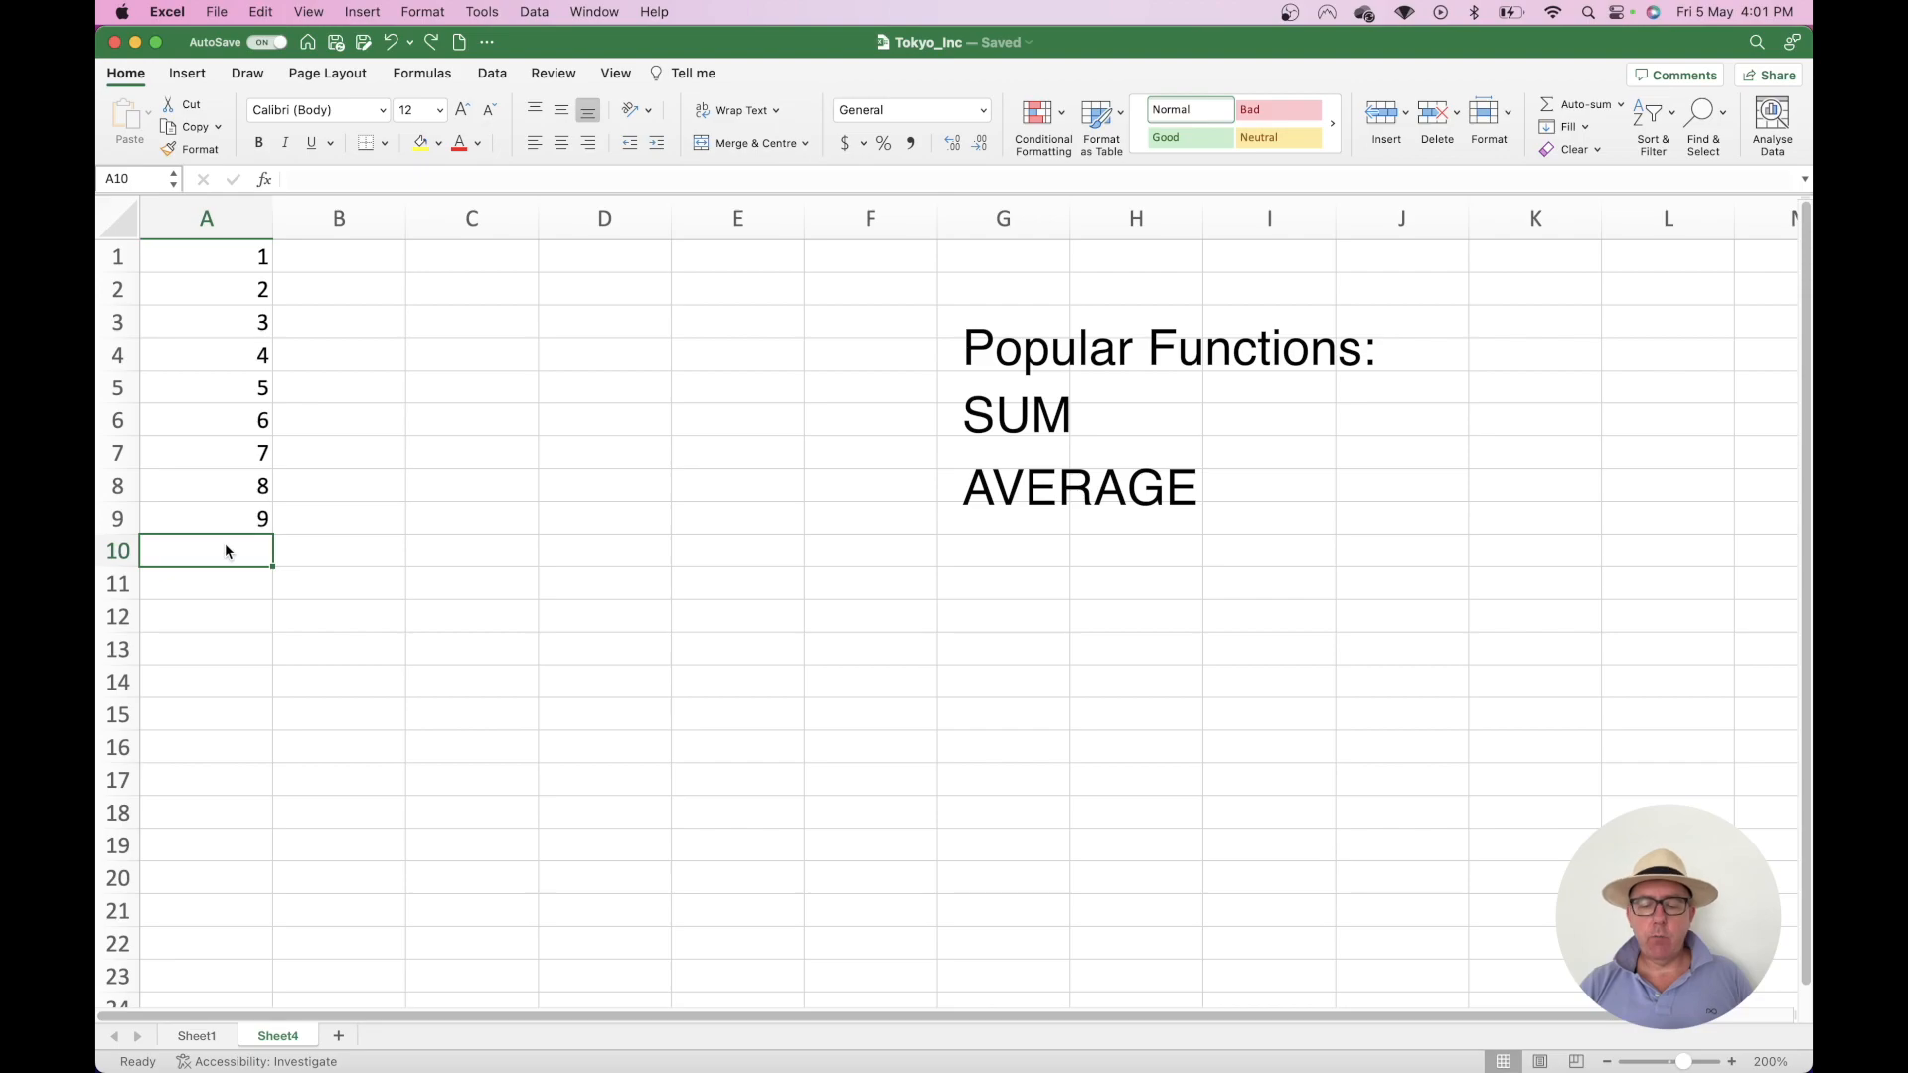
Average the nine numbers in cell A10 with the formula =AVERAGE(A1:A9), and undo the entry
type("=")
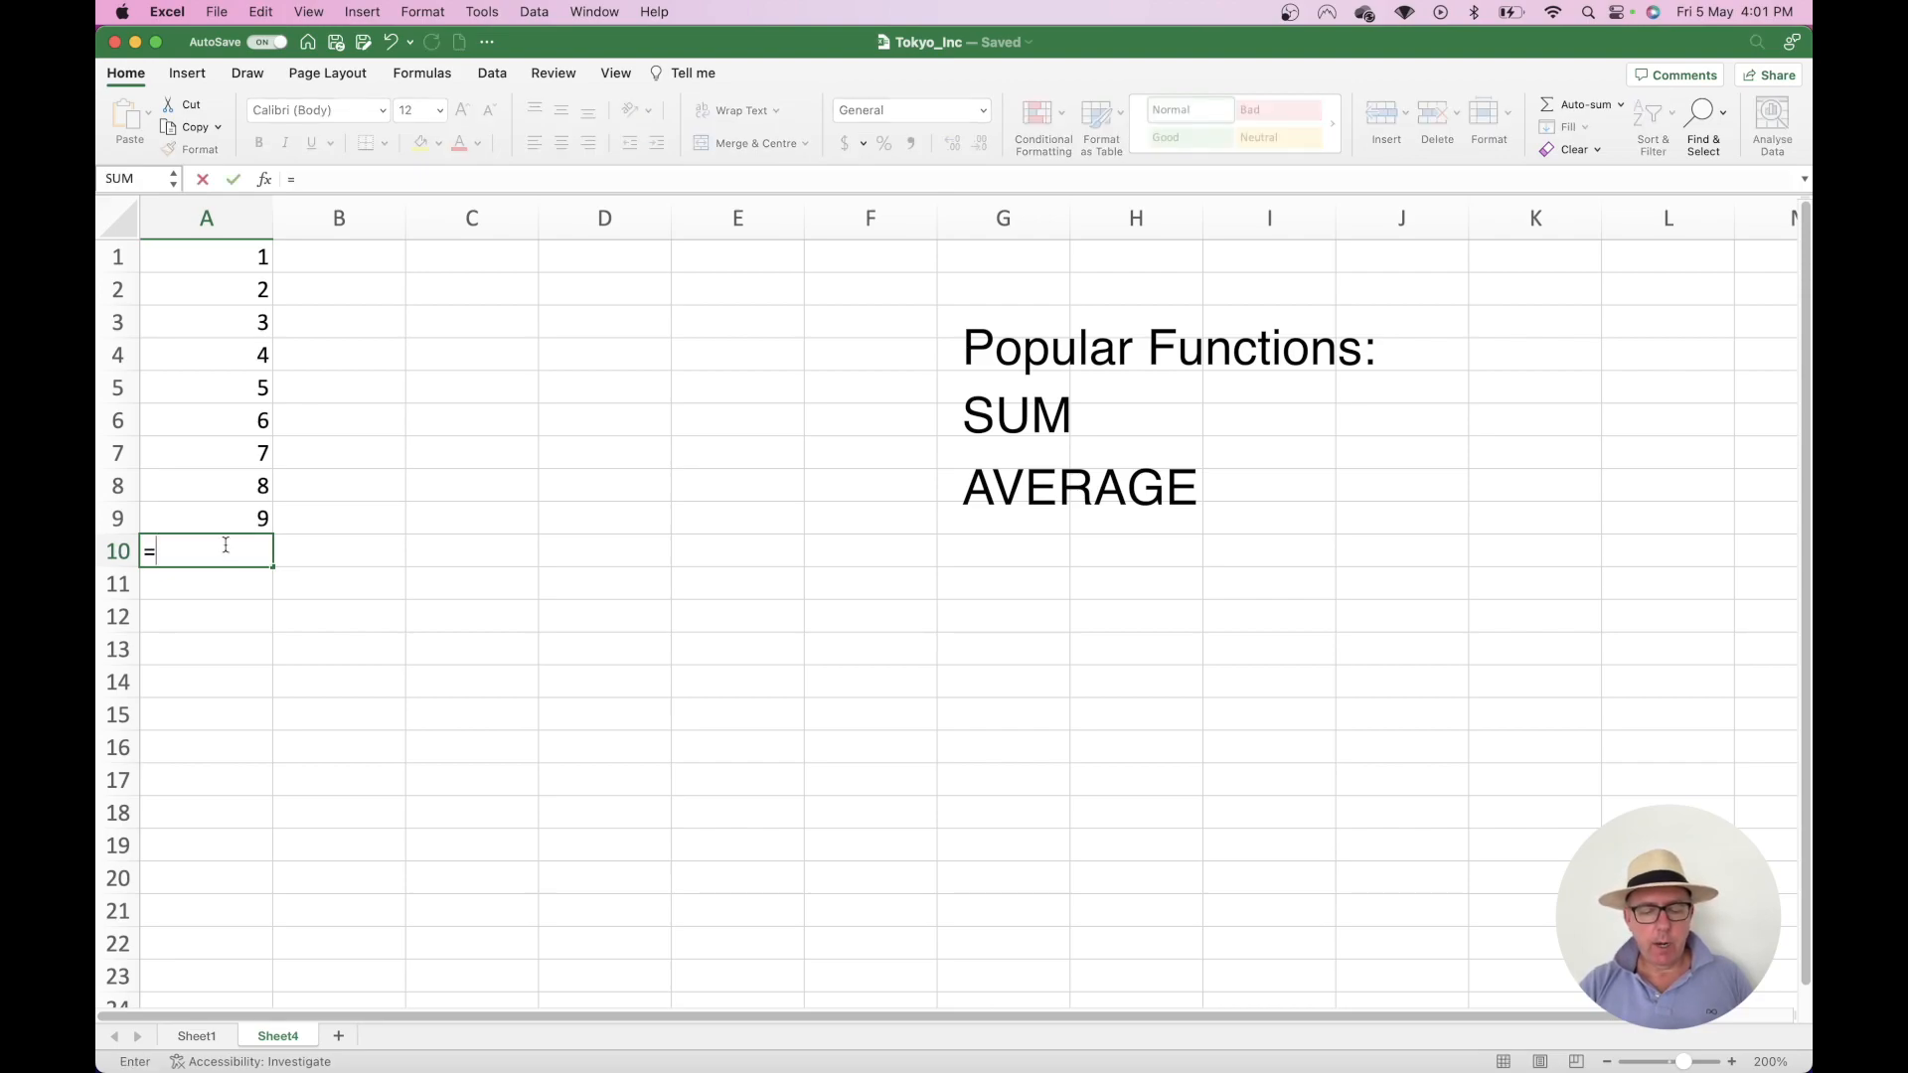
type("average")
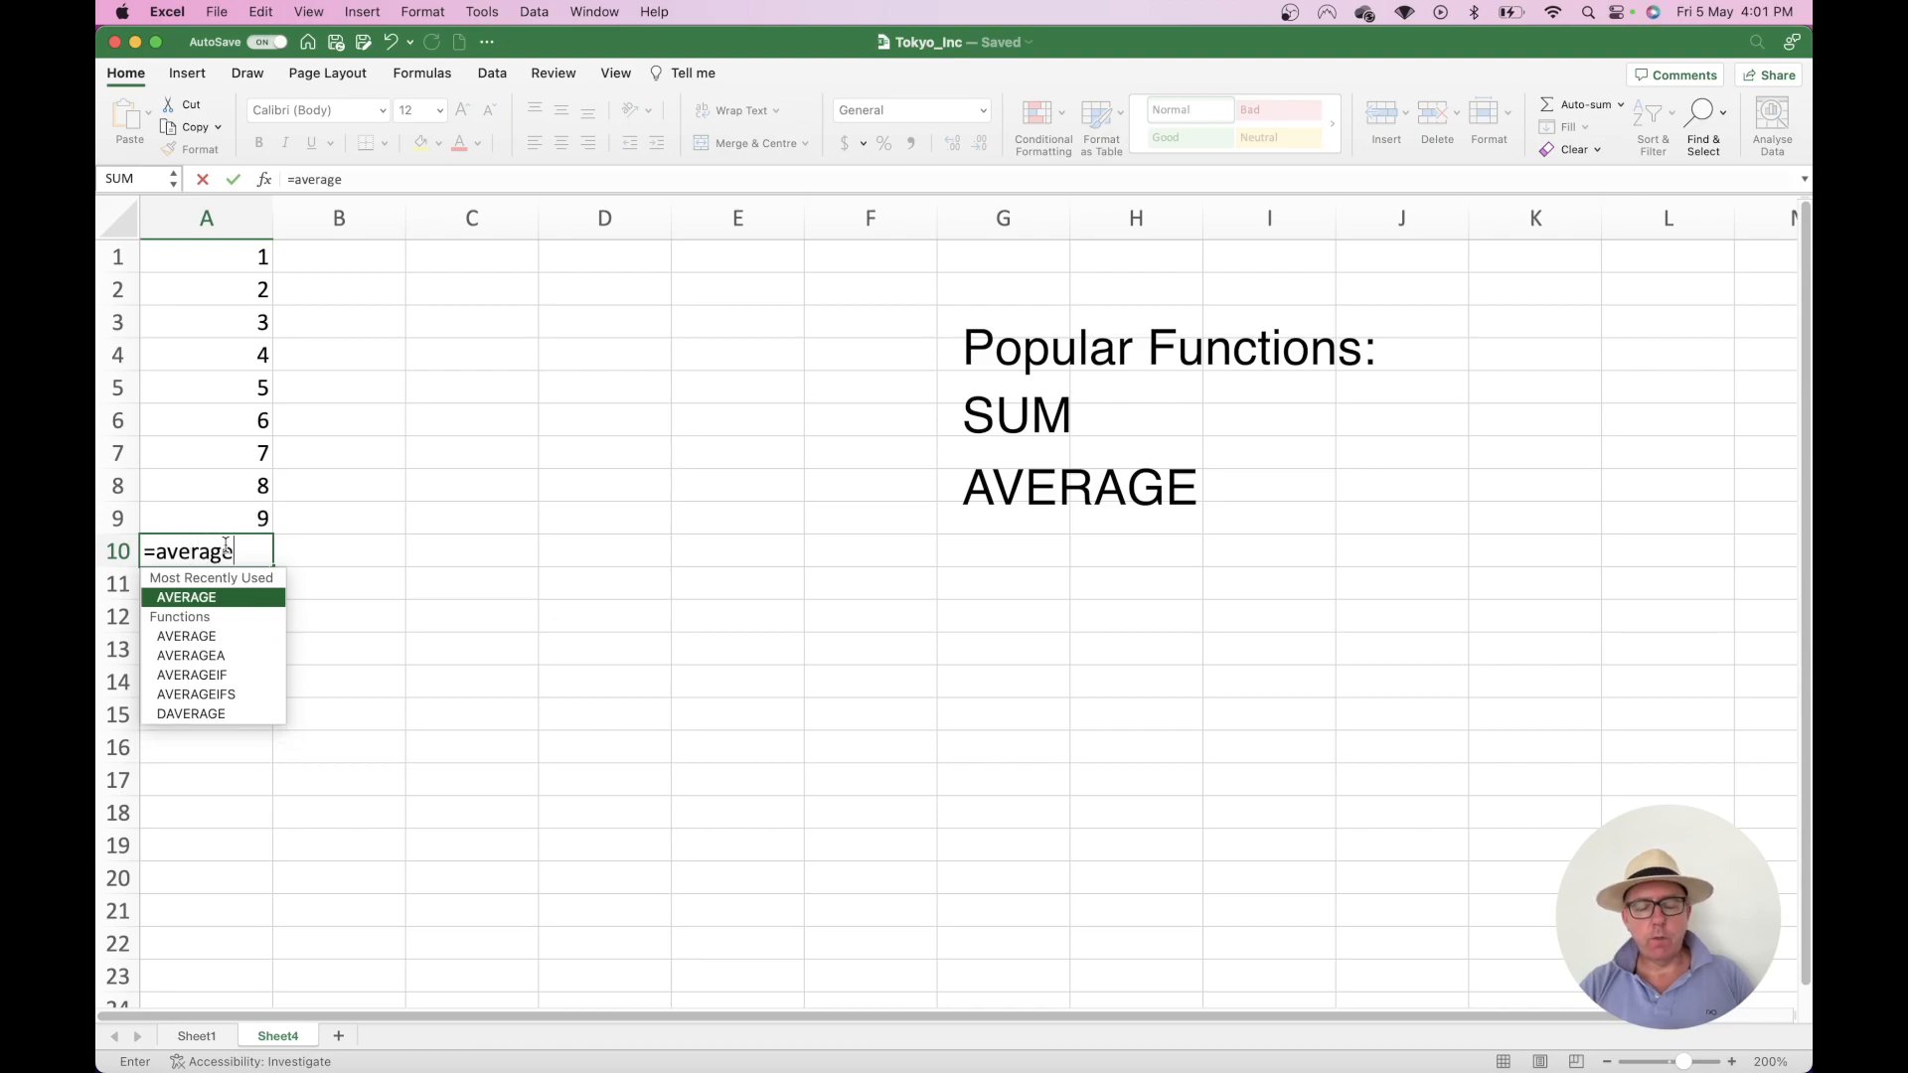
type(")")
key("BackSpace")
type("(")
left_click(219, 520)
left_click_drag(220, 520, 215, 258)
type(")")
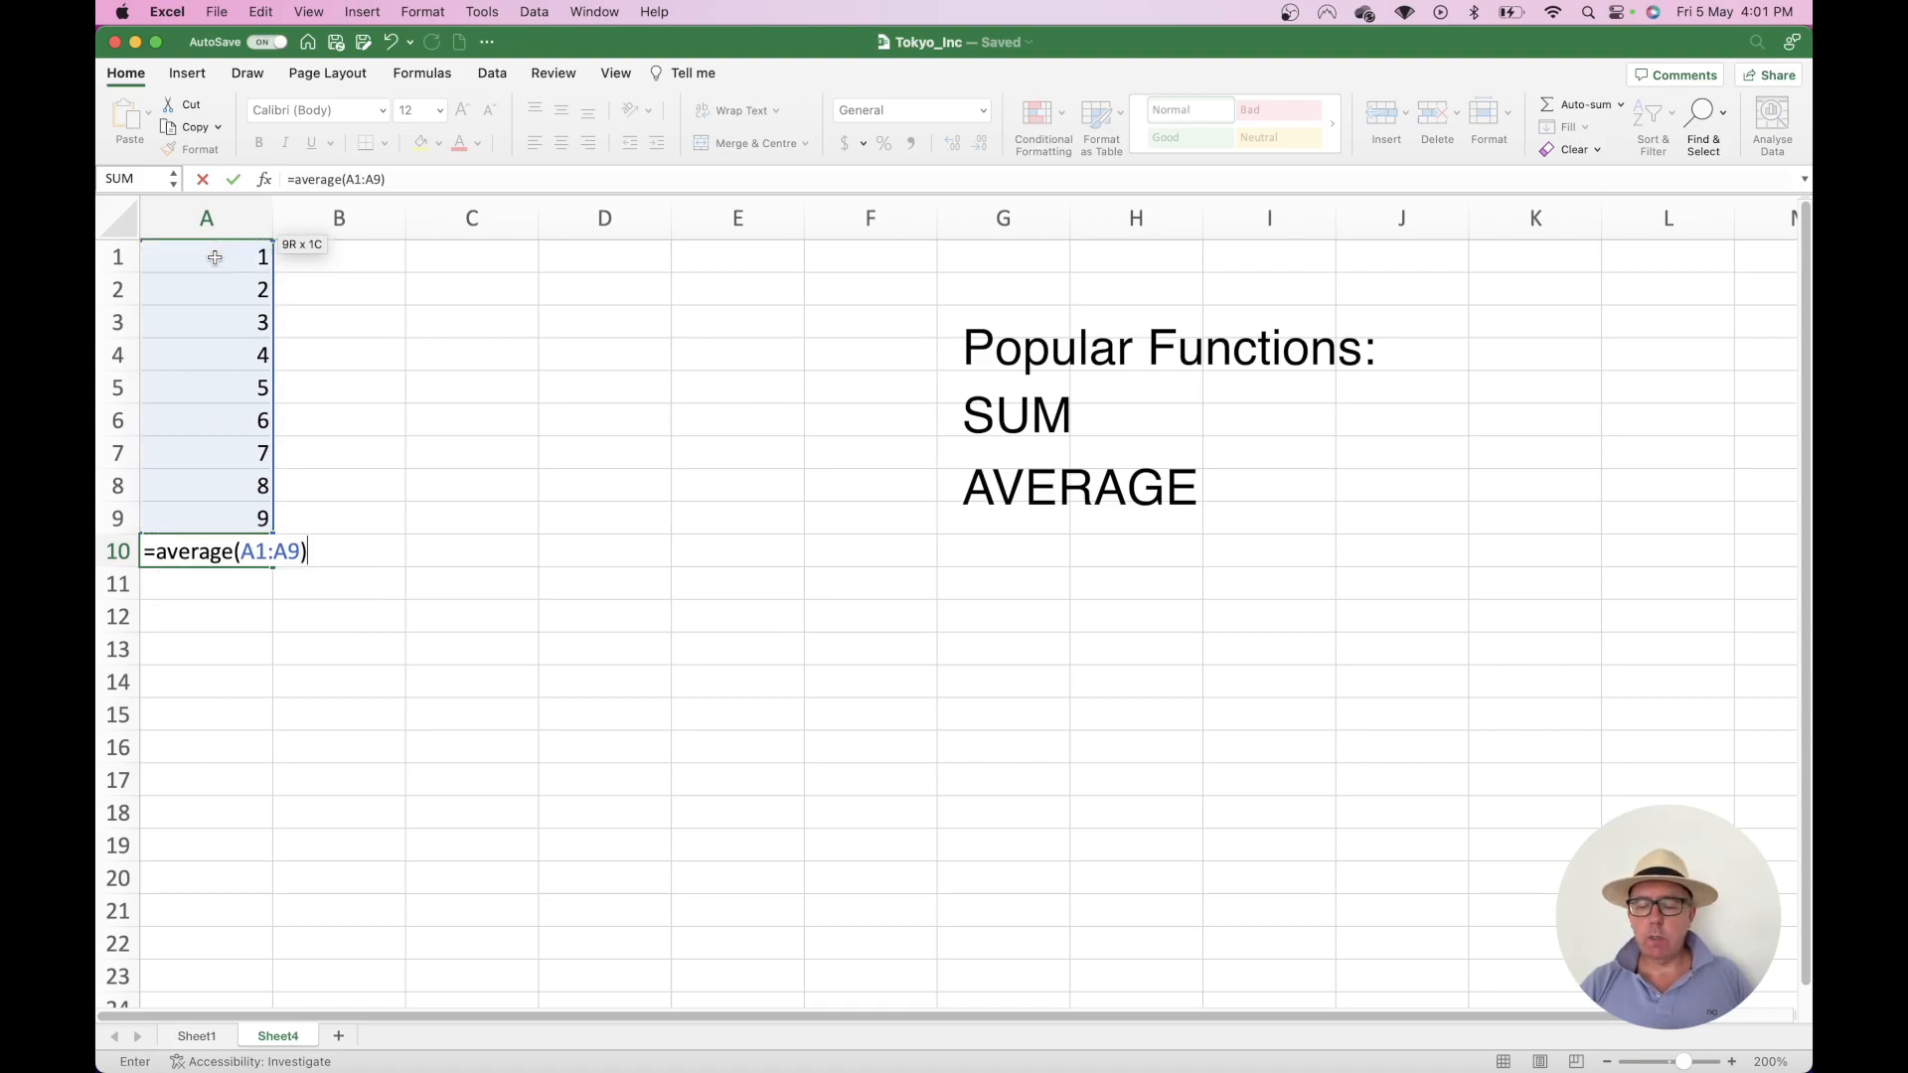
key("Return")
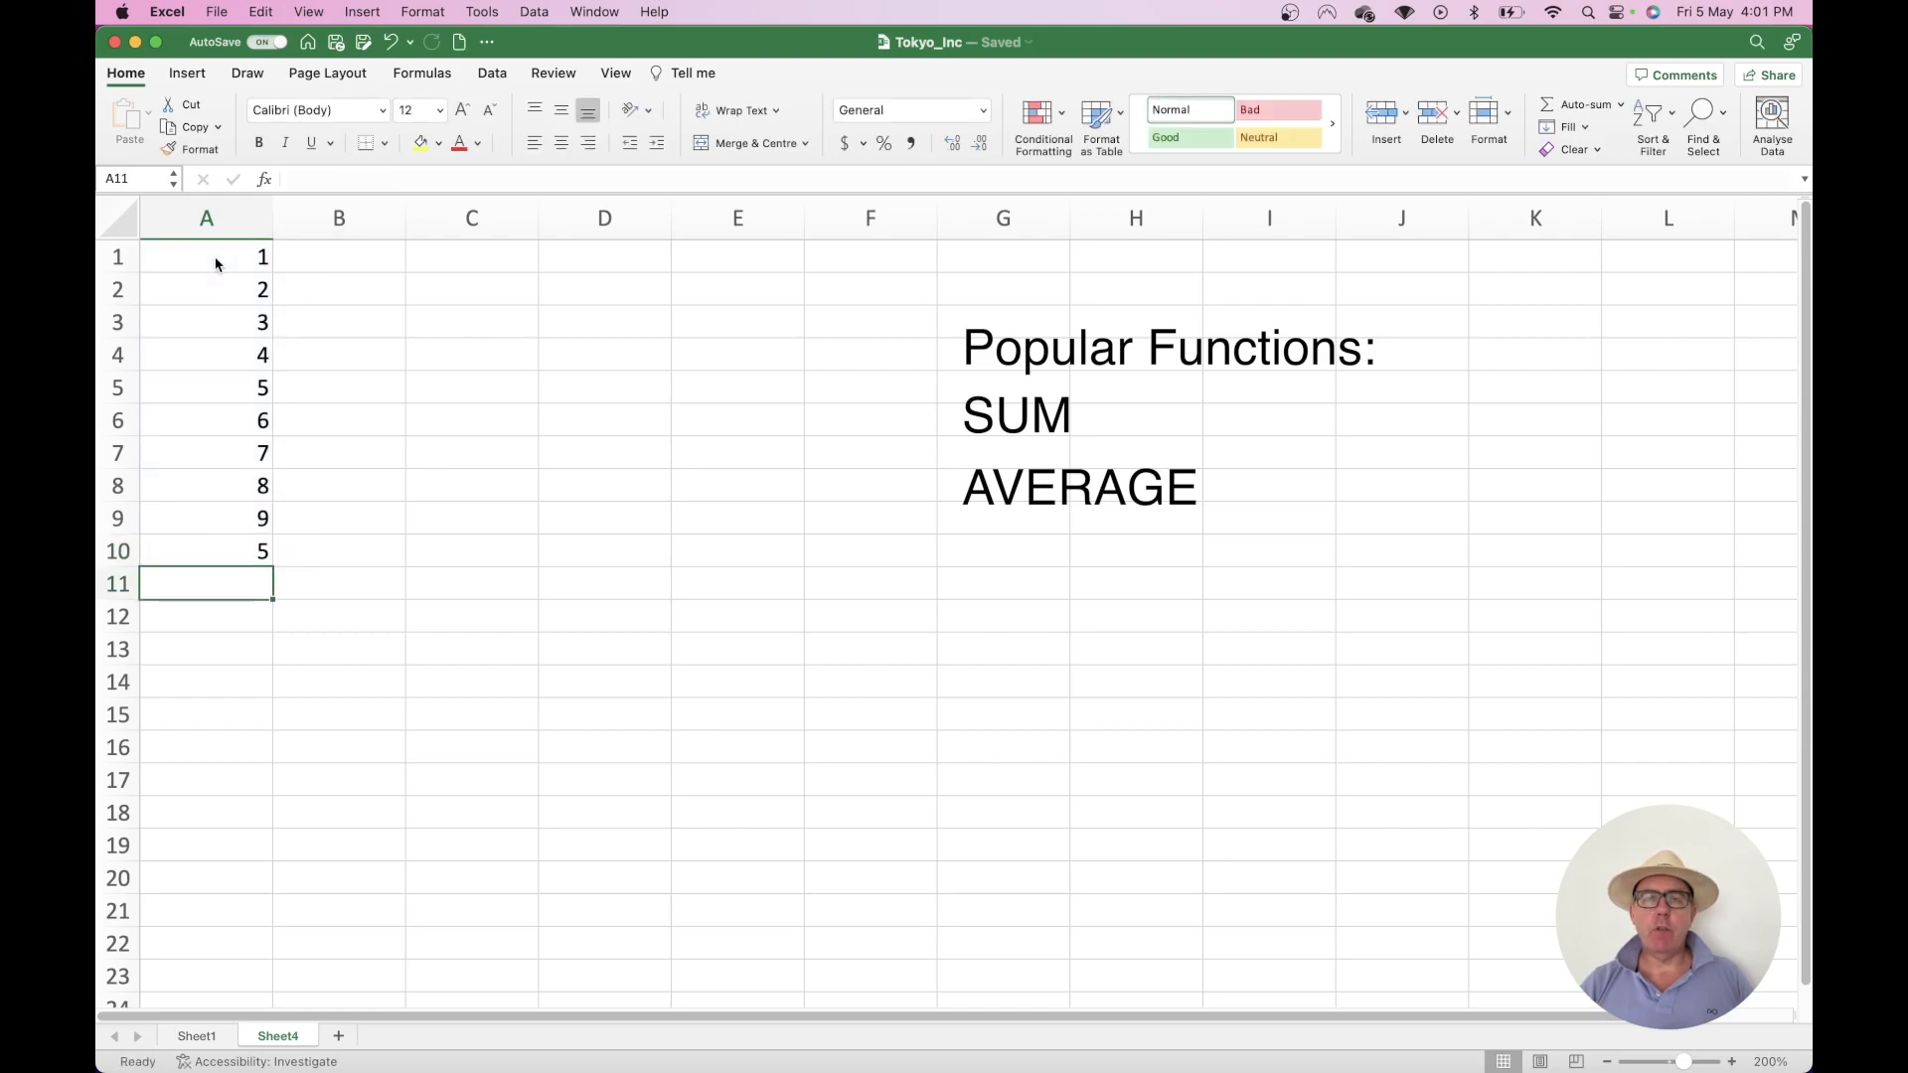
key("super+z")
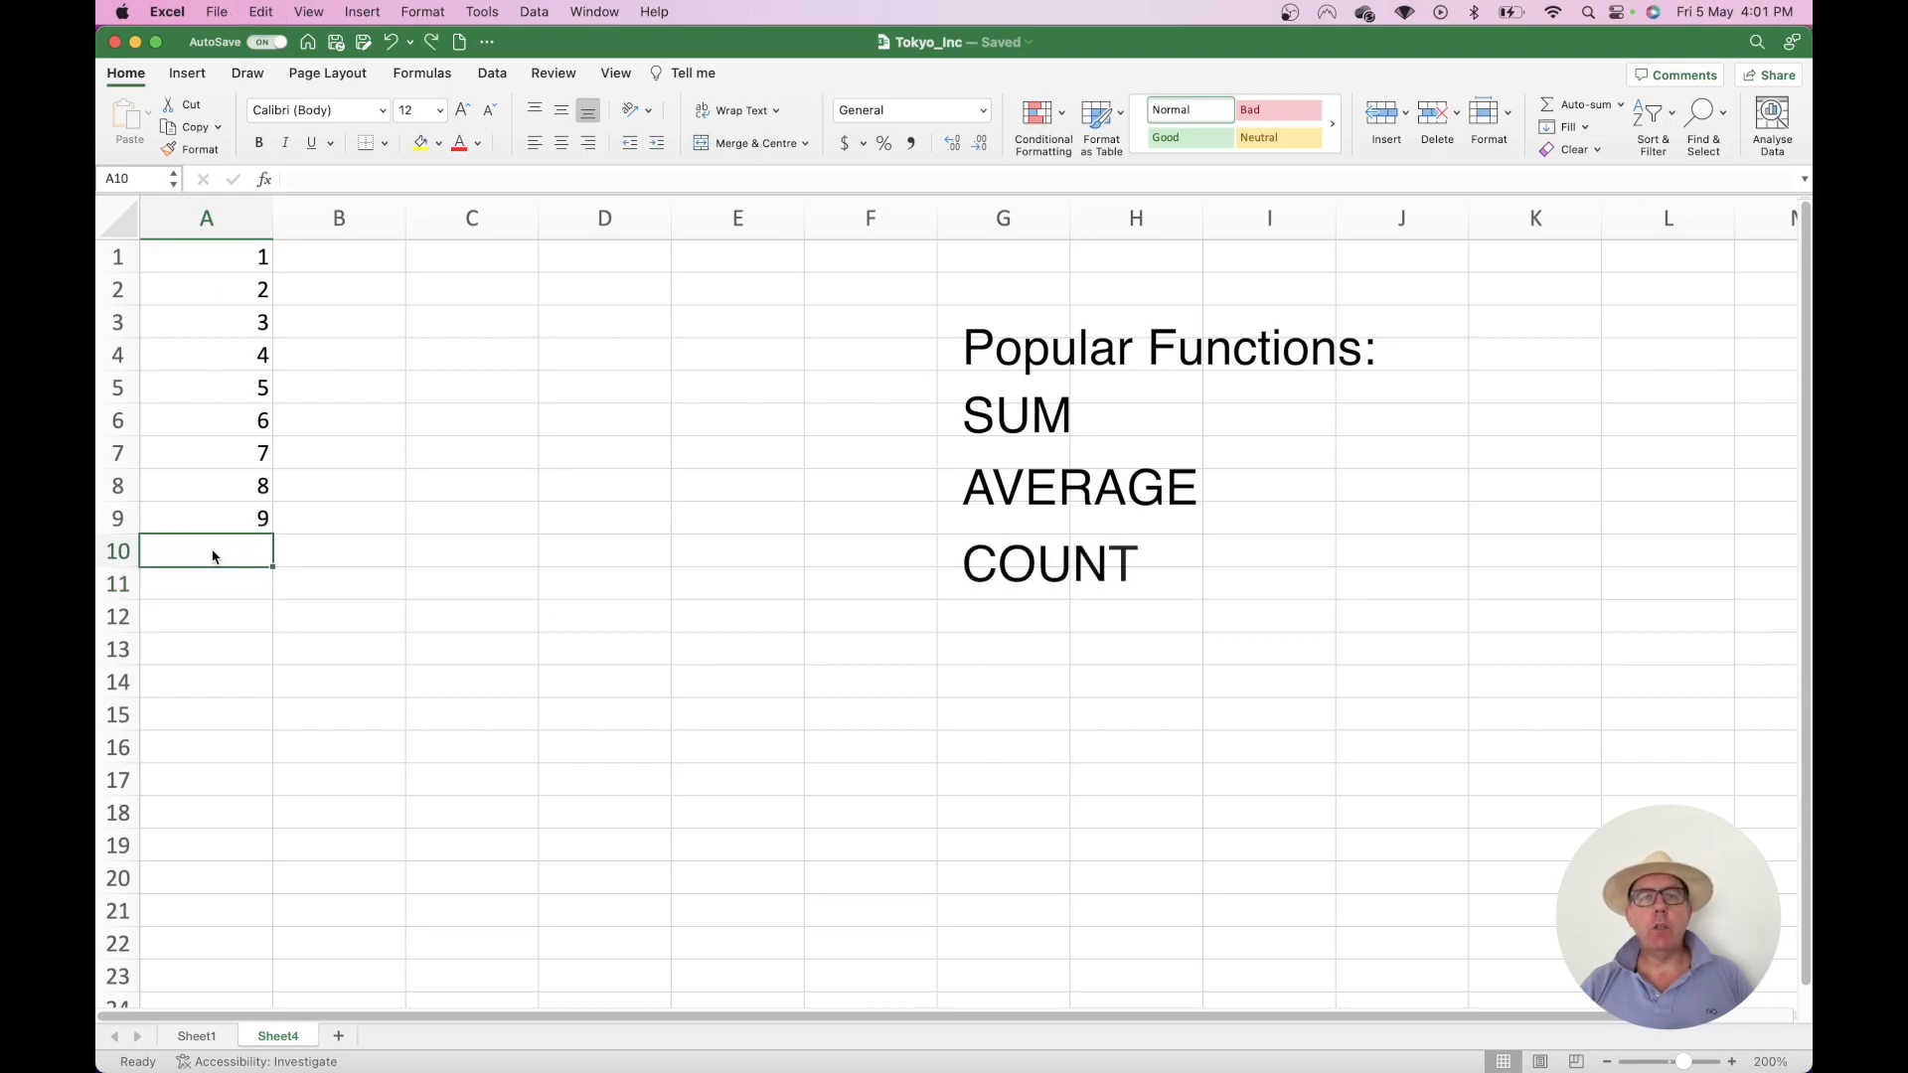
Count the numbers in cell A10 with the formula =COUNT(A1:A9), and undo the entry
type("=count")
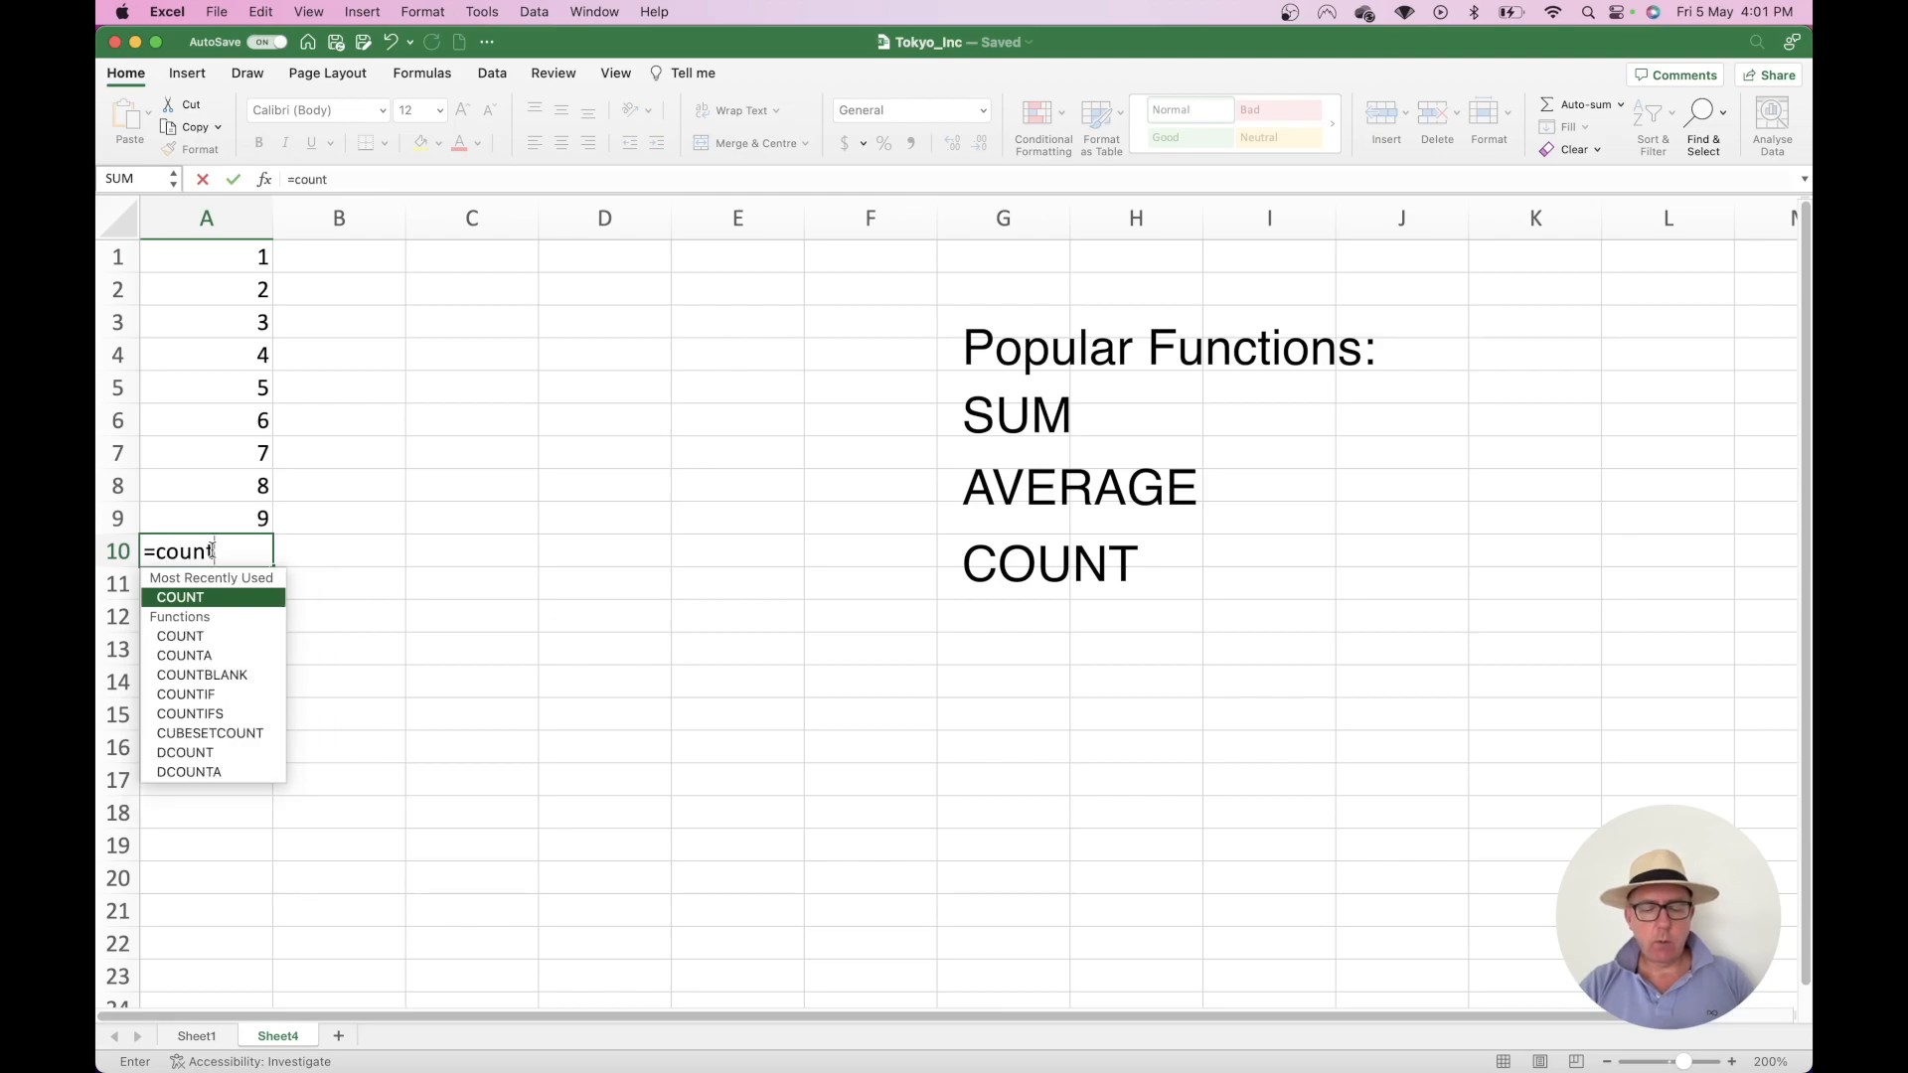
type("(")
left_click_drag(250, 516, 231, 266)
type(")")
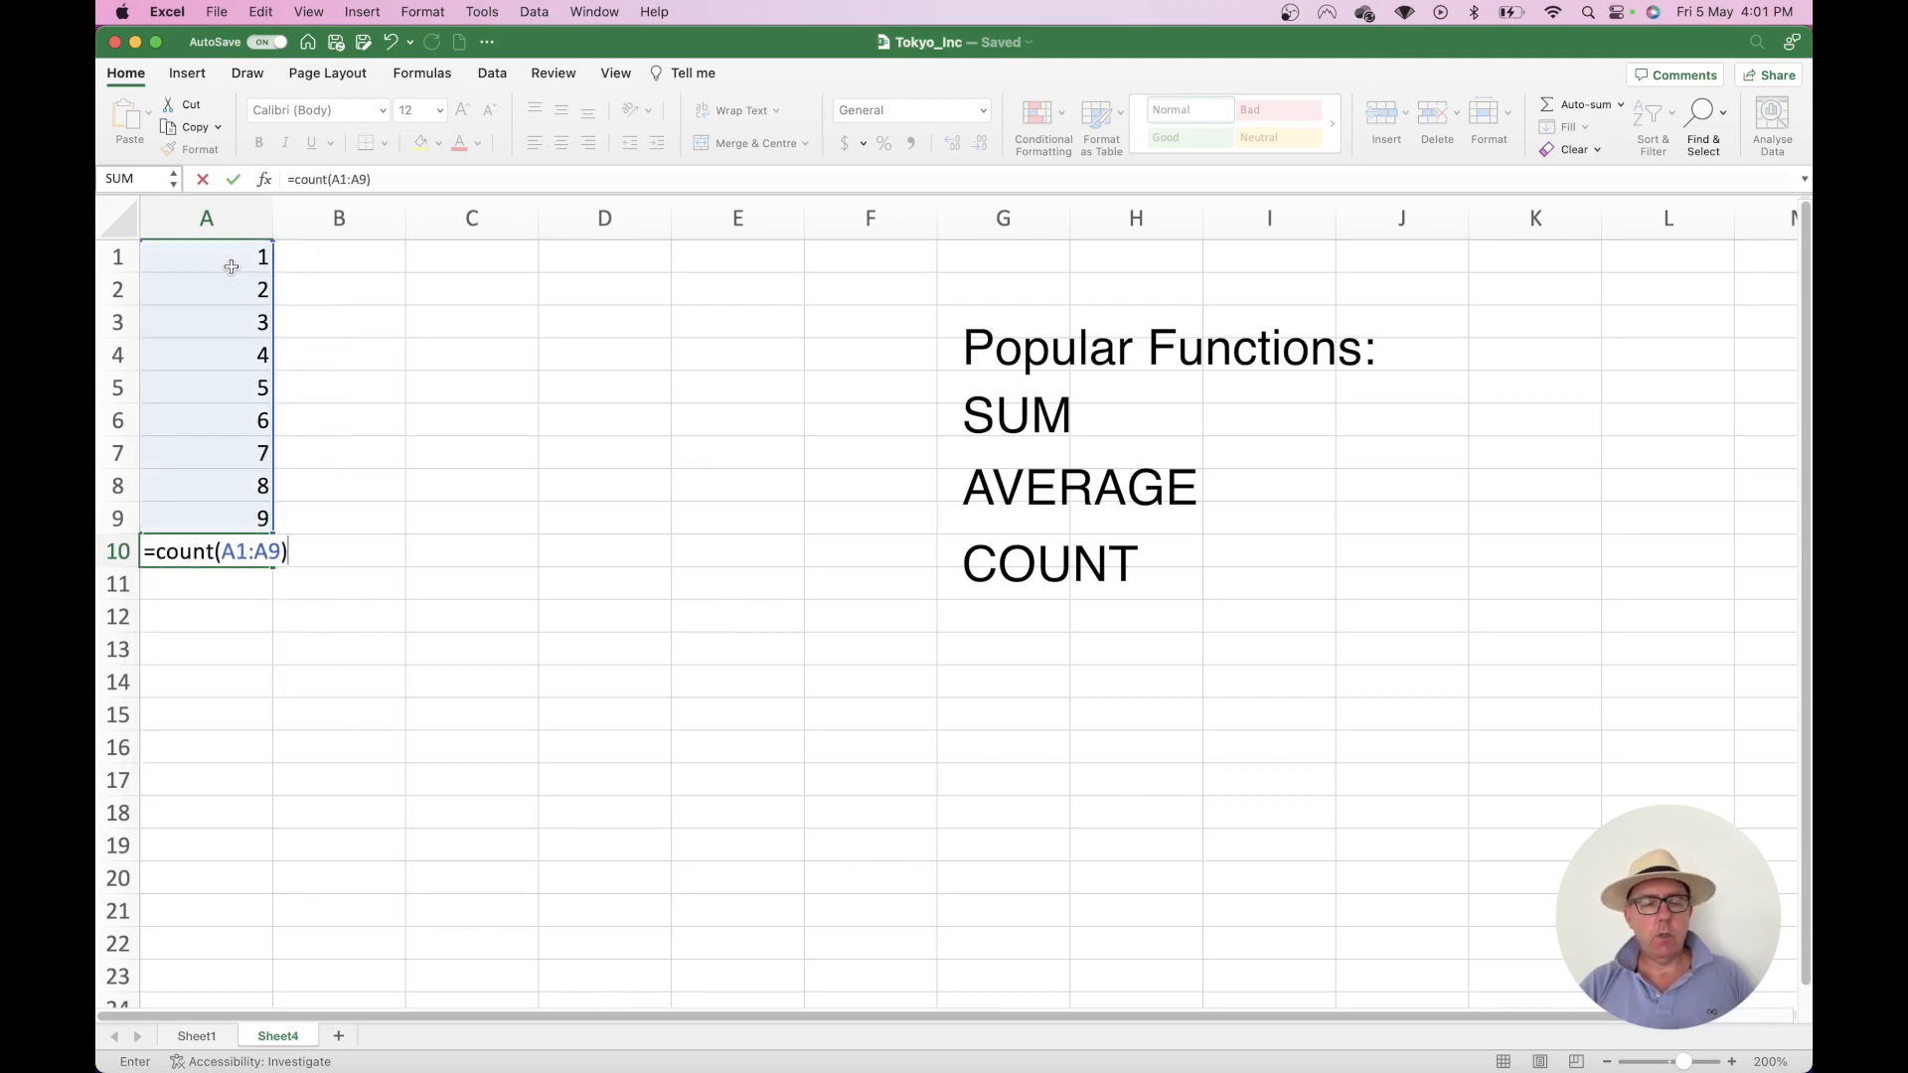
key("Return")
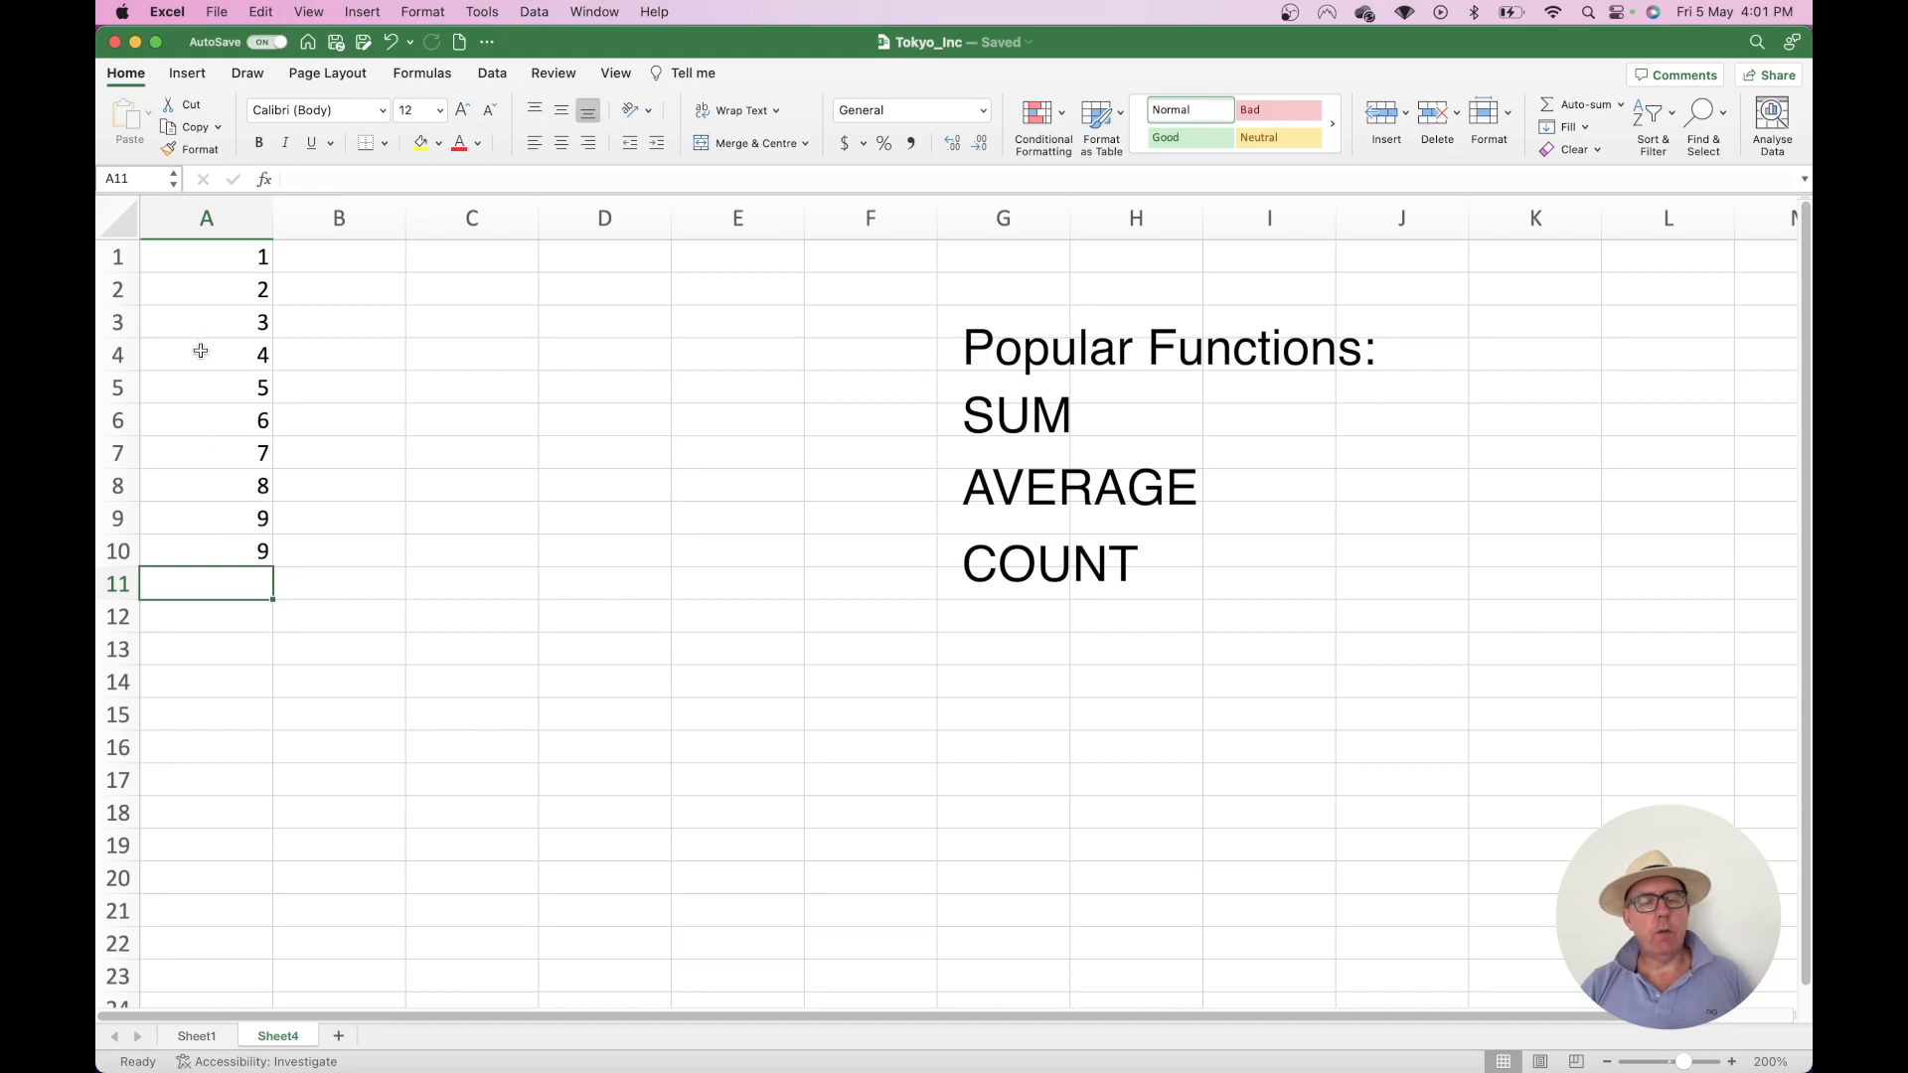
key("super+z")
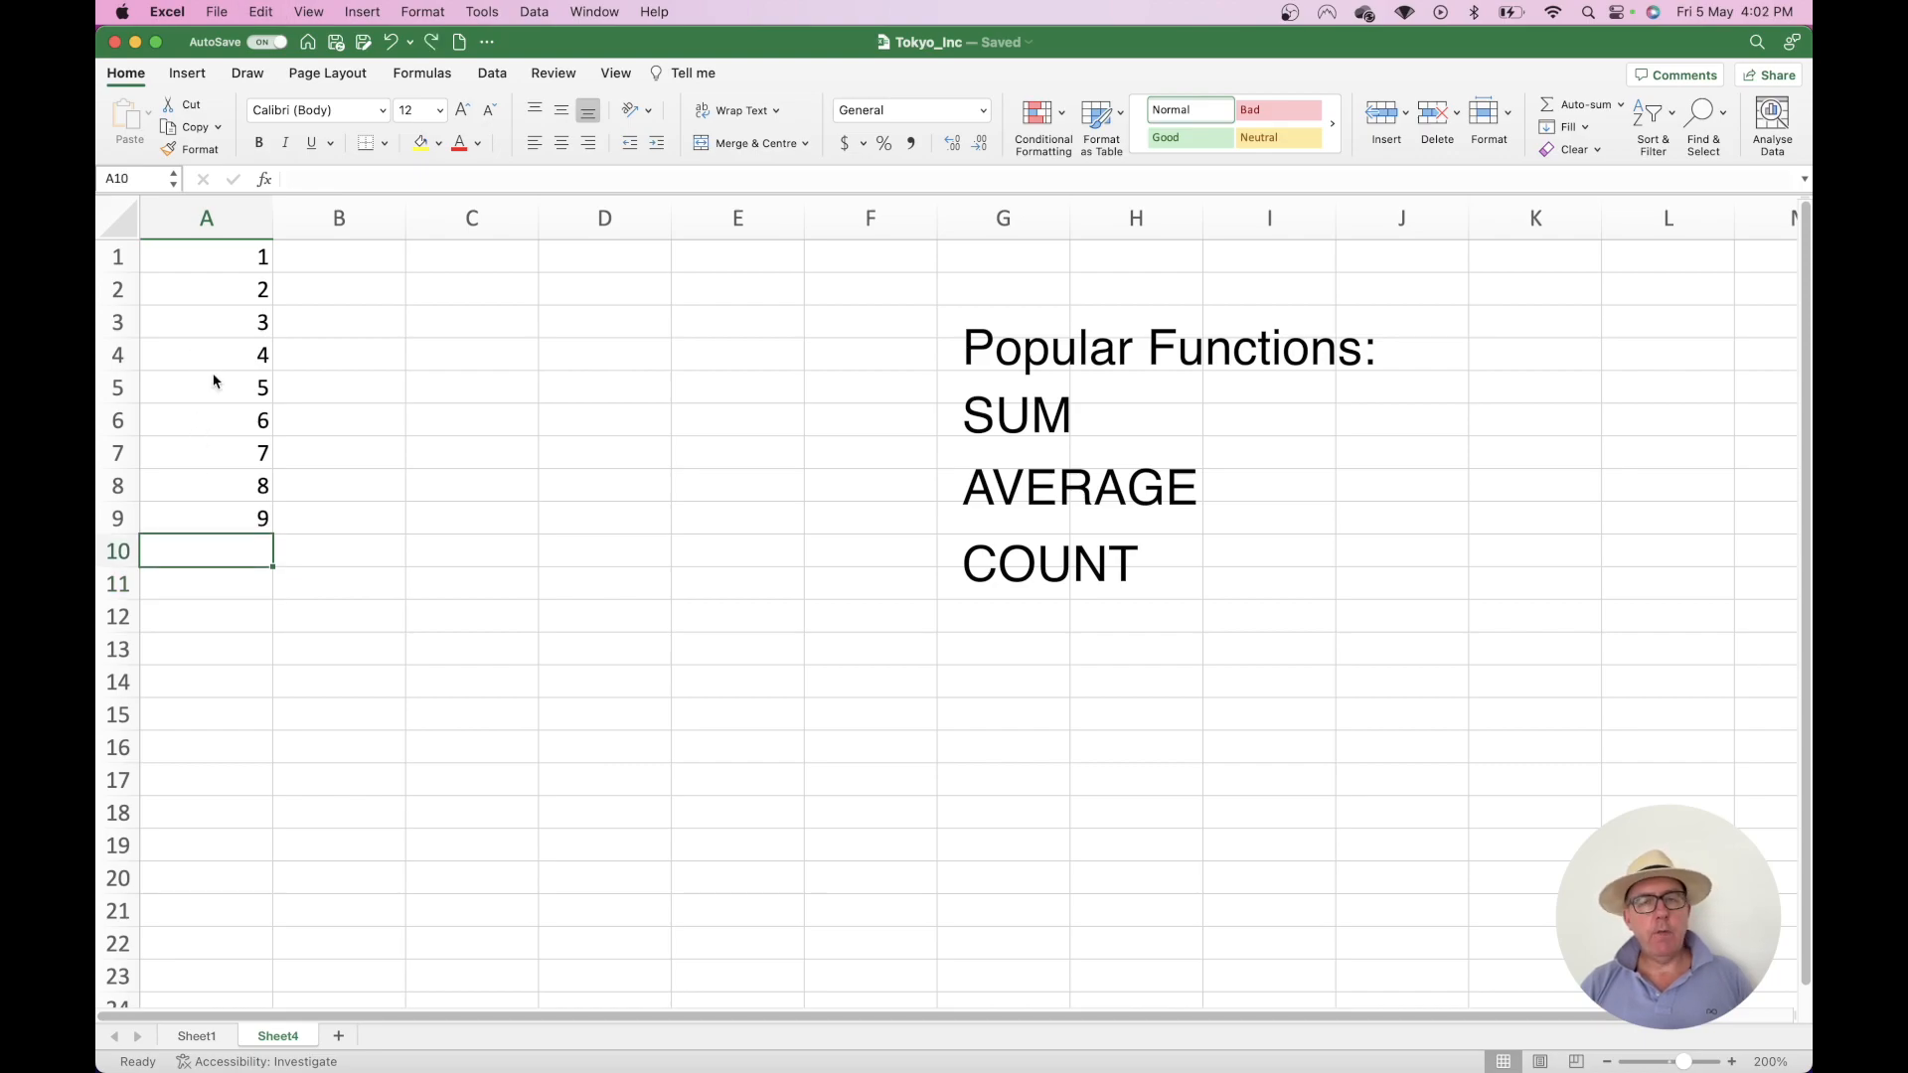
Find the smallest number in cell A10 with the formula =MIN(A1:A9), and undo the entry
type("=min")
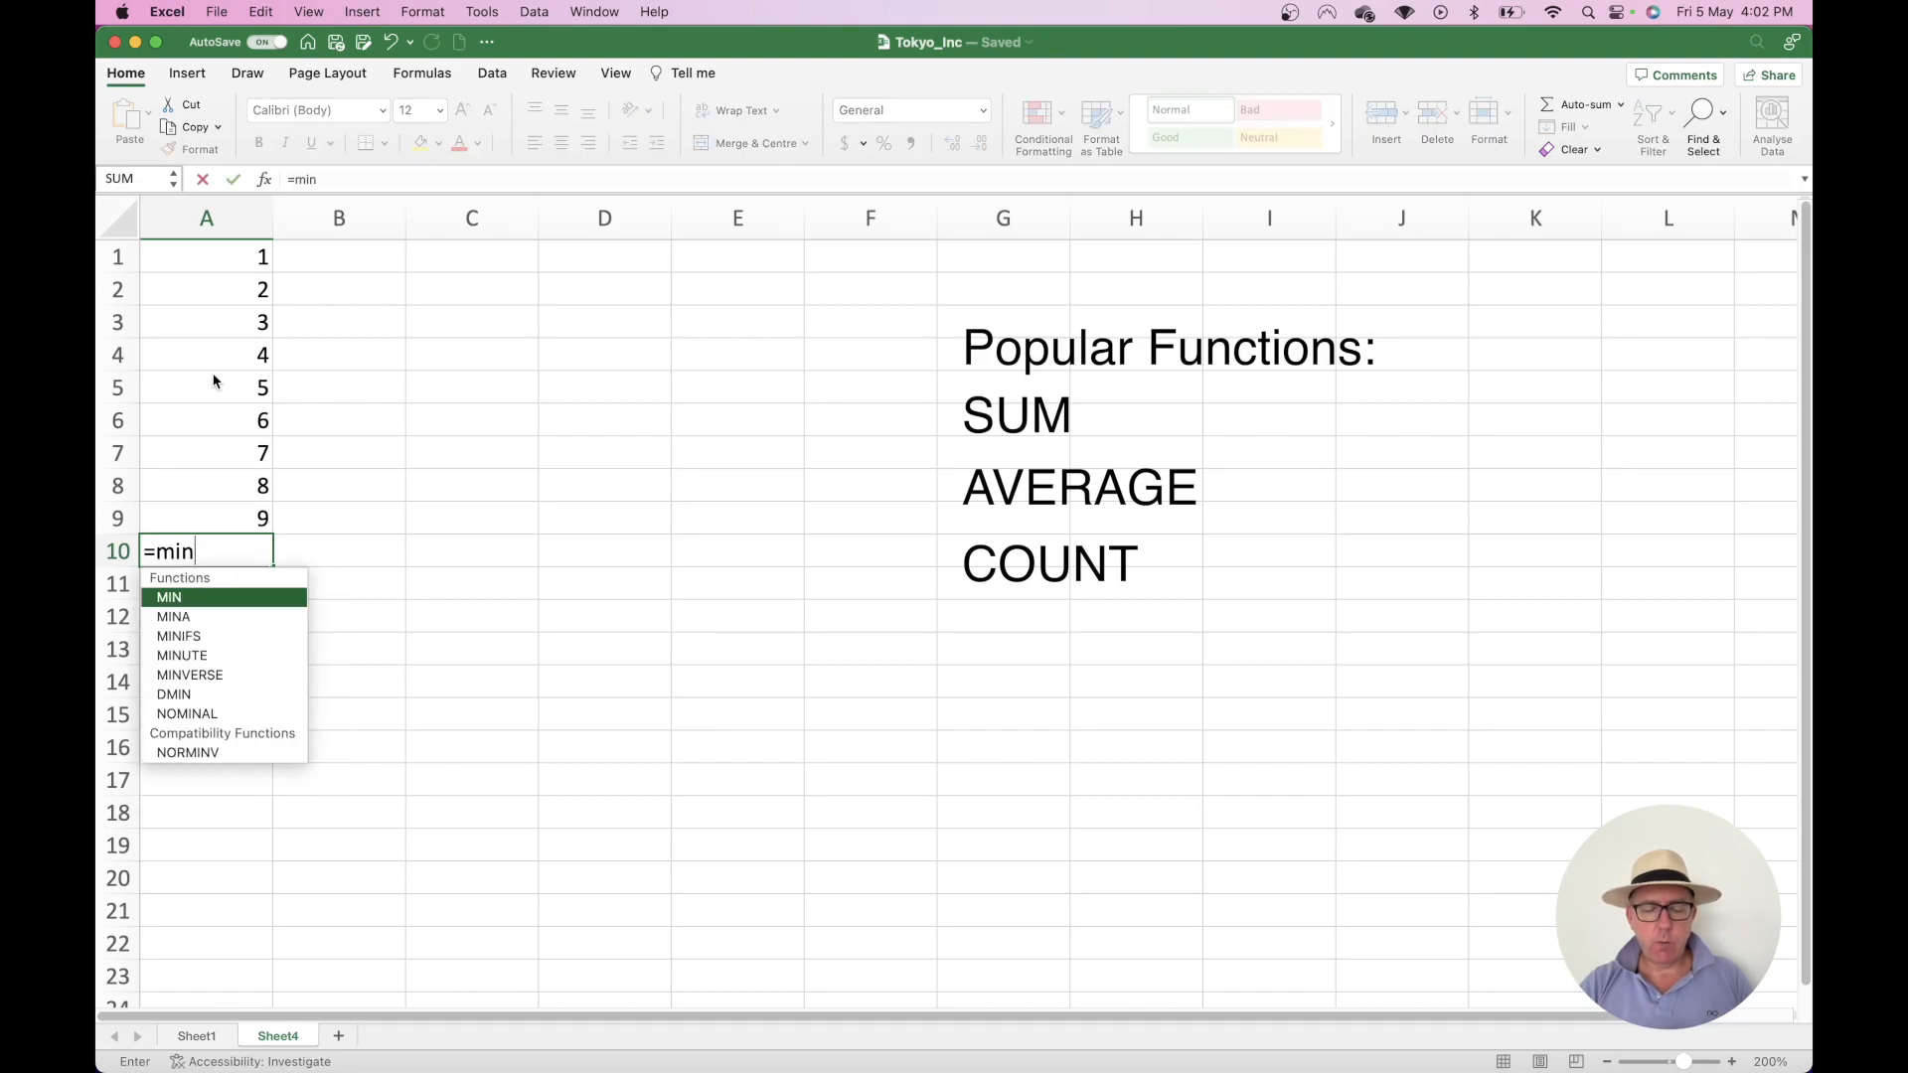
type("(")
left_click(228, 510)
left_click_drag(228, 509, 211, 253)
type(")")
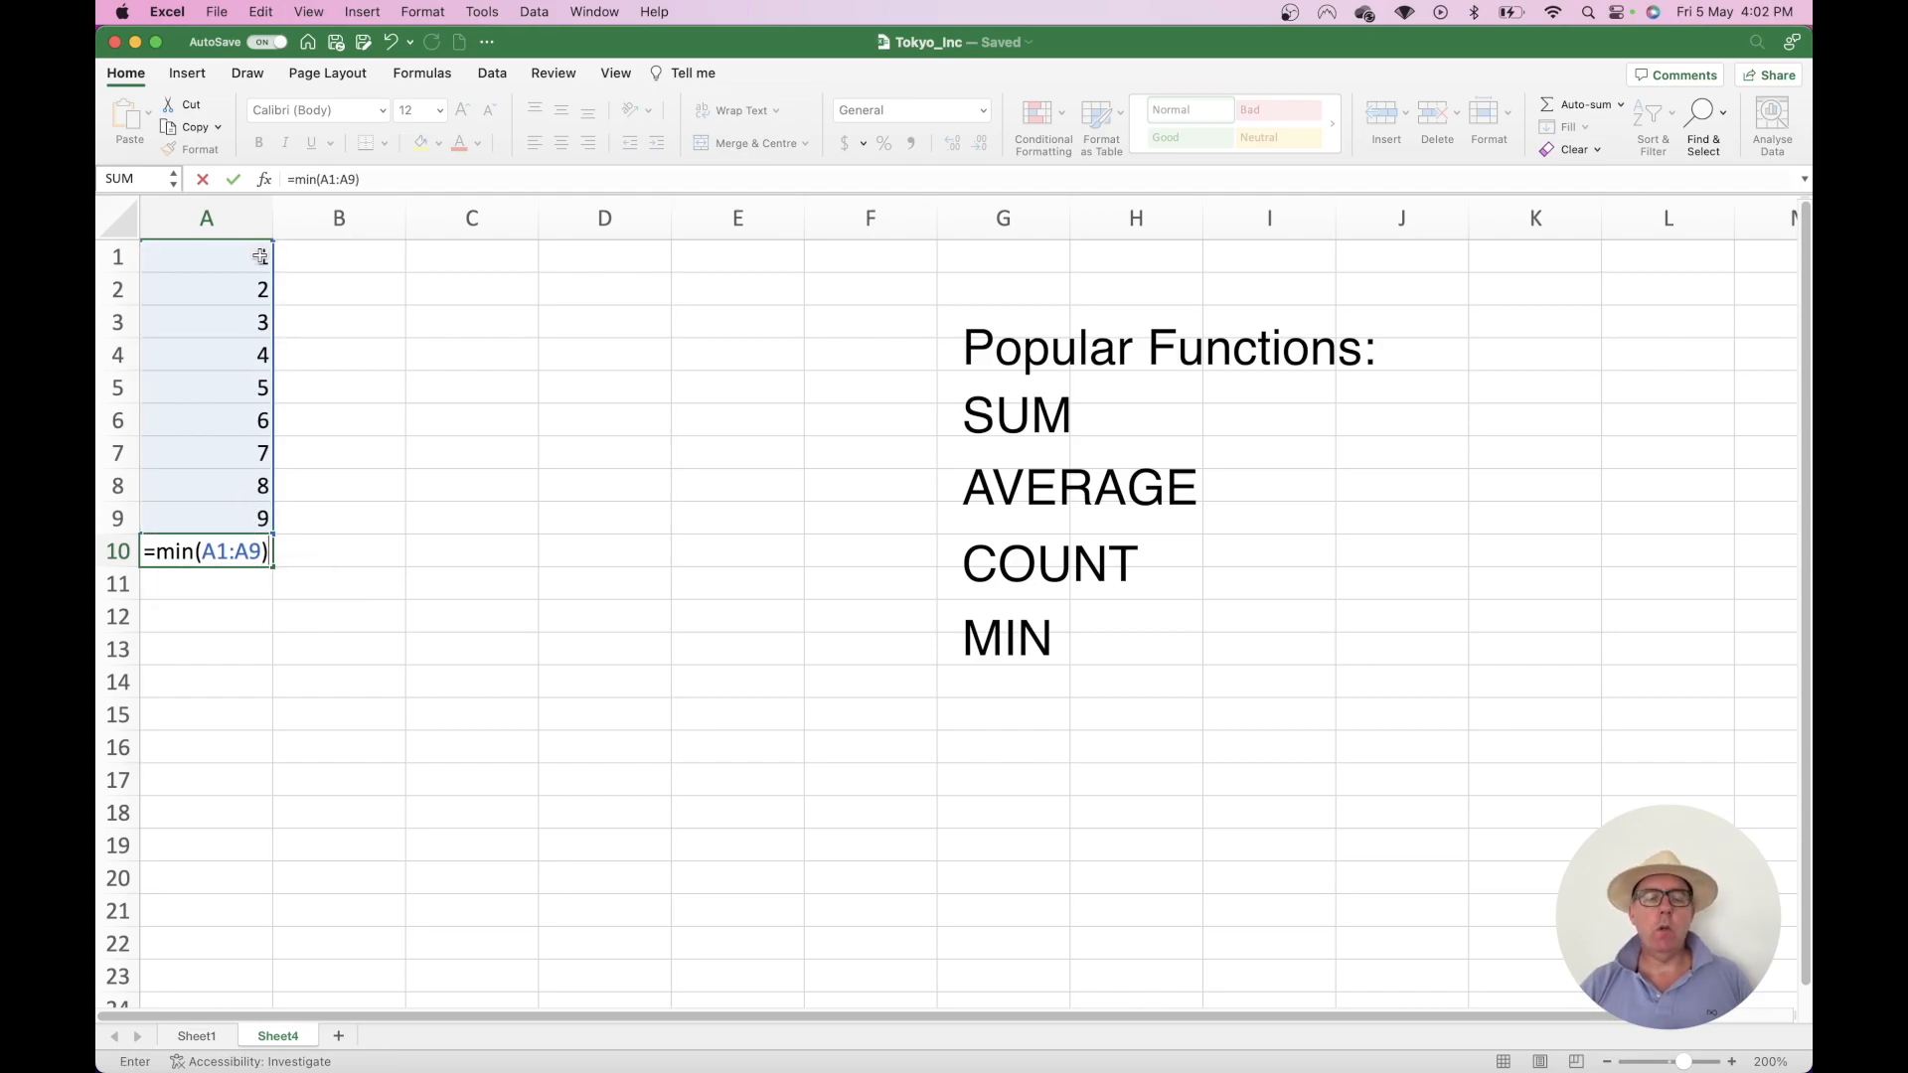
key("Return")
key("super+z")
Find the largest number in cell A10 with the formula =MAX(A1:A9), and undo the entry
type("=")
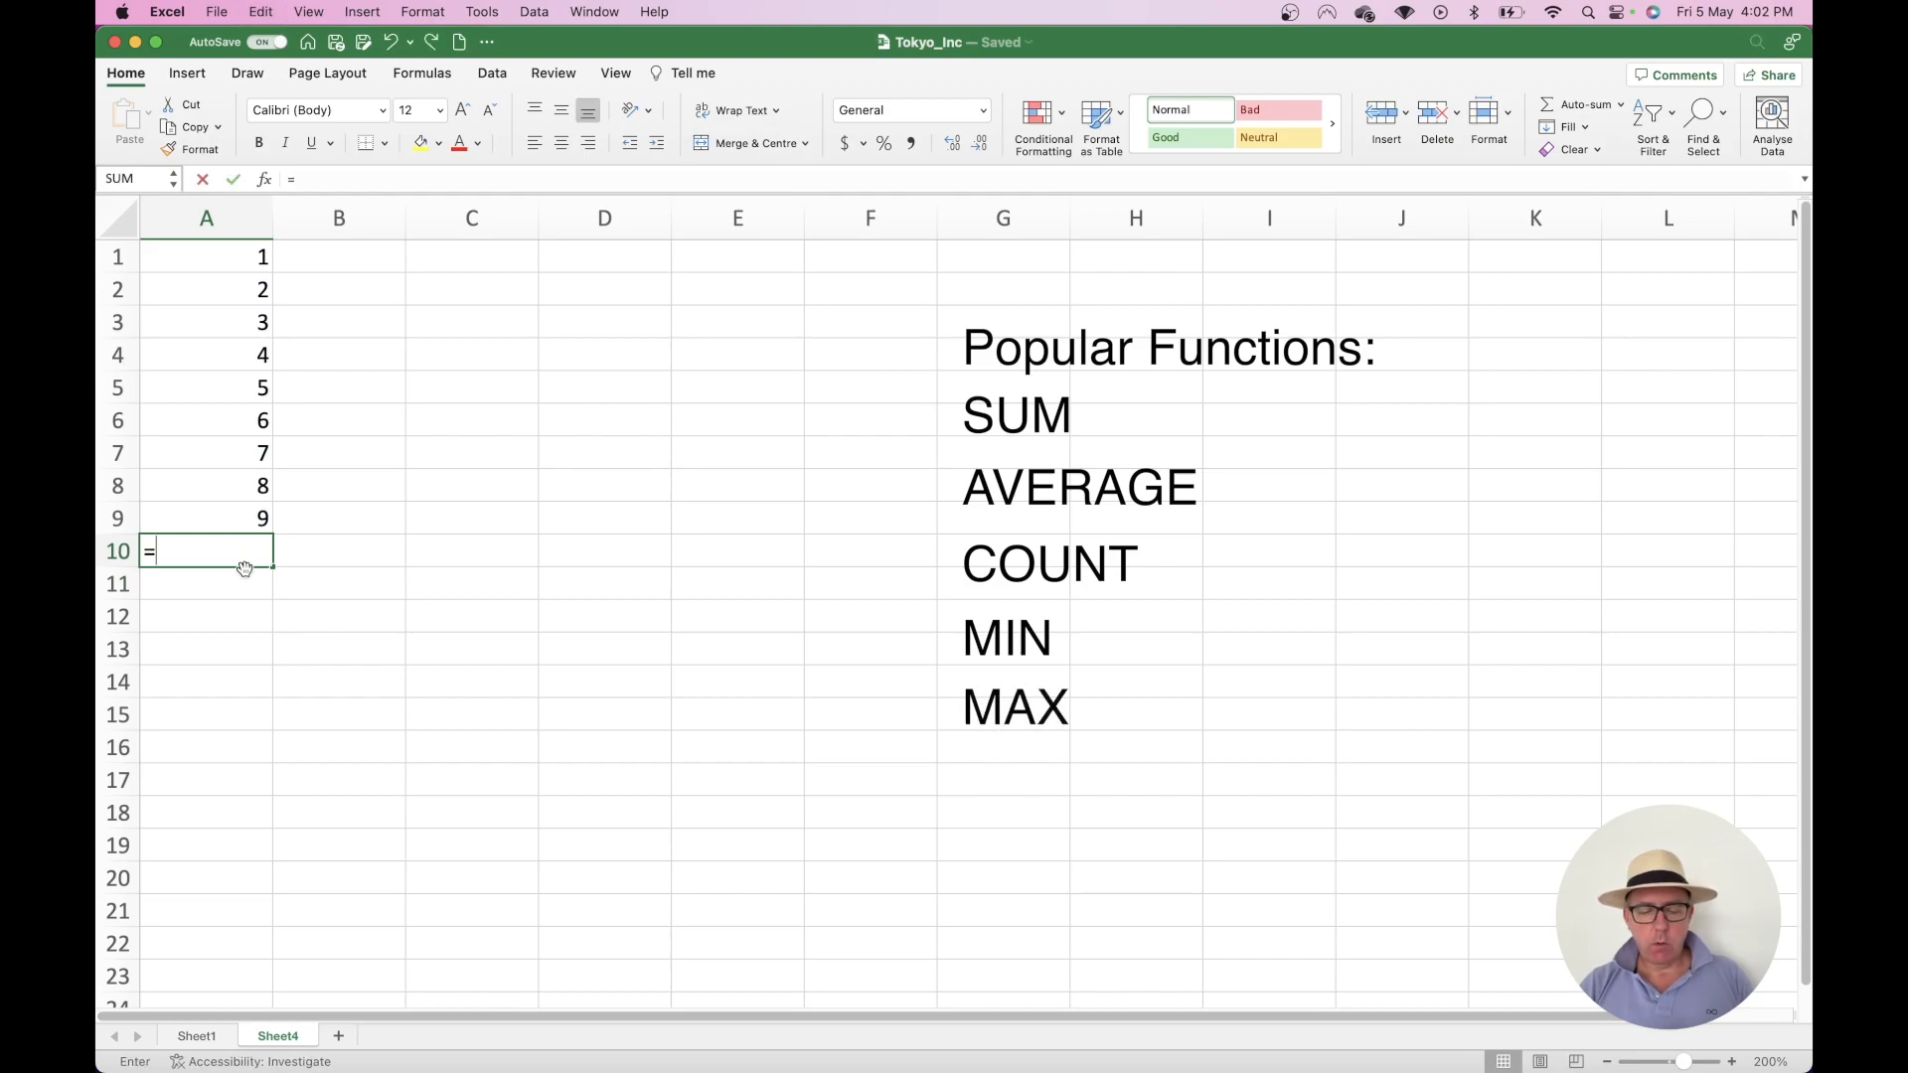
type("max(")
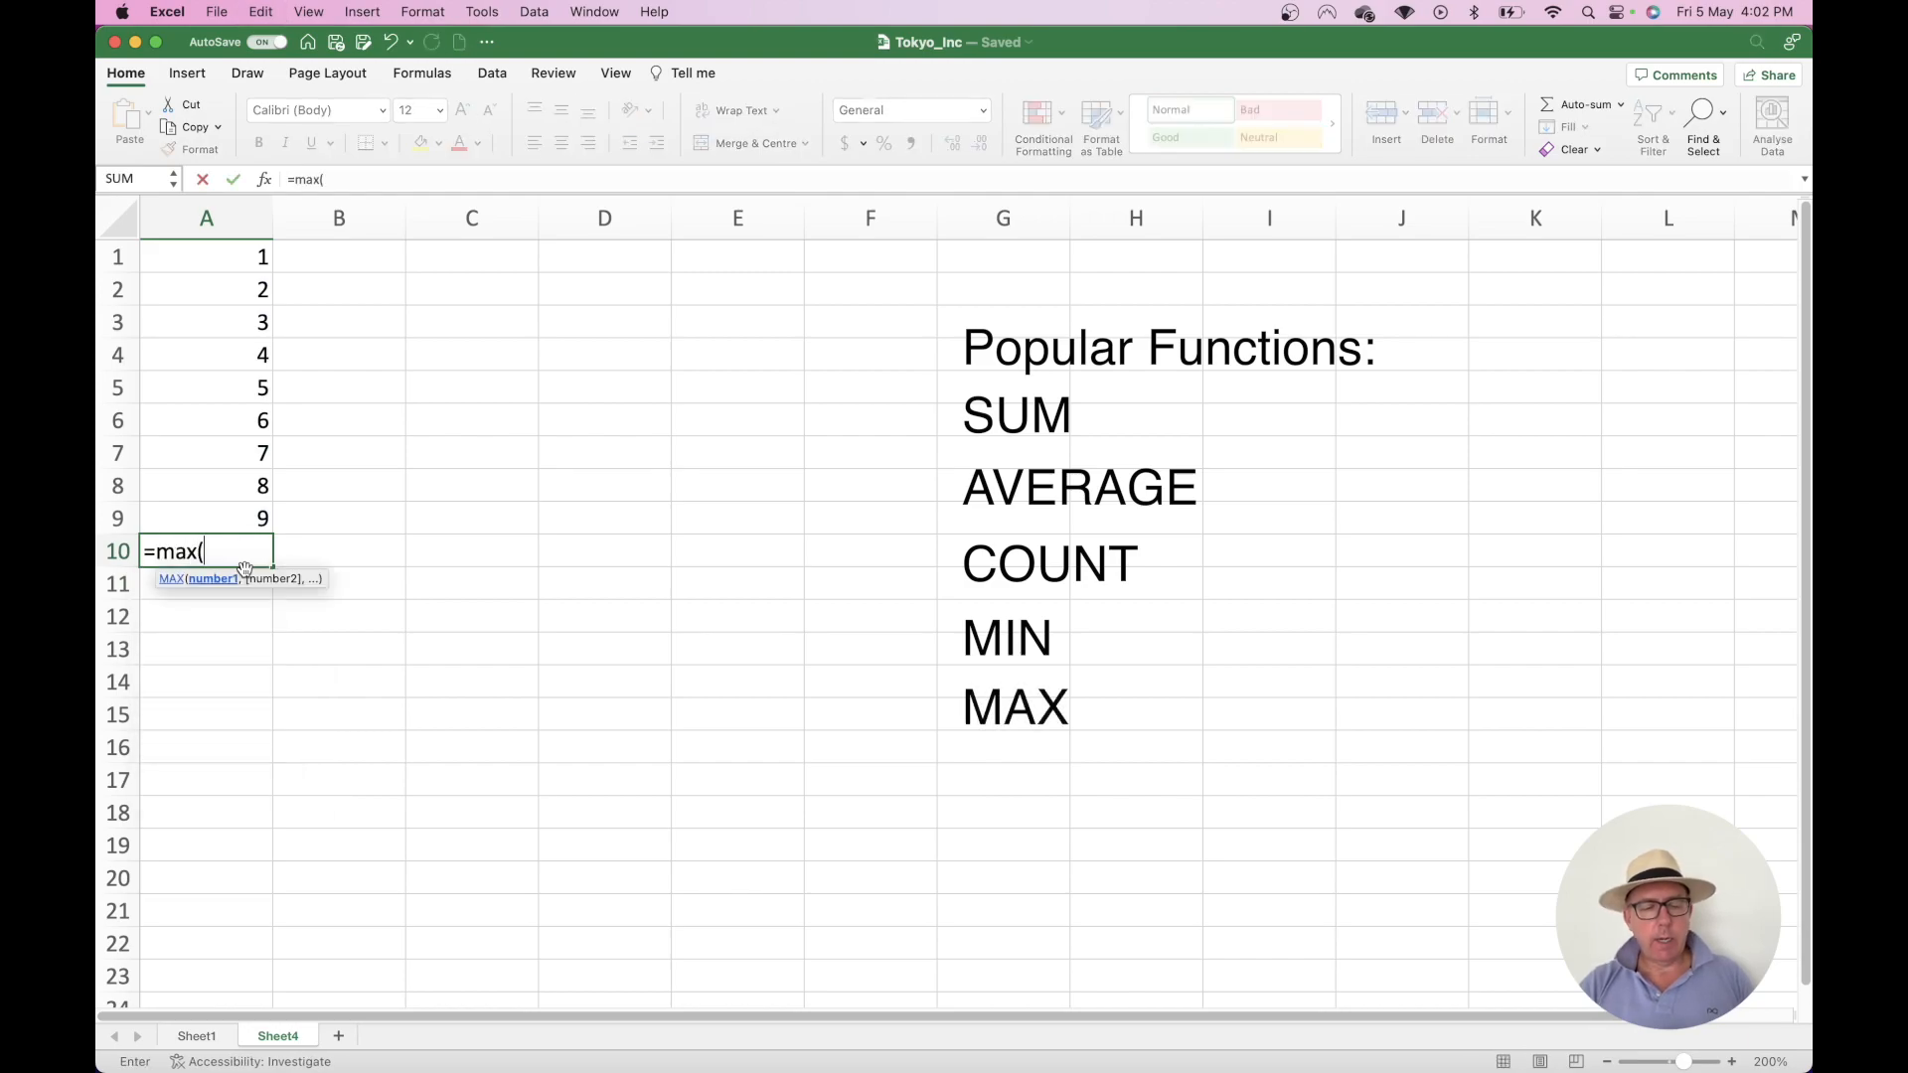
left_click_drag(239, 519, 218, 254)
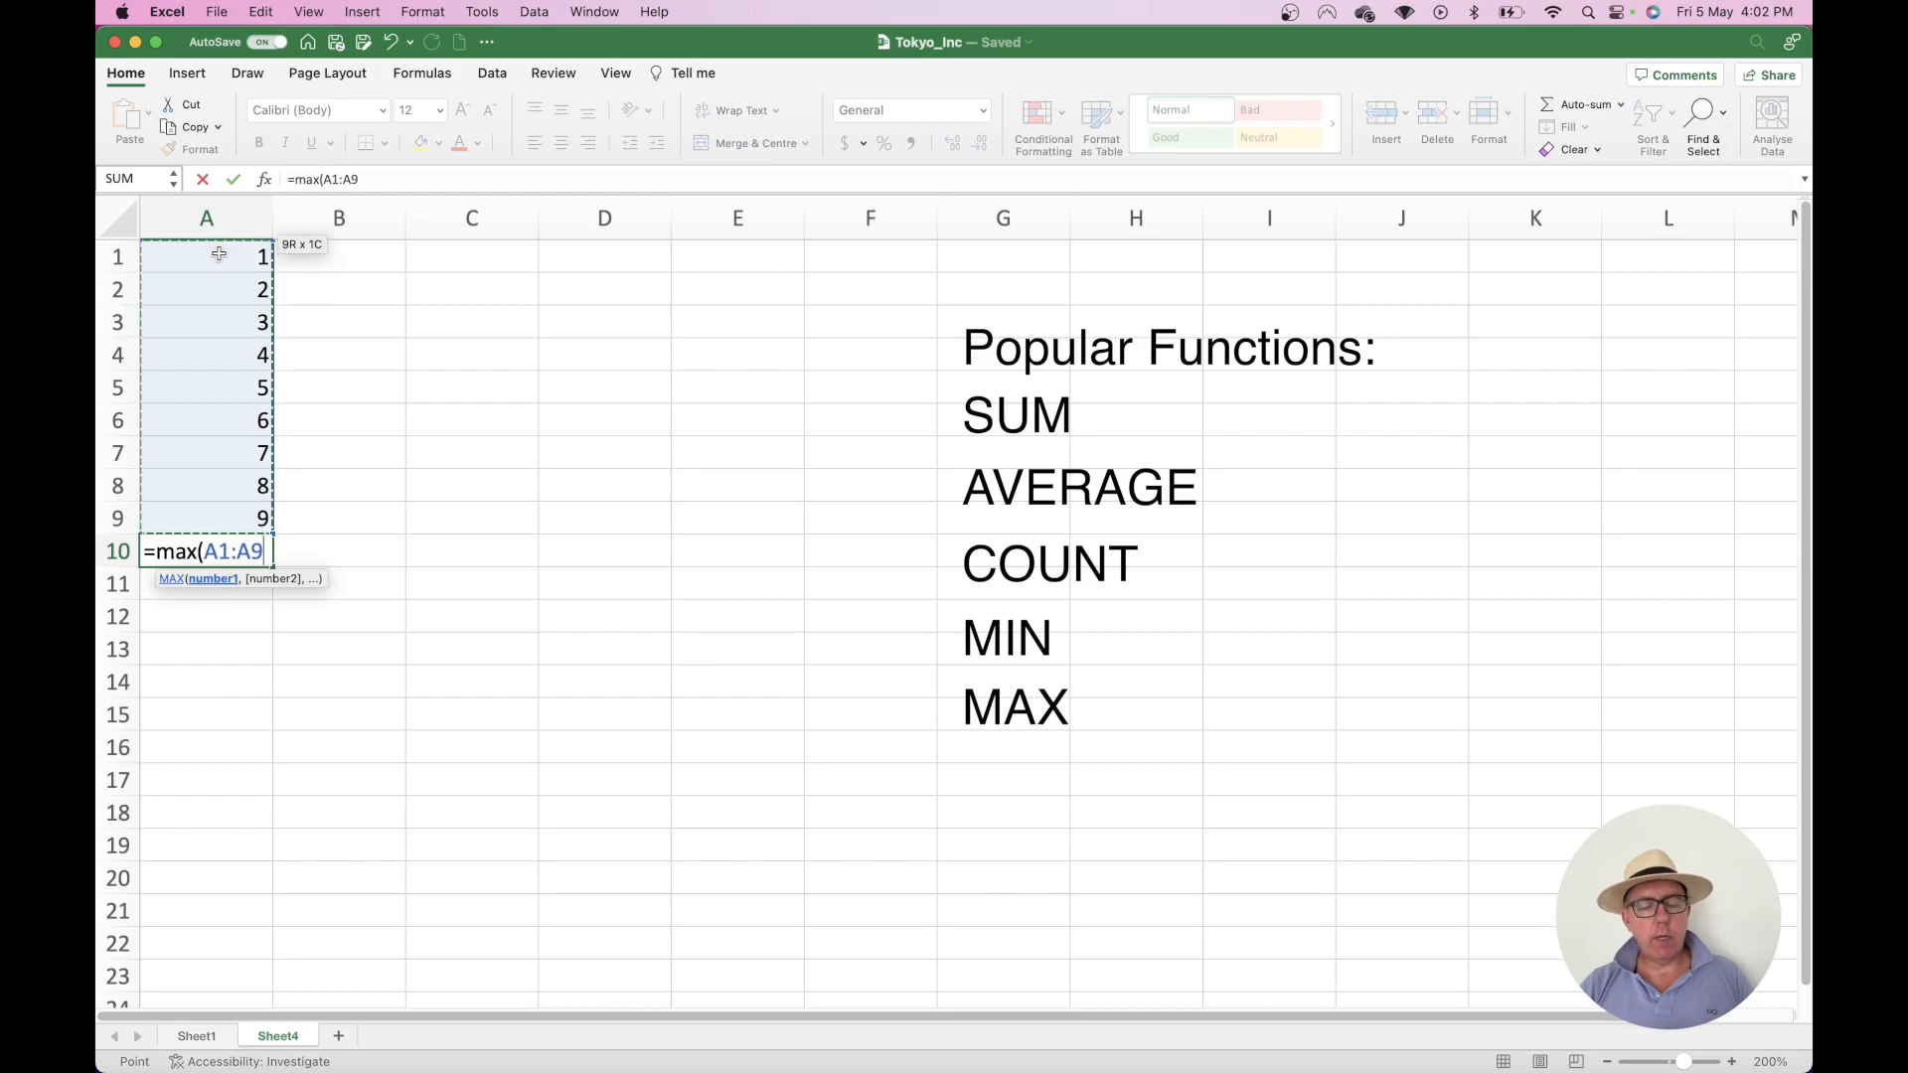
type(")")
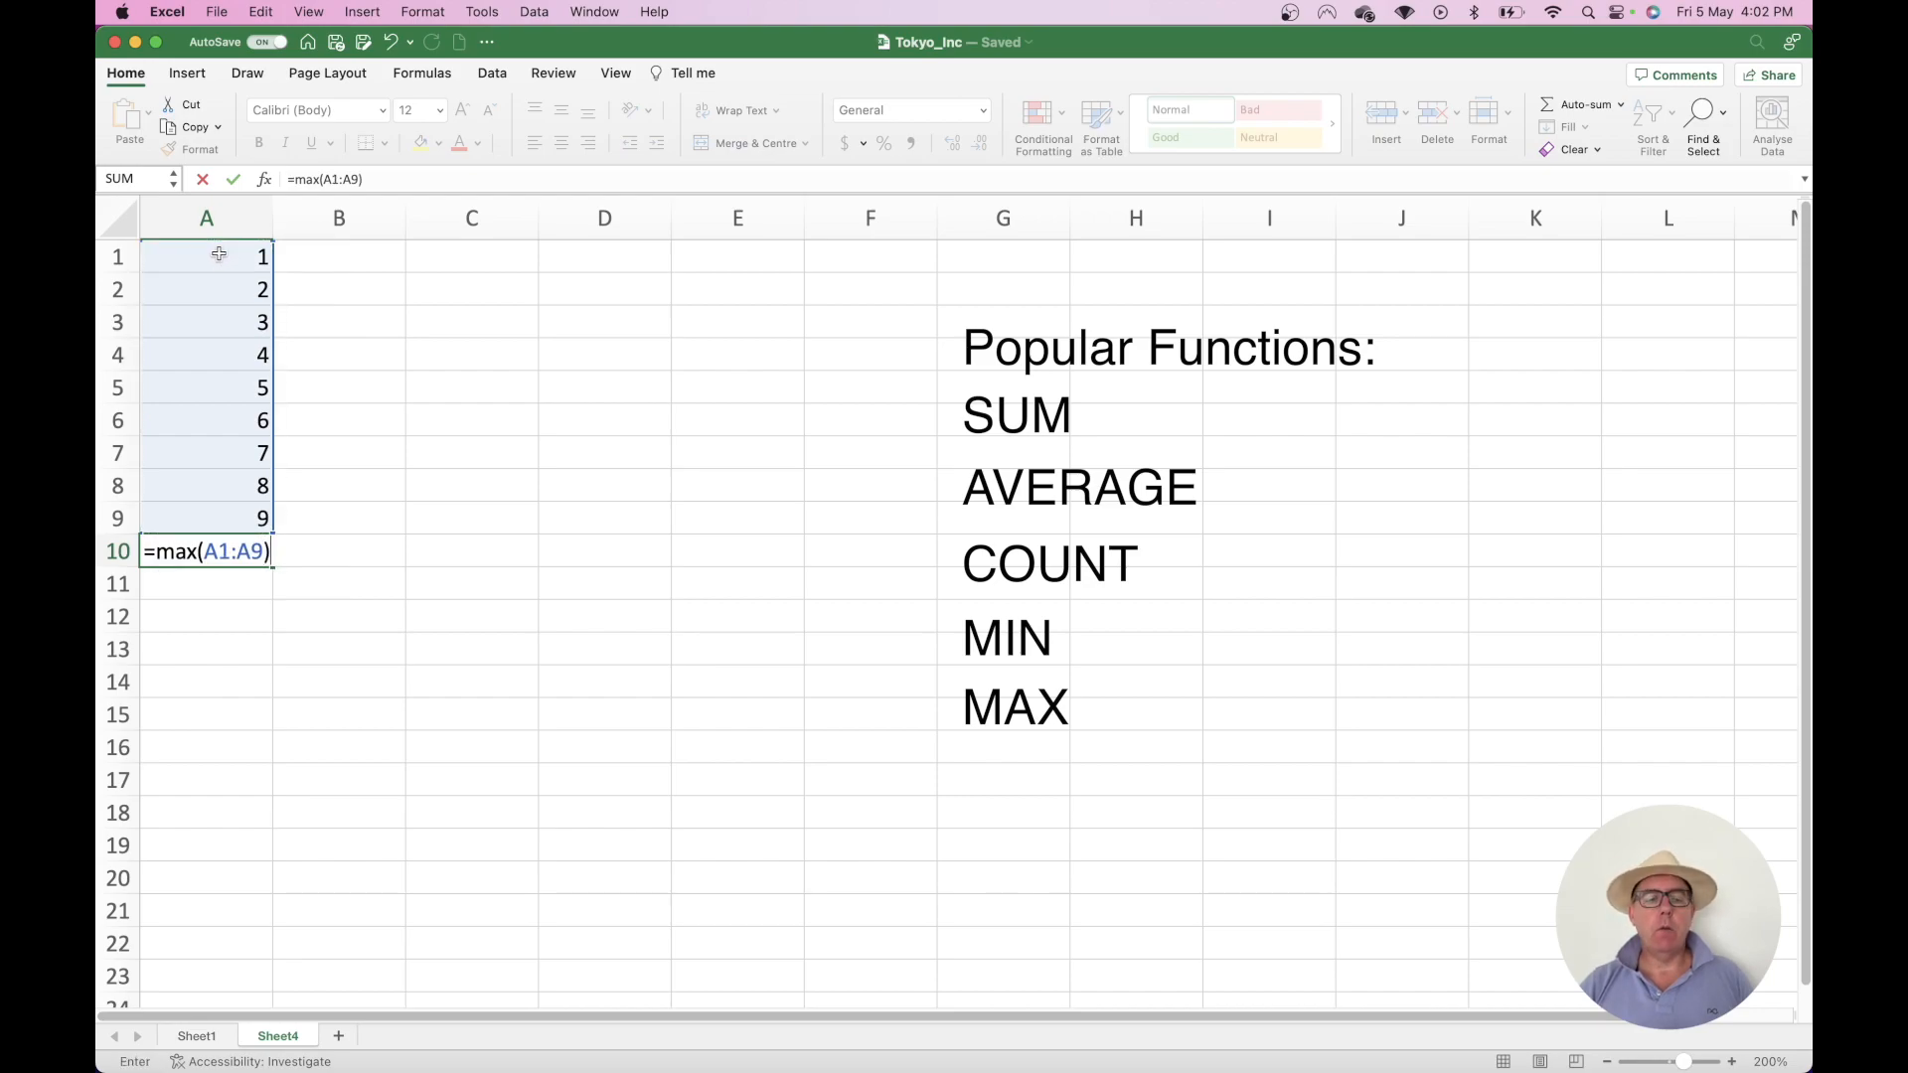
key("Return")
key("super+z")
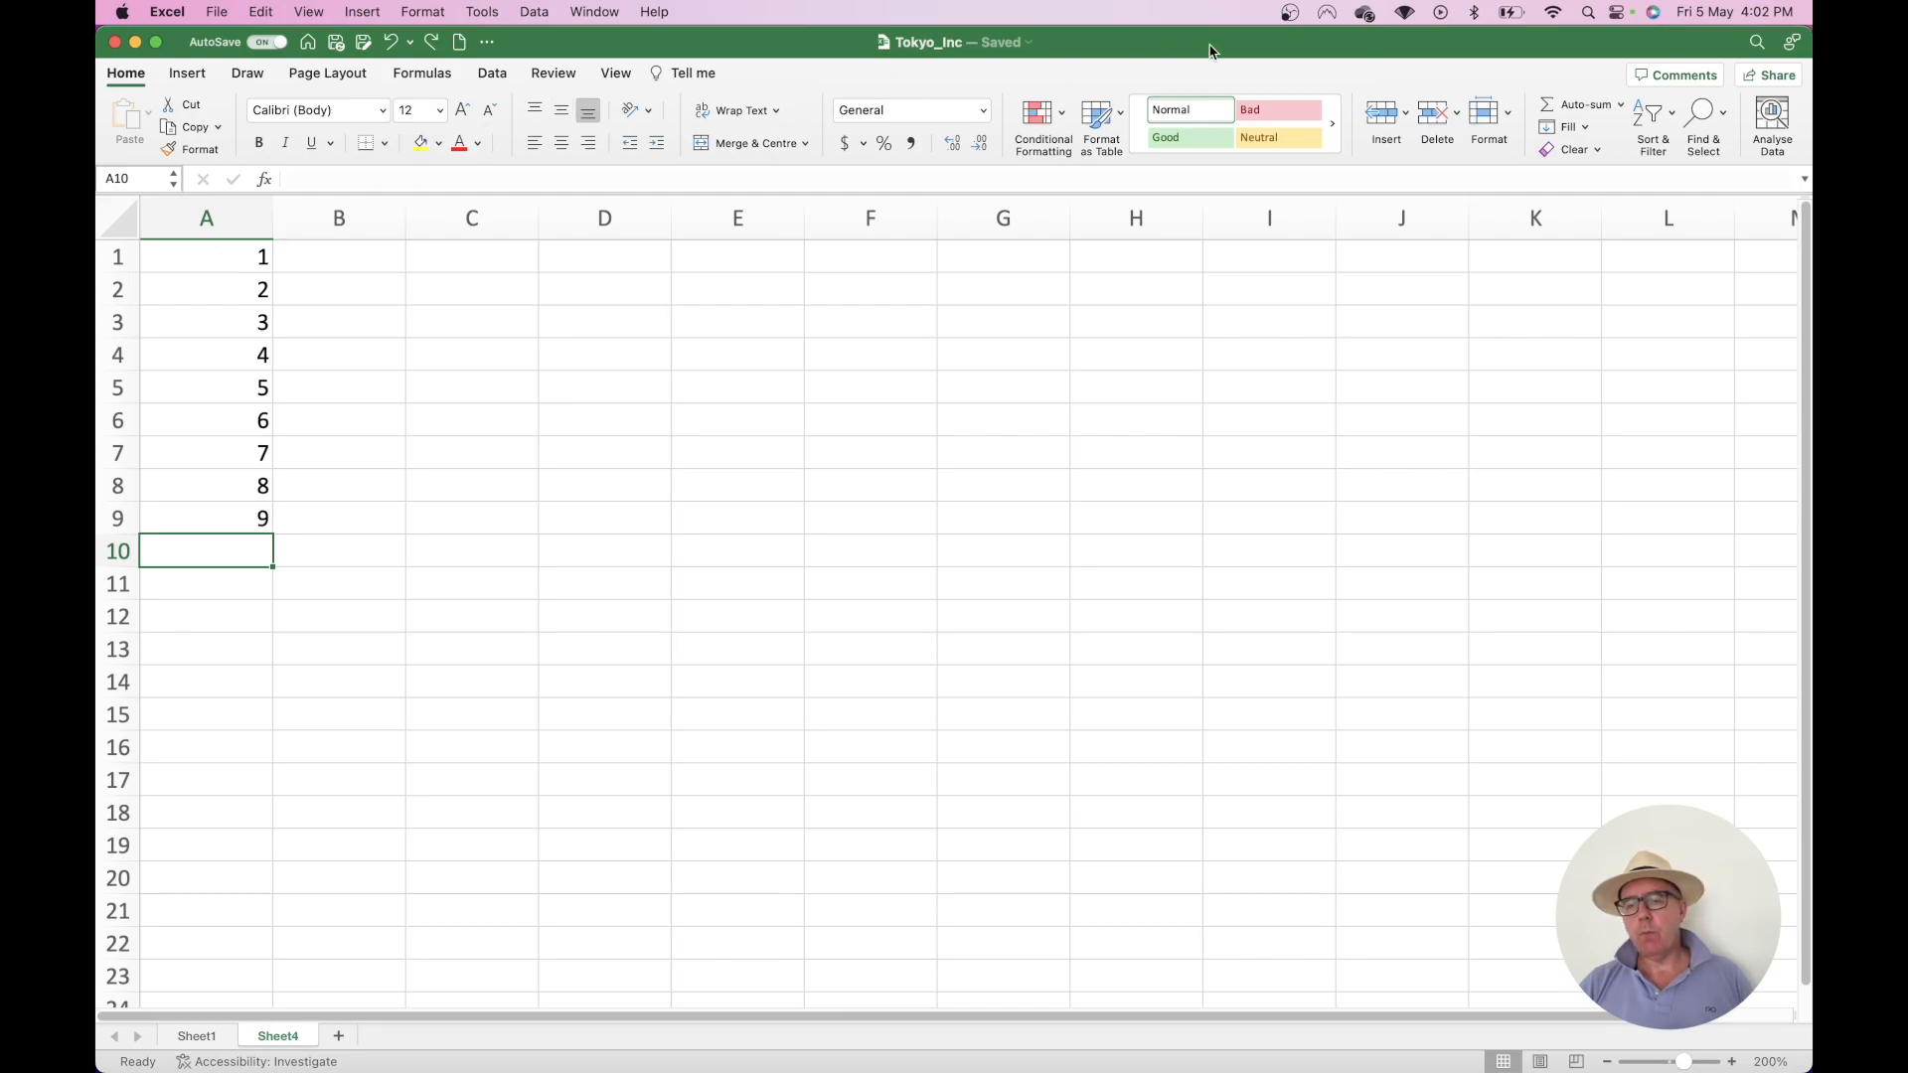
Look over the available Auto-sum functions, then use Auto-sum to total A1:A9 in cell A10, and undo the entry
left_click(1619, 103)
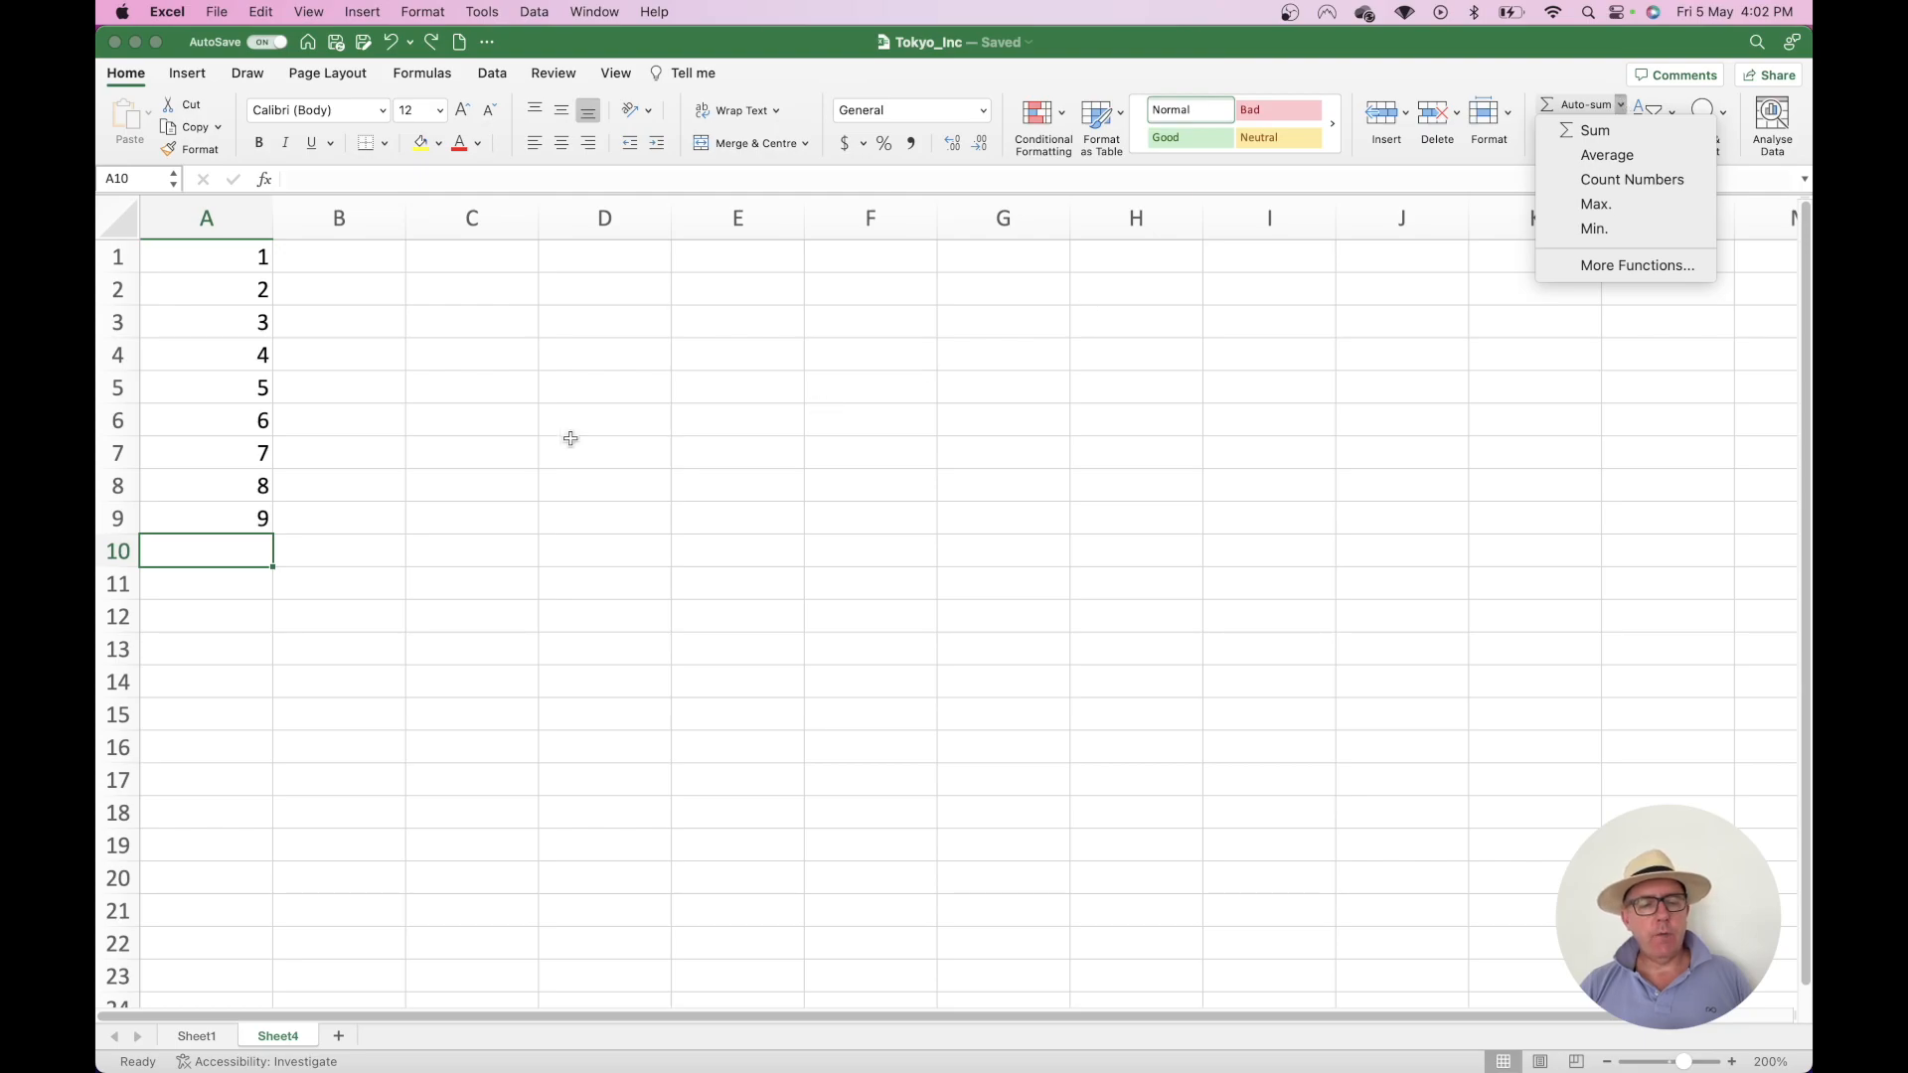
left_click(239, 506)
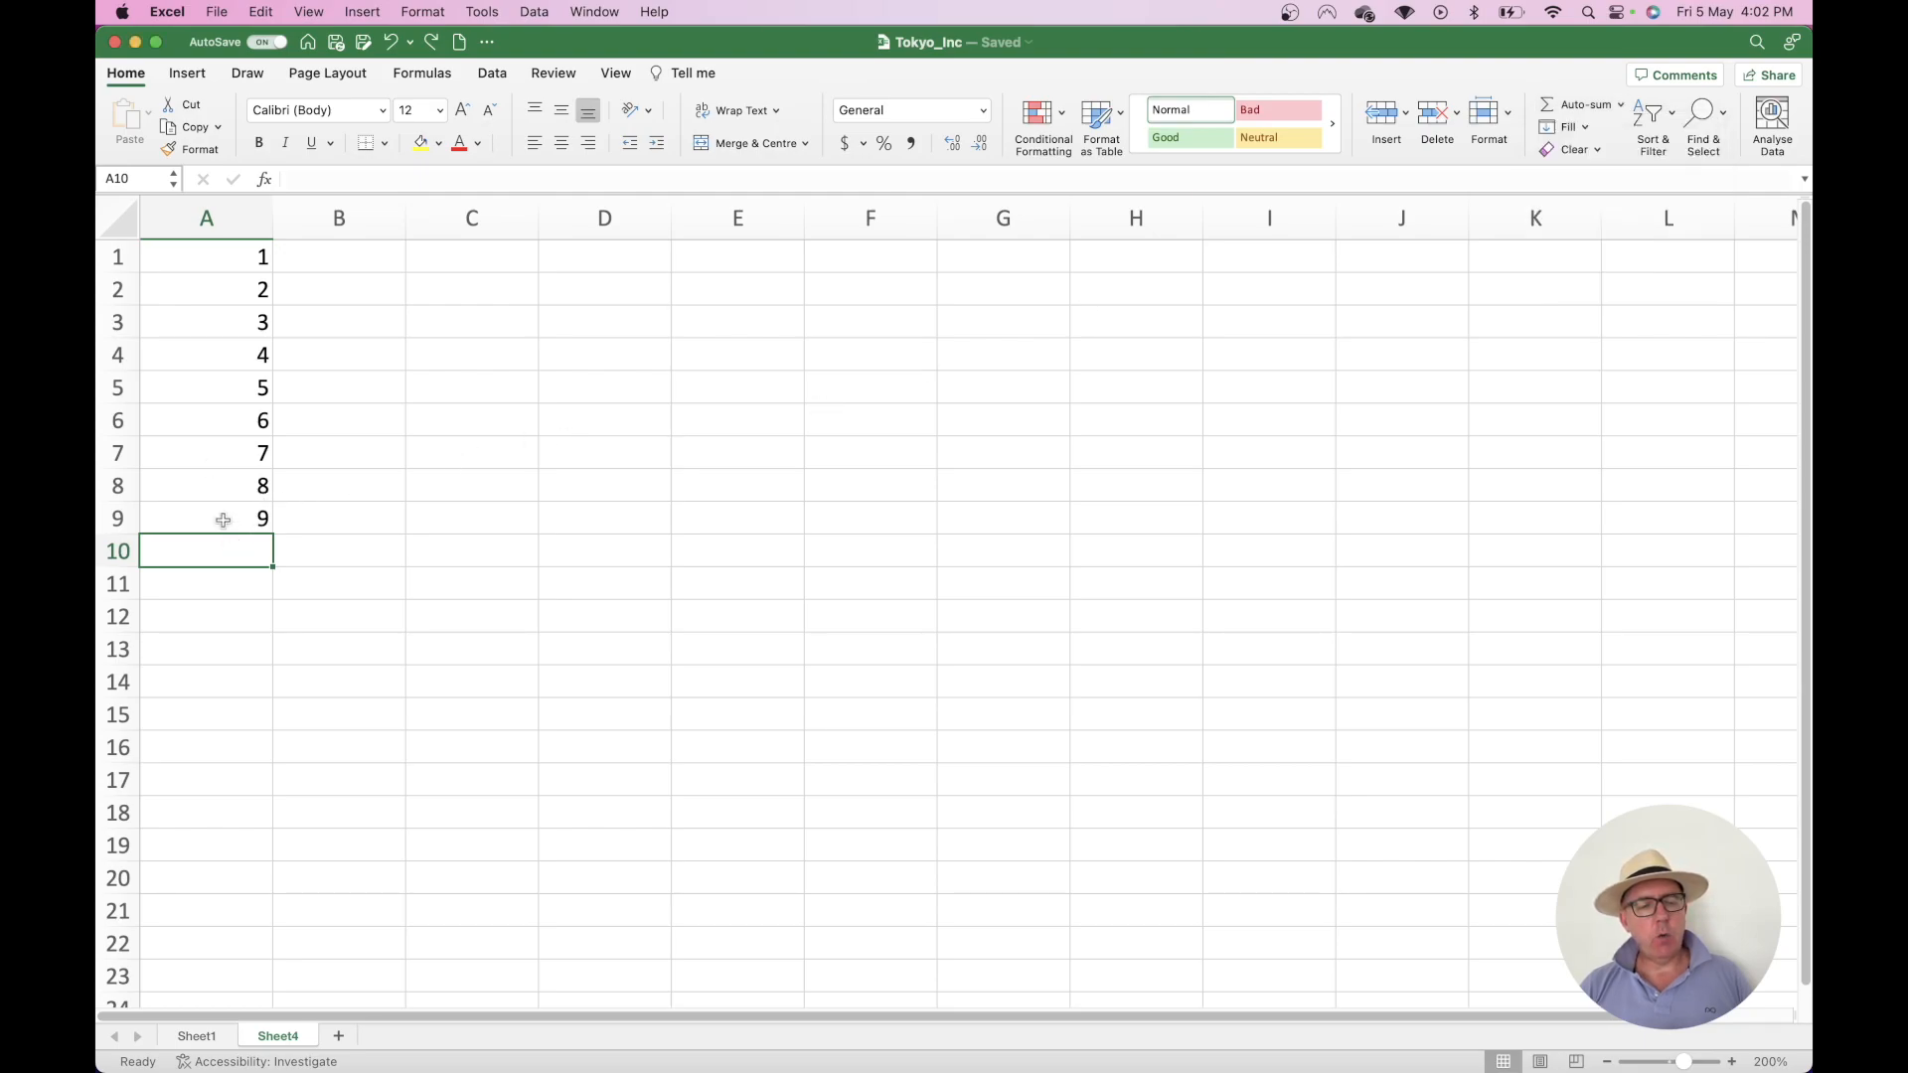
left_click(1572, 105)
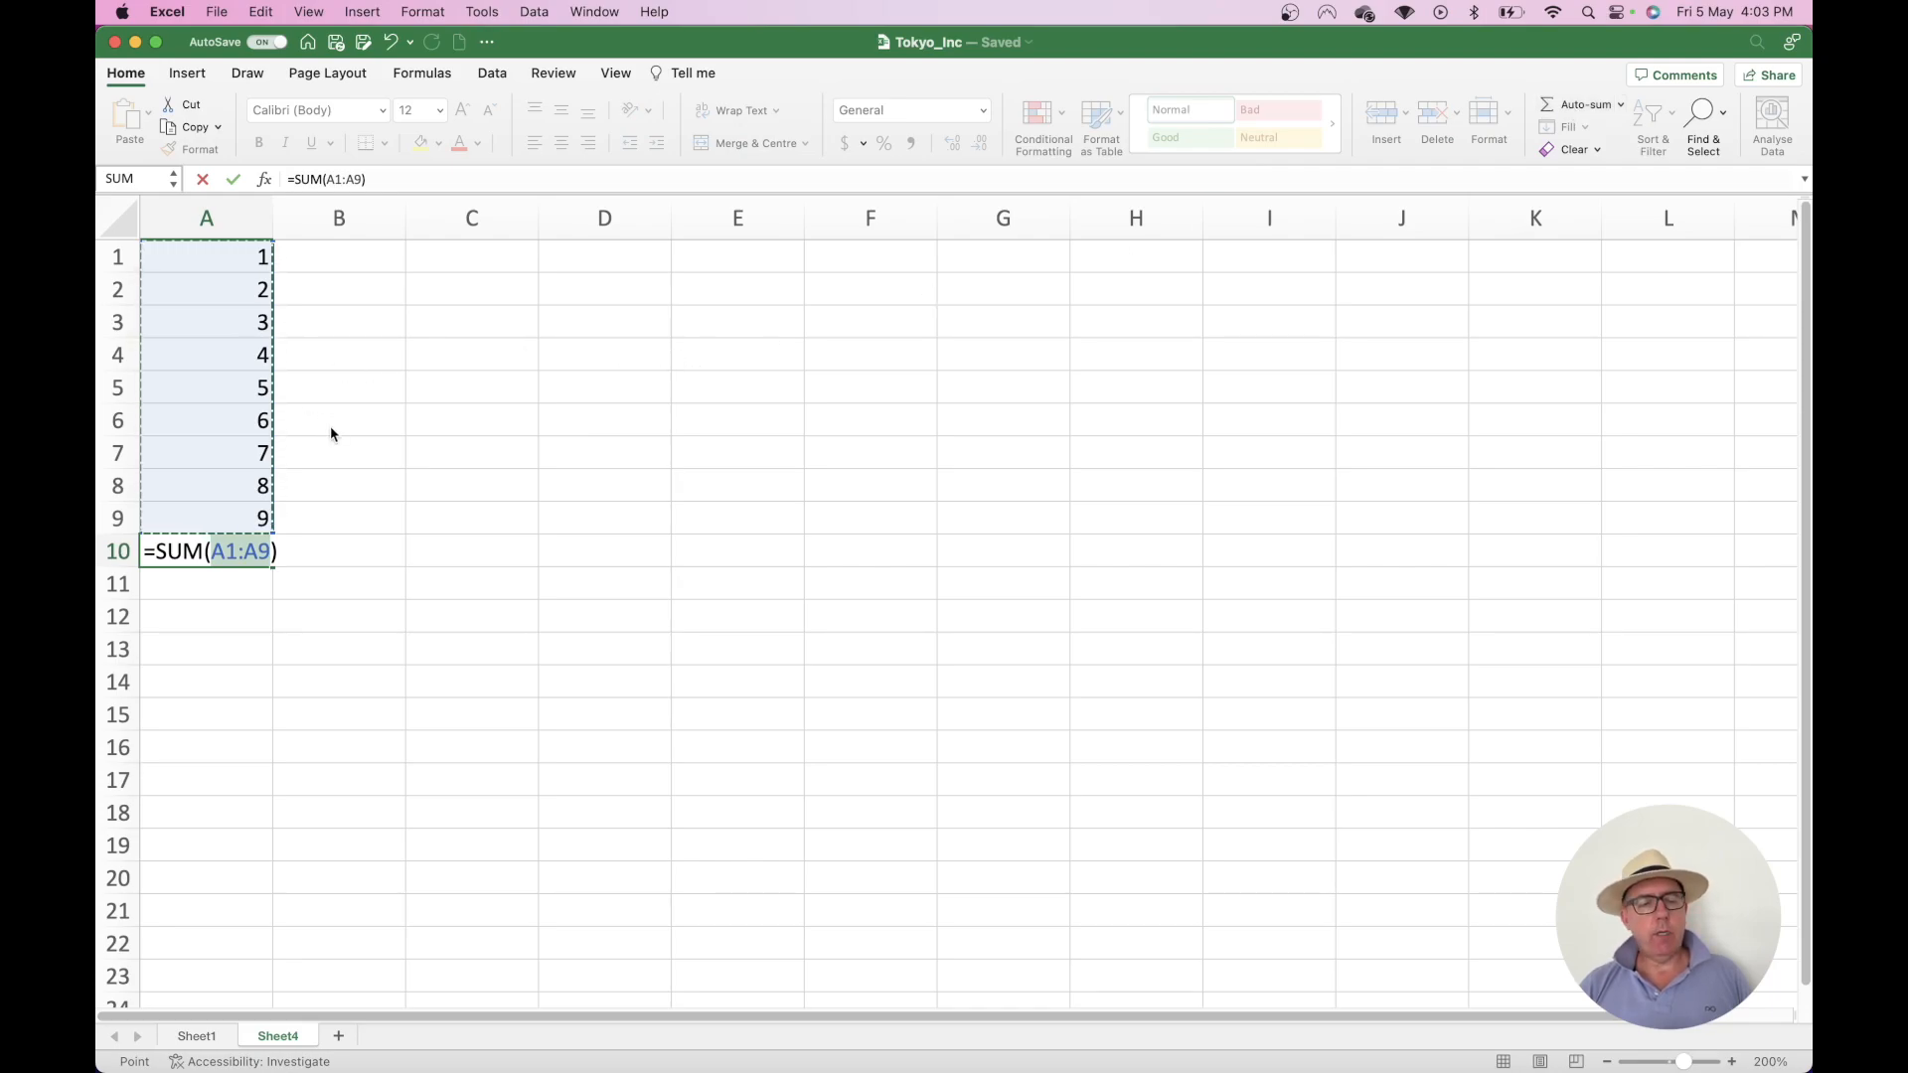
key("Return")
key("super+z")
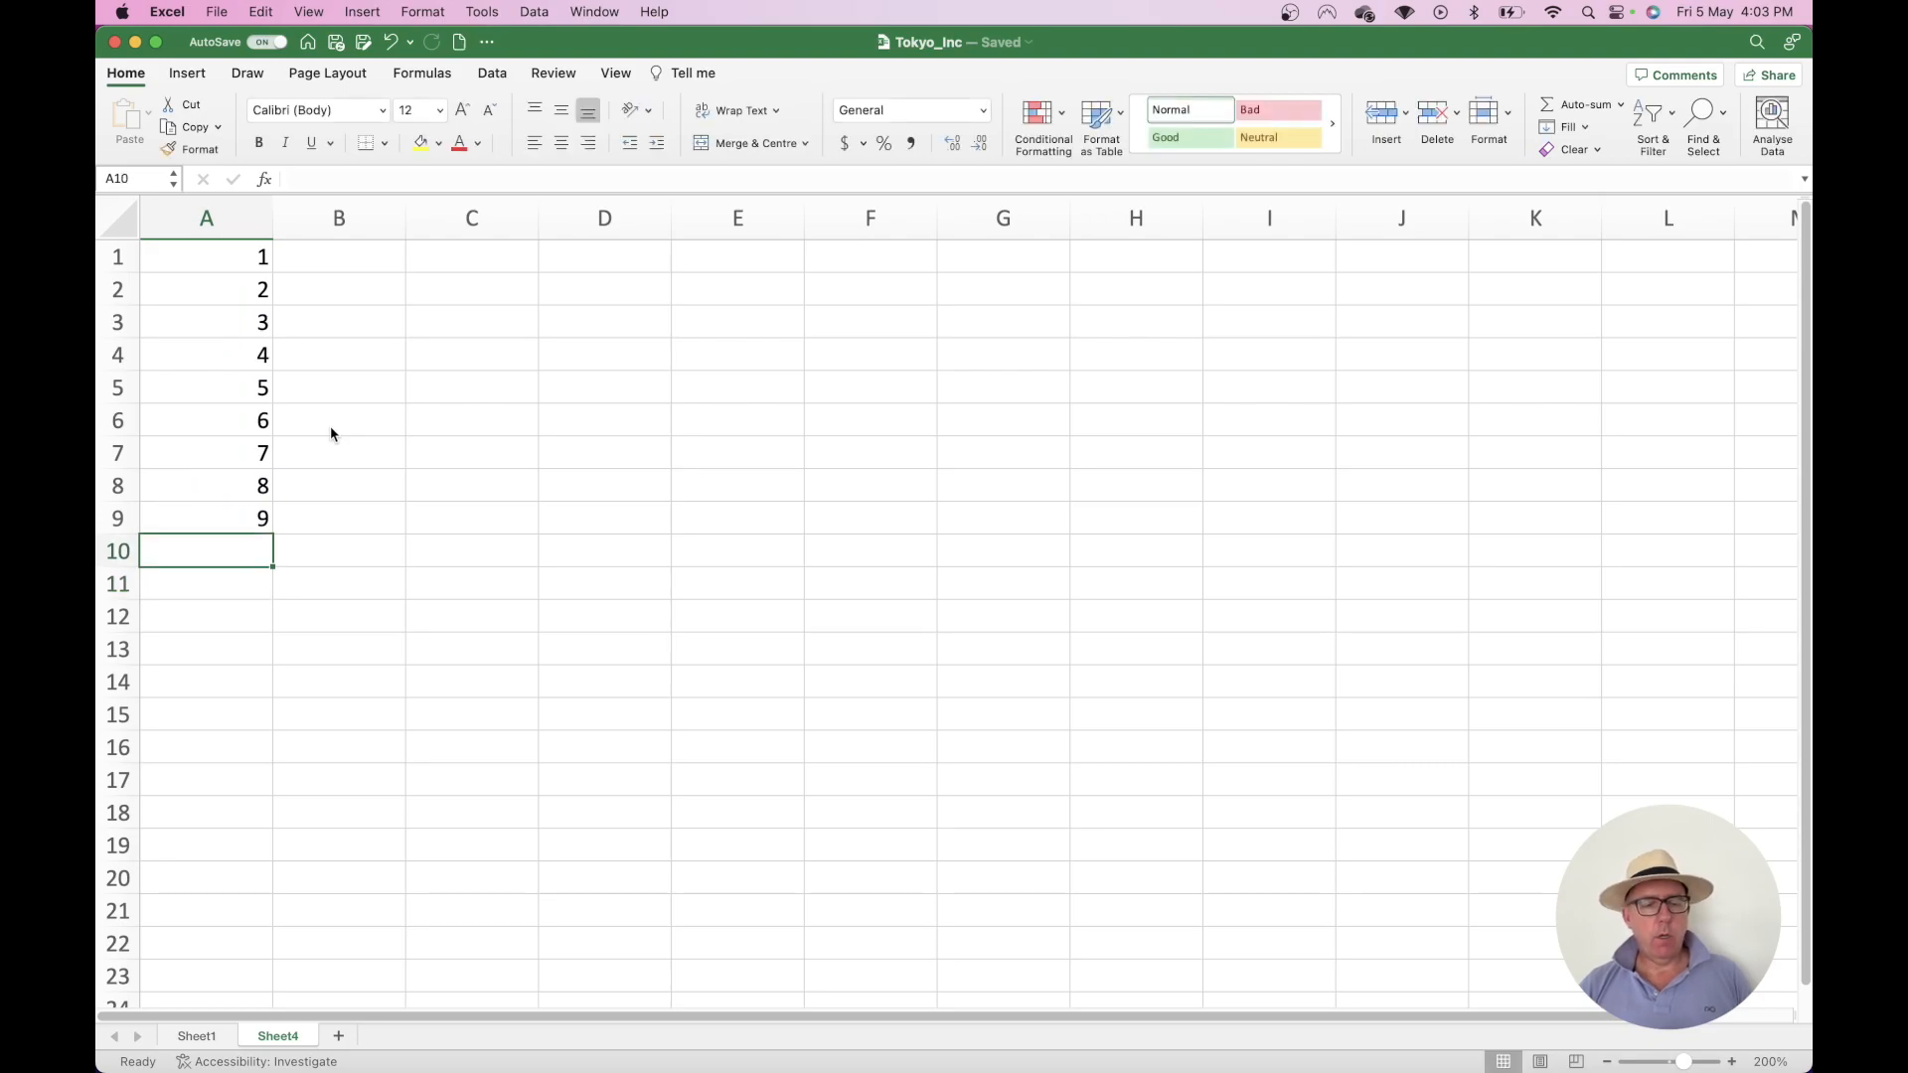
Use the Average option of Auto-sum on A1:A9 in cell A10, and undo the entry
left_click(1620, 105)
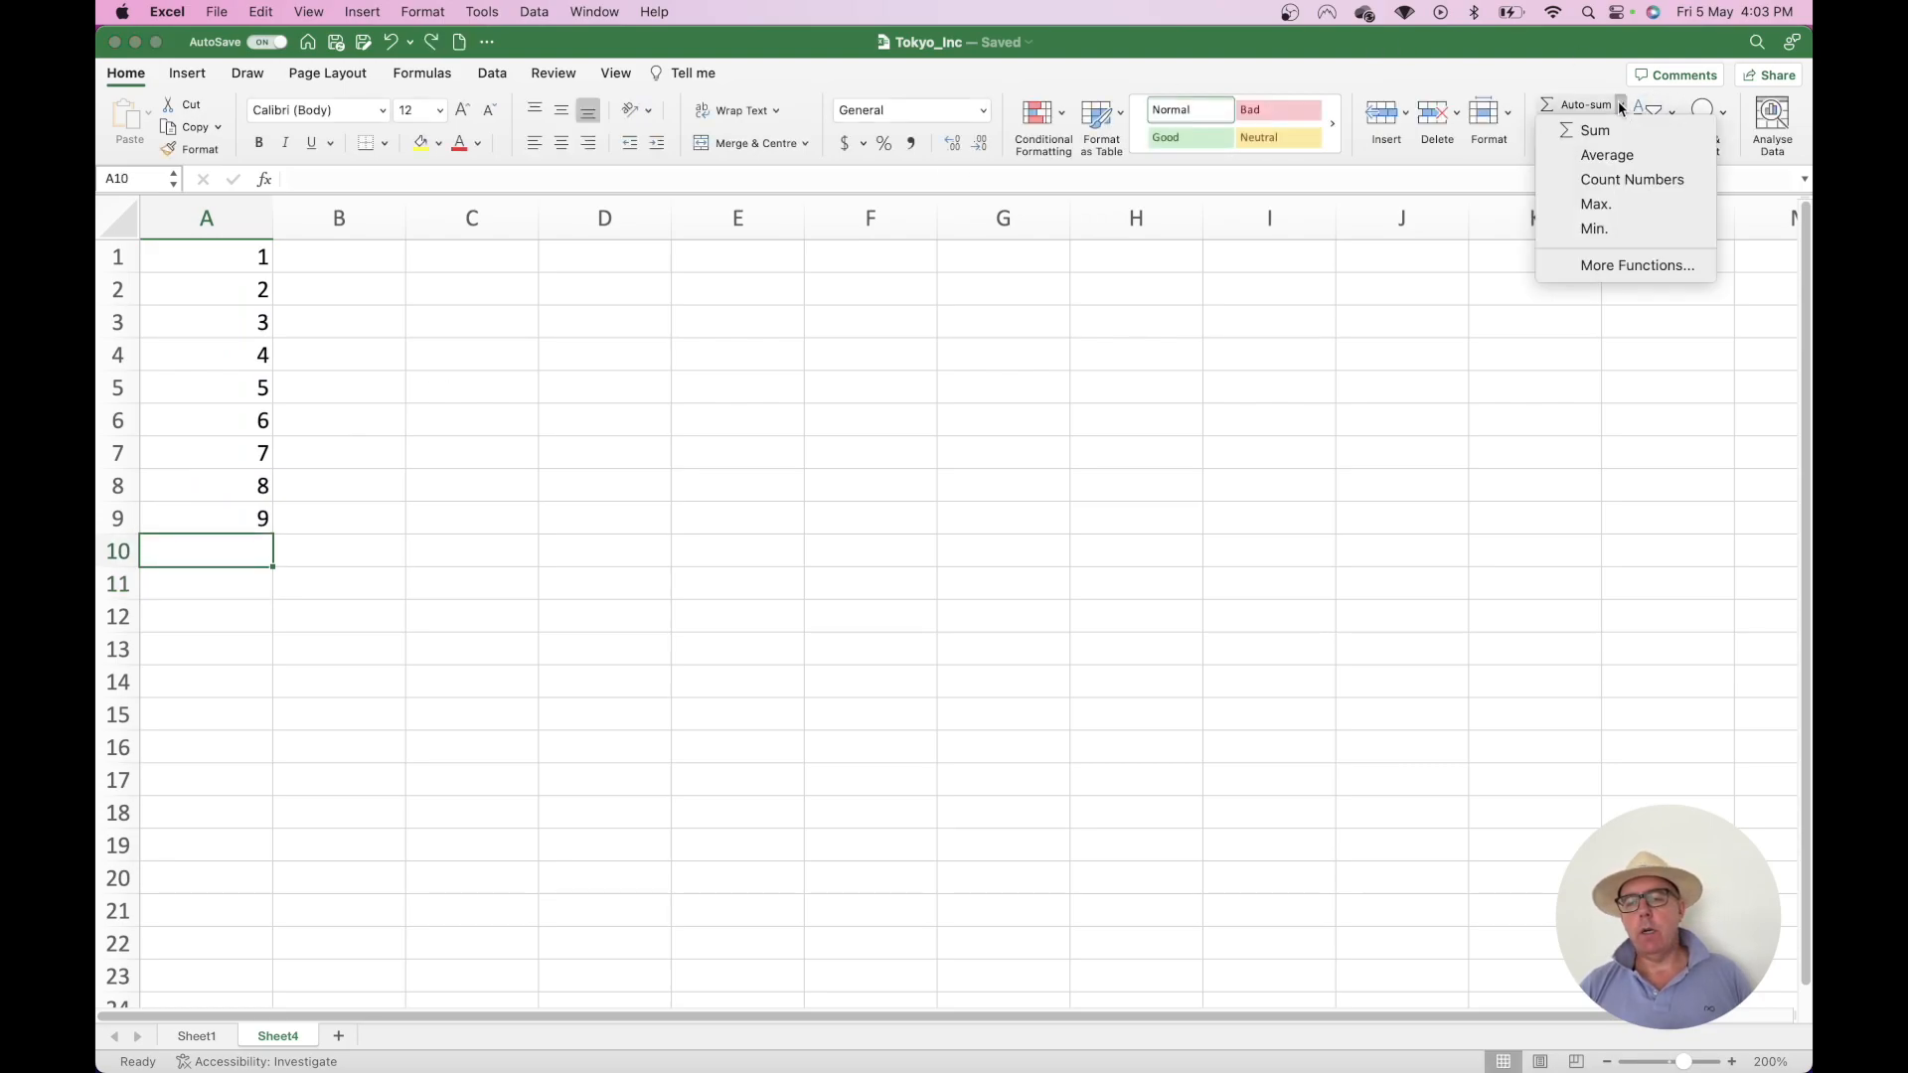
left_click(1603, 156)
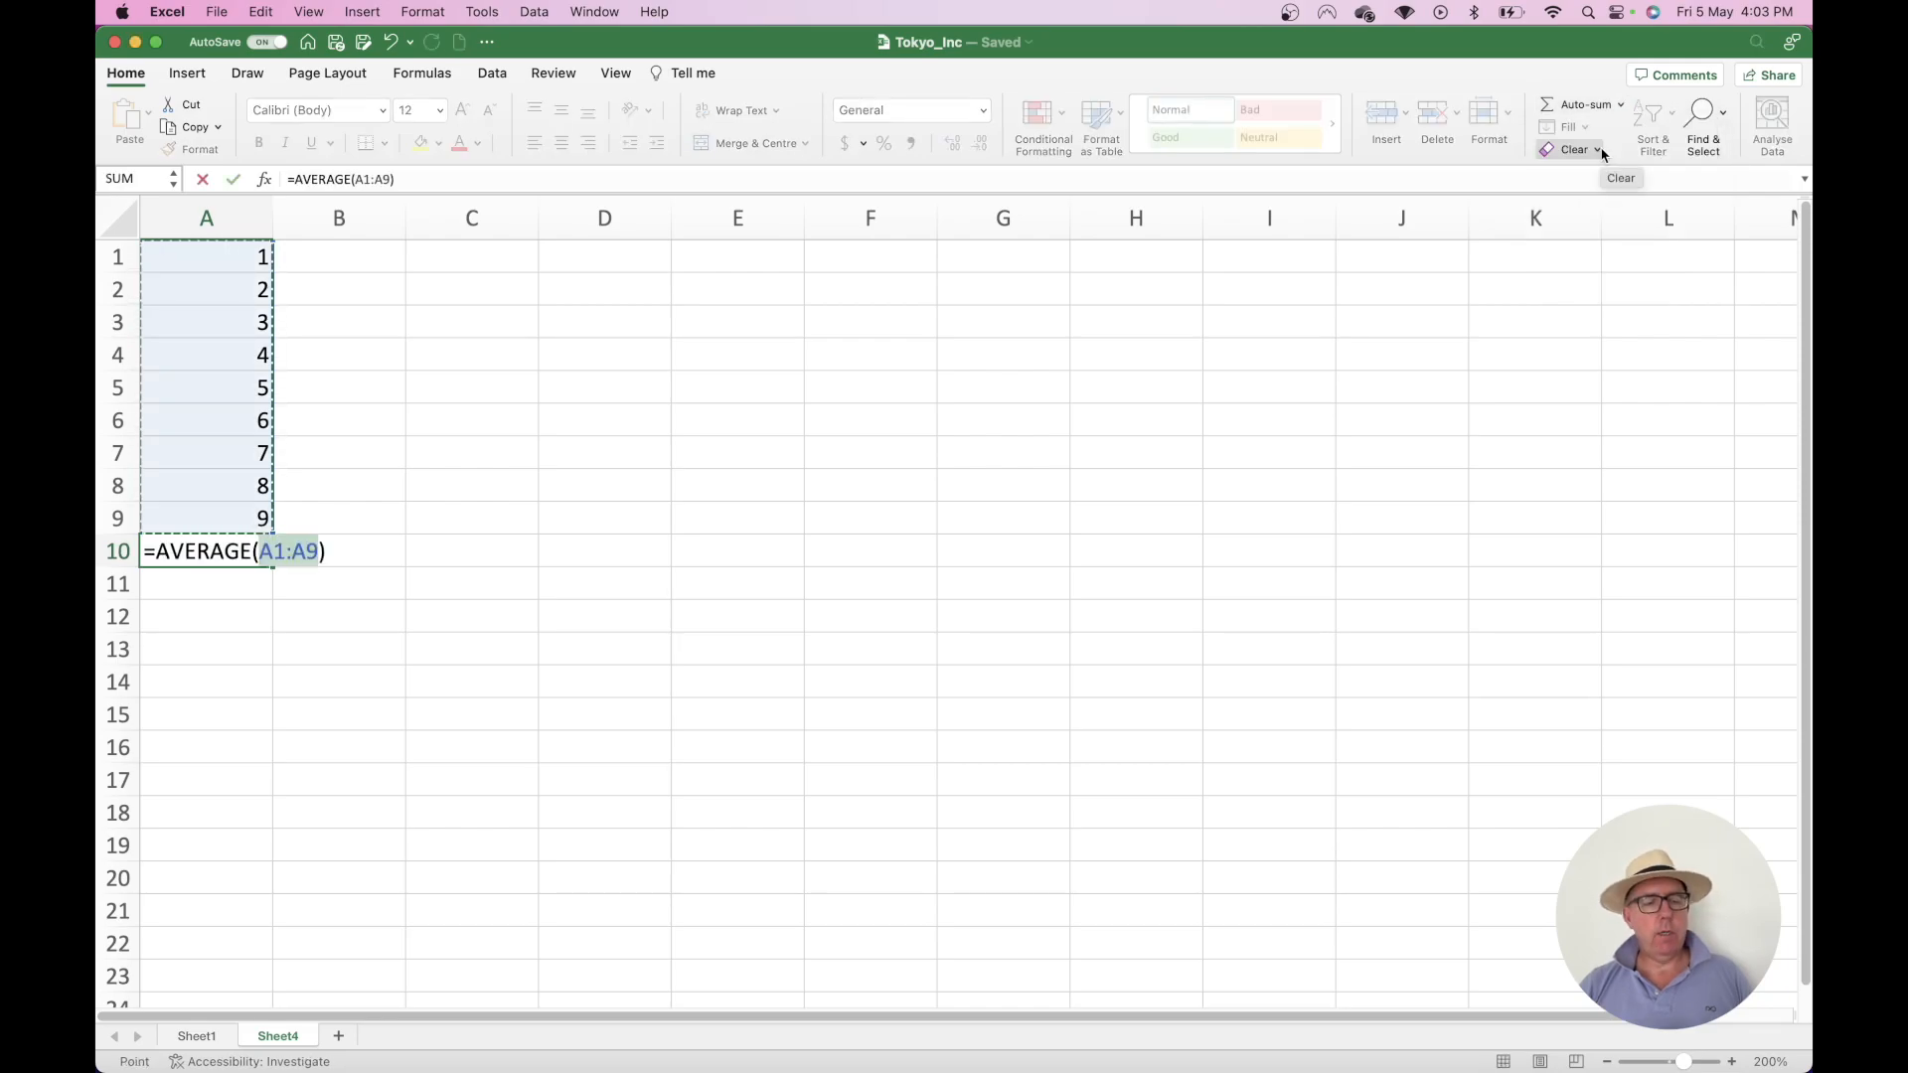
key("Return")
key("super+z")
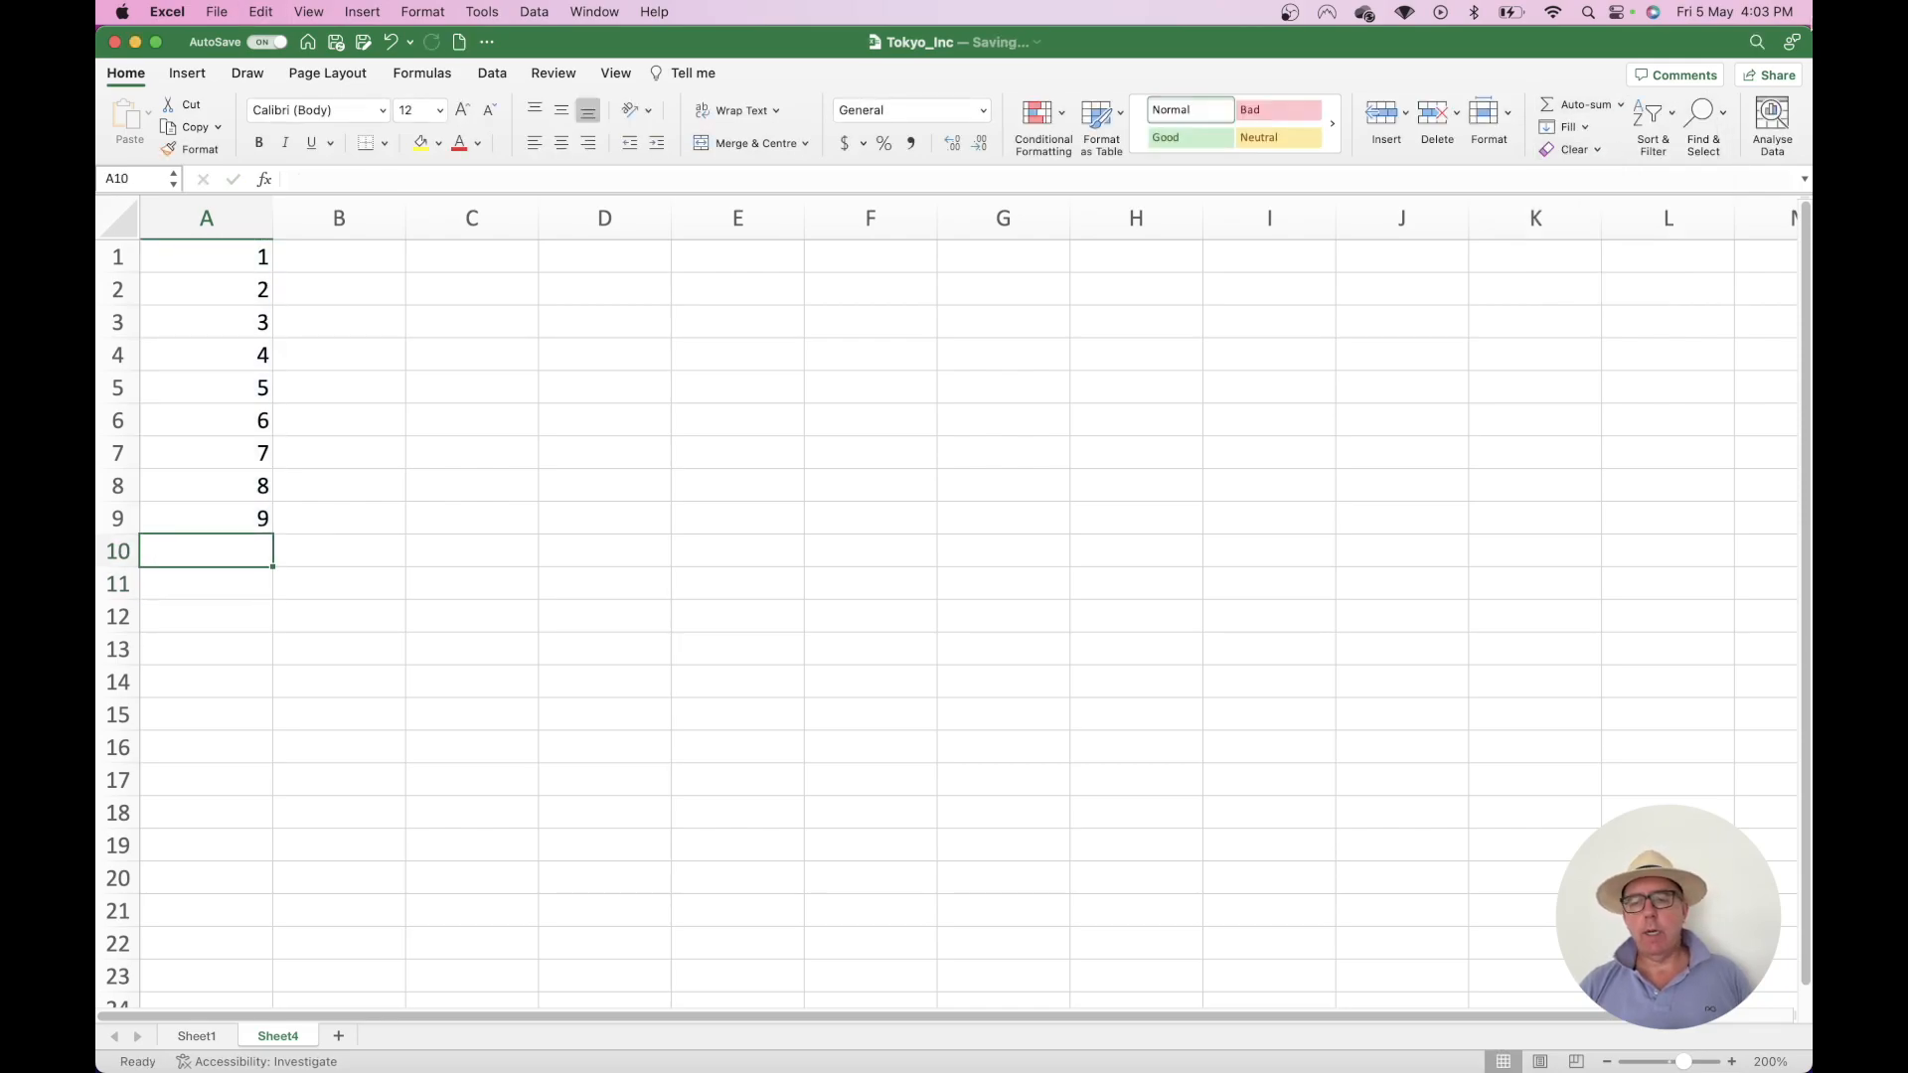
Use the Count Numbers option of Auto-sum on A1:A9 in cell A10, and undo the entry
left_click(1618, 104)
left_click(1599, 179)
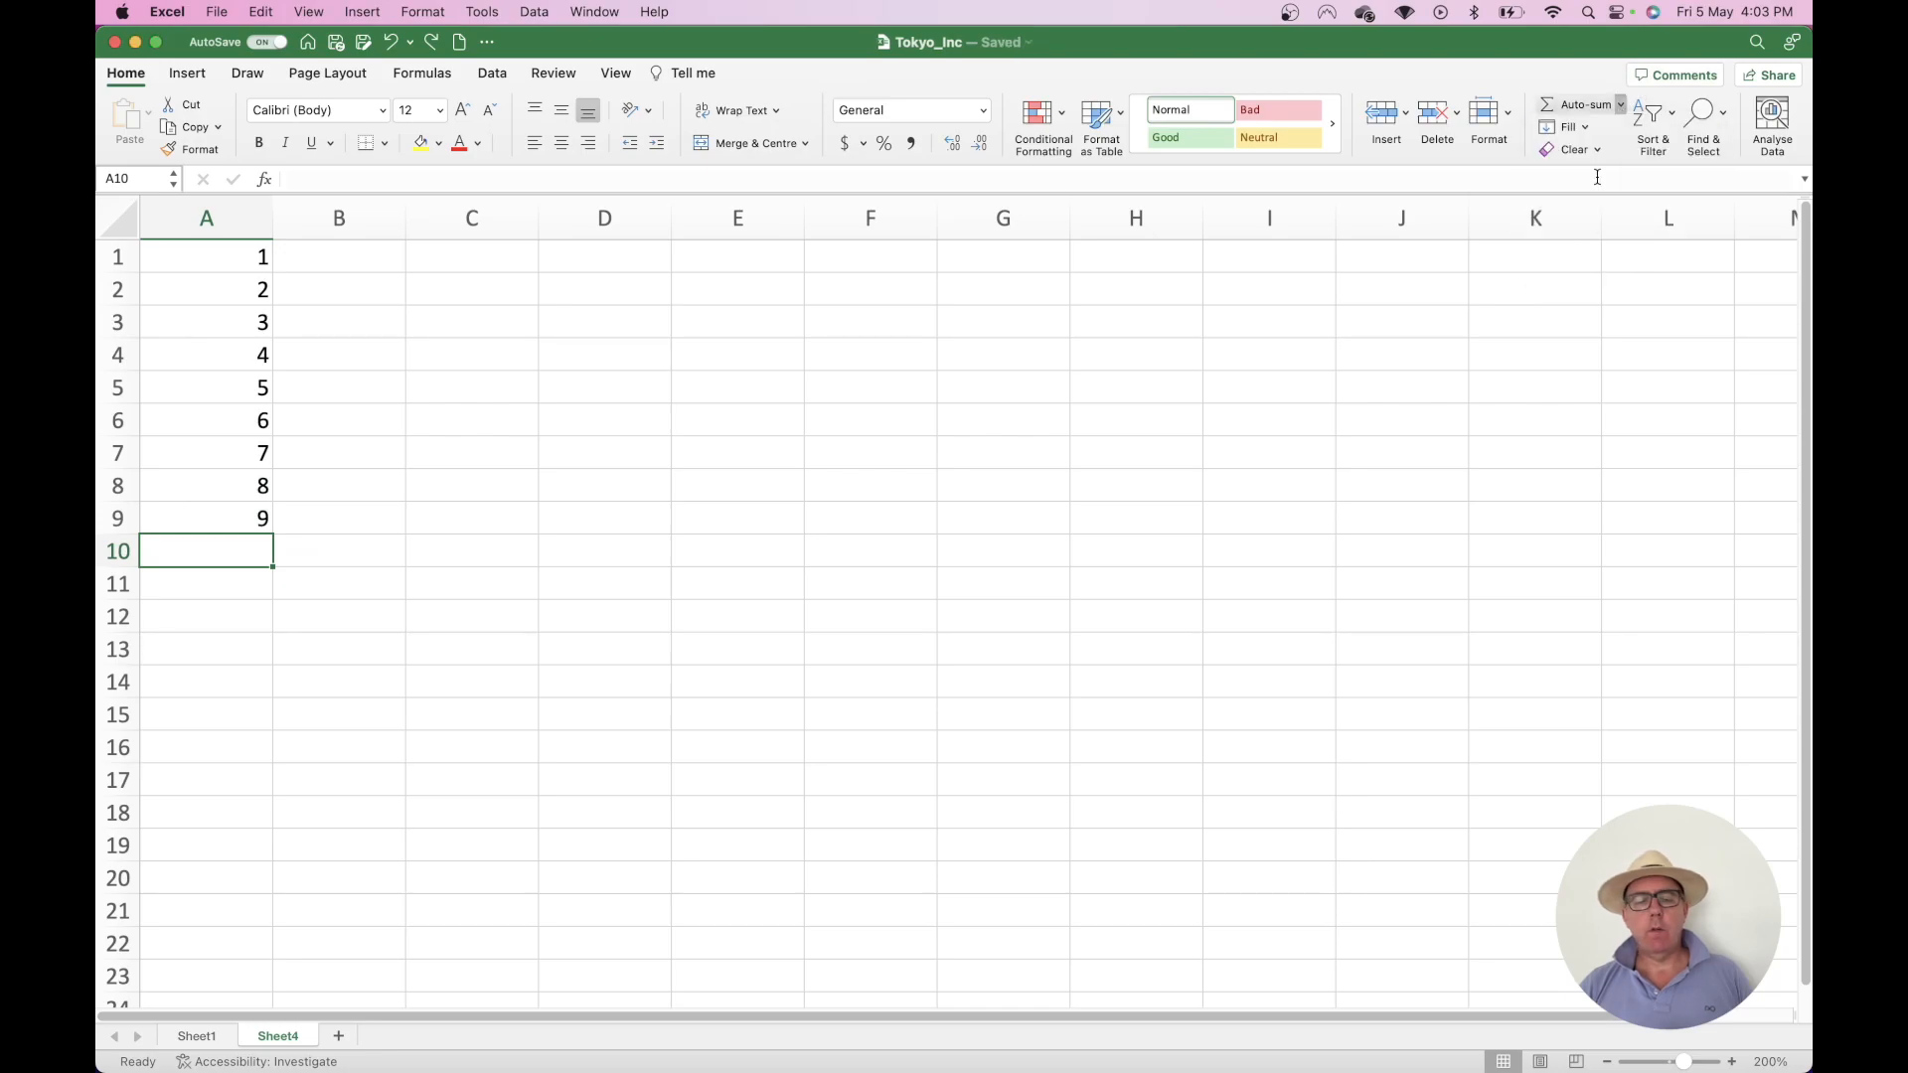
key("Return")
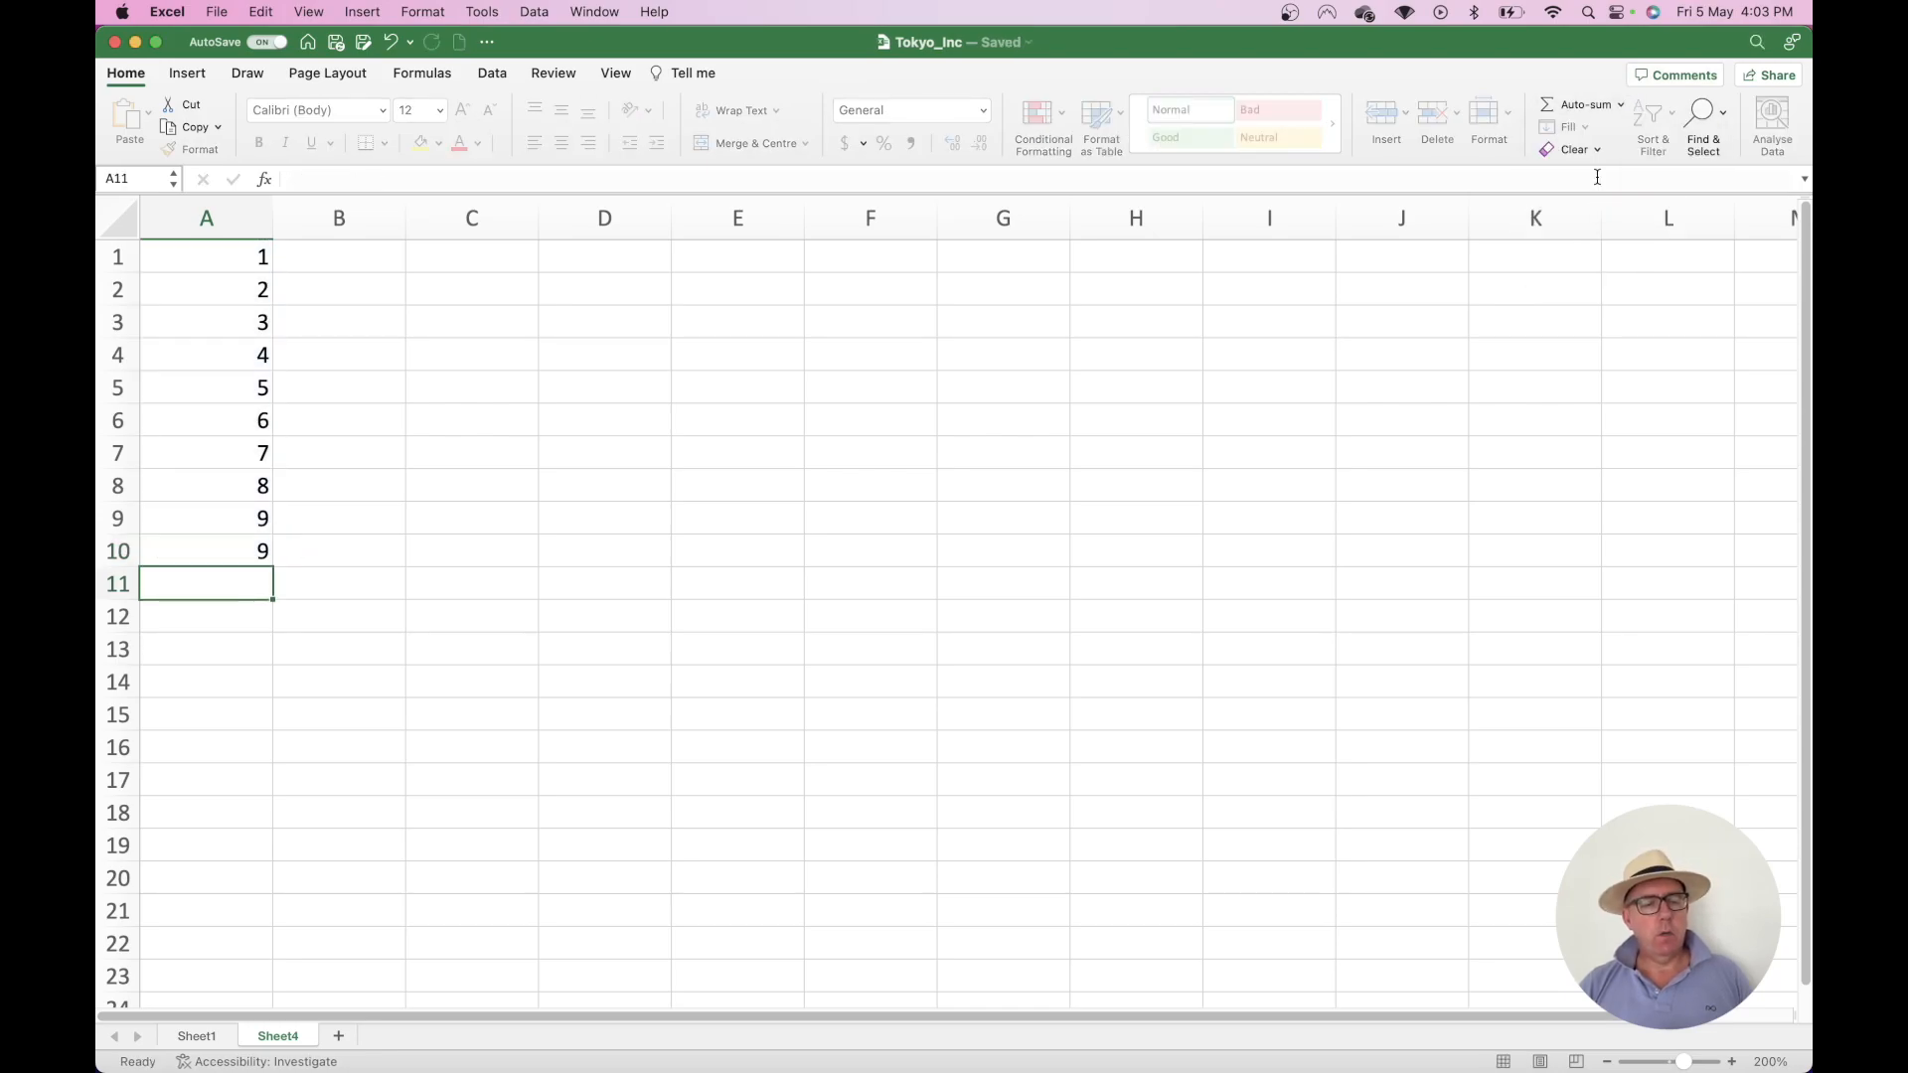
key("super+z")
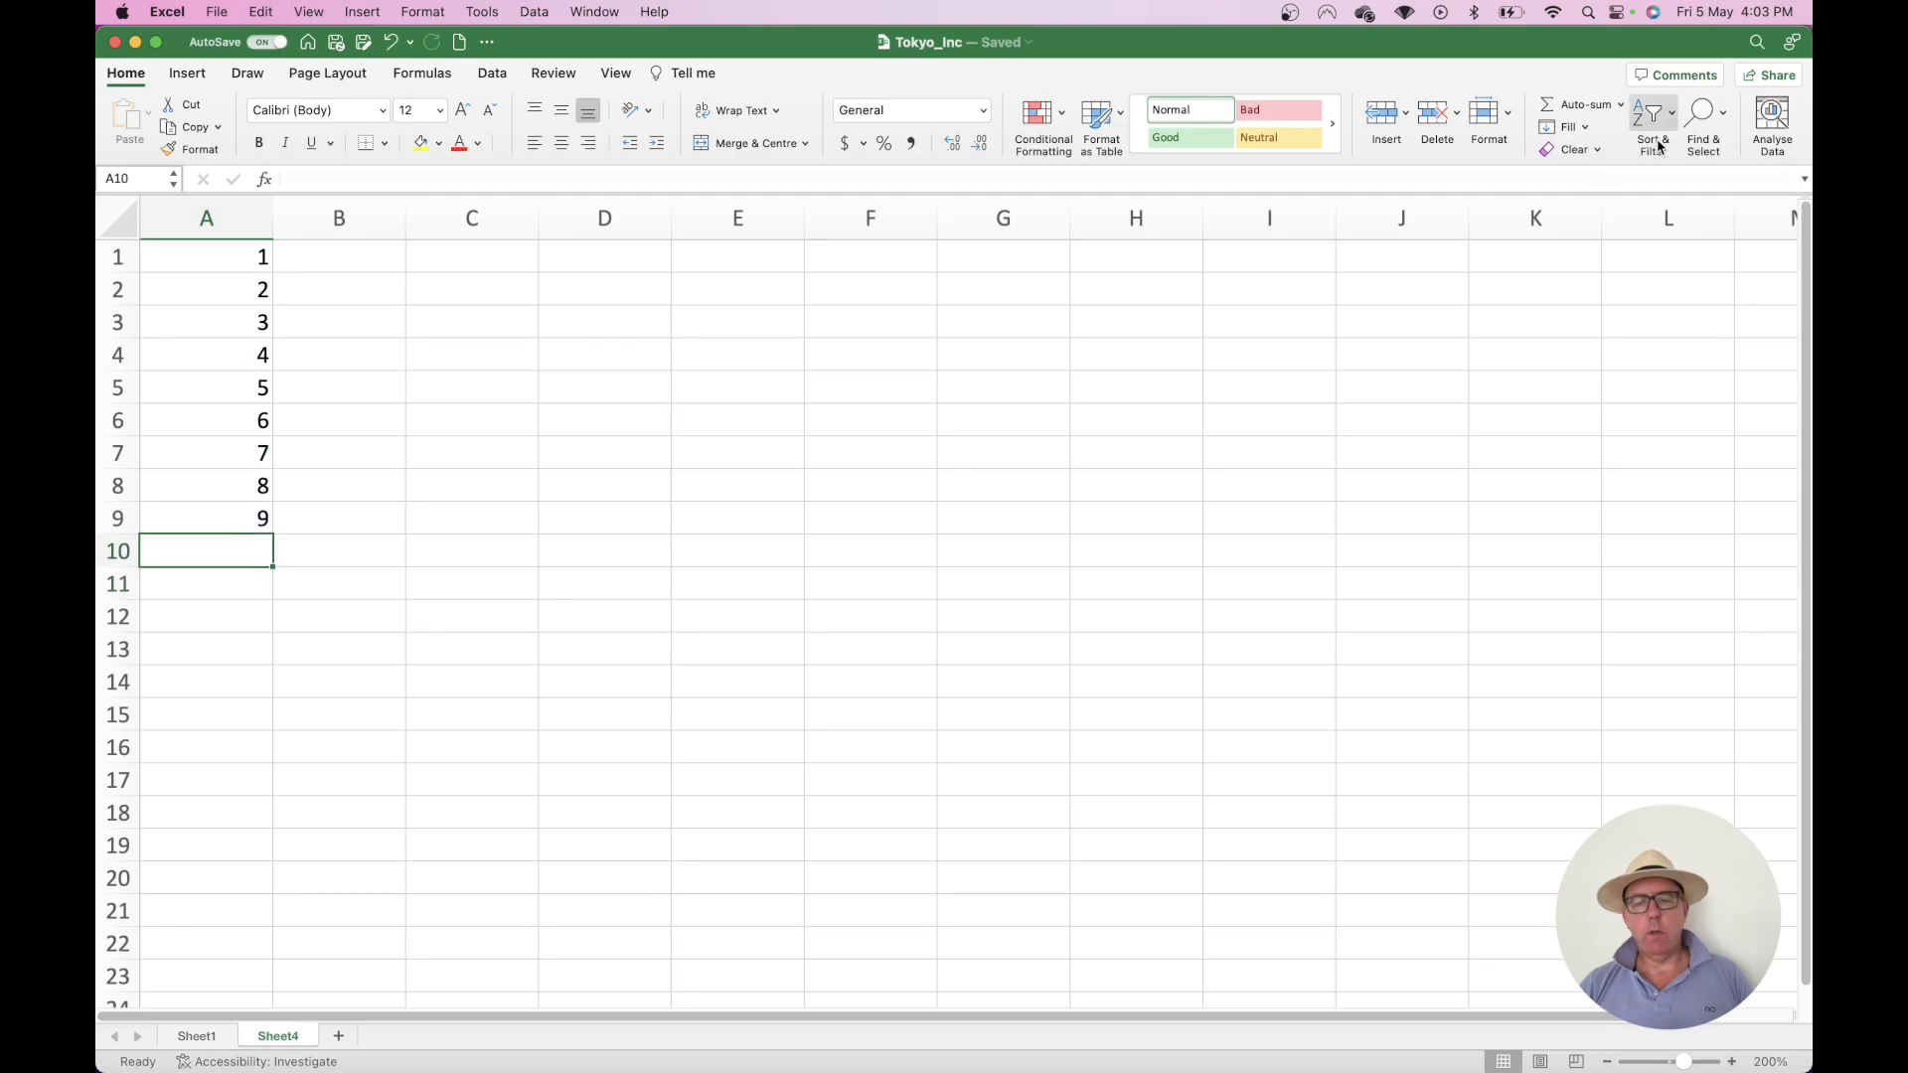
Use the Max option of Auto-sum on A1:A9 in cell A10, and undo the entry
left_click(1619, 105)
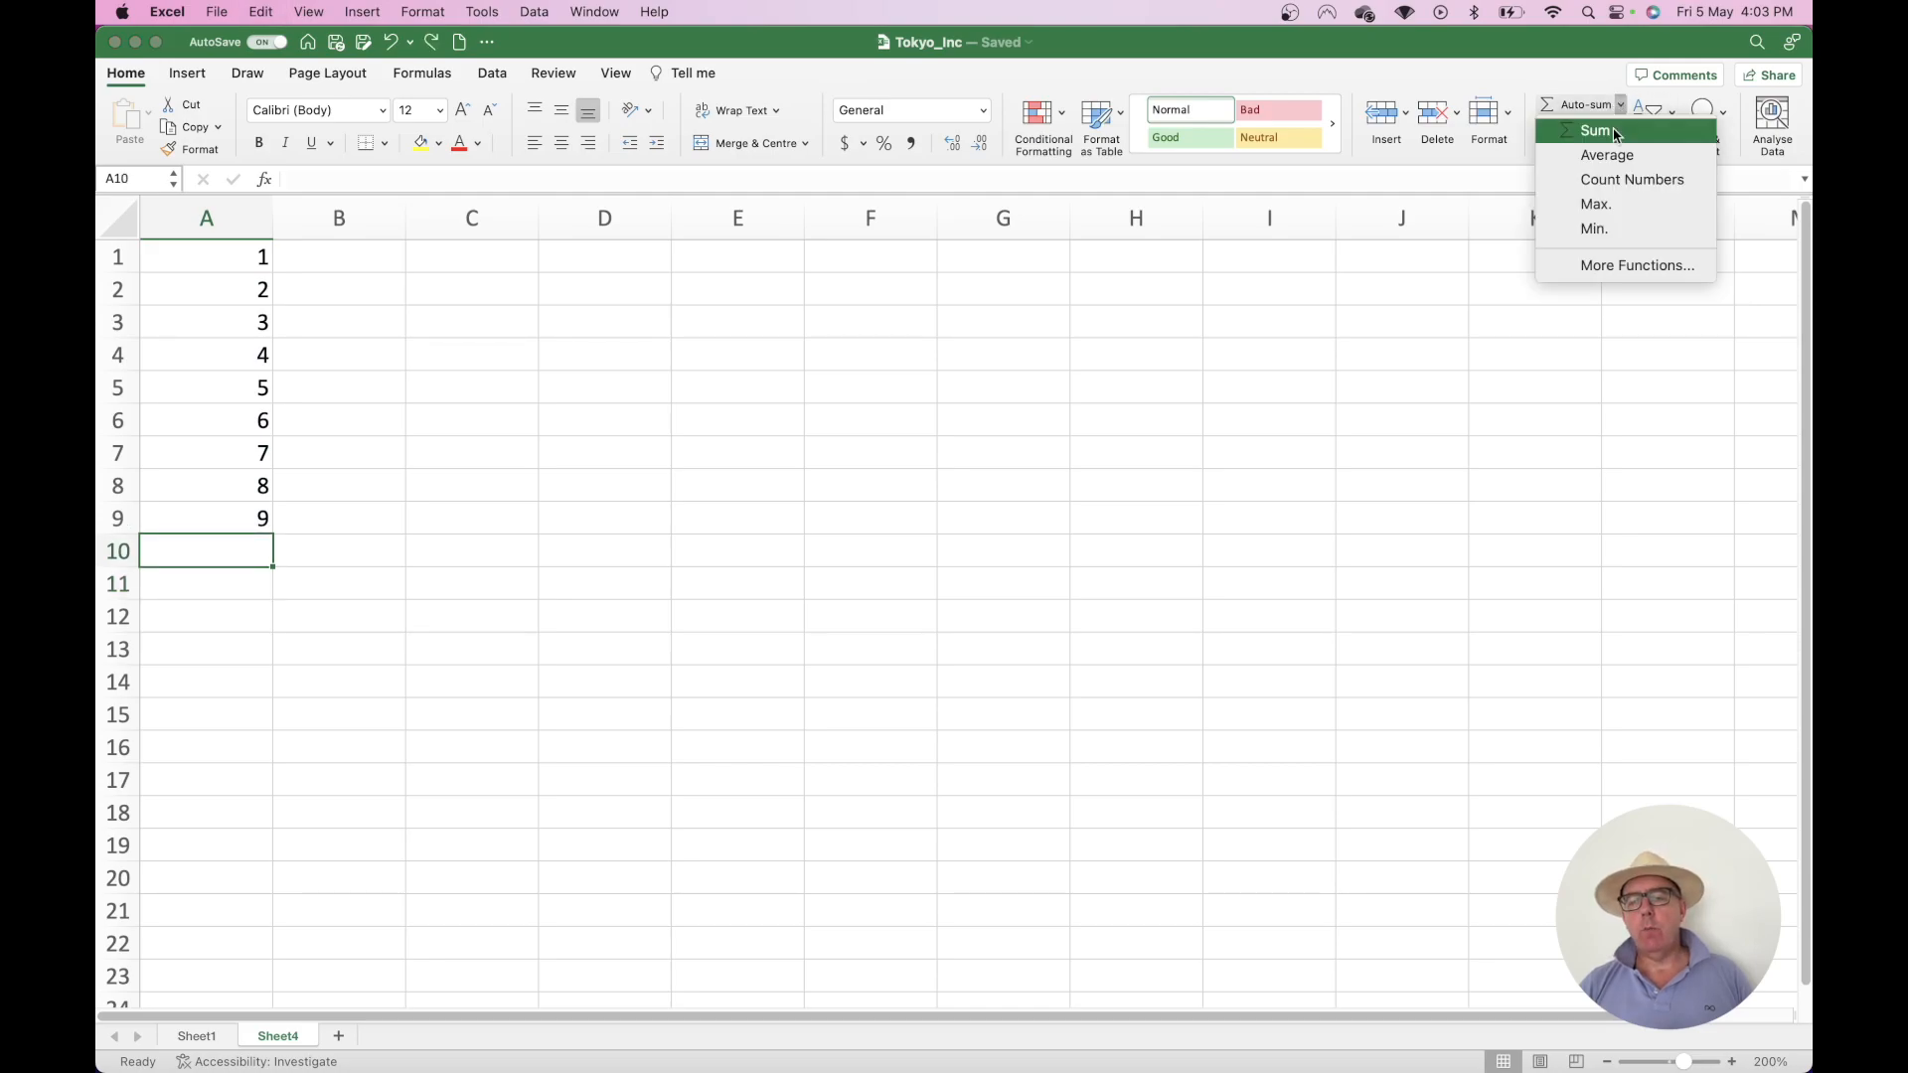
left_click(1598, 203)
key("Return")
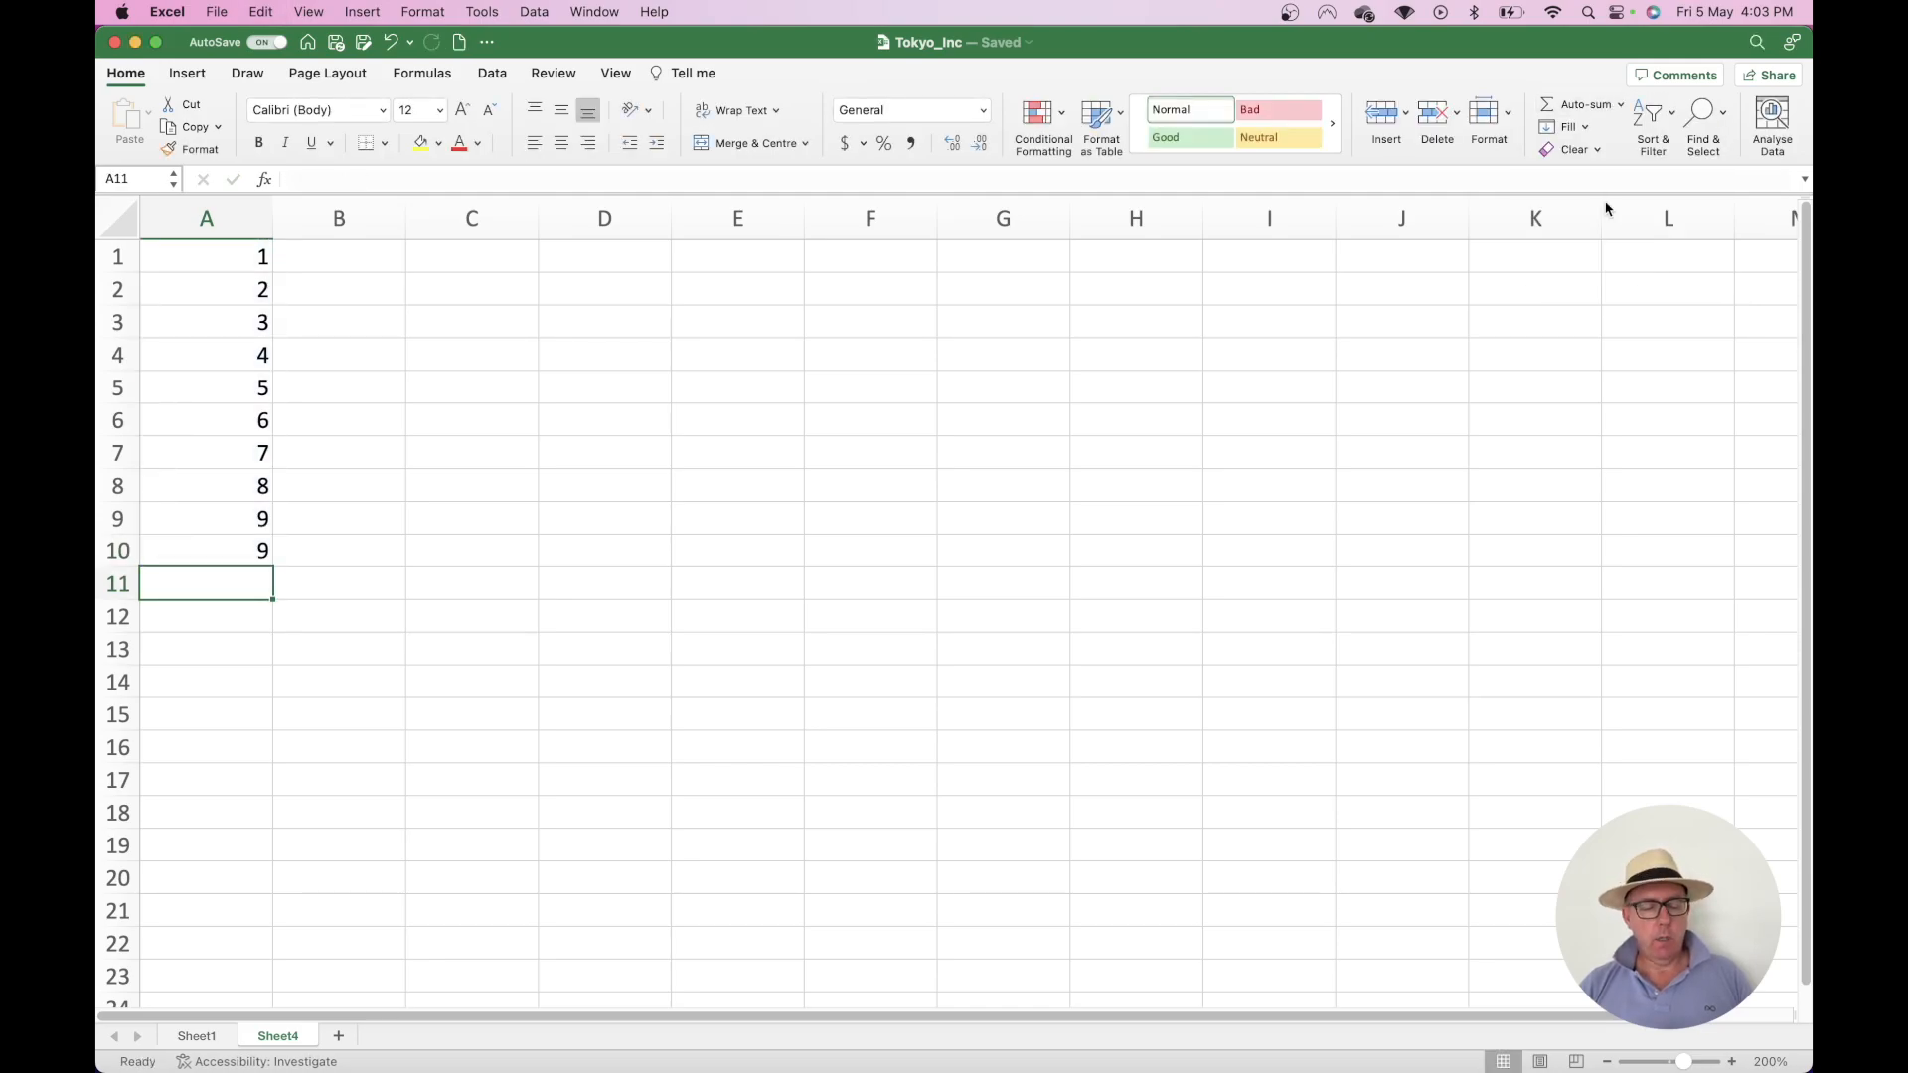
key("super+z")
Use the Min option of Auto-sum to enter the minimum of A1:A9 in cell A10
left_click(1618, 105)
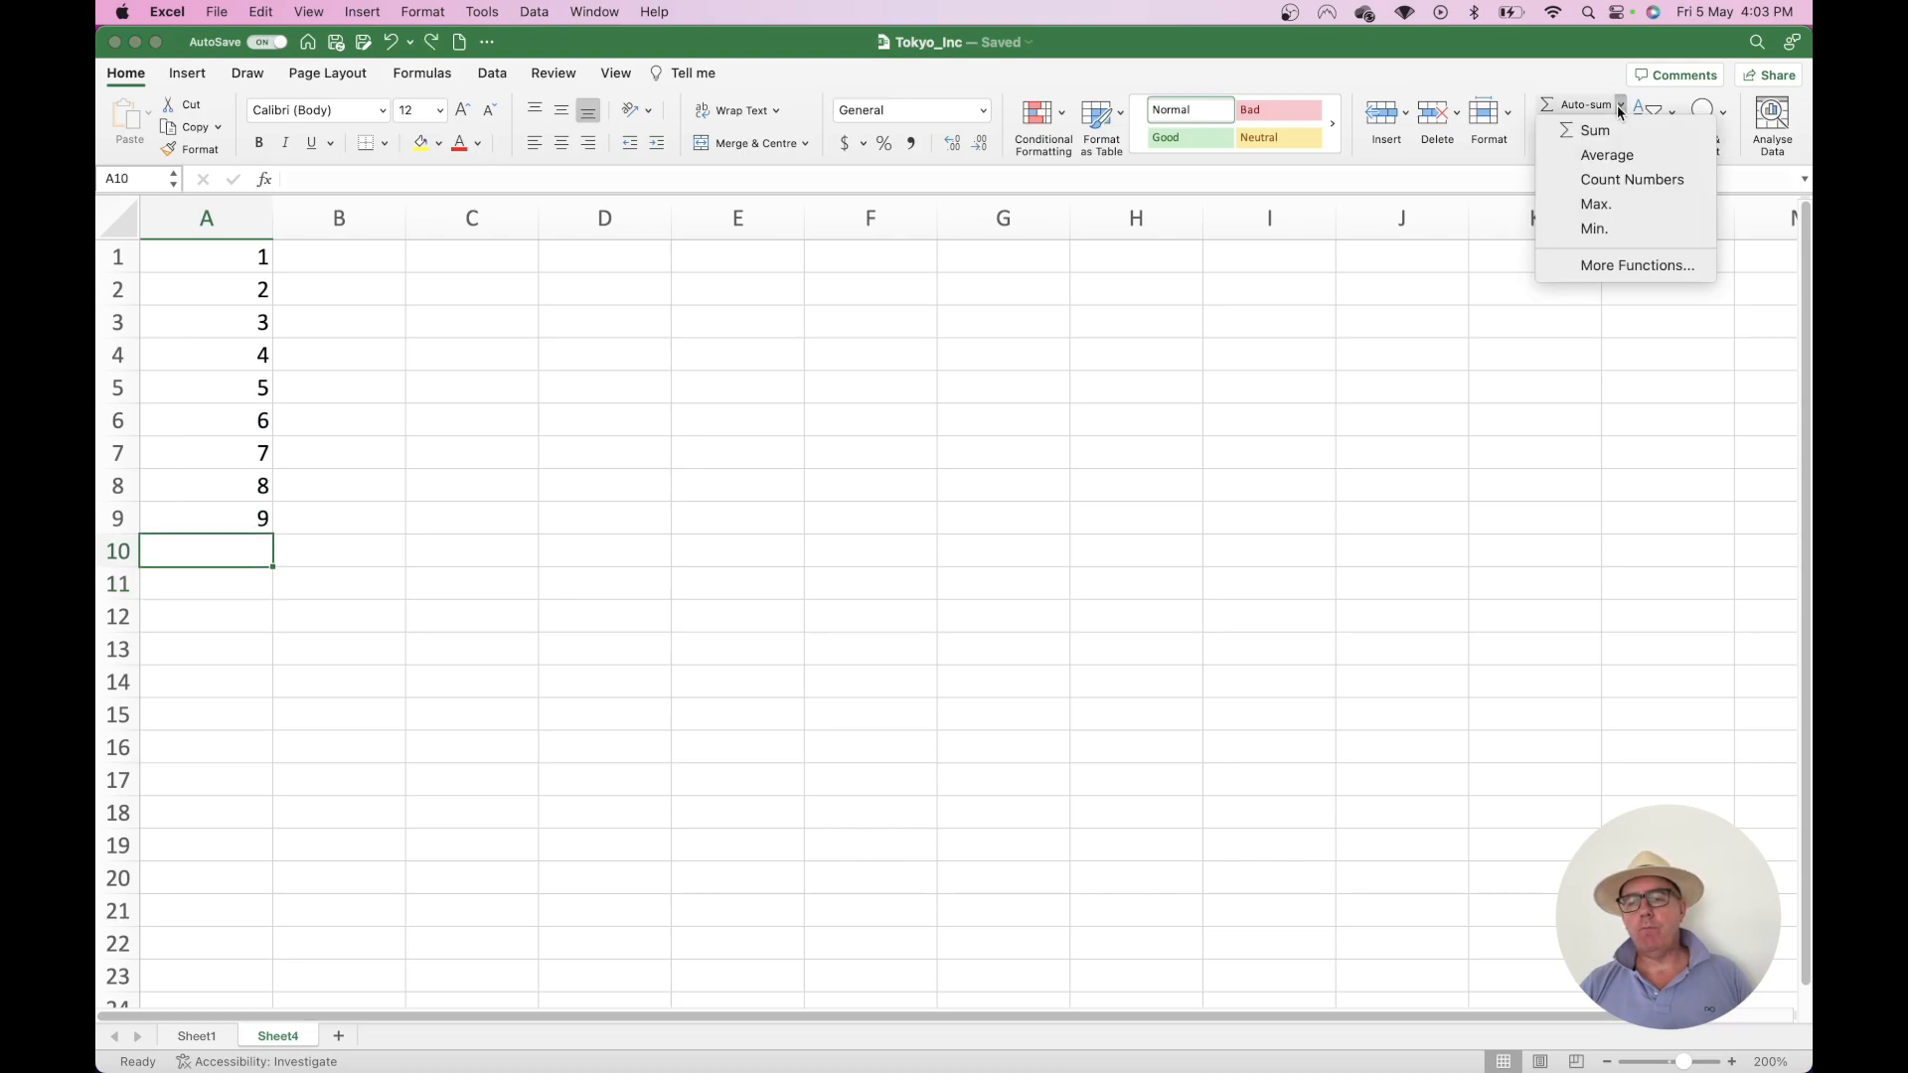
left_click(1597, 227)
key("Return")
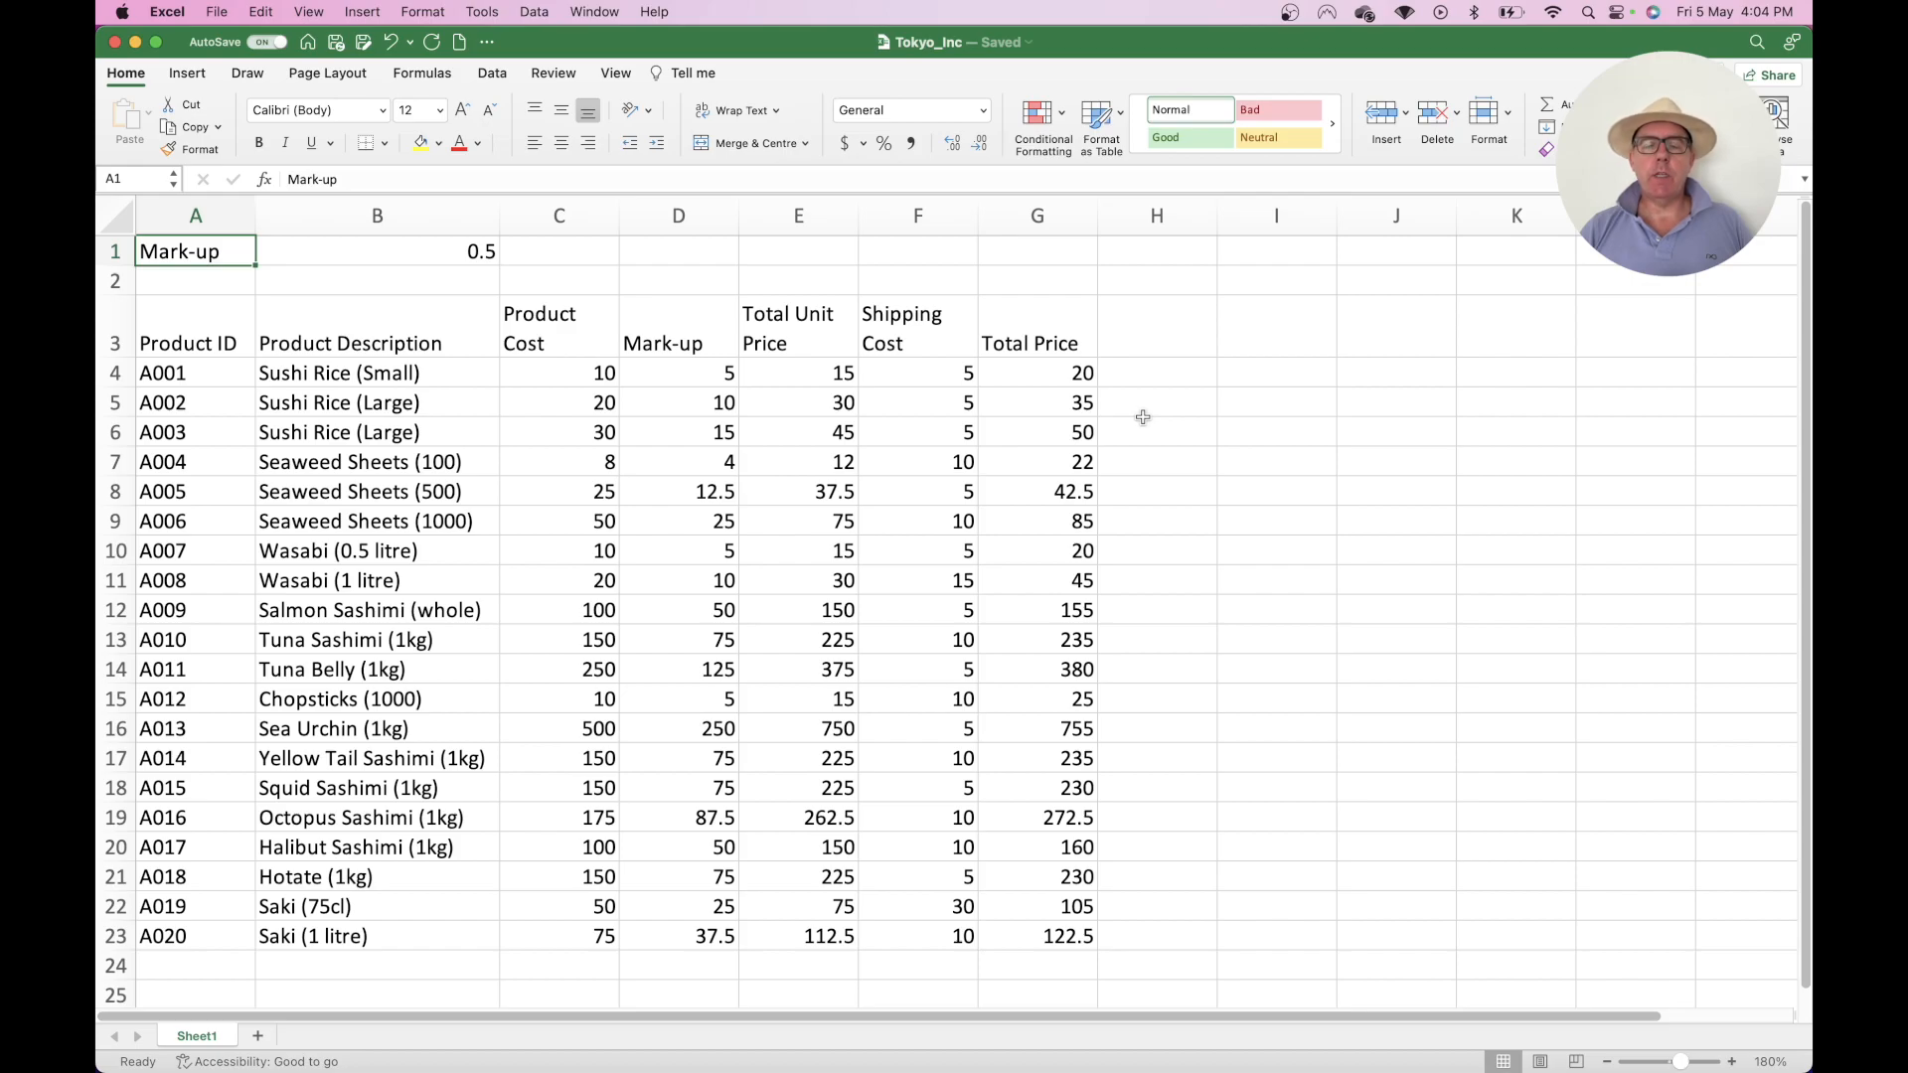
Add the column heading "Volume" in cell H3, beside the Total Price heading of the product table
left_click(1183, 332)
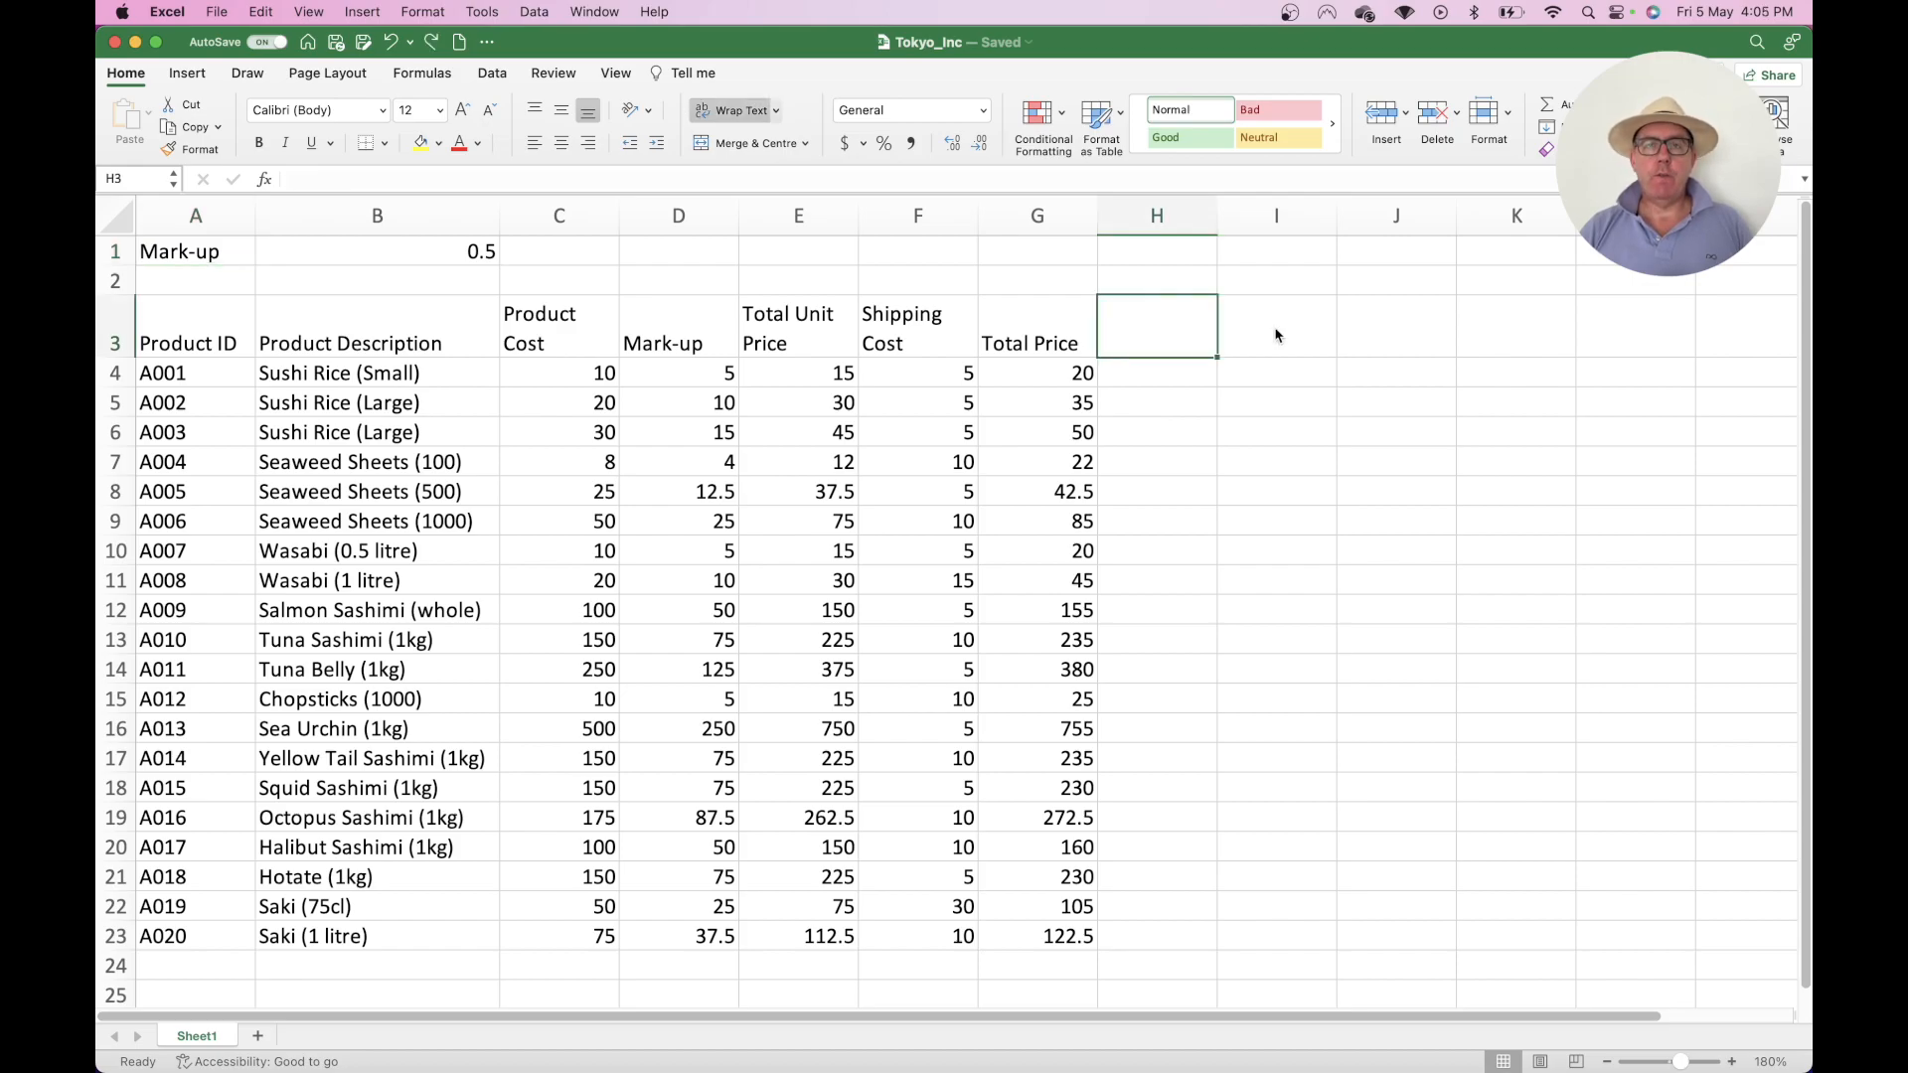
type("Volme")
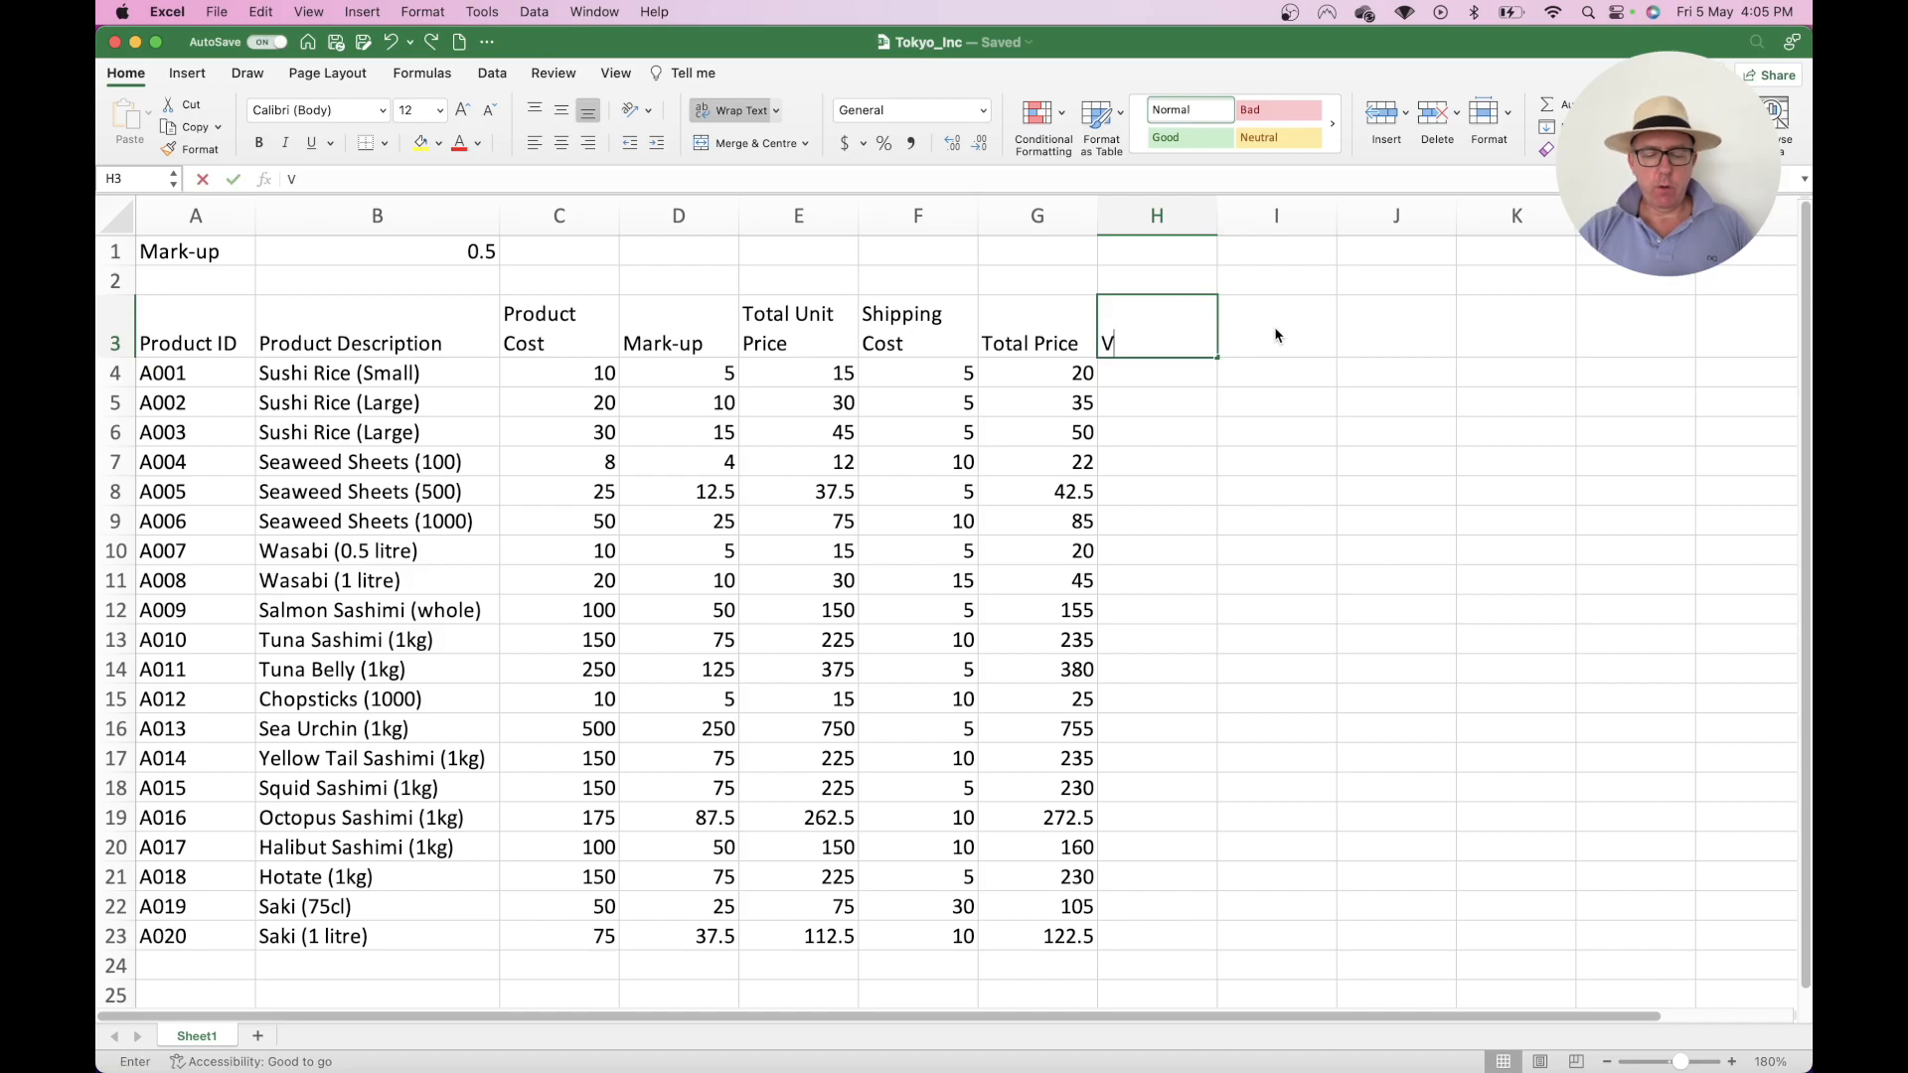
key("BackSpace")
key("BackSpace")
type("ume")
key("Tab")
Add the column heading "Total Monthly Sales" in cell I3, beside the Volume heading
type("Toya")
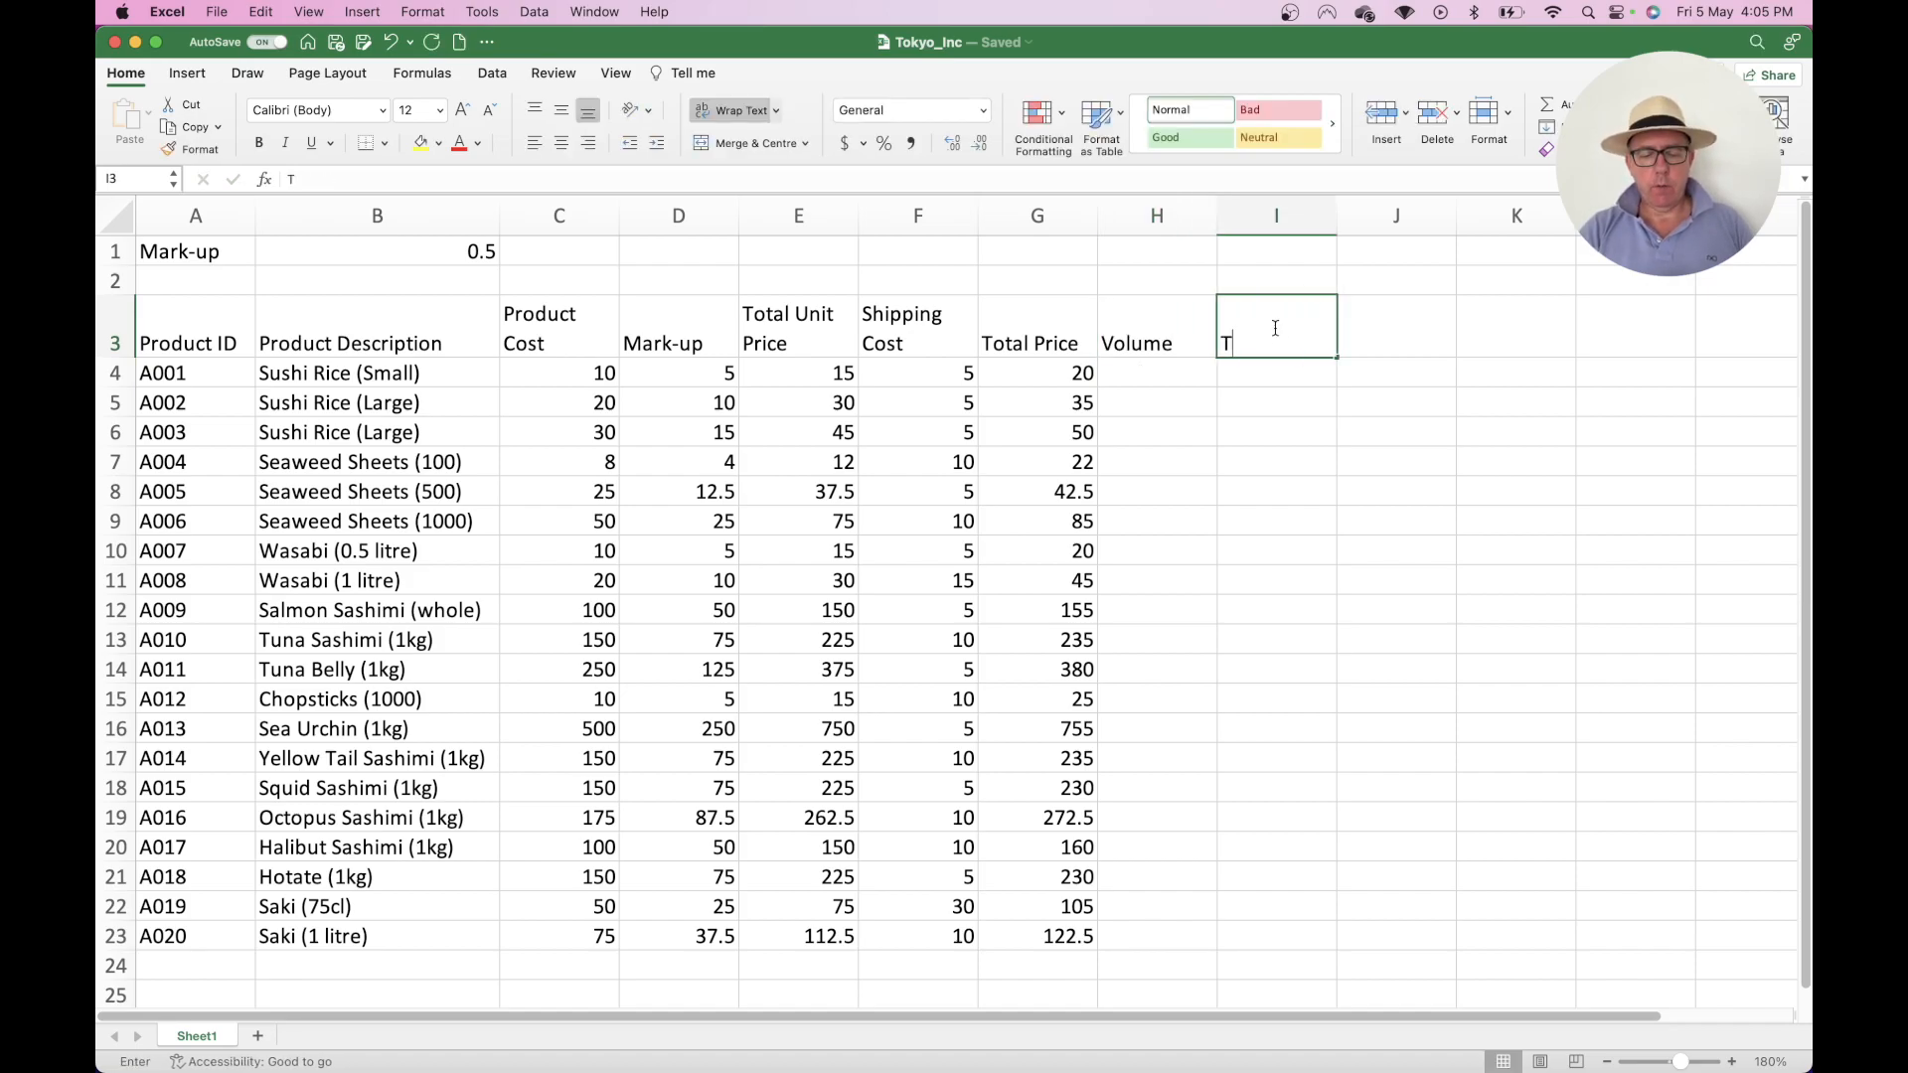
key("BackSpace")
key("BackSpace")
type("tal Monthly Sales")
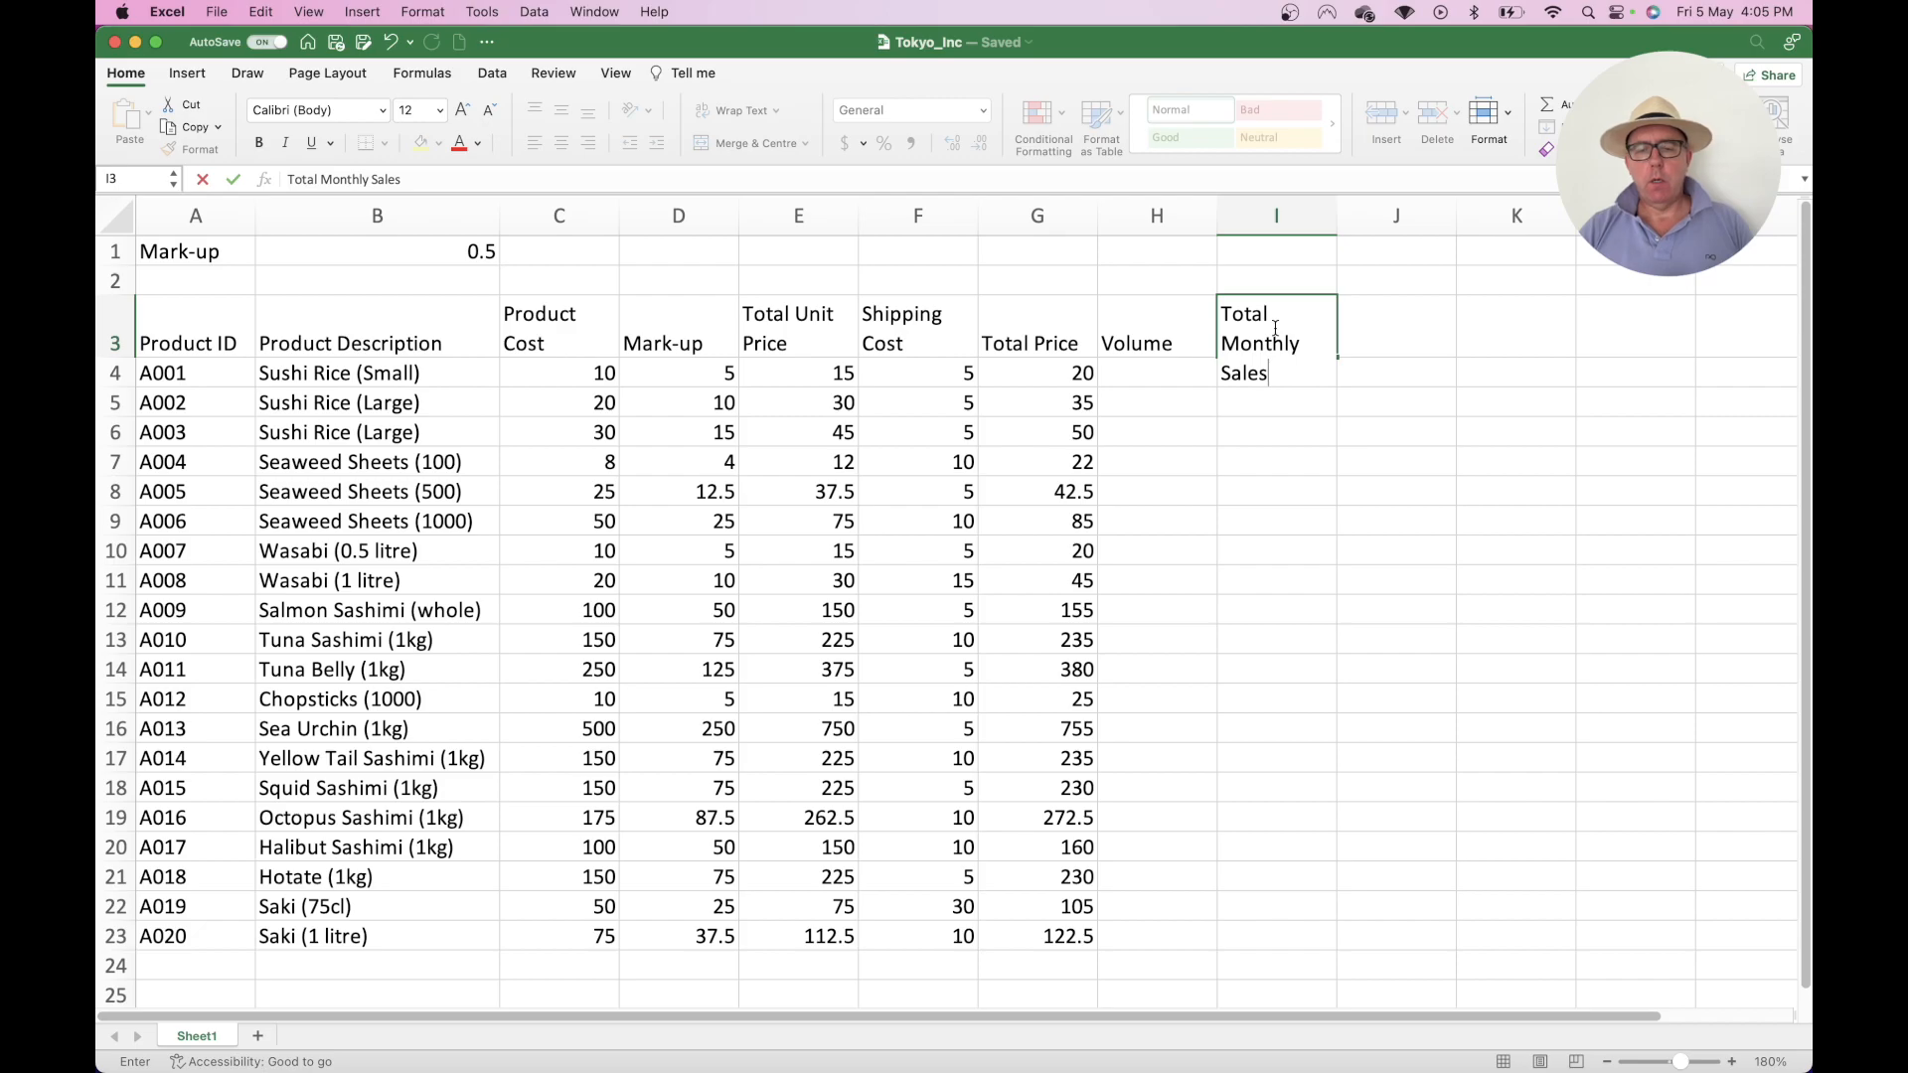
key("Return")
Add the column heading "Total Annual Sales" in cell J3, beside the Total Monthly Sales heading
key("Up")
key("Right")
type("Total N")
key("BackSpace")
type("N")
key("BackSpace")
type("anun")
key("BackSpace")
key("BackSpace")
key("BackSpace")
key("BackSpace")
type("Annual ")
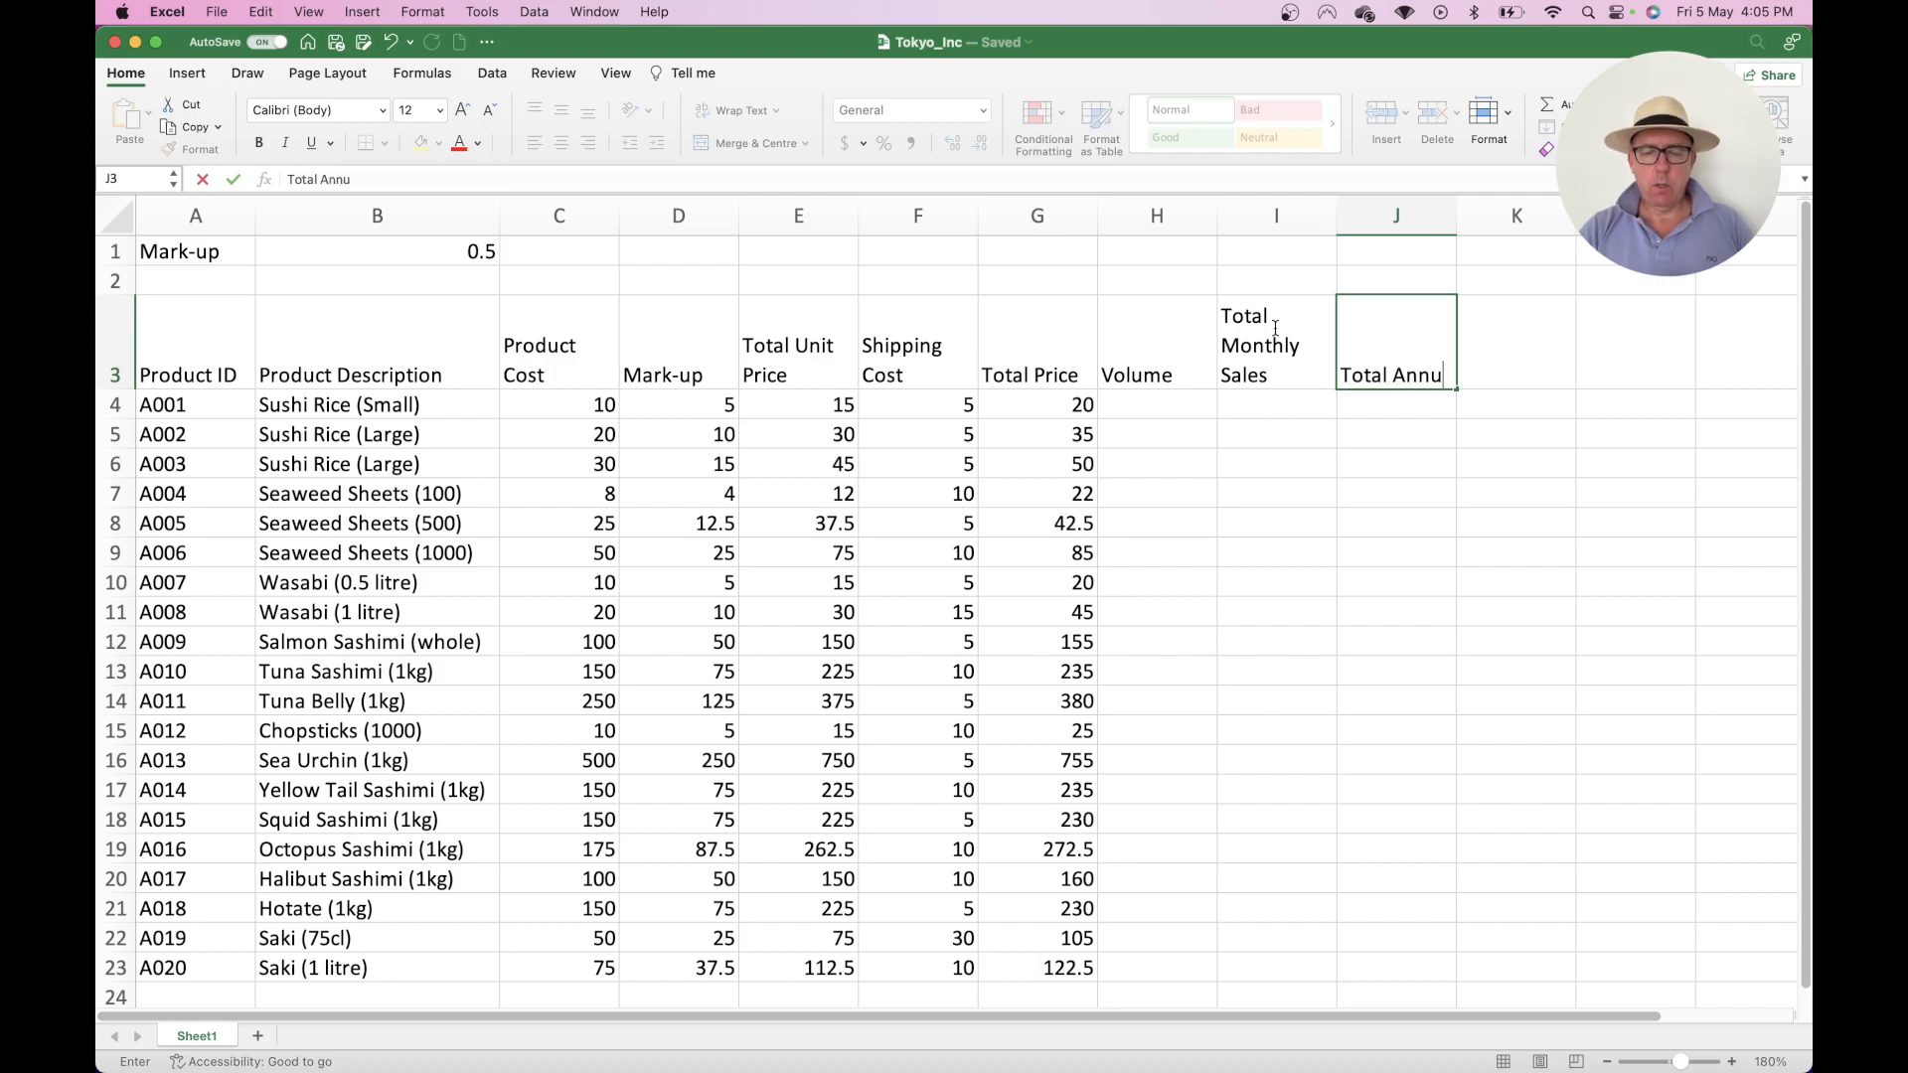
type("Sales")
key("Return")
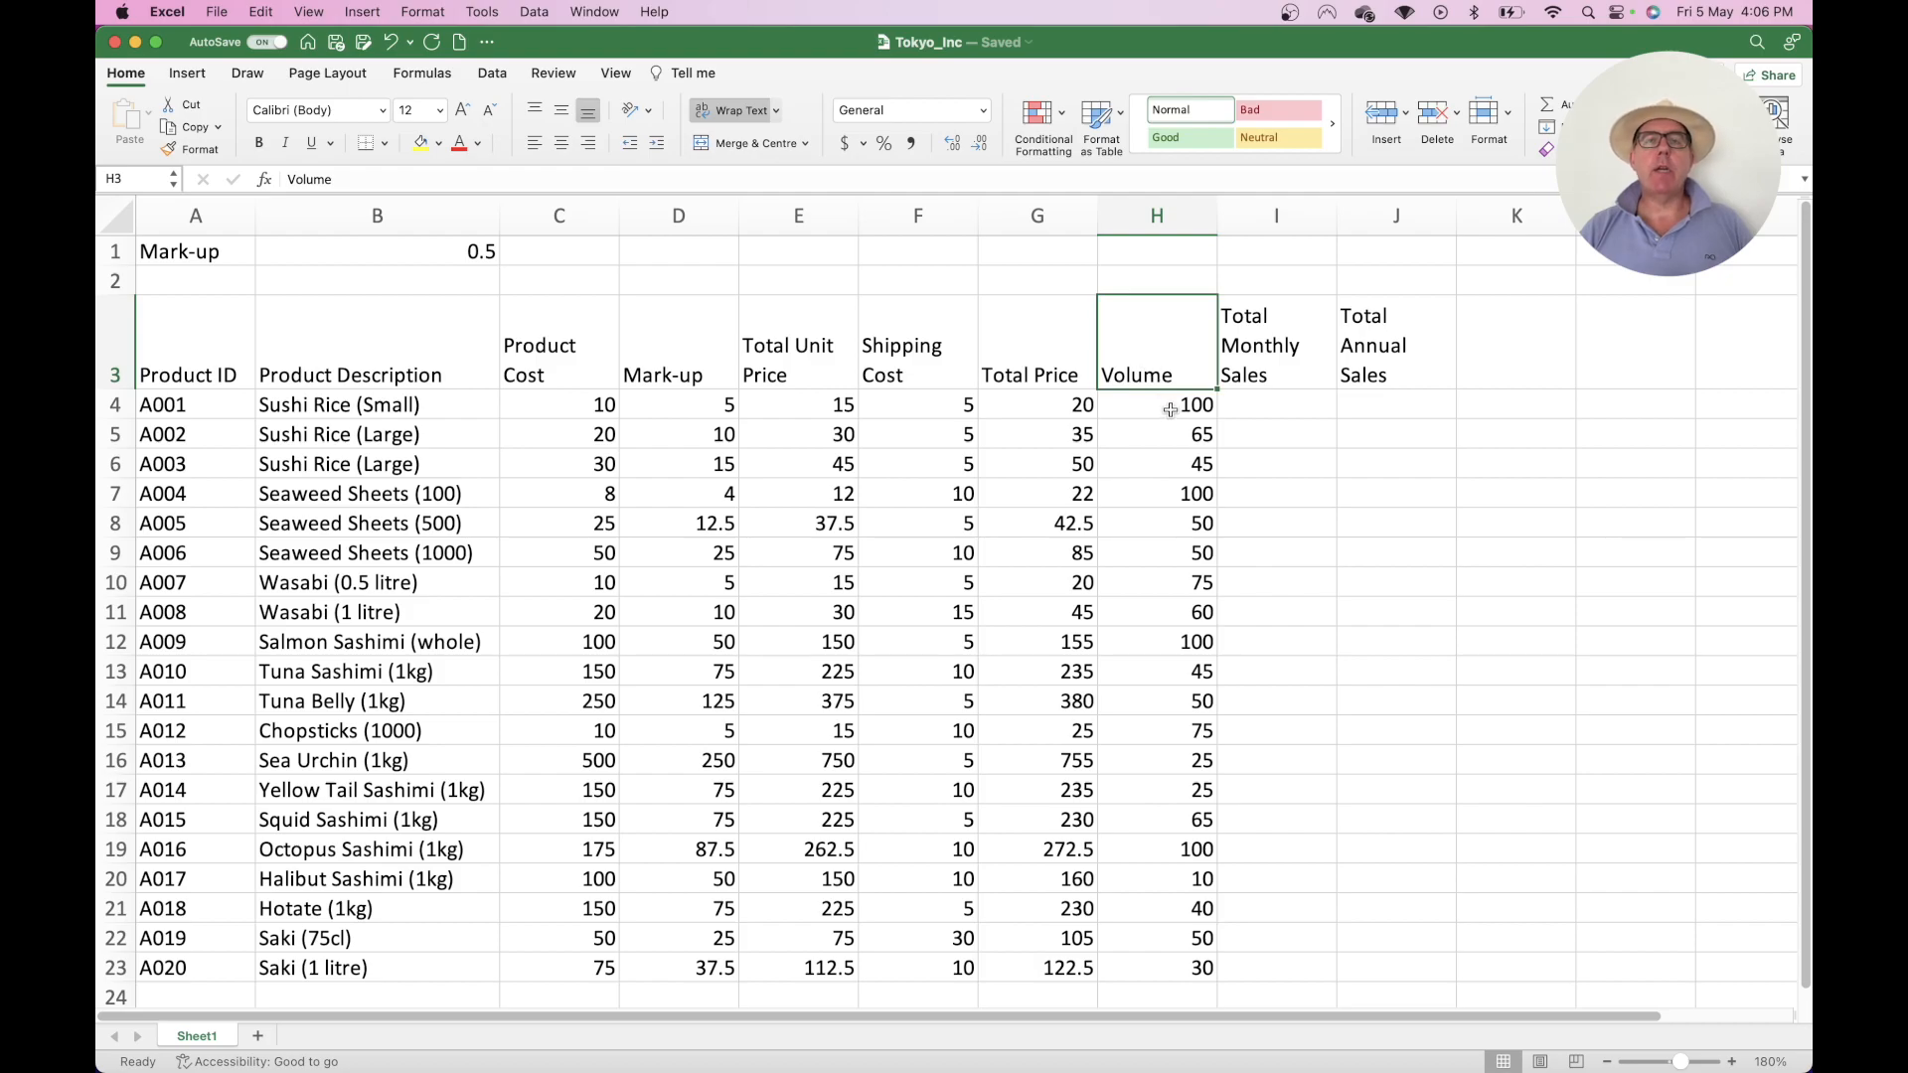
Calculate total monthly sales in I4 with the formula =G4*H4 and fill it down through I23
left_click(1257, 407)
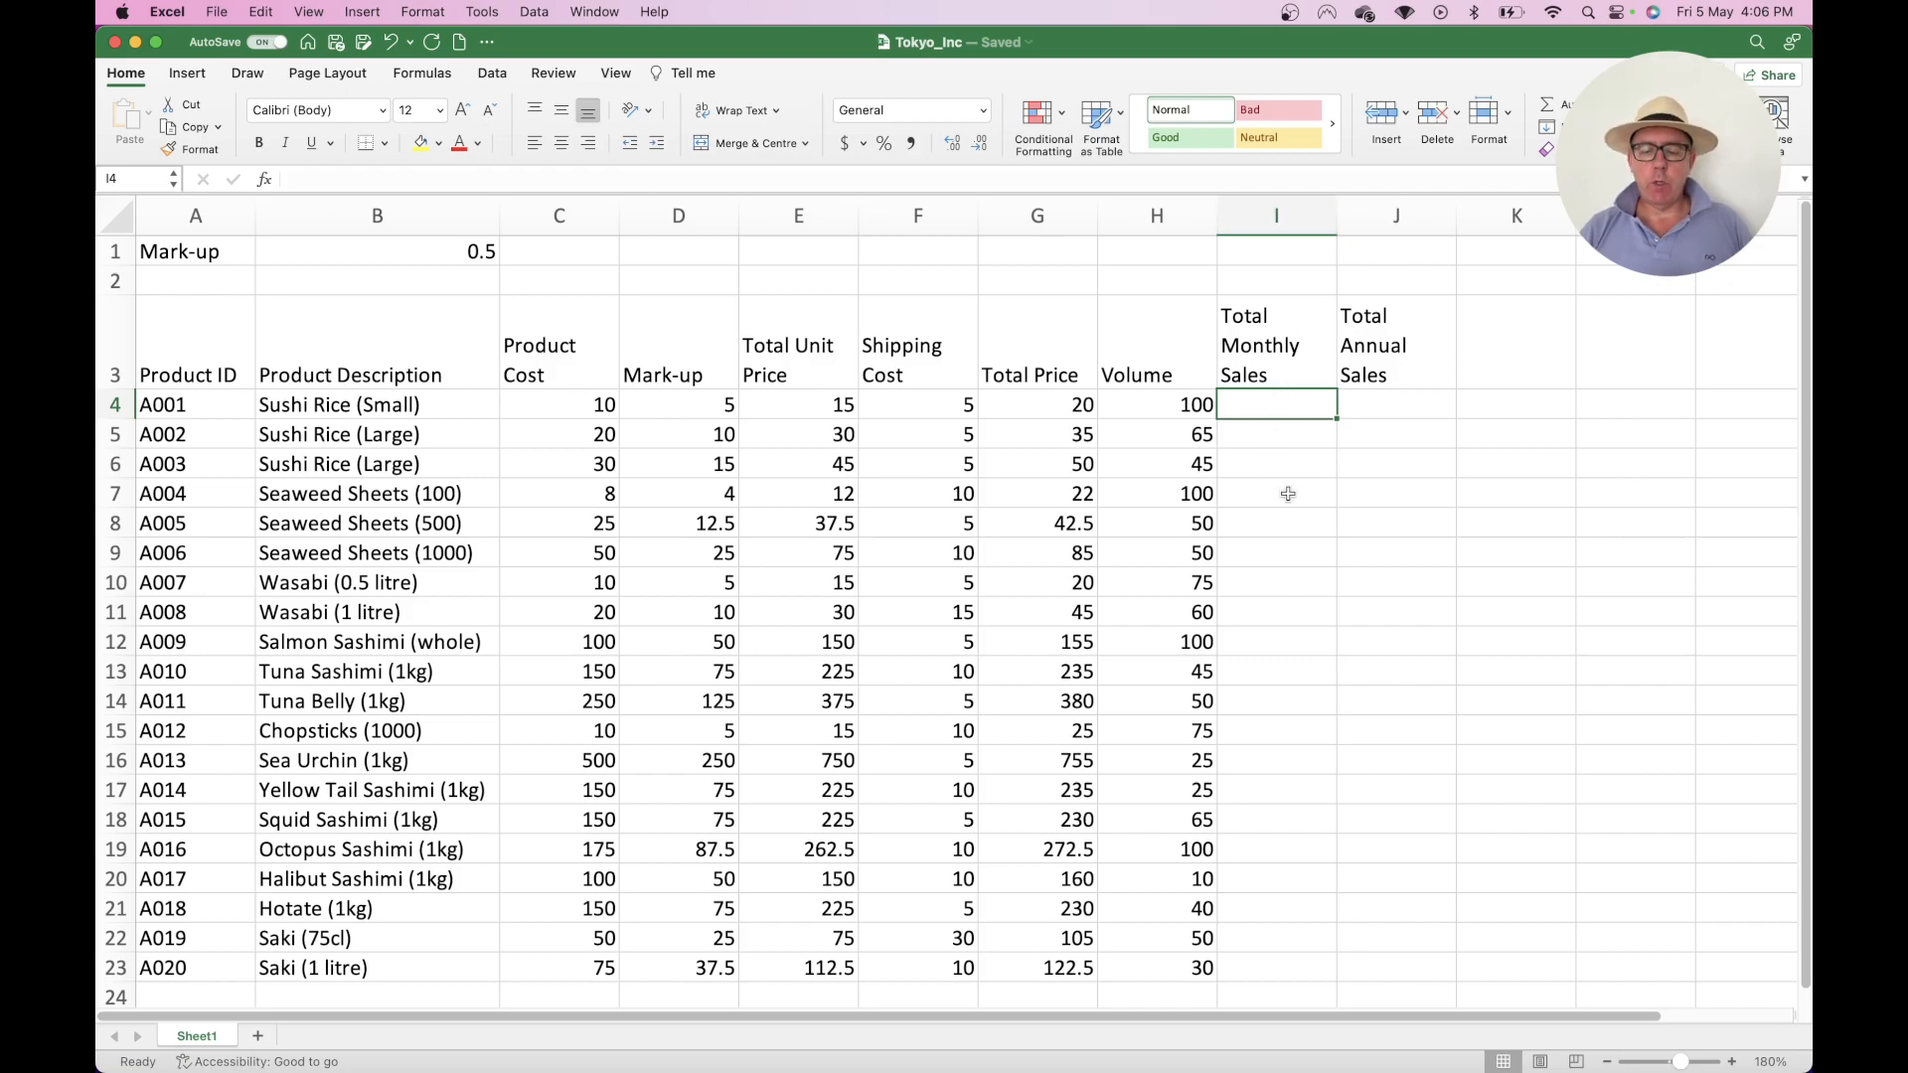
type("=")
key("Left")
key("Left")
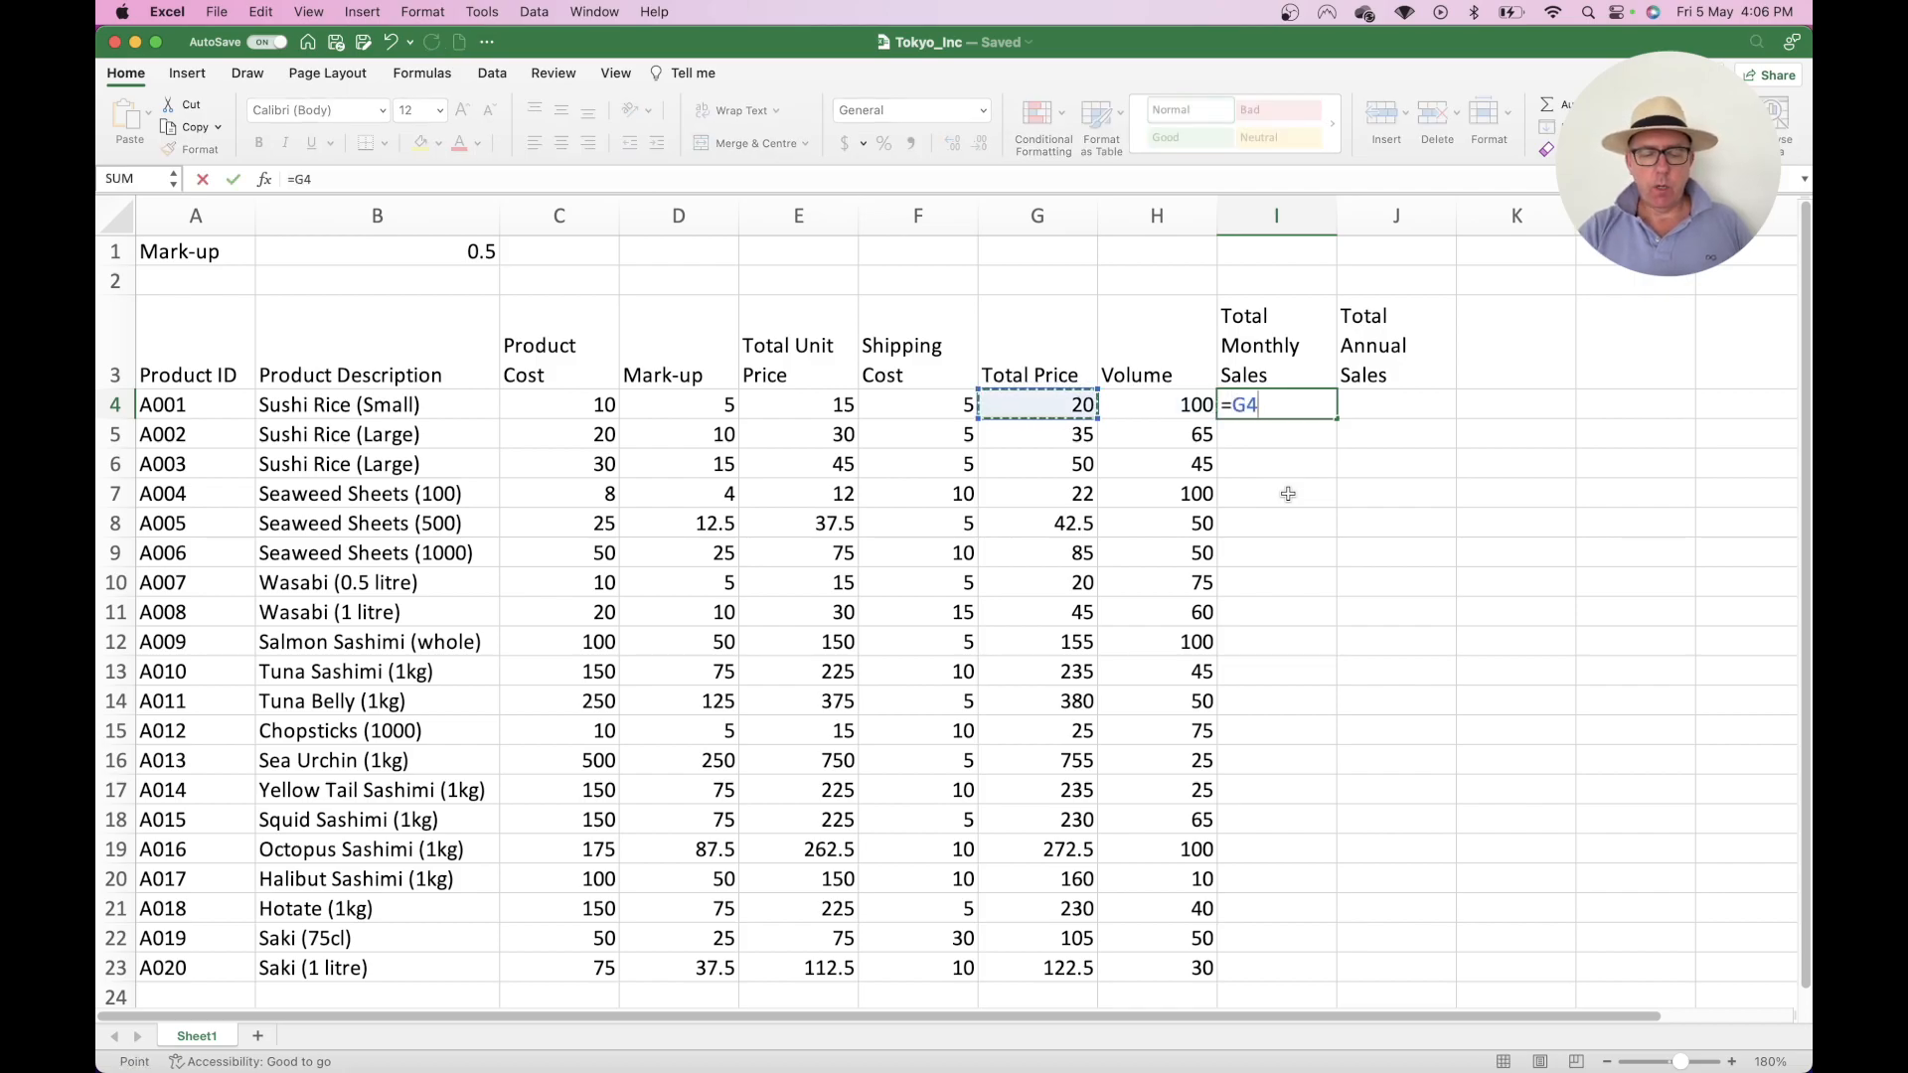
type("*")
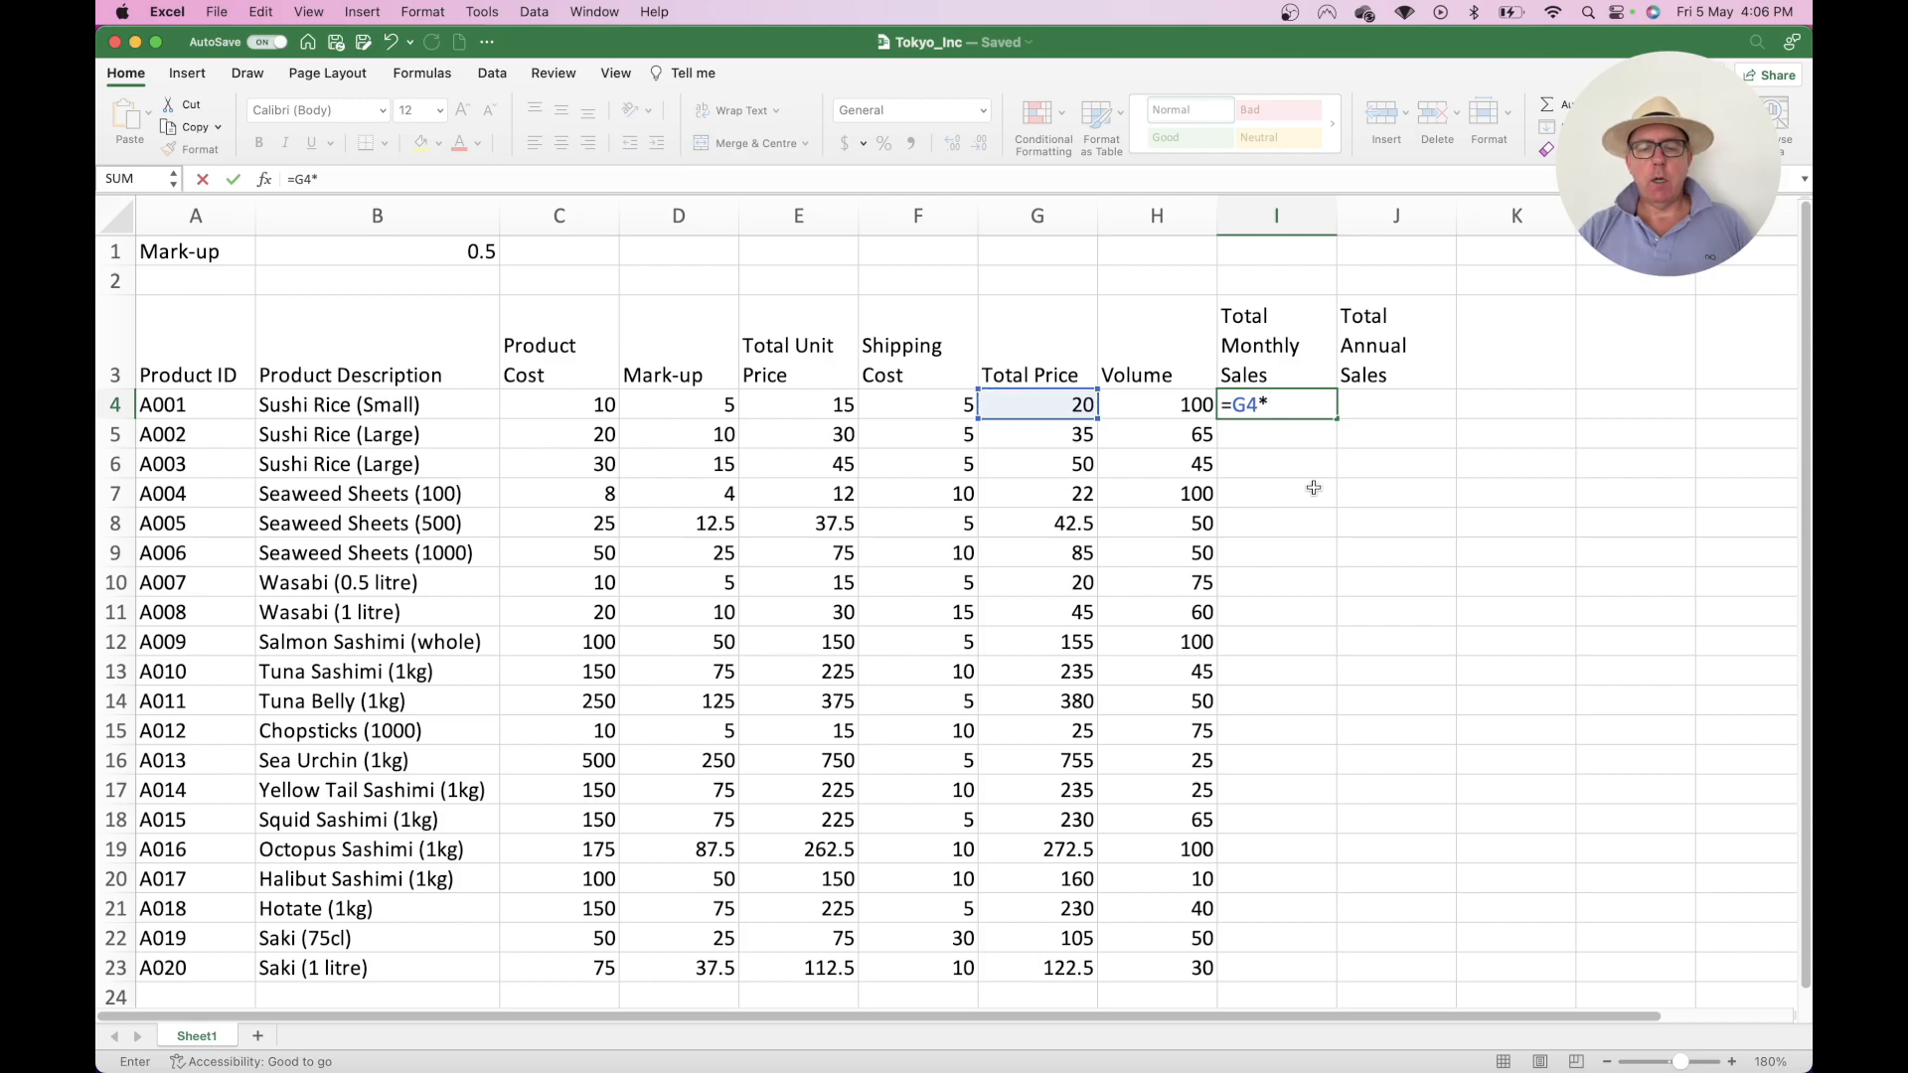
left_click(1170, 408)
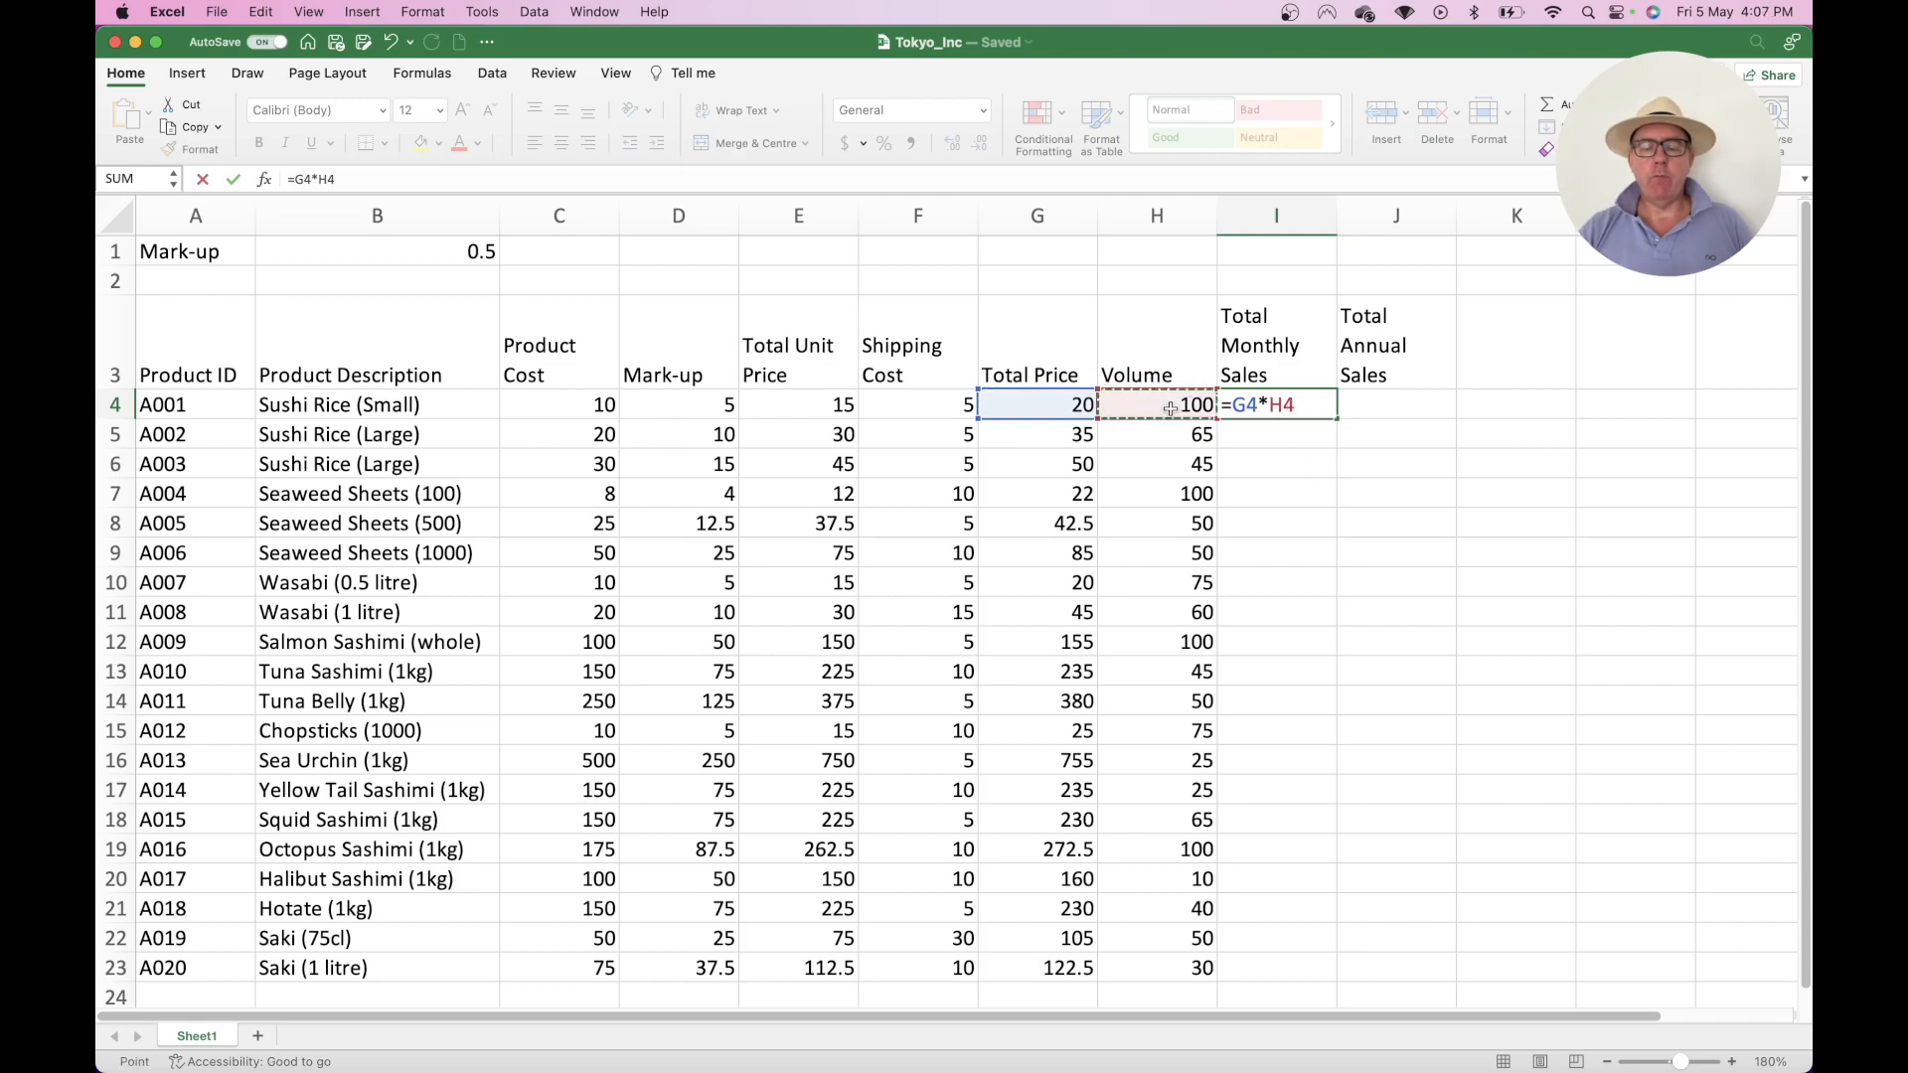
key("Return")
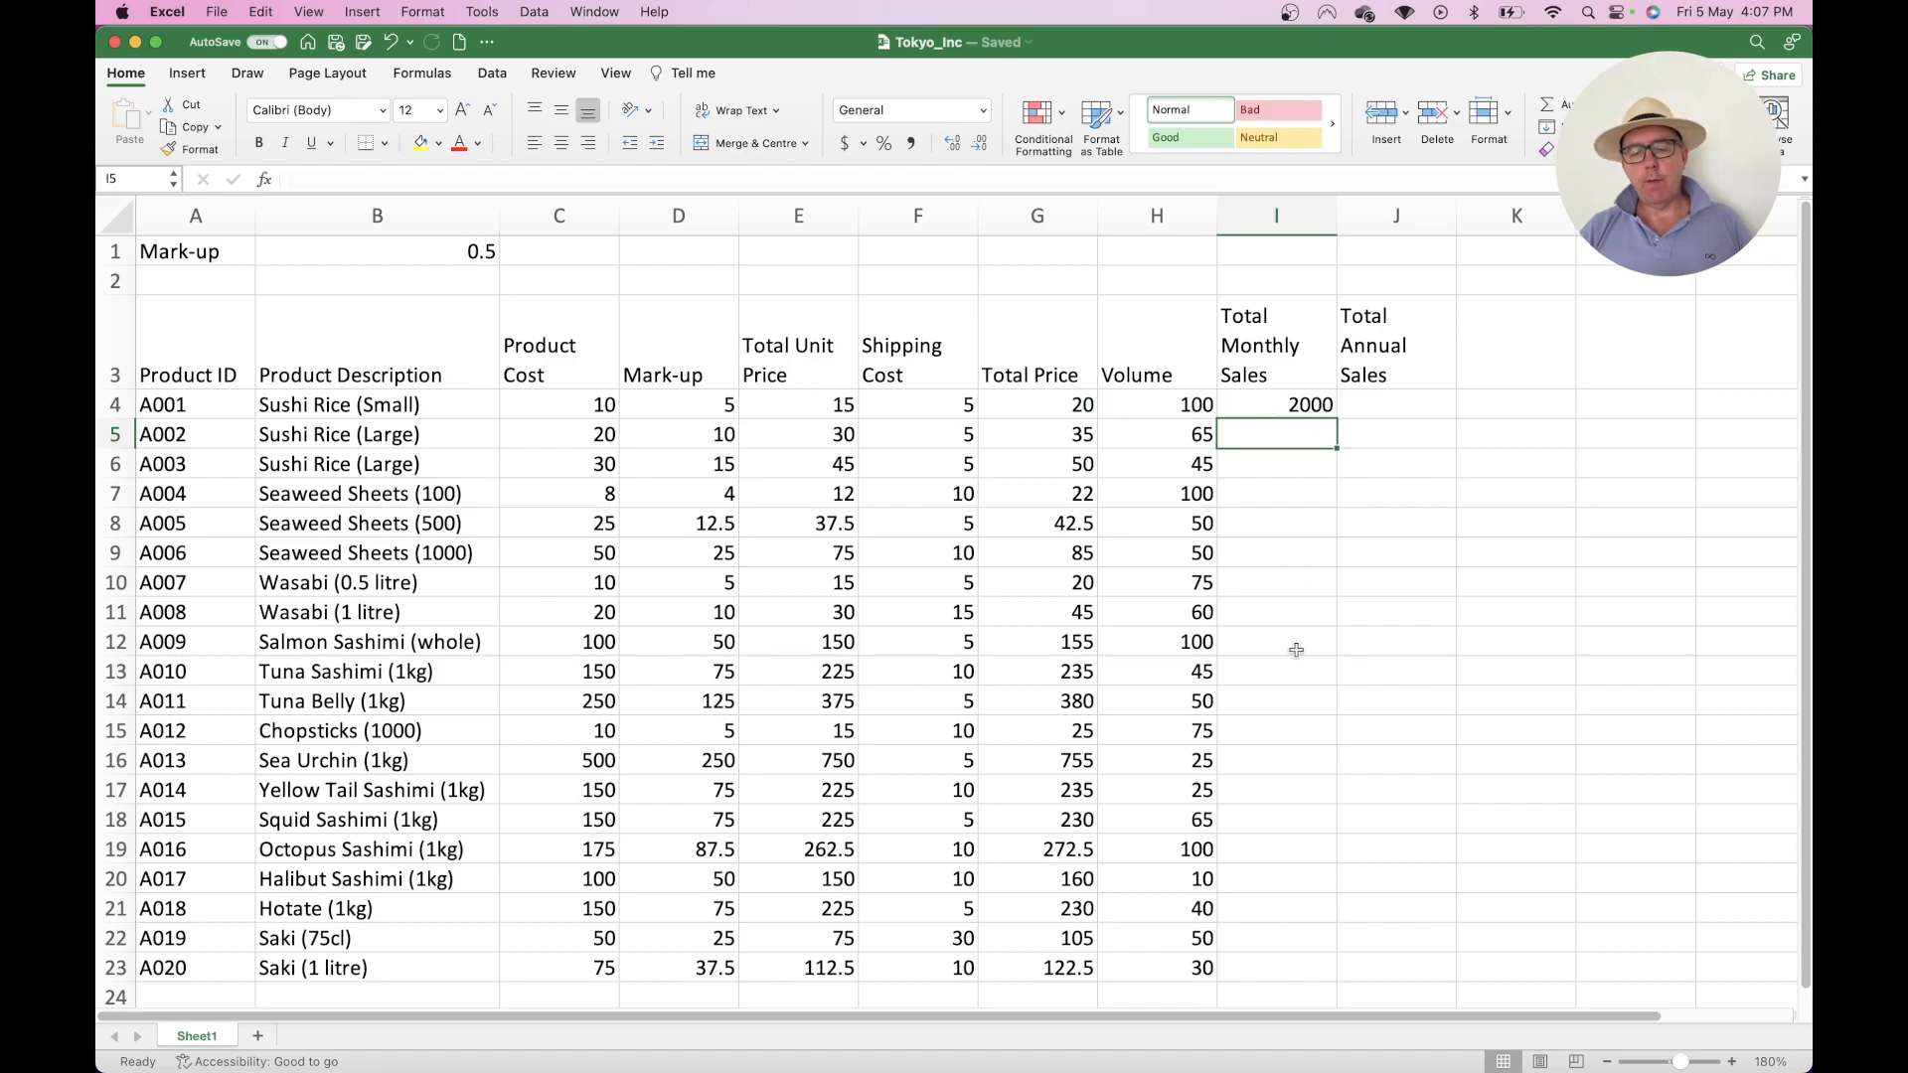
left_click(1290, 402)
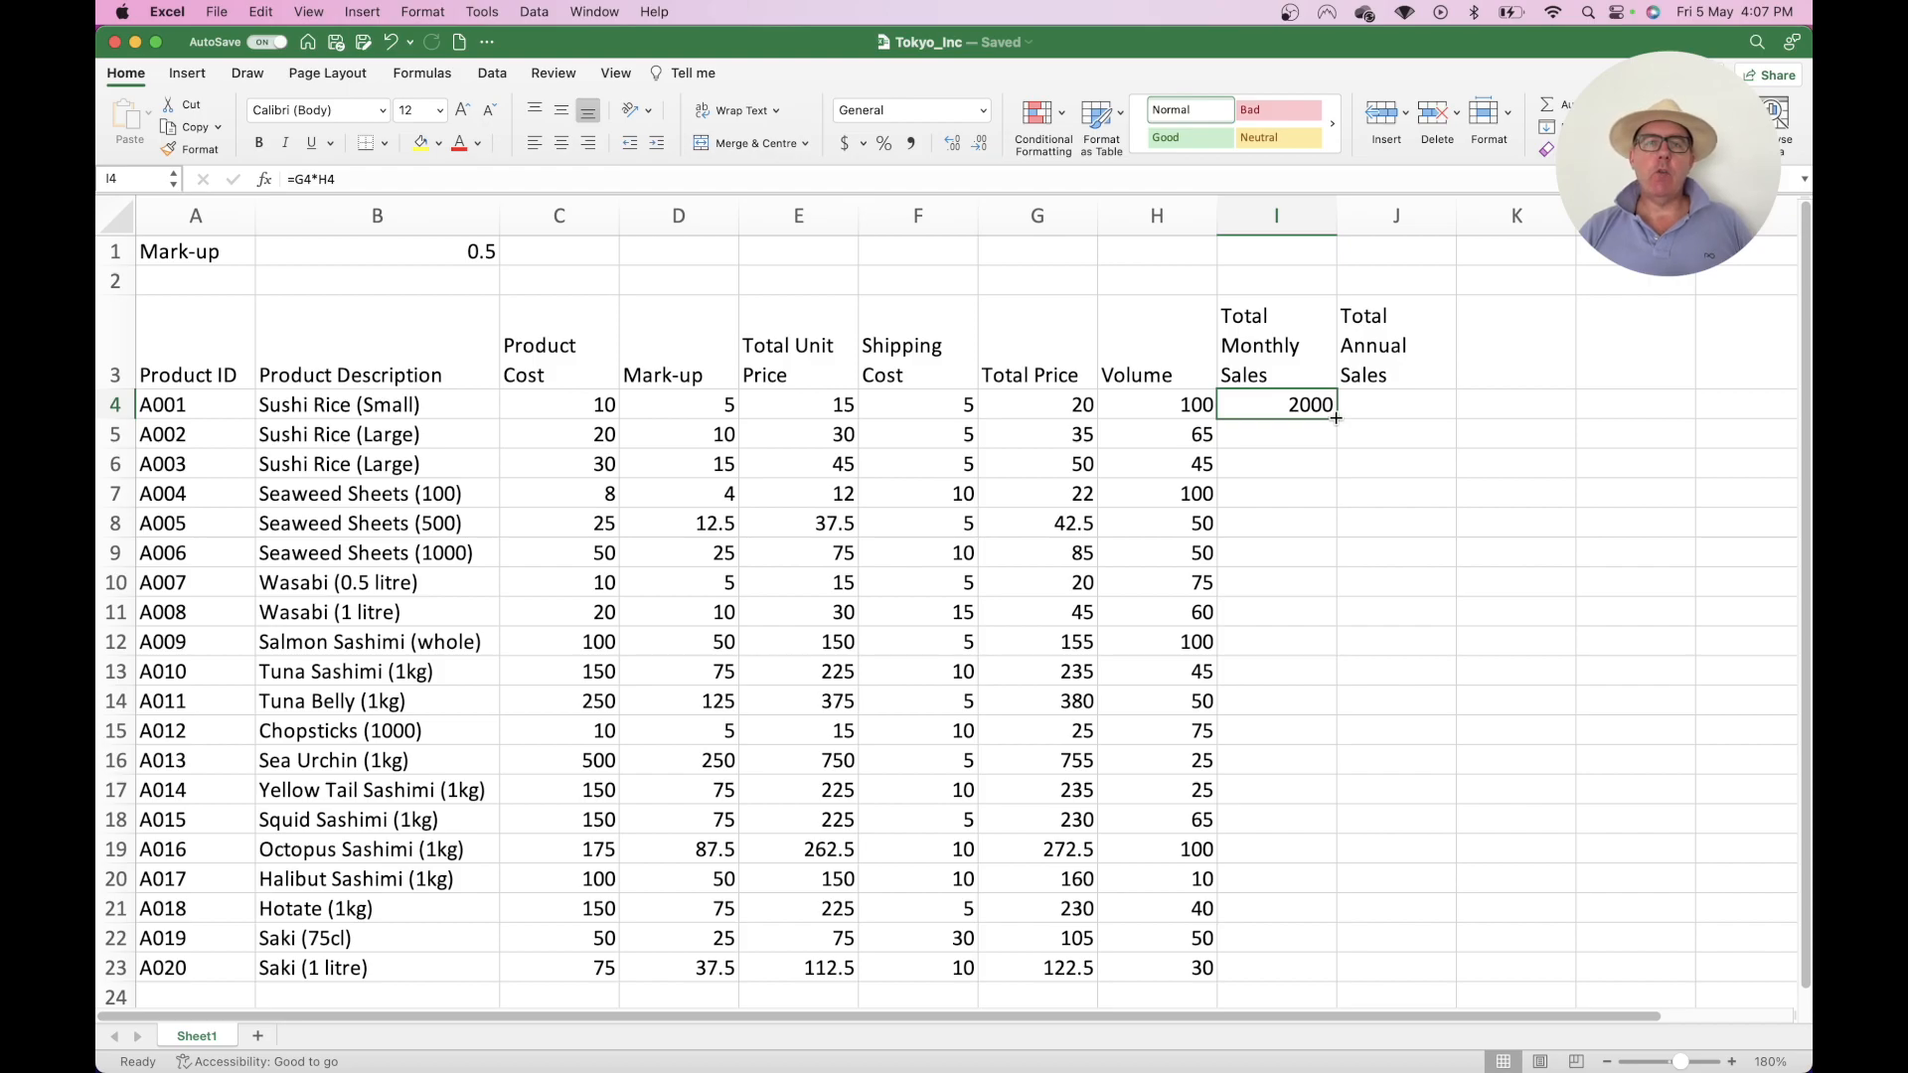
double_click(1336, 418)
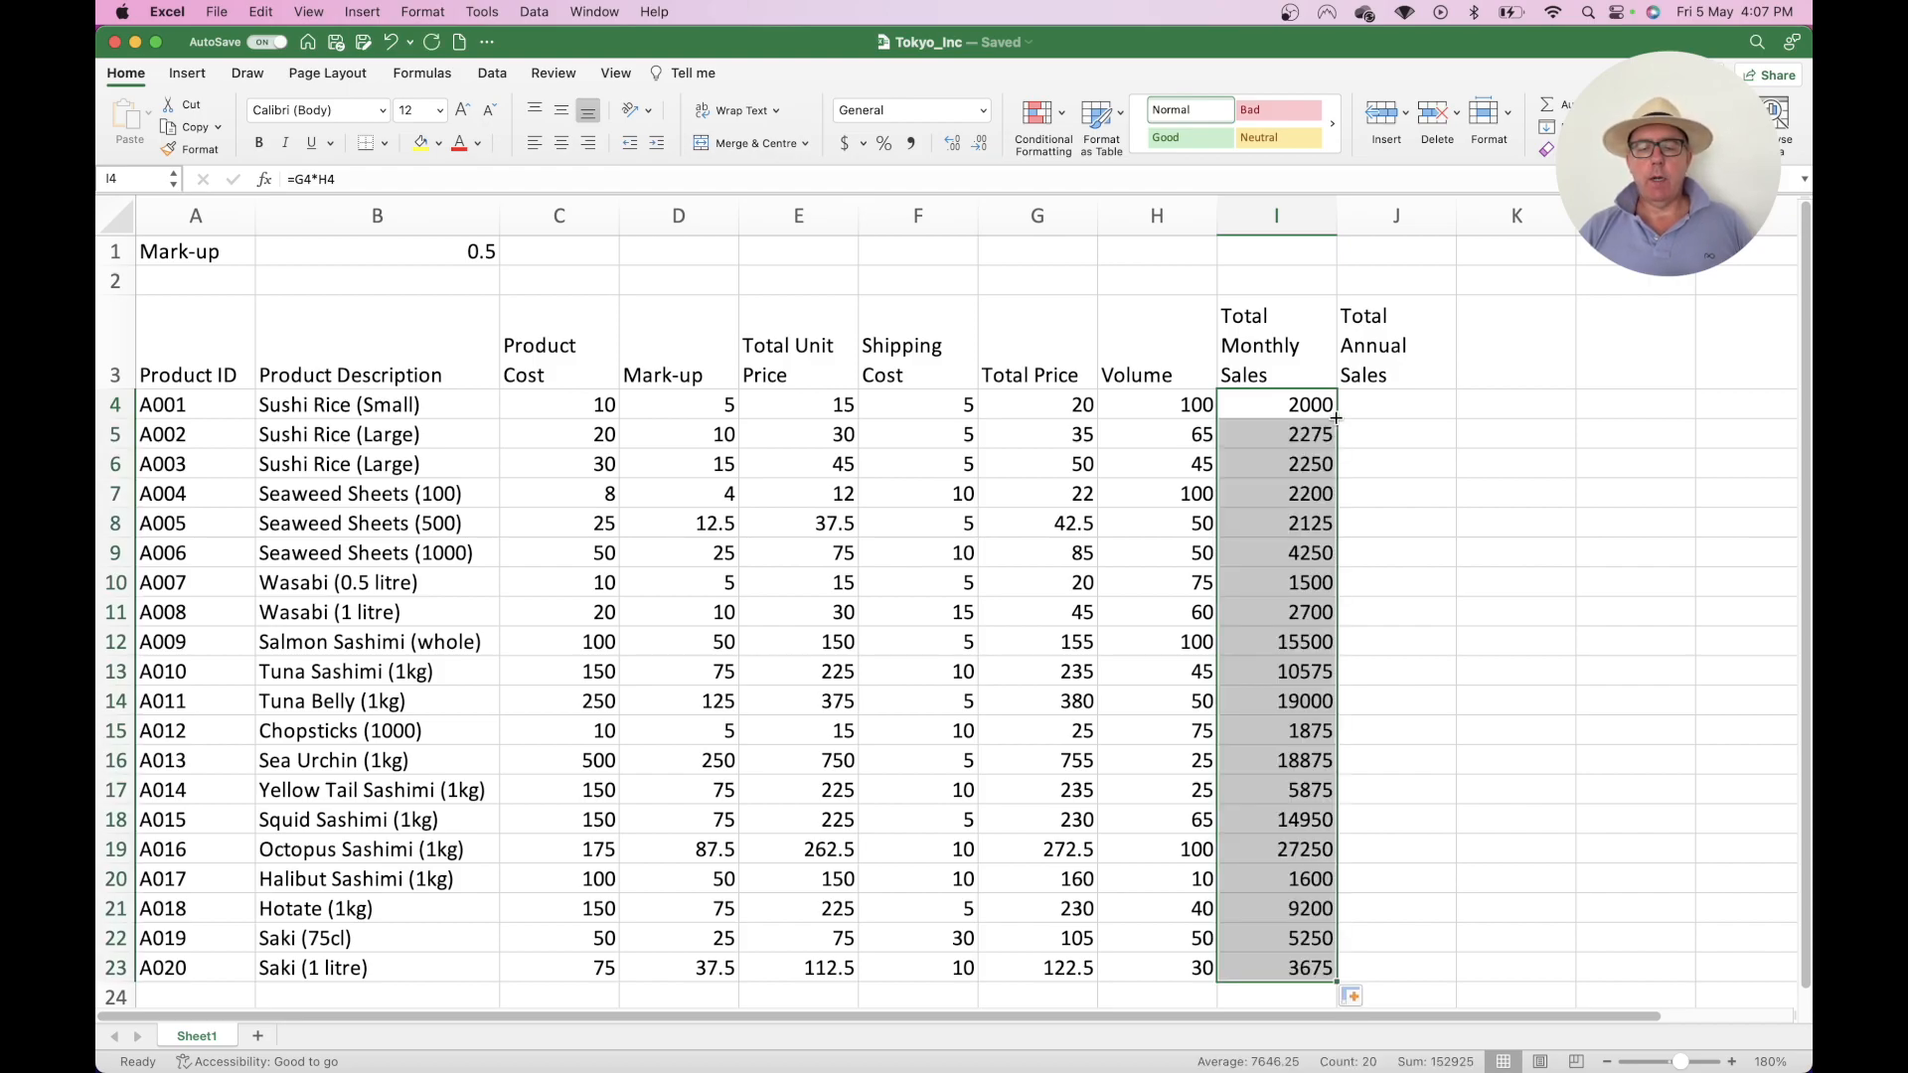
Calculate total annual sales in J4 with the formula =I4*12 and fill it down through J23
left_click(1383, 402)
type("=")
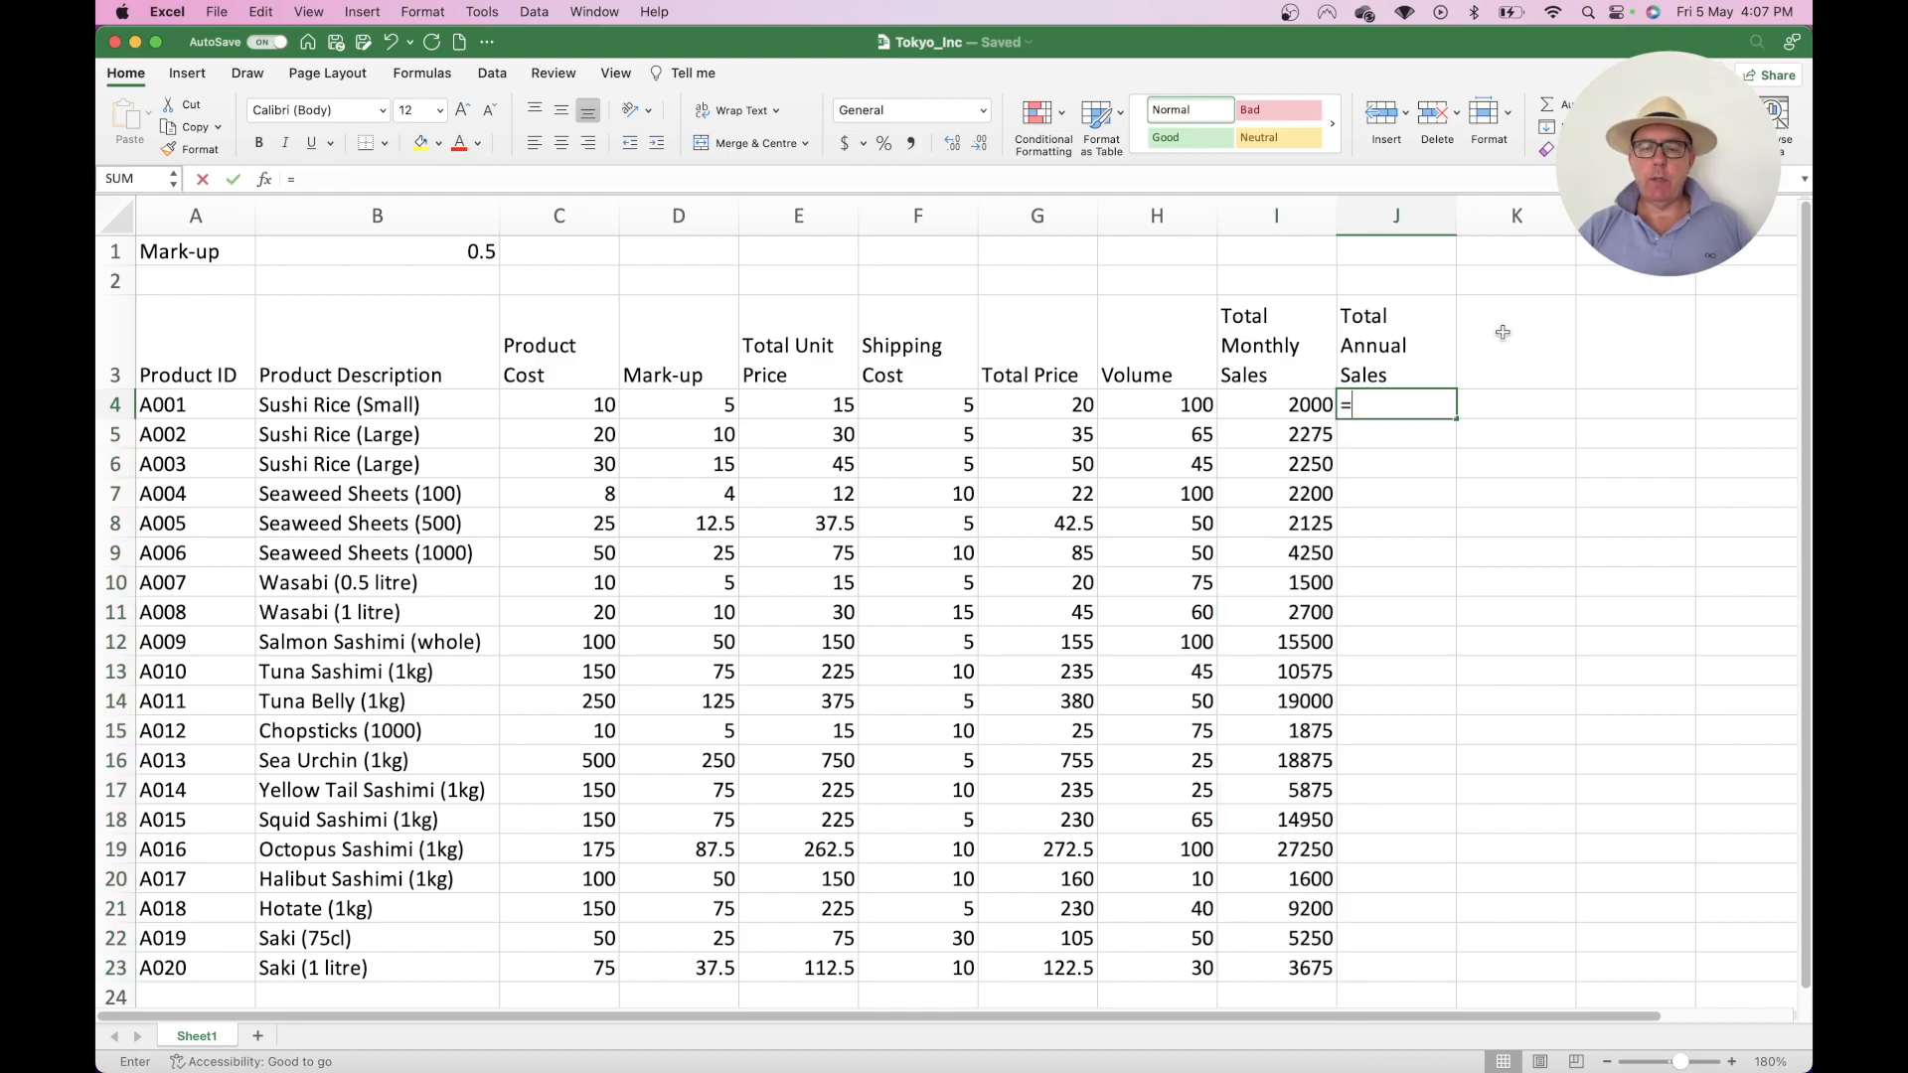
key("Left")
type("*12")
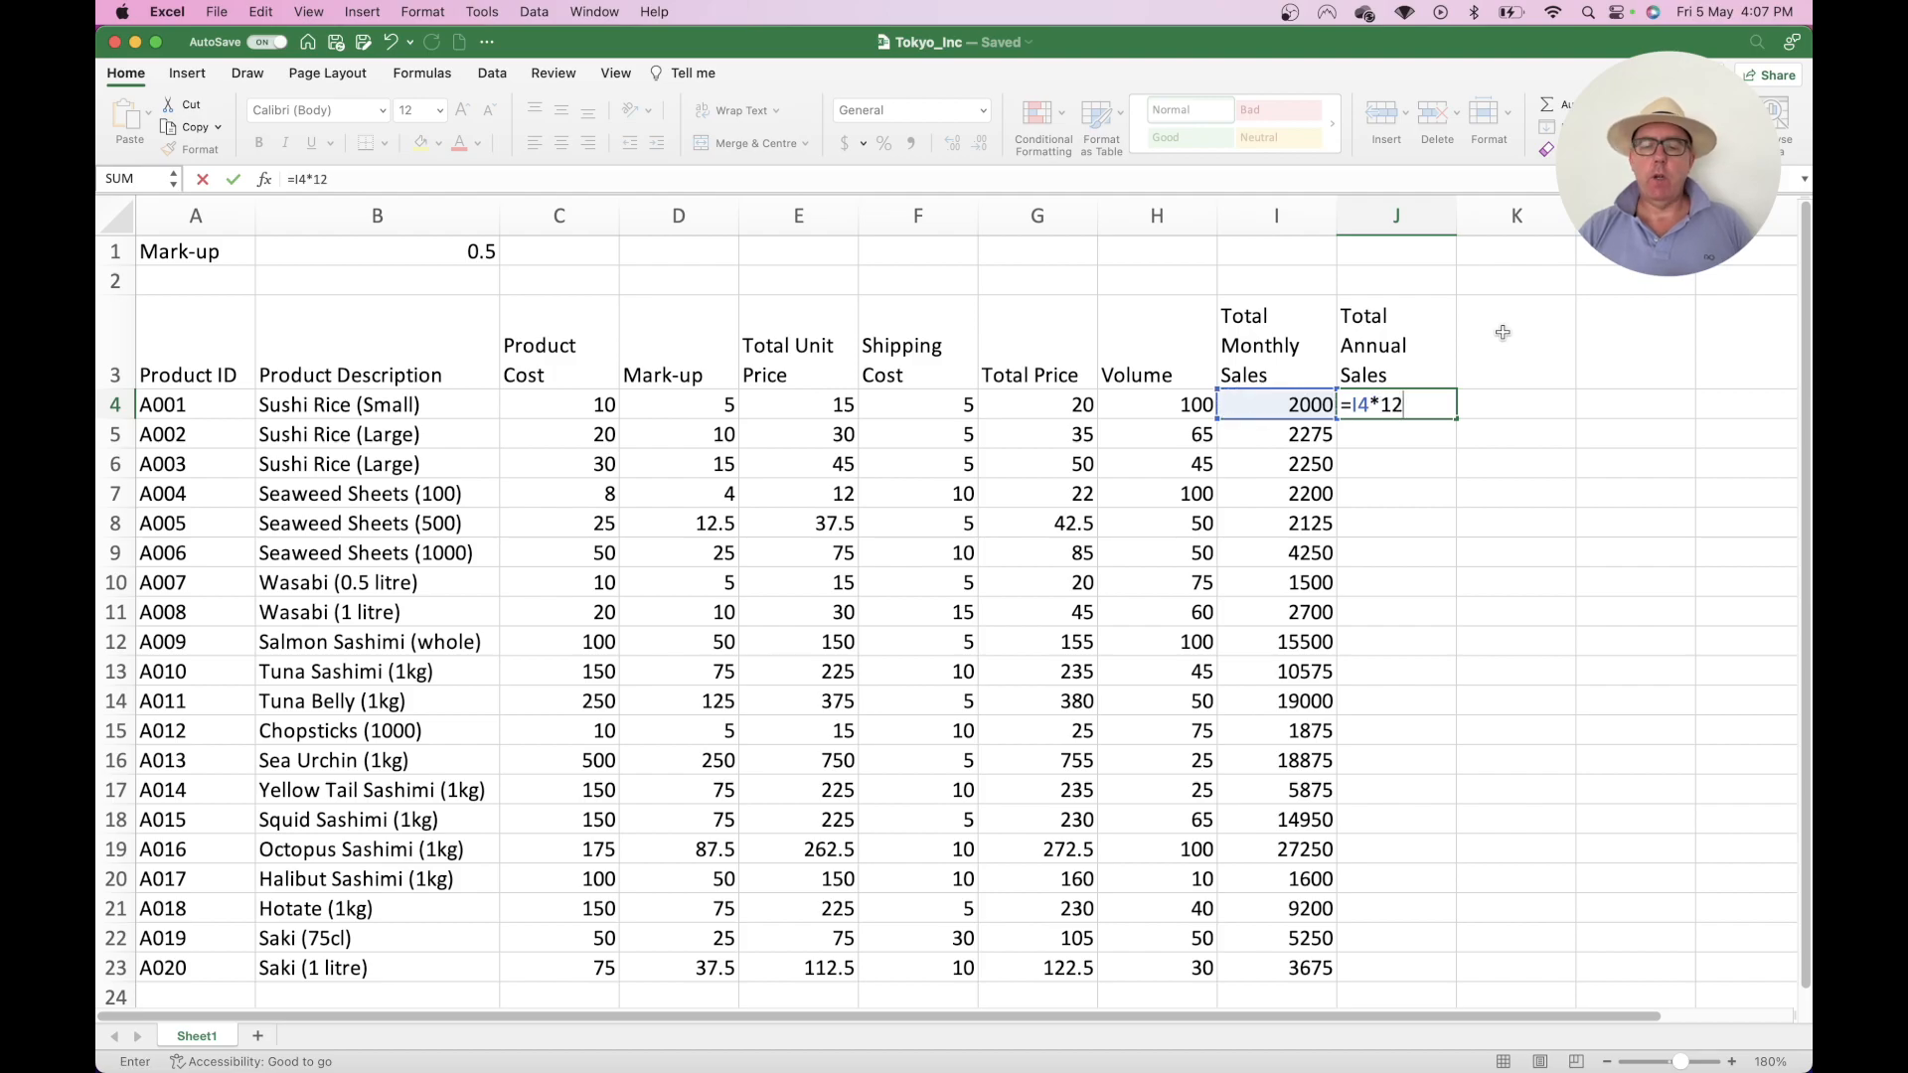
key("Return")
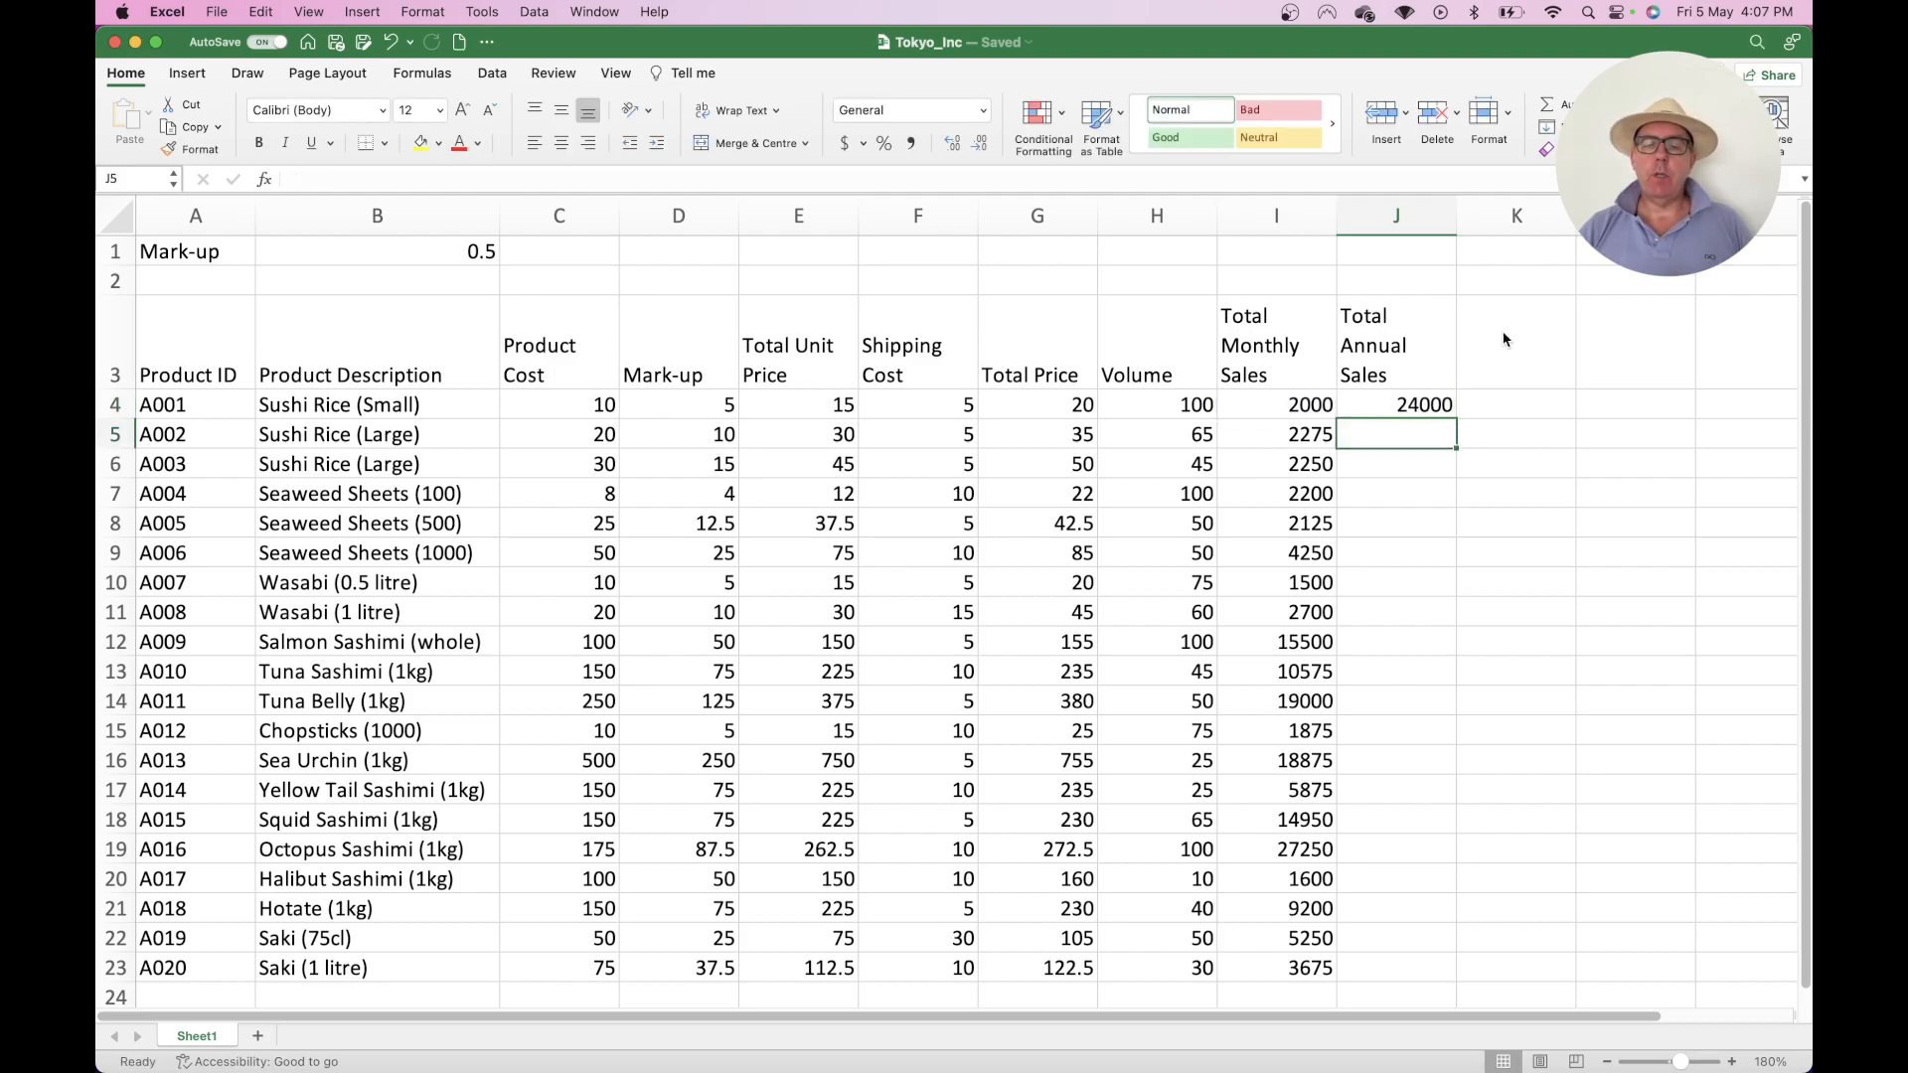
left_click(1436, 404)
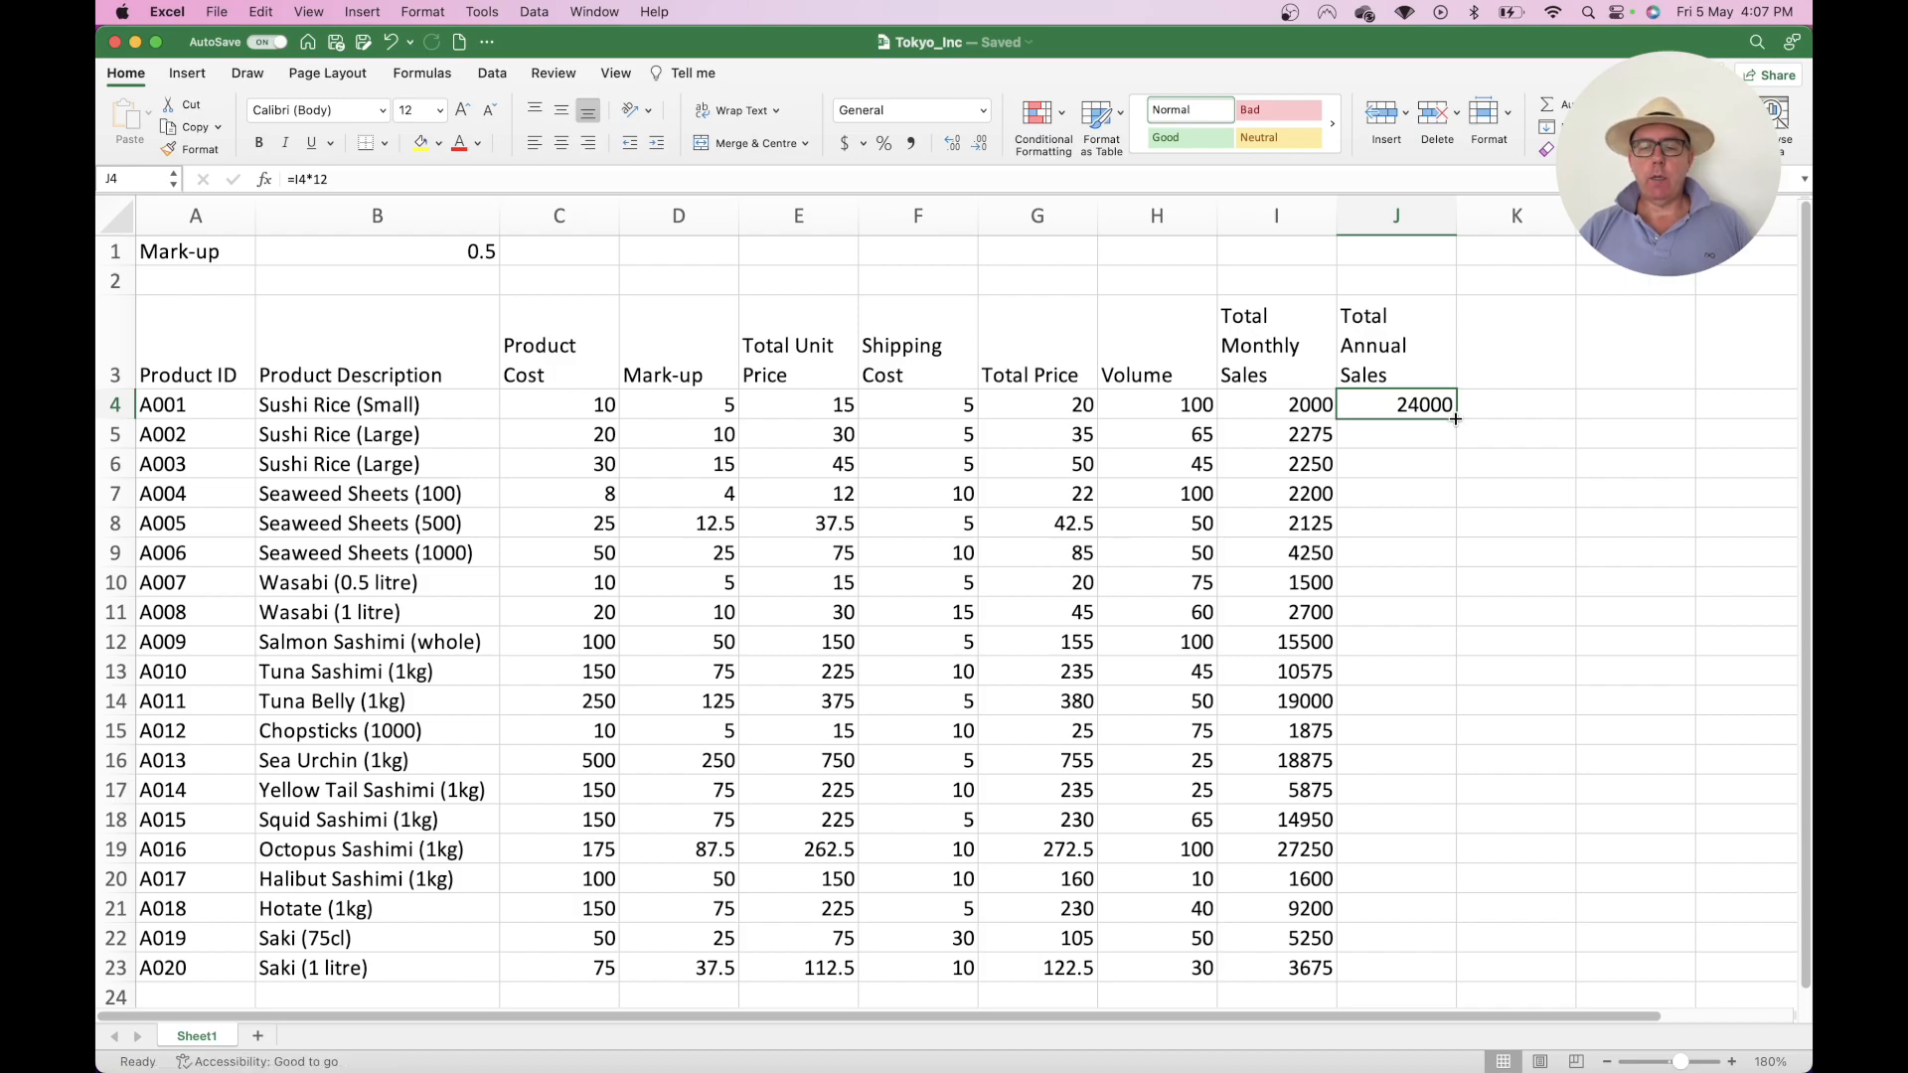
double_click(1455, 418)
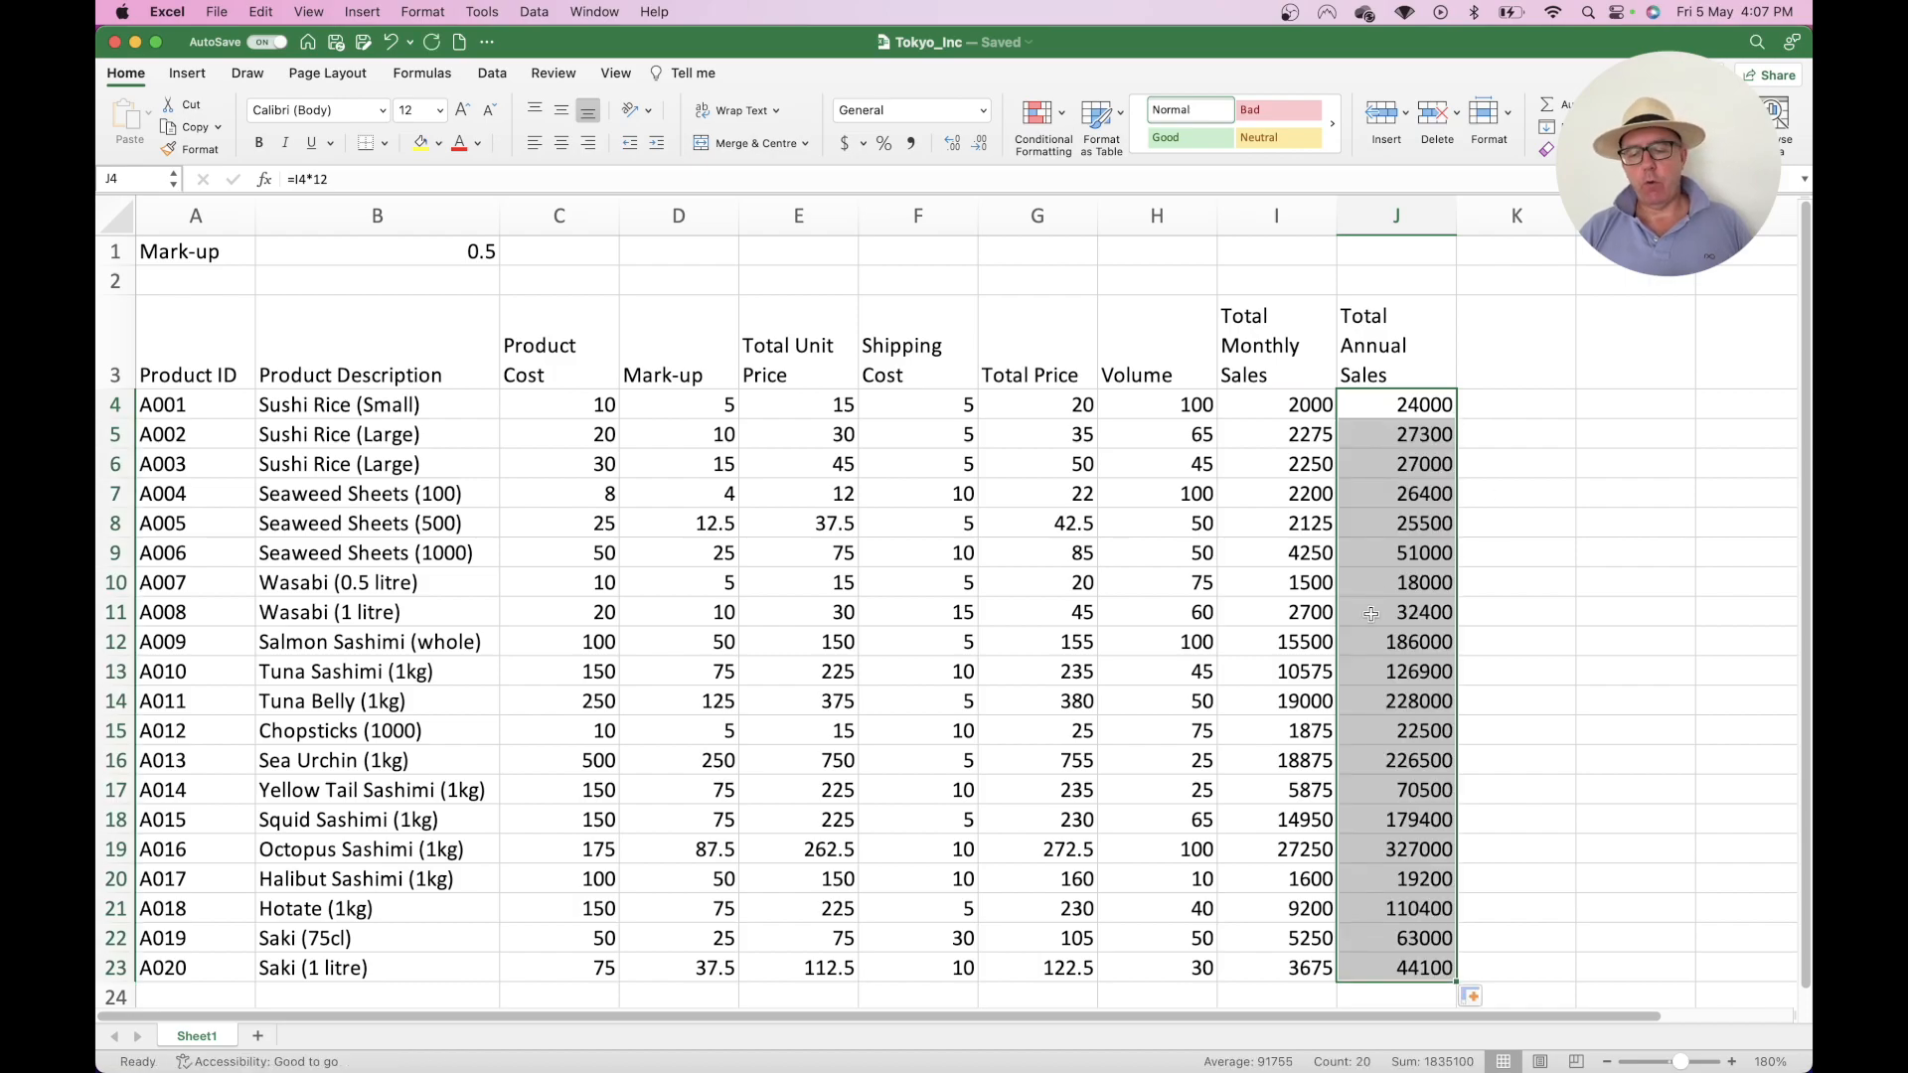
Total the Volume column in H24 with the formula =sum(H4:H23), with the sheet zoomed to 170%
left_click(1605, 1062)
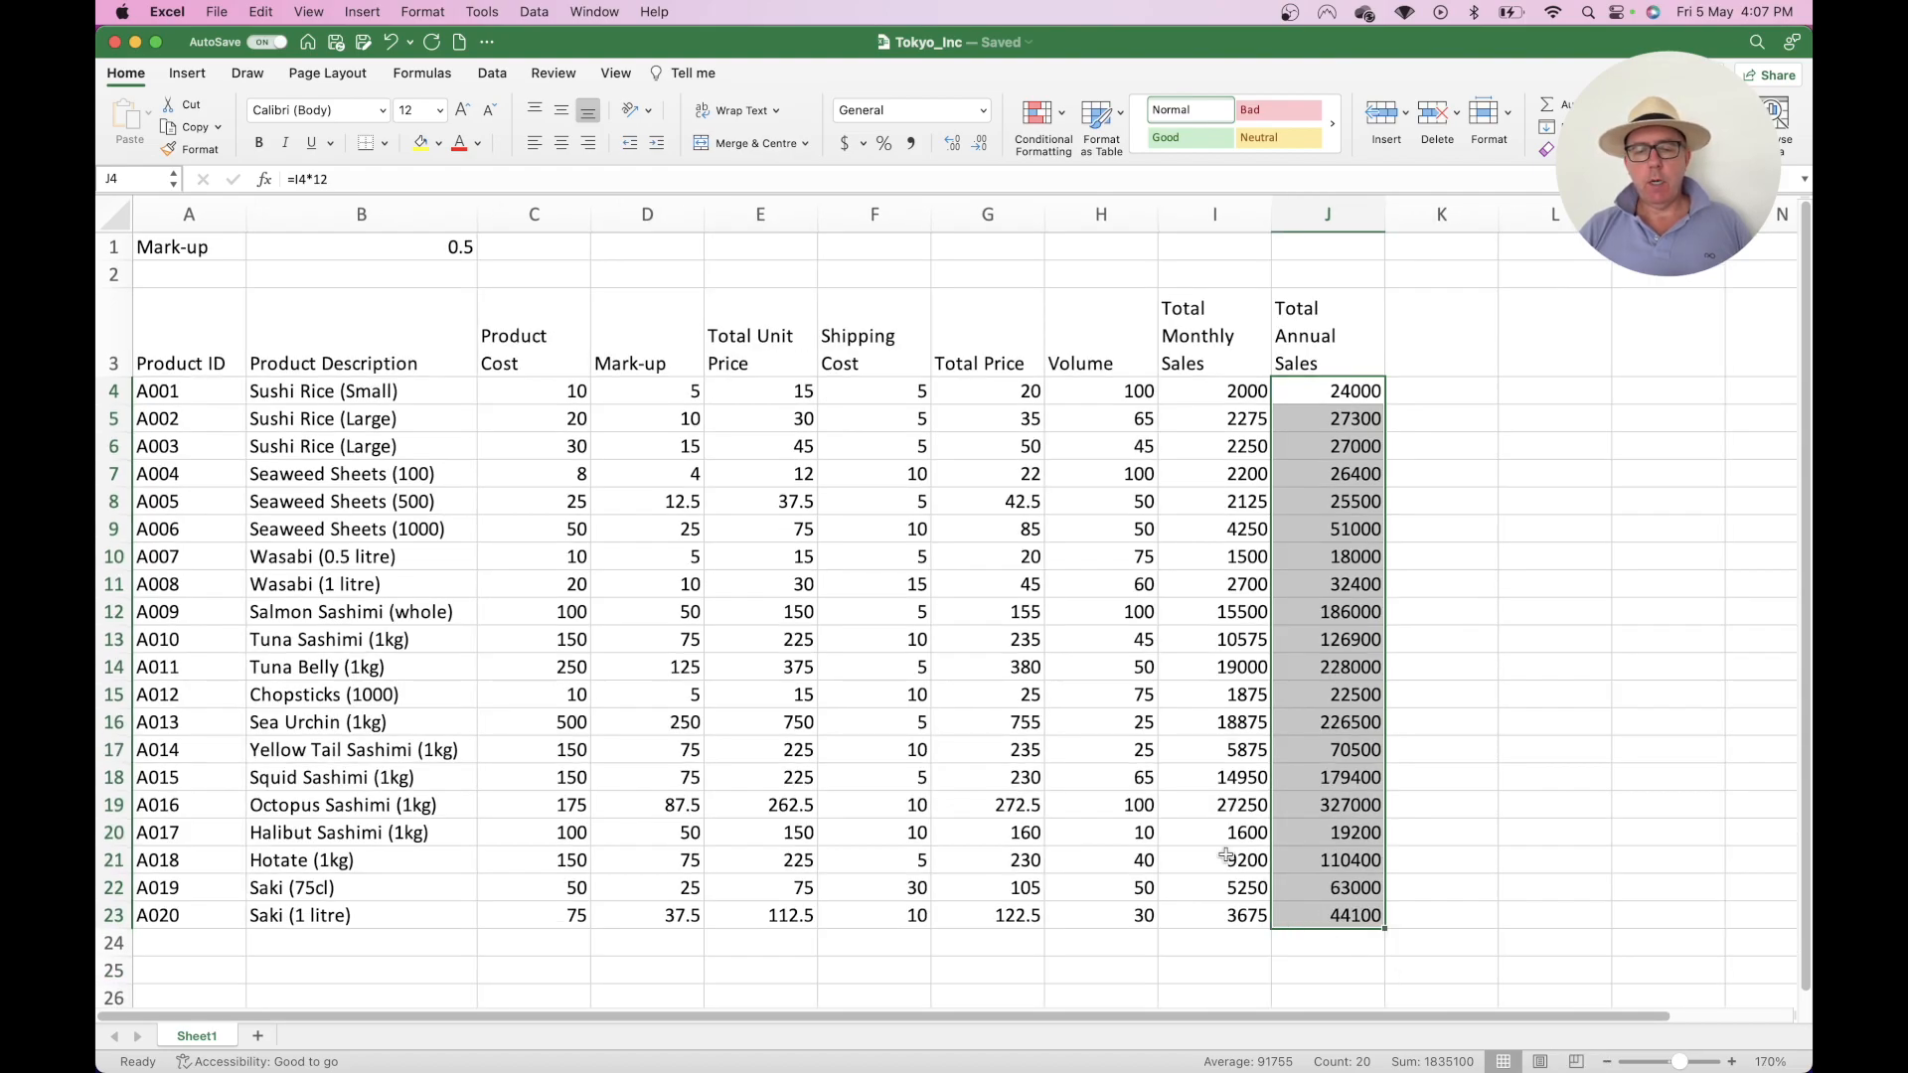
left_click(1125, 938)
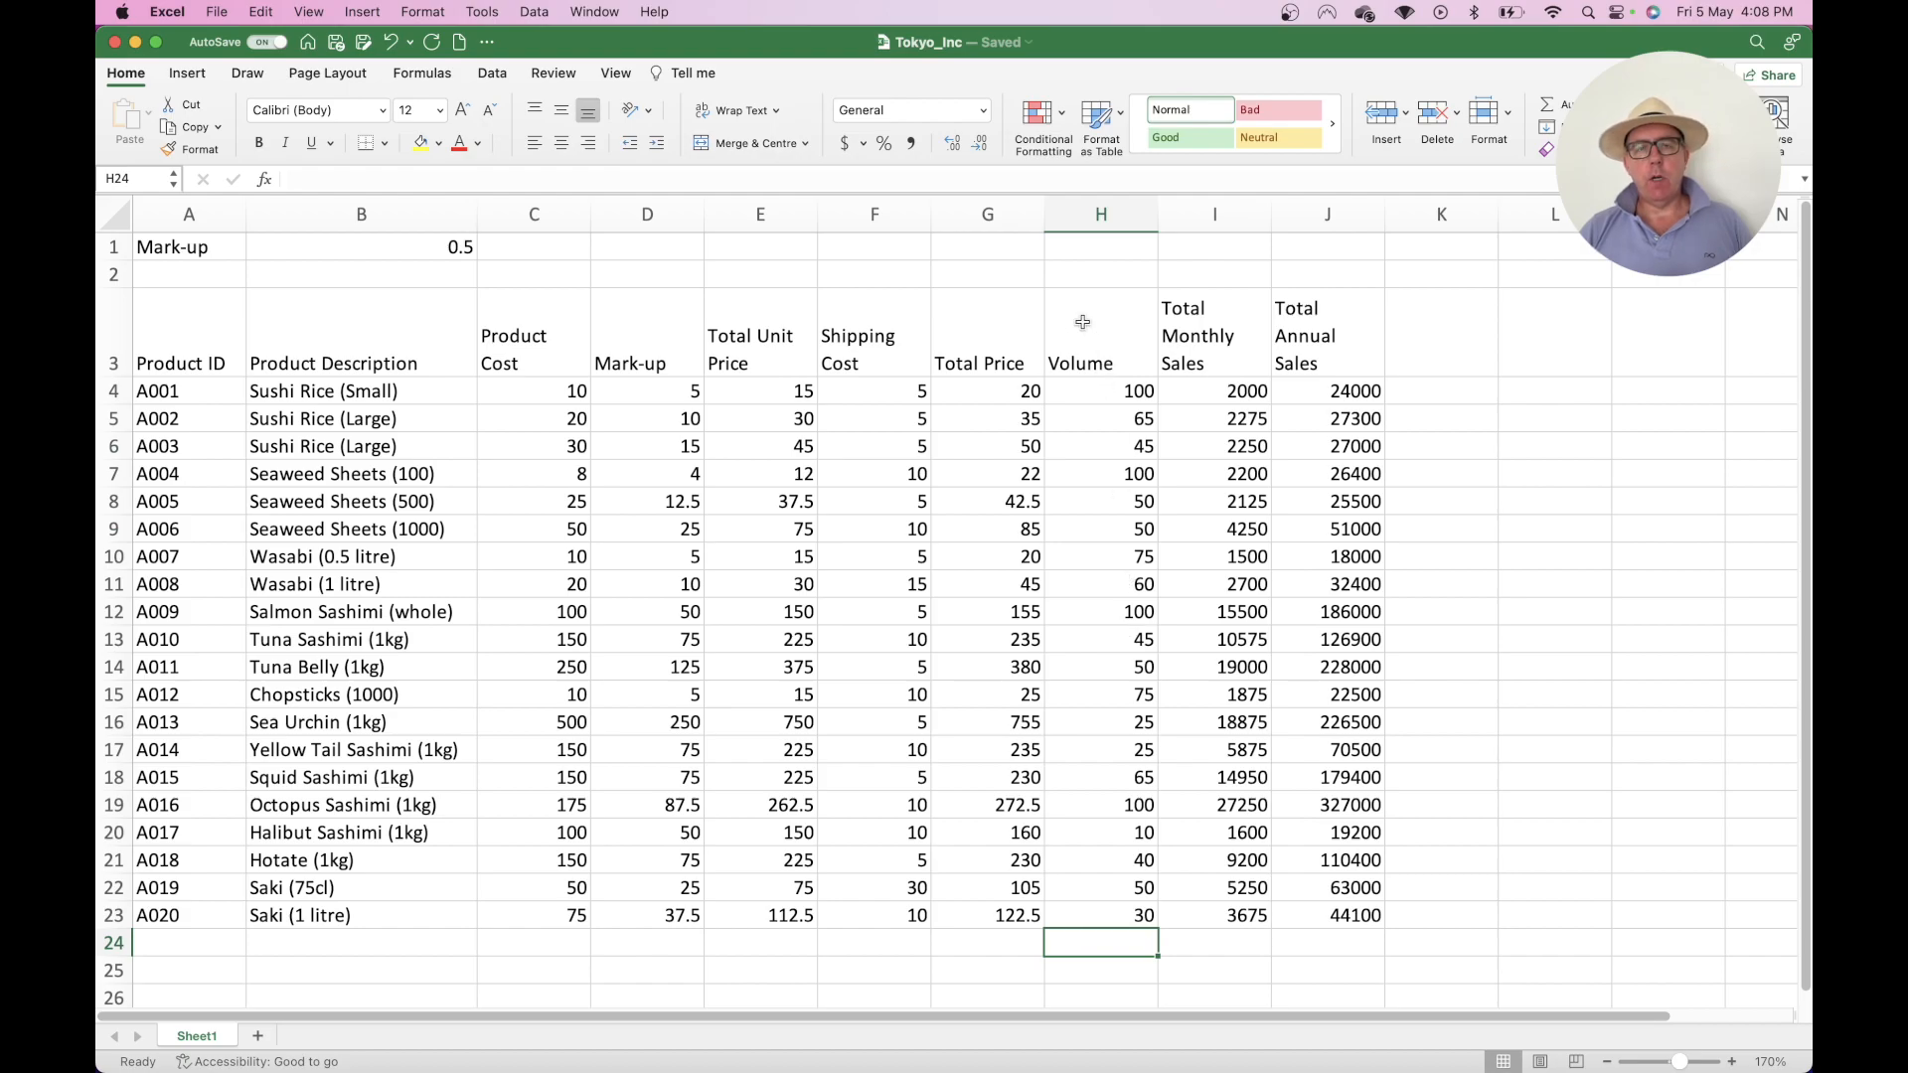
left_click(1233, 938)
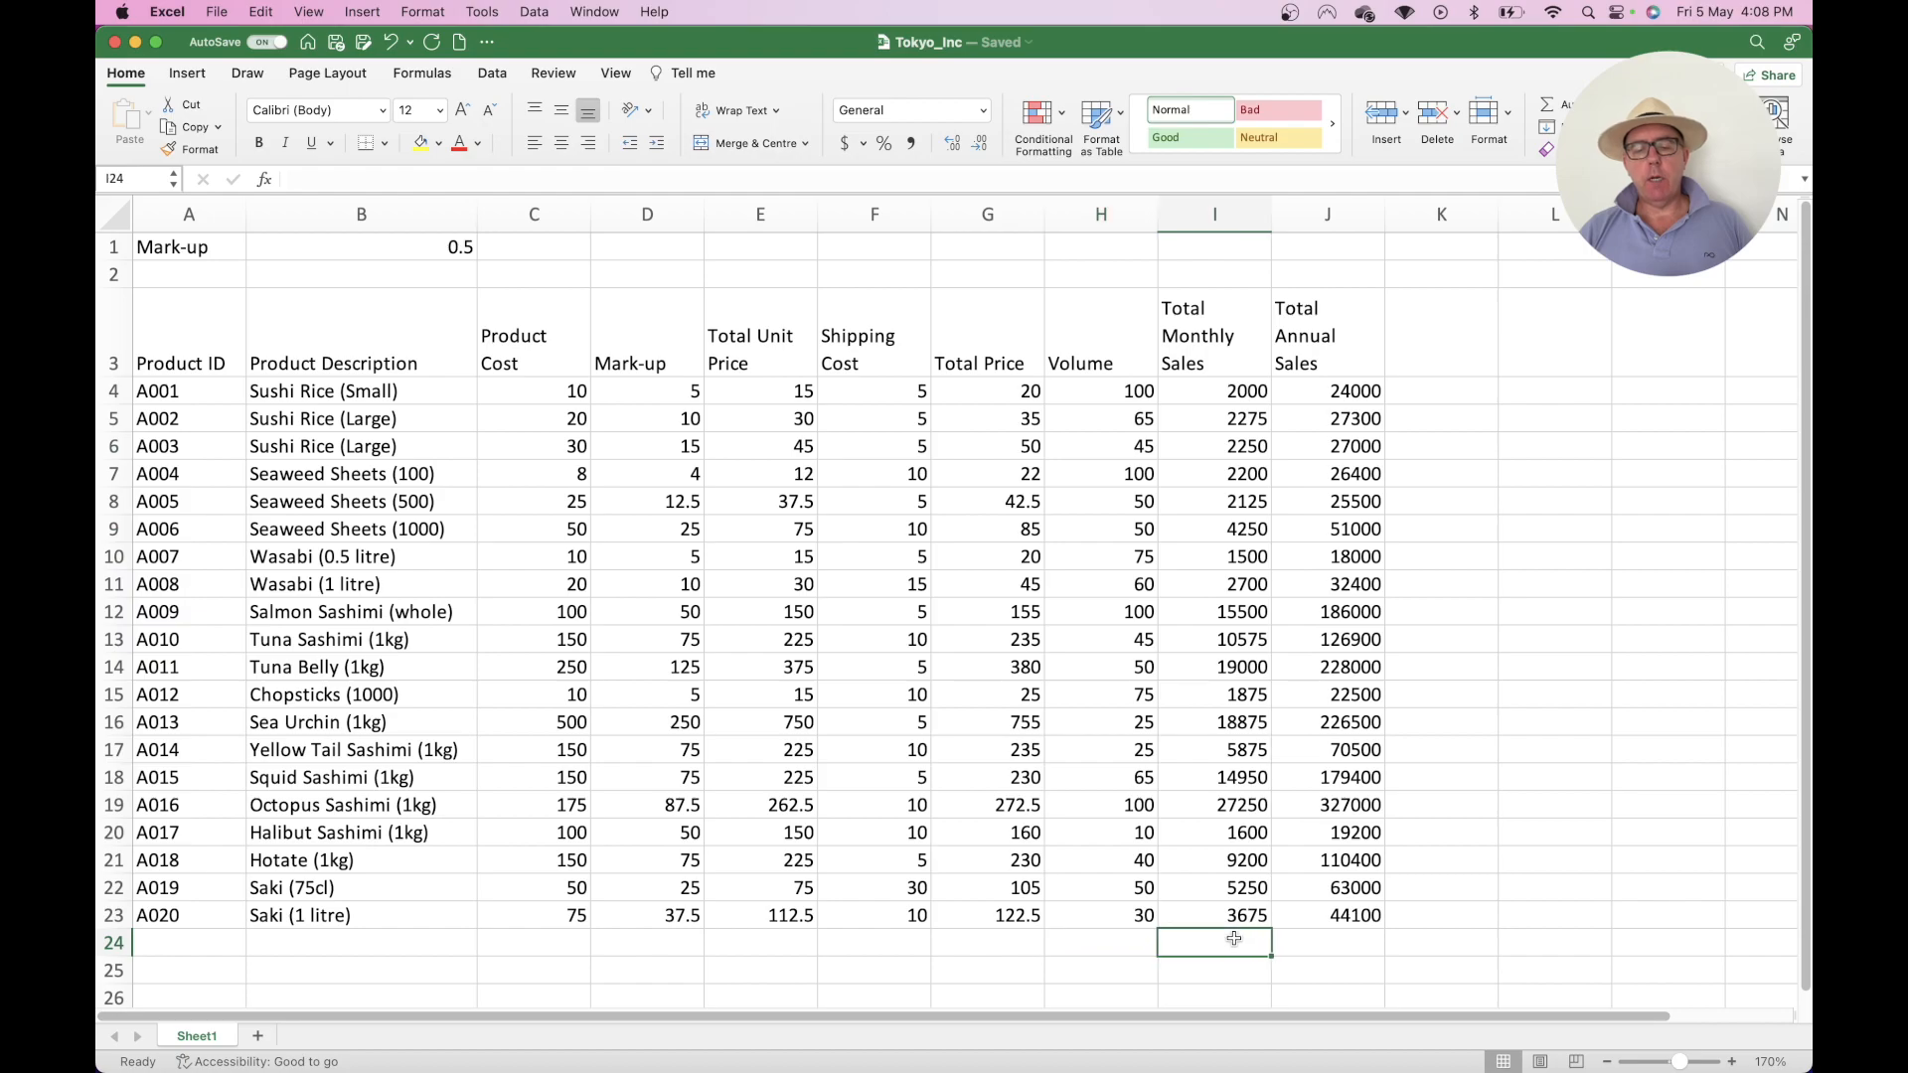
left_click(1337, 937)
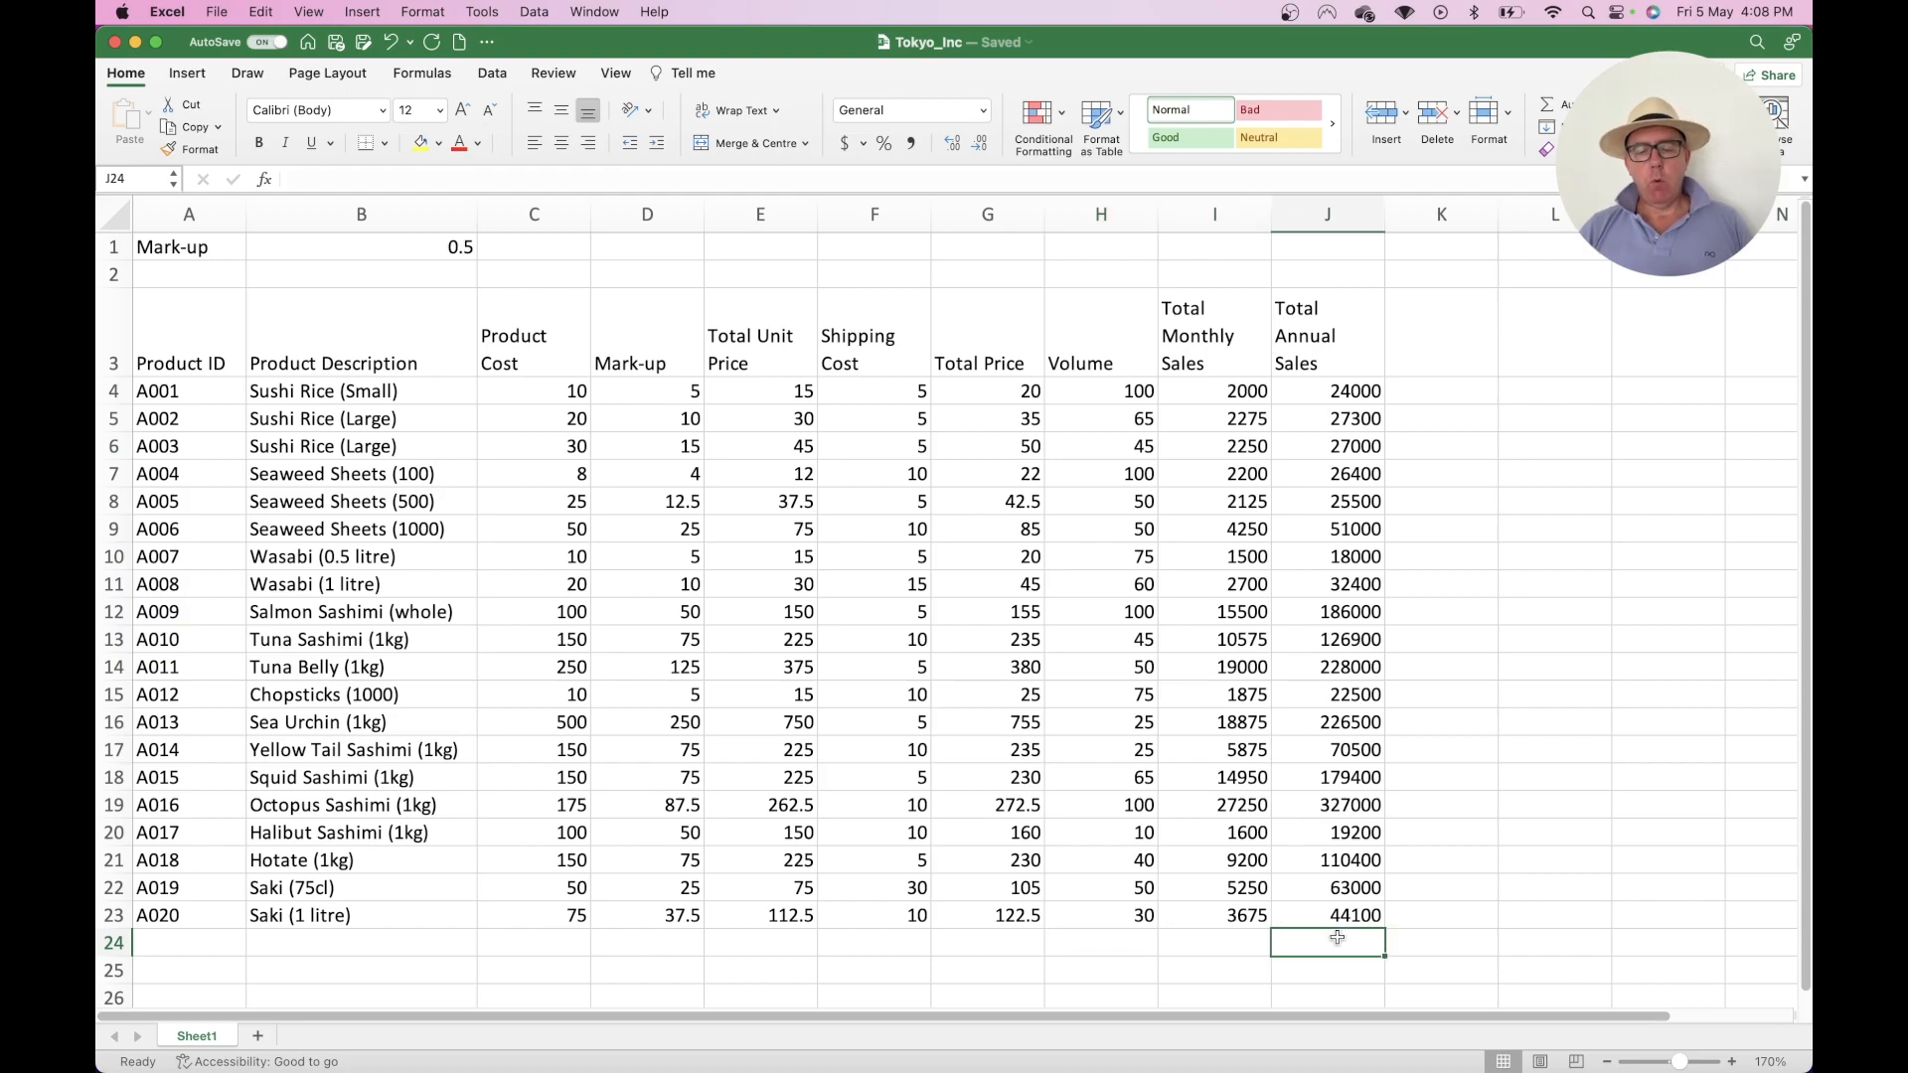
left_click(1124, 943)
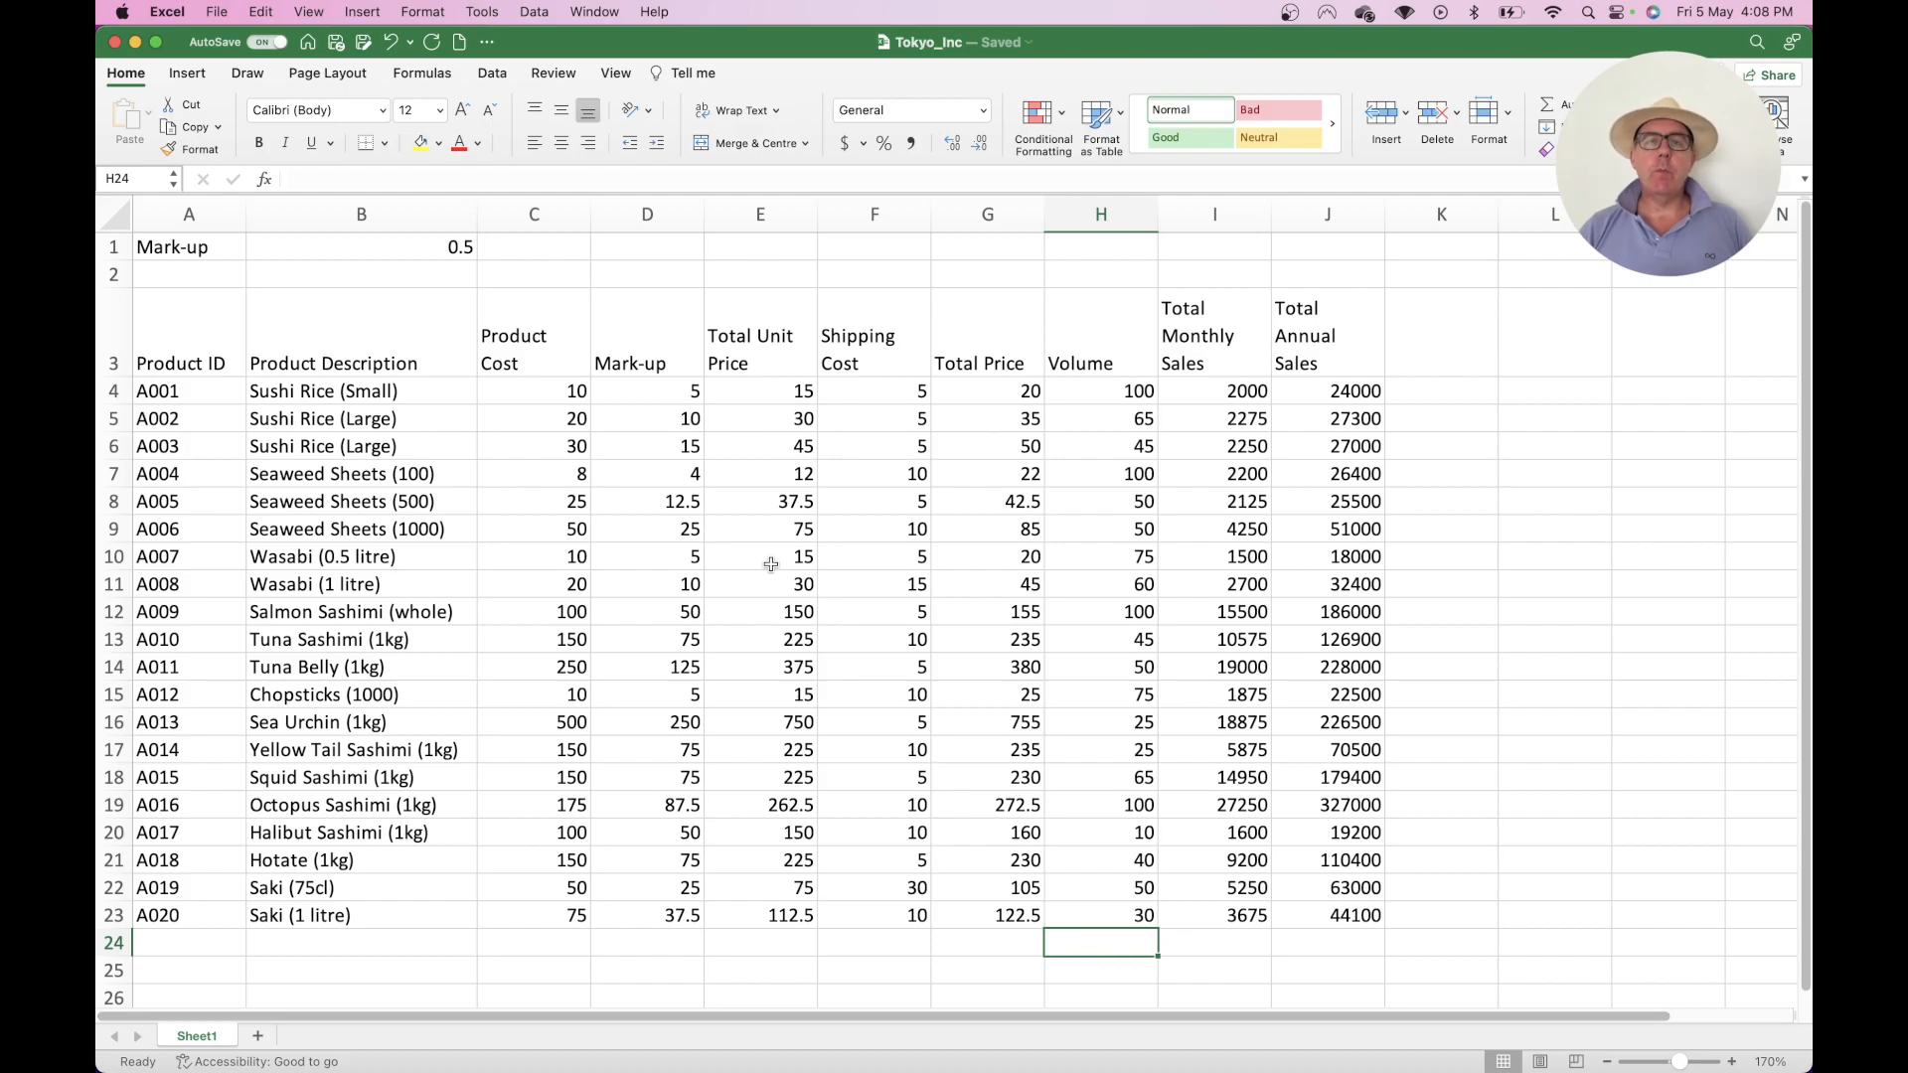
type("=sum(")
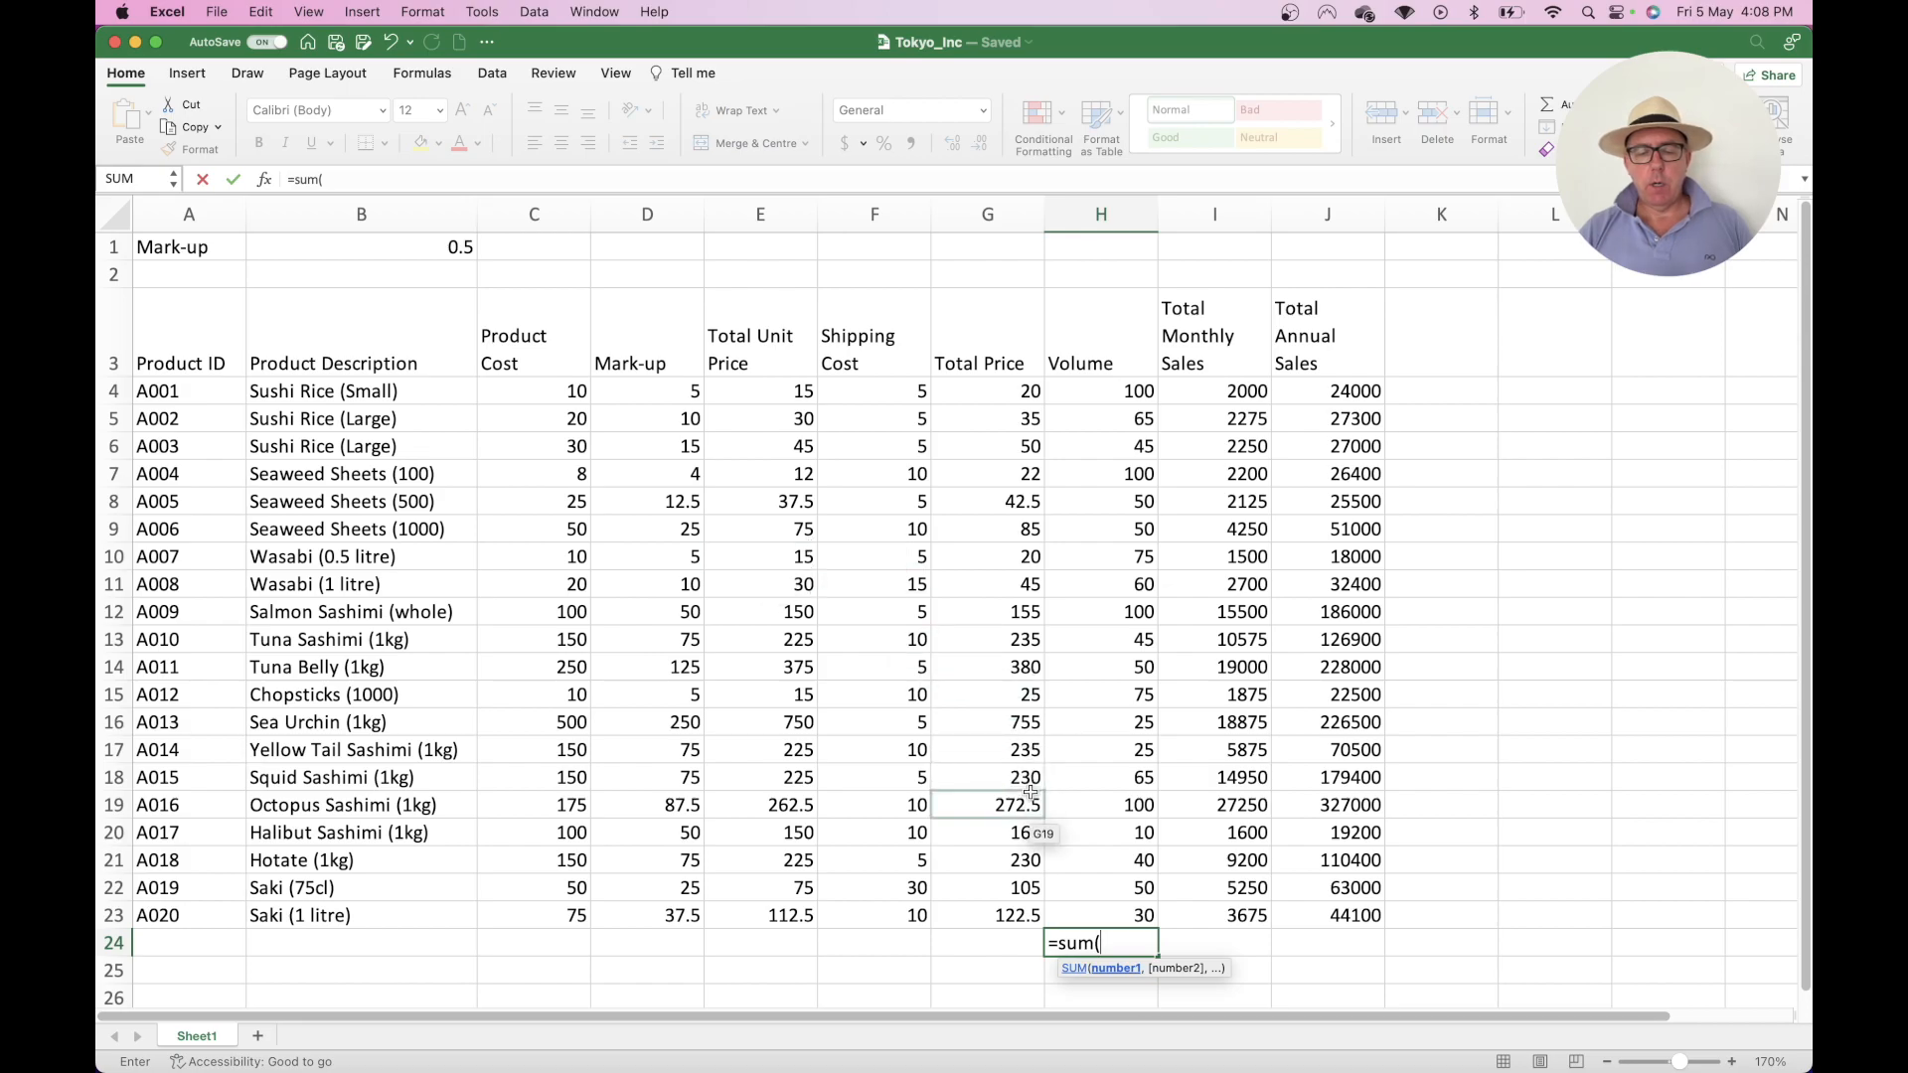
left_click(1110, 915)
left_click_drag(1111, 915, 1119, 401)
type(")")
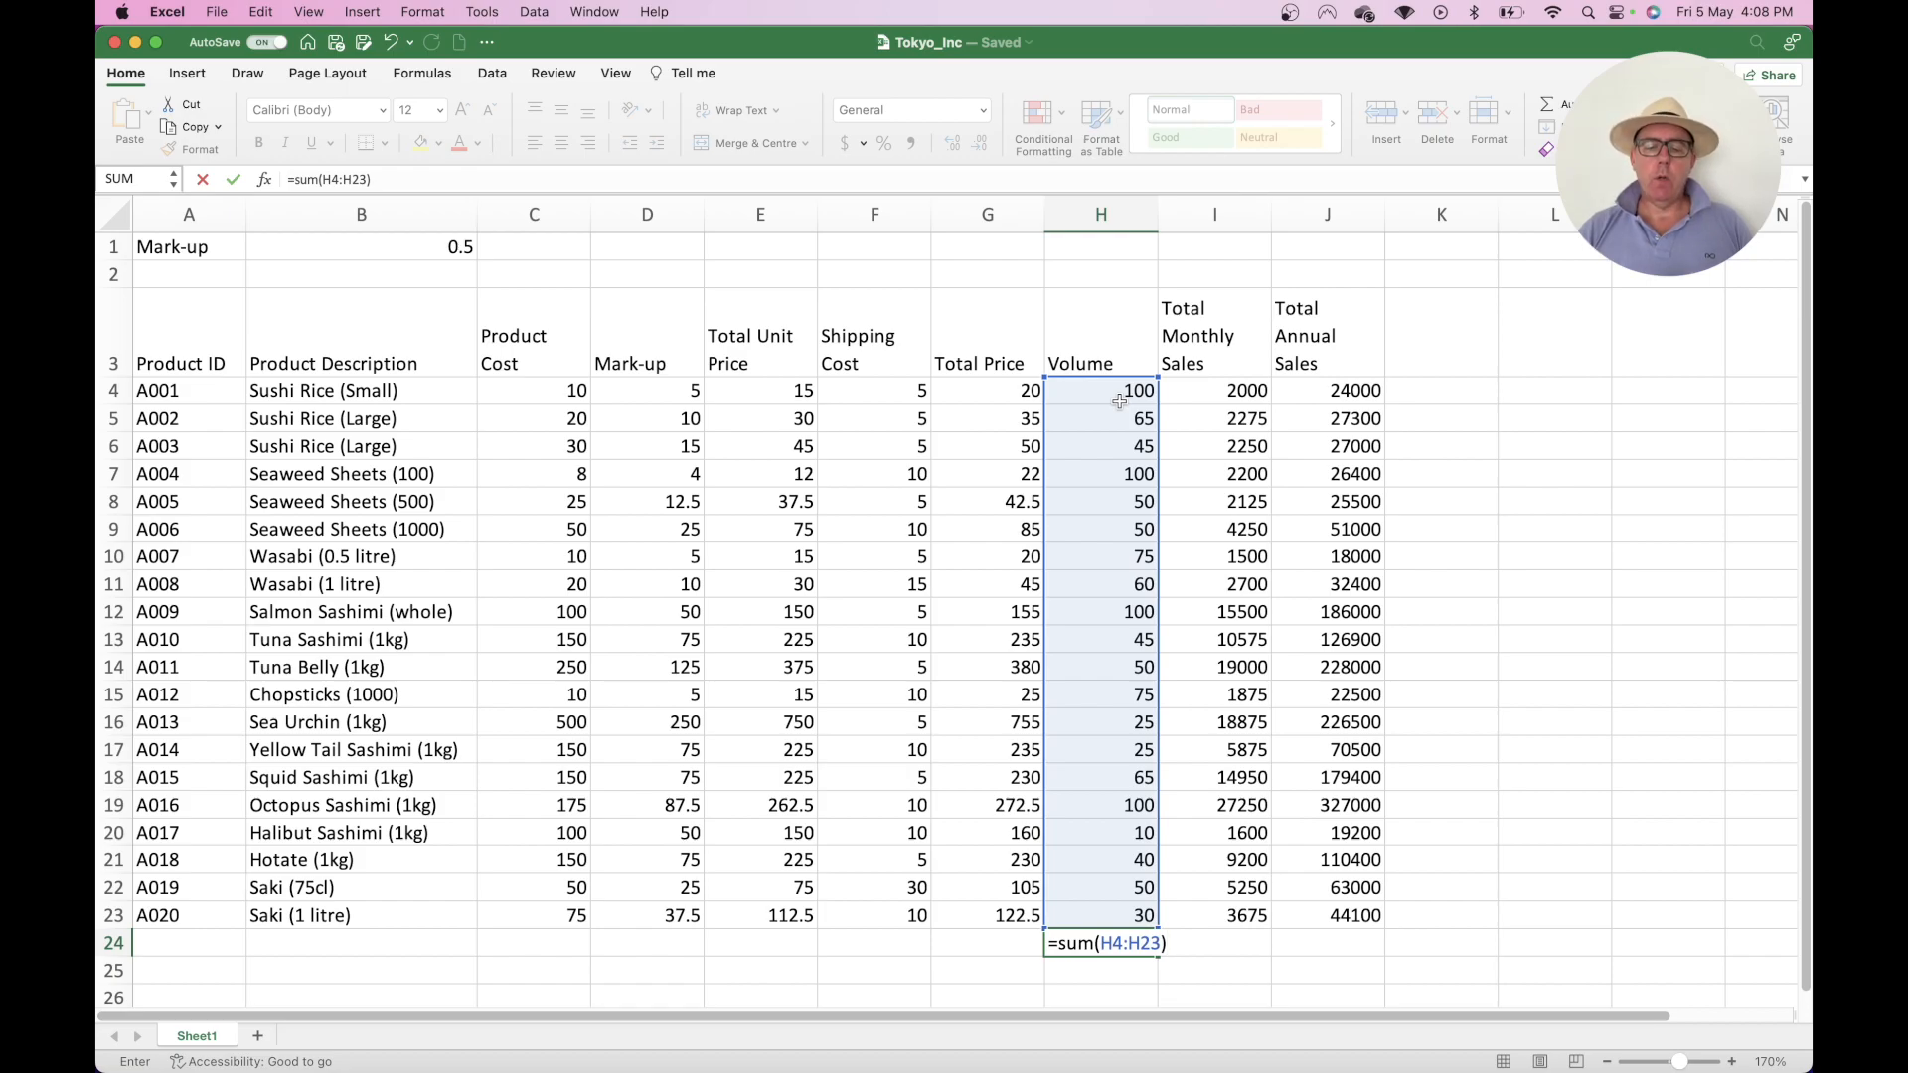
key("Return")
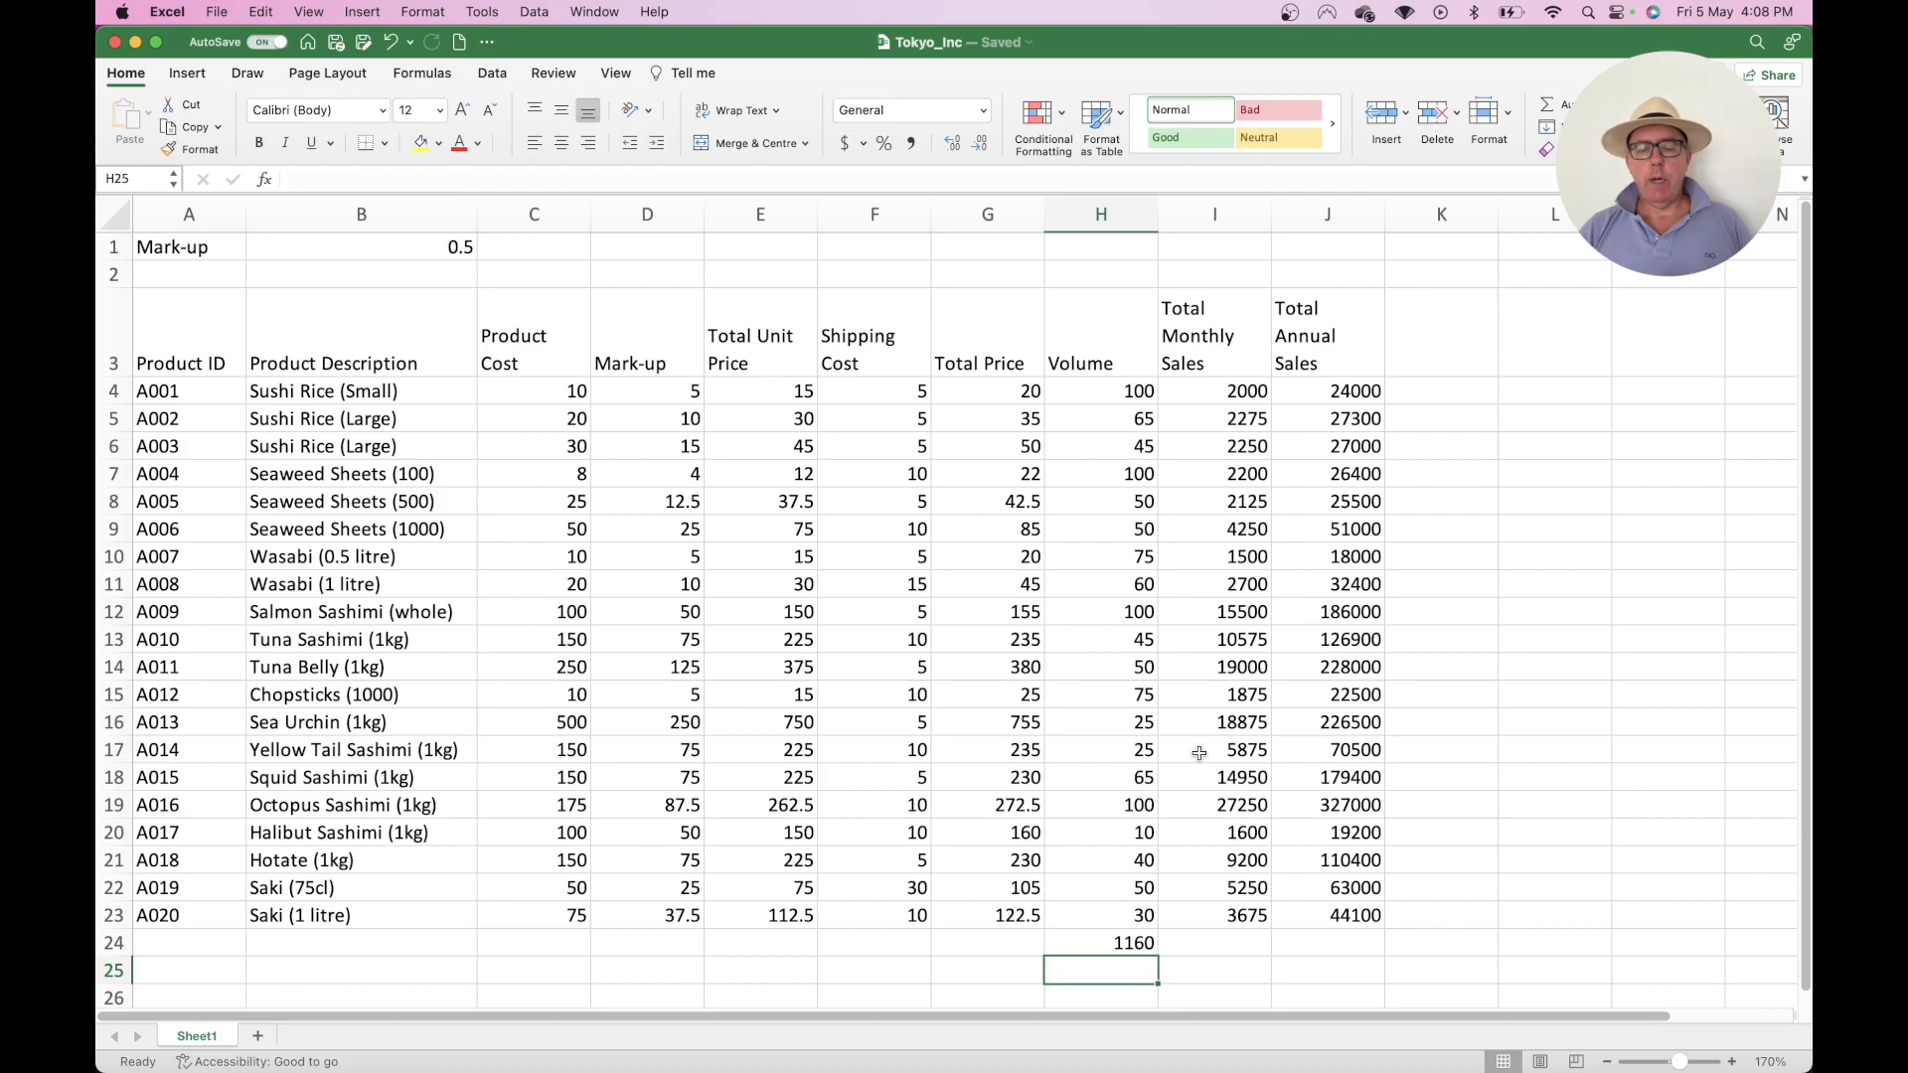
Use Auto-sum in I24 to total the Total Monthly Sales column over I4:I23
left_click(1219, 940)
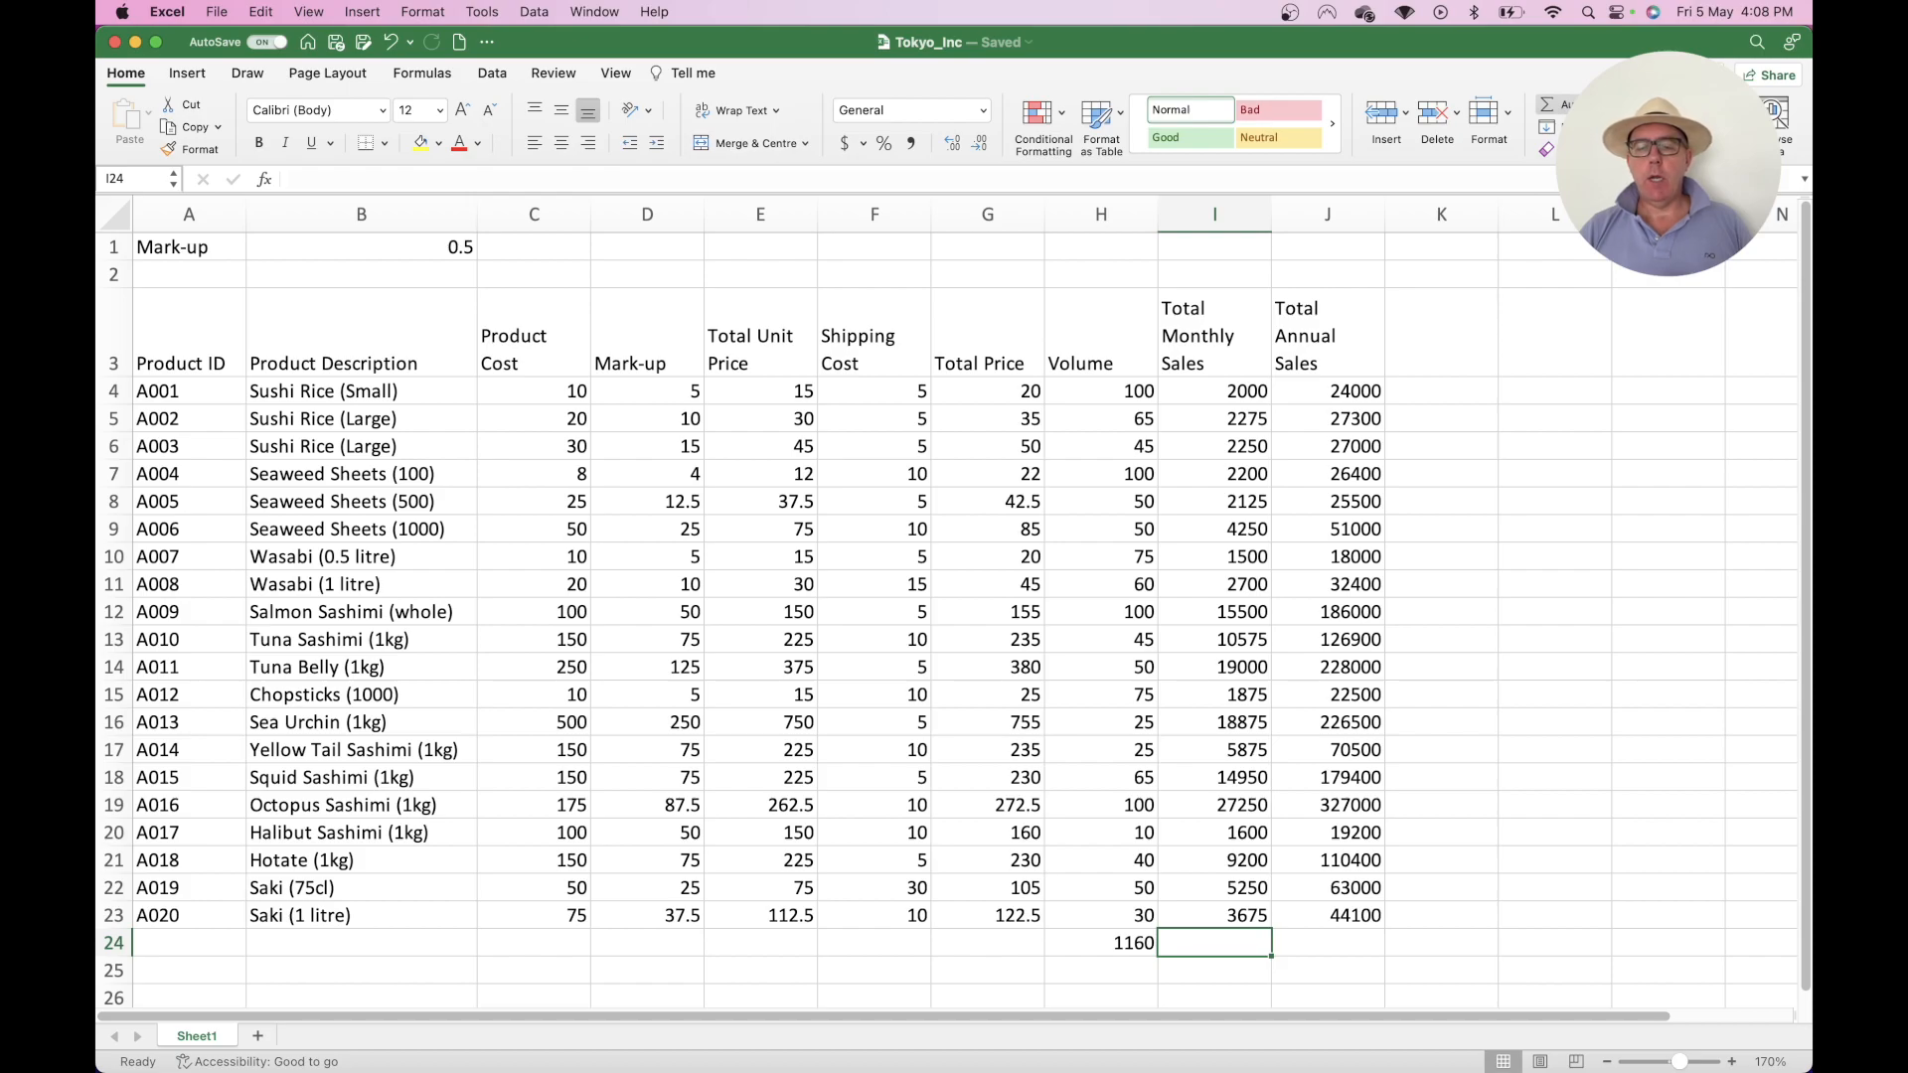
left_click_drag(1232, 392, 1182, 954)
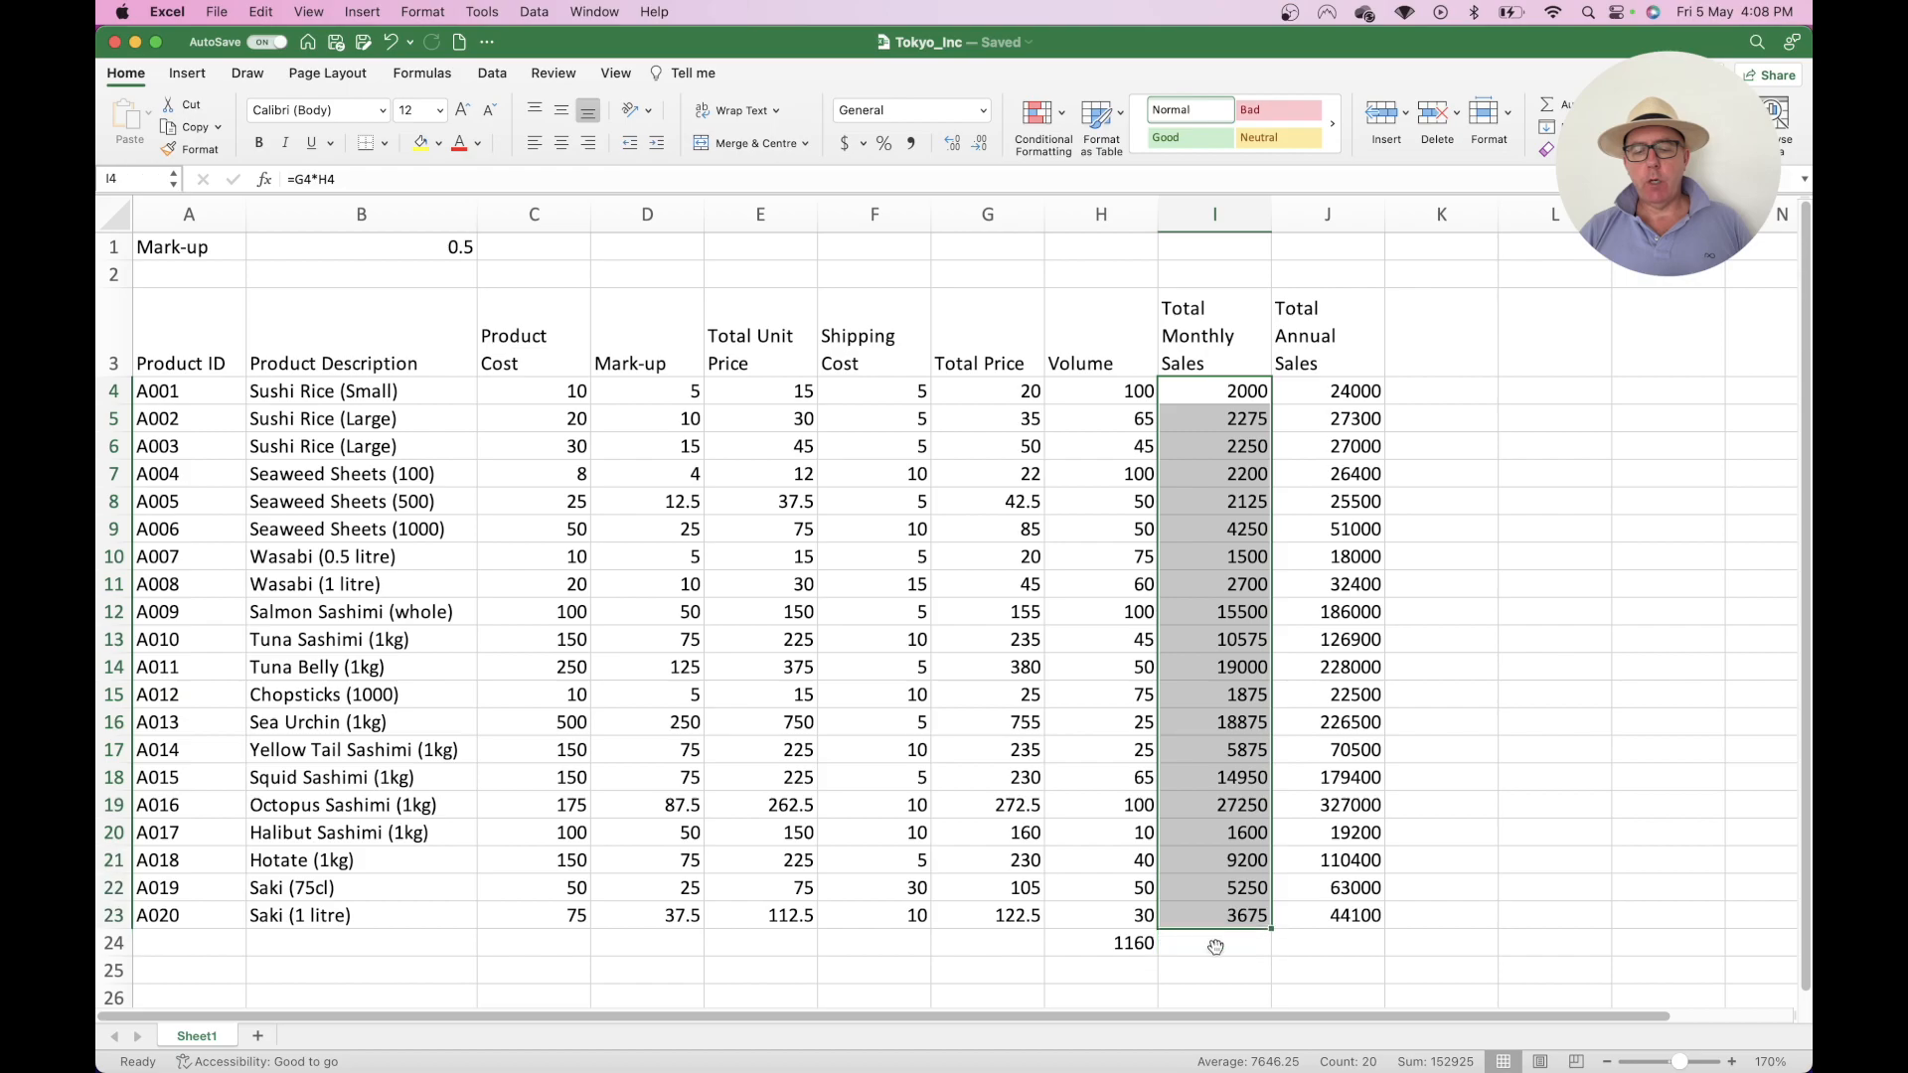
left_click(1222, 949)
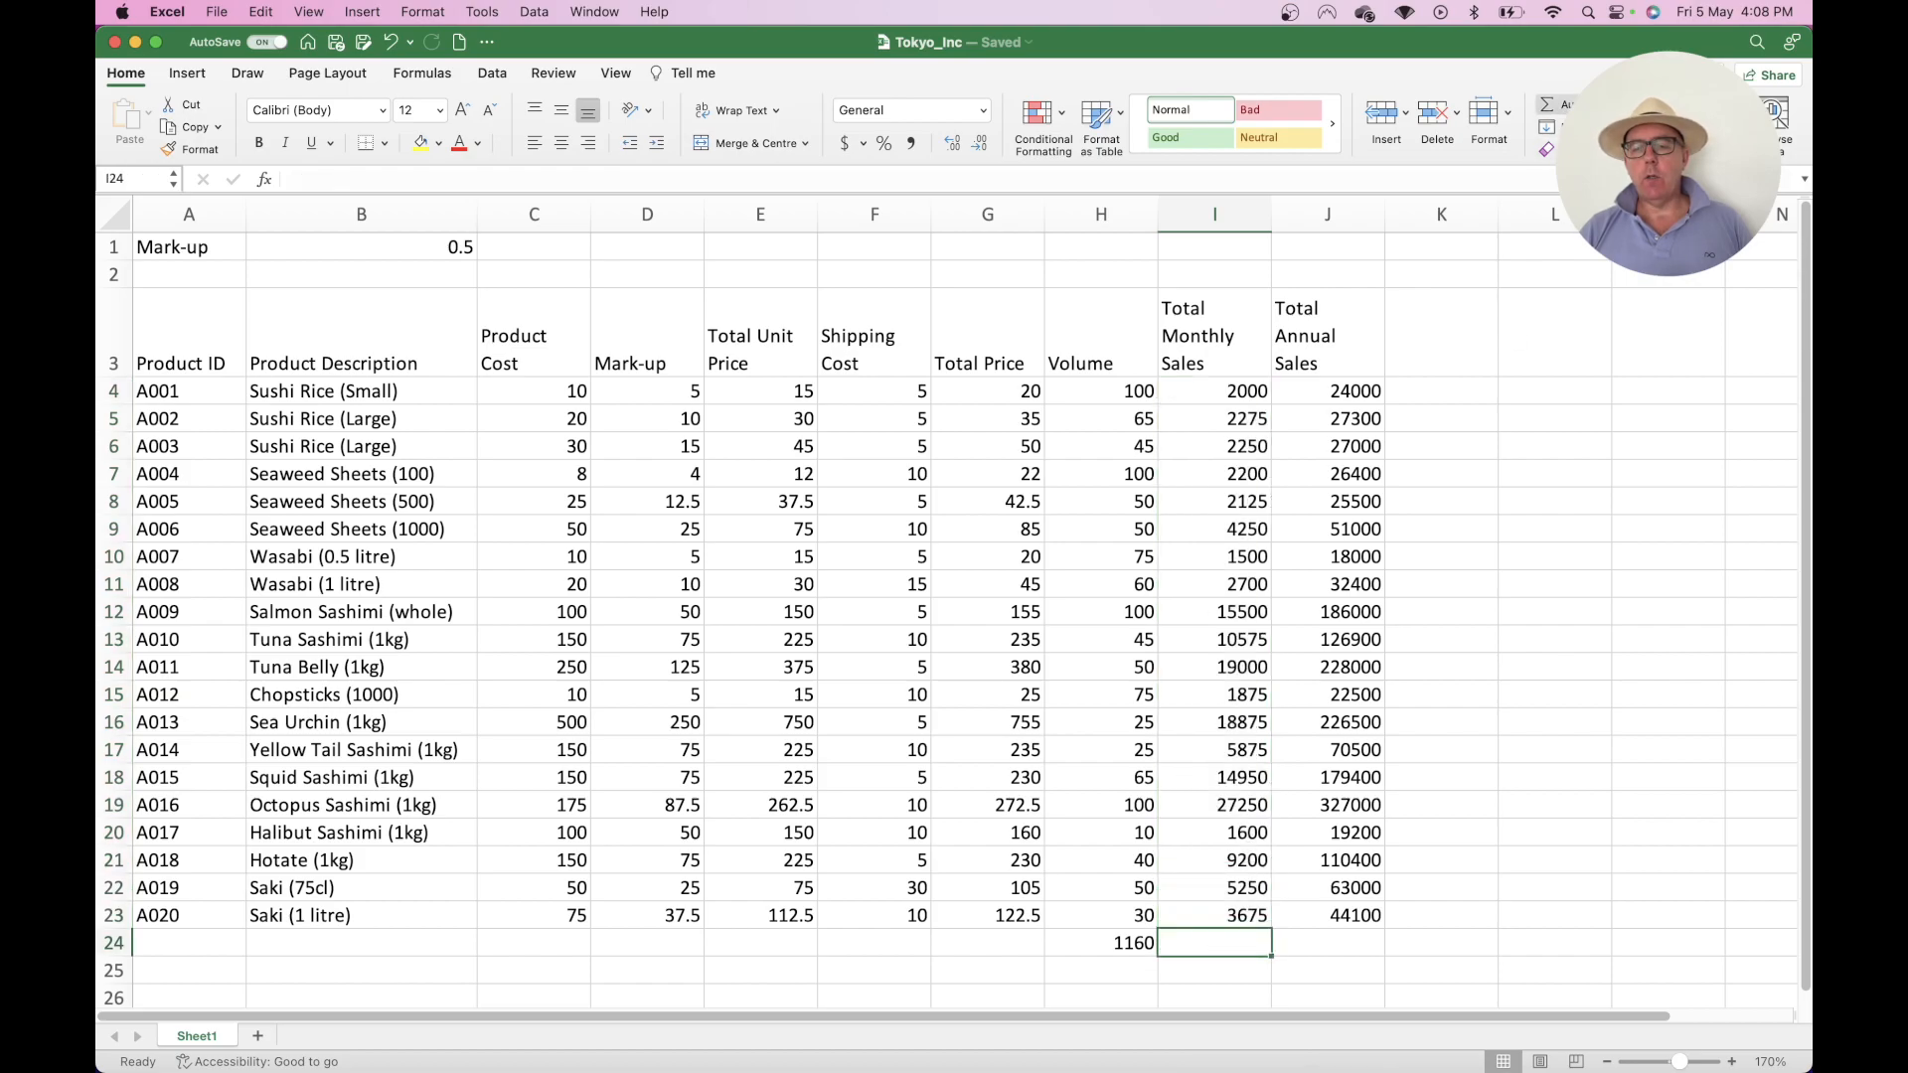
key("super+shift+t")
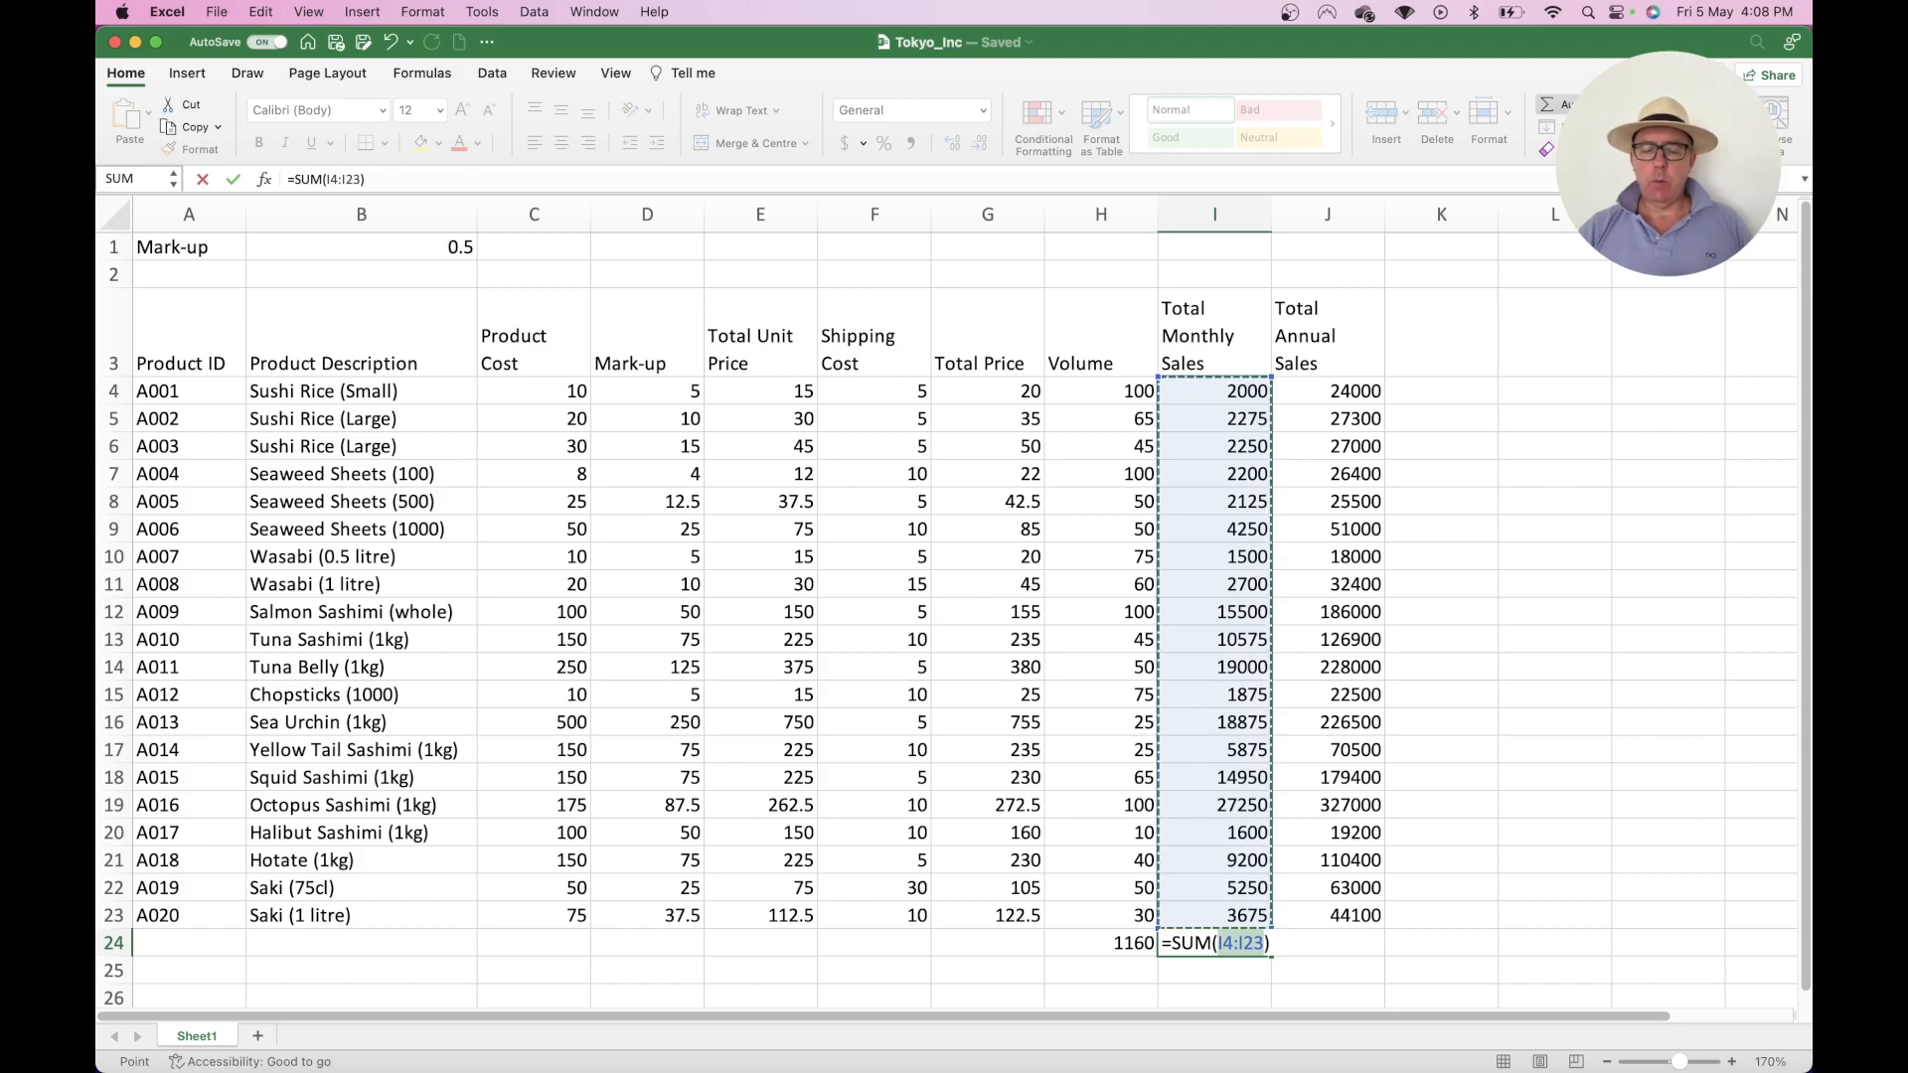
key("Return")
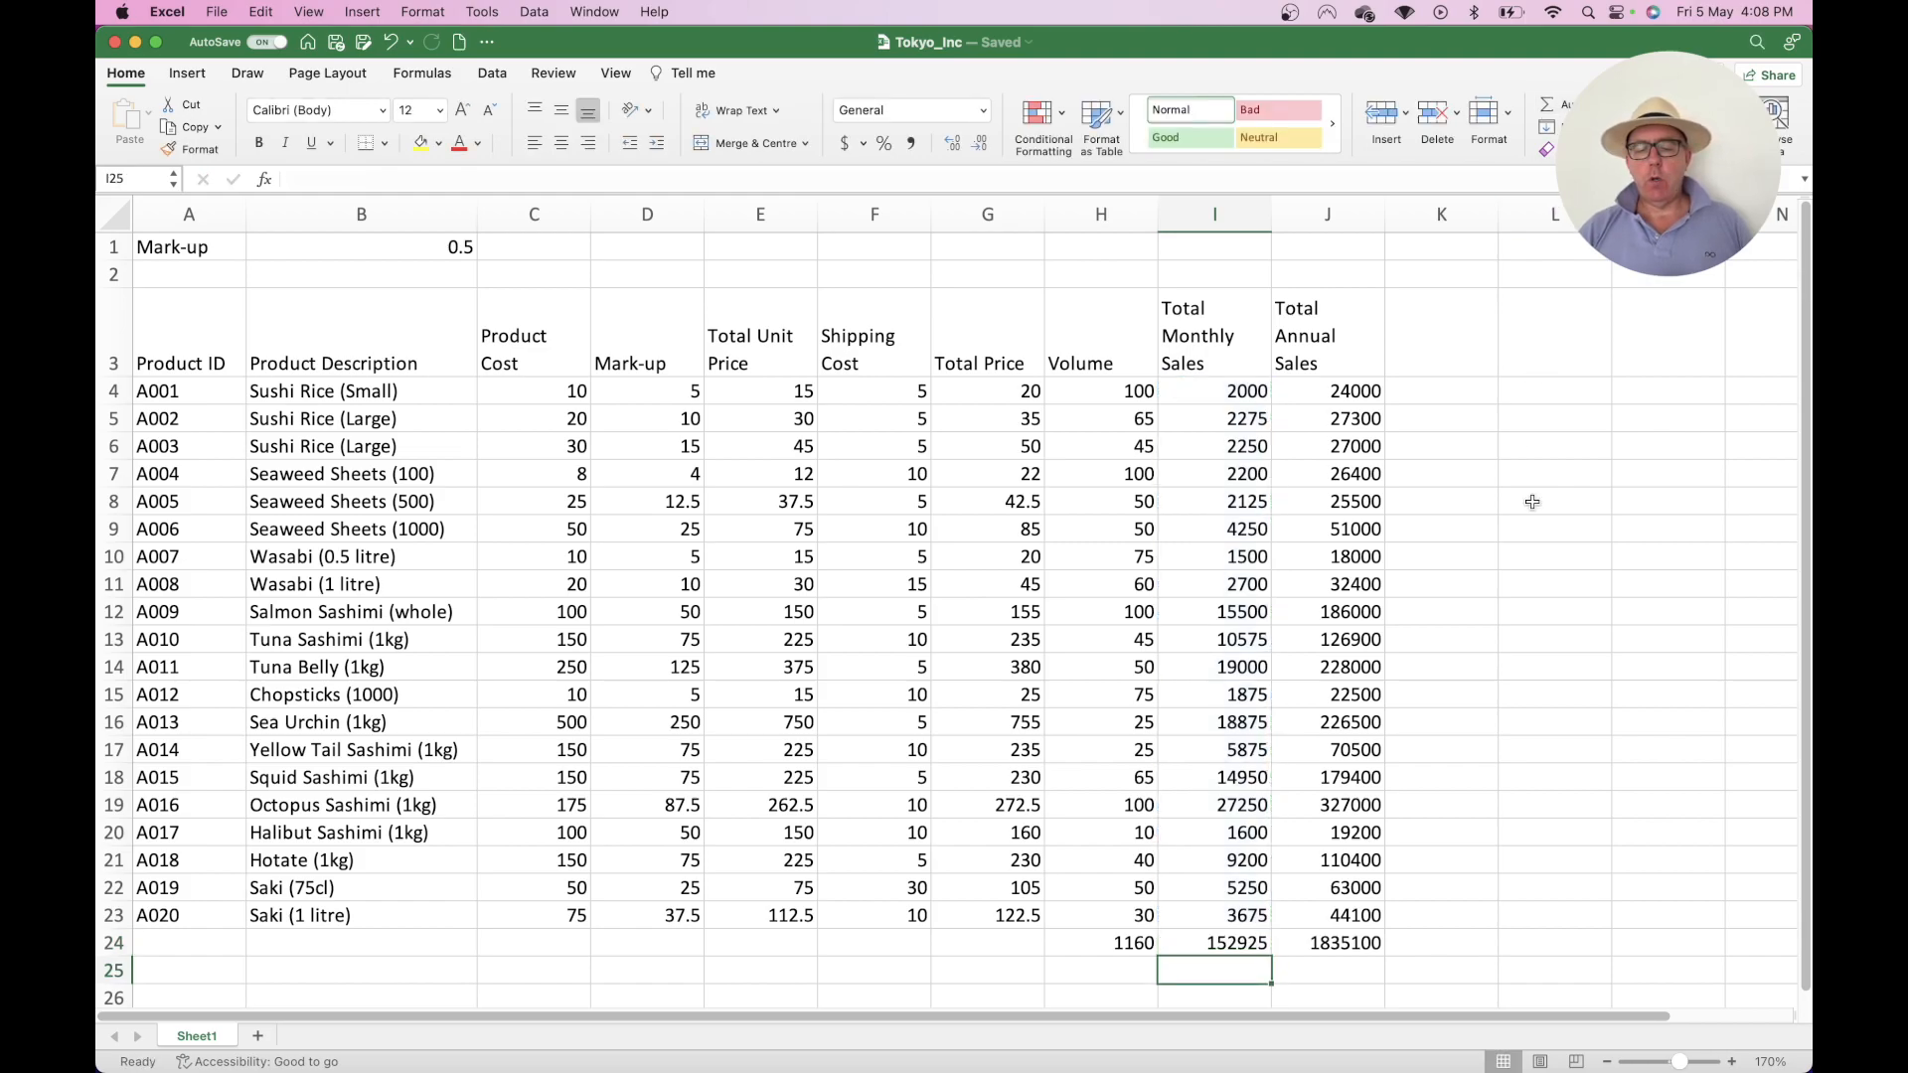
Clear the annual sales total in J24 and copy the SUM formula from I24 into that cell
left_click(1346, 942)
key("Delete")
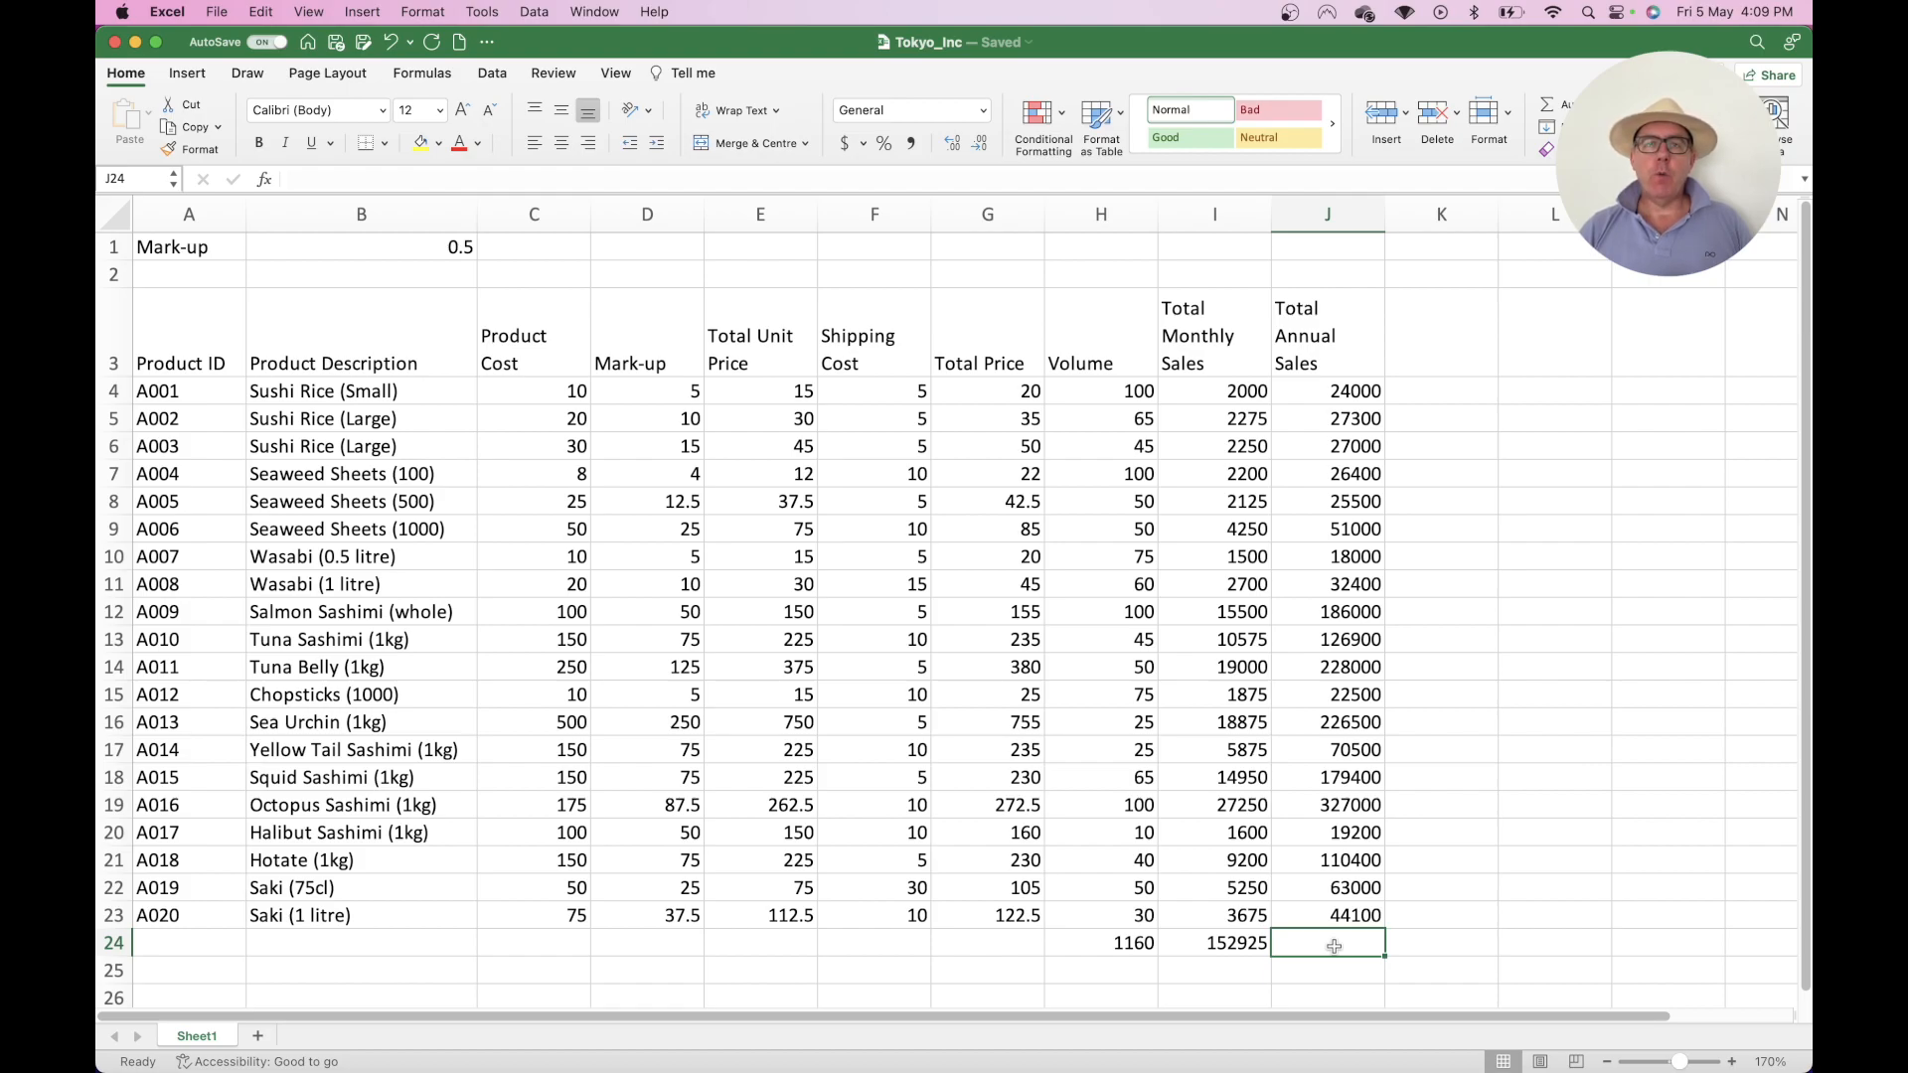
left_click(1234, 942)
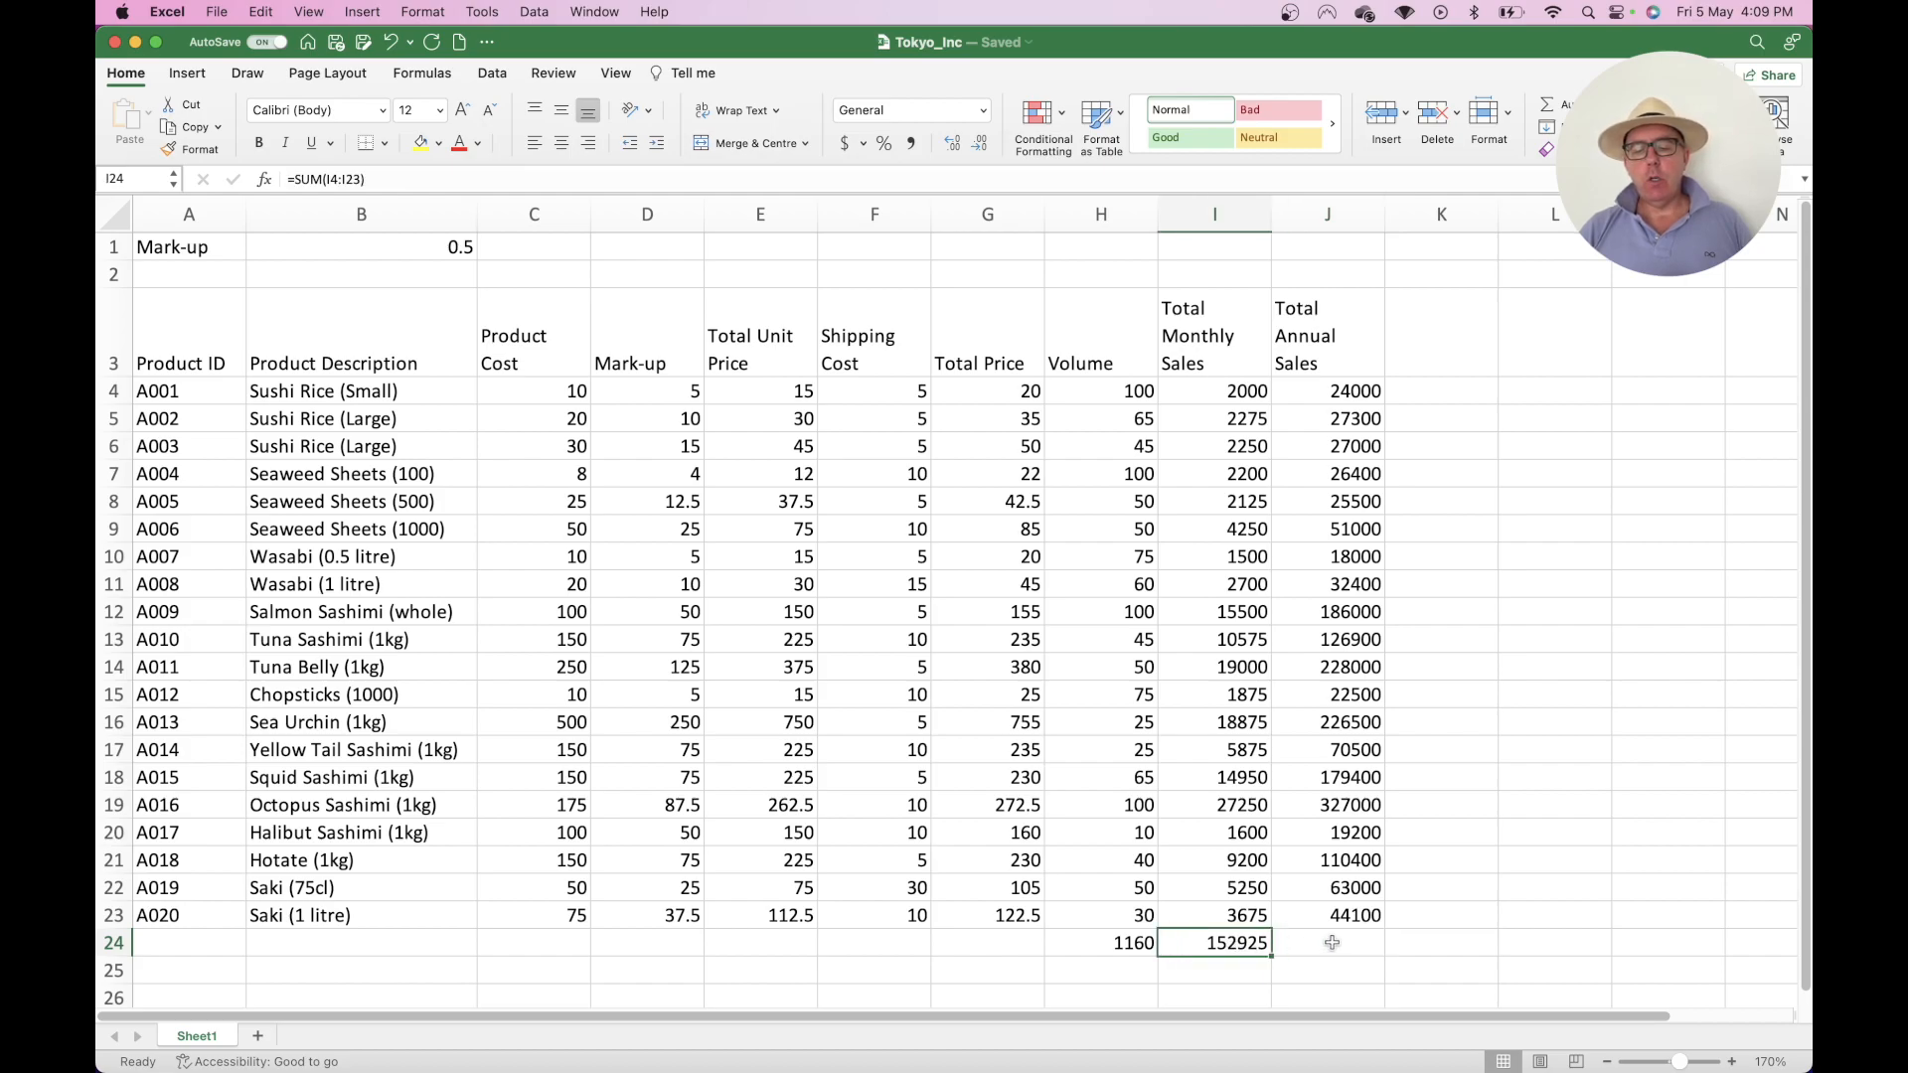
left_click_drag(1357, 406, 1357, 894)
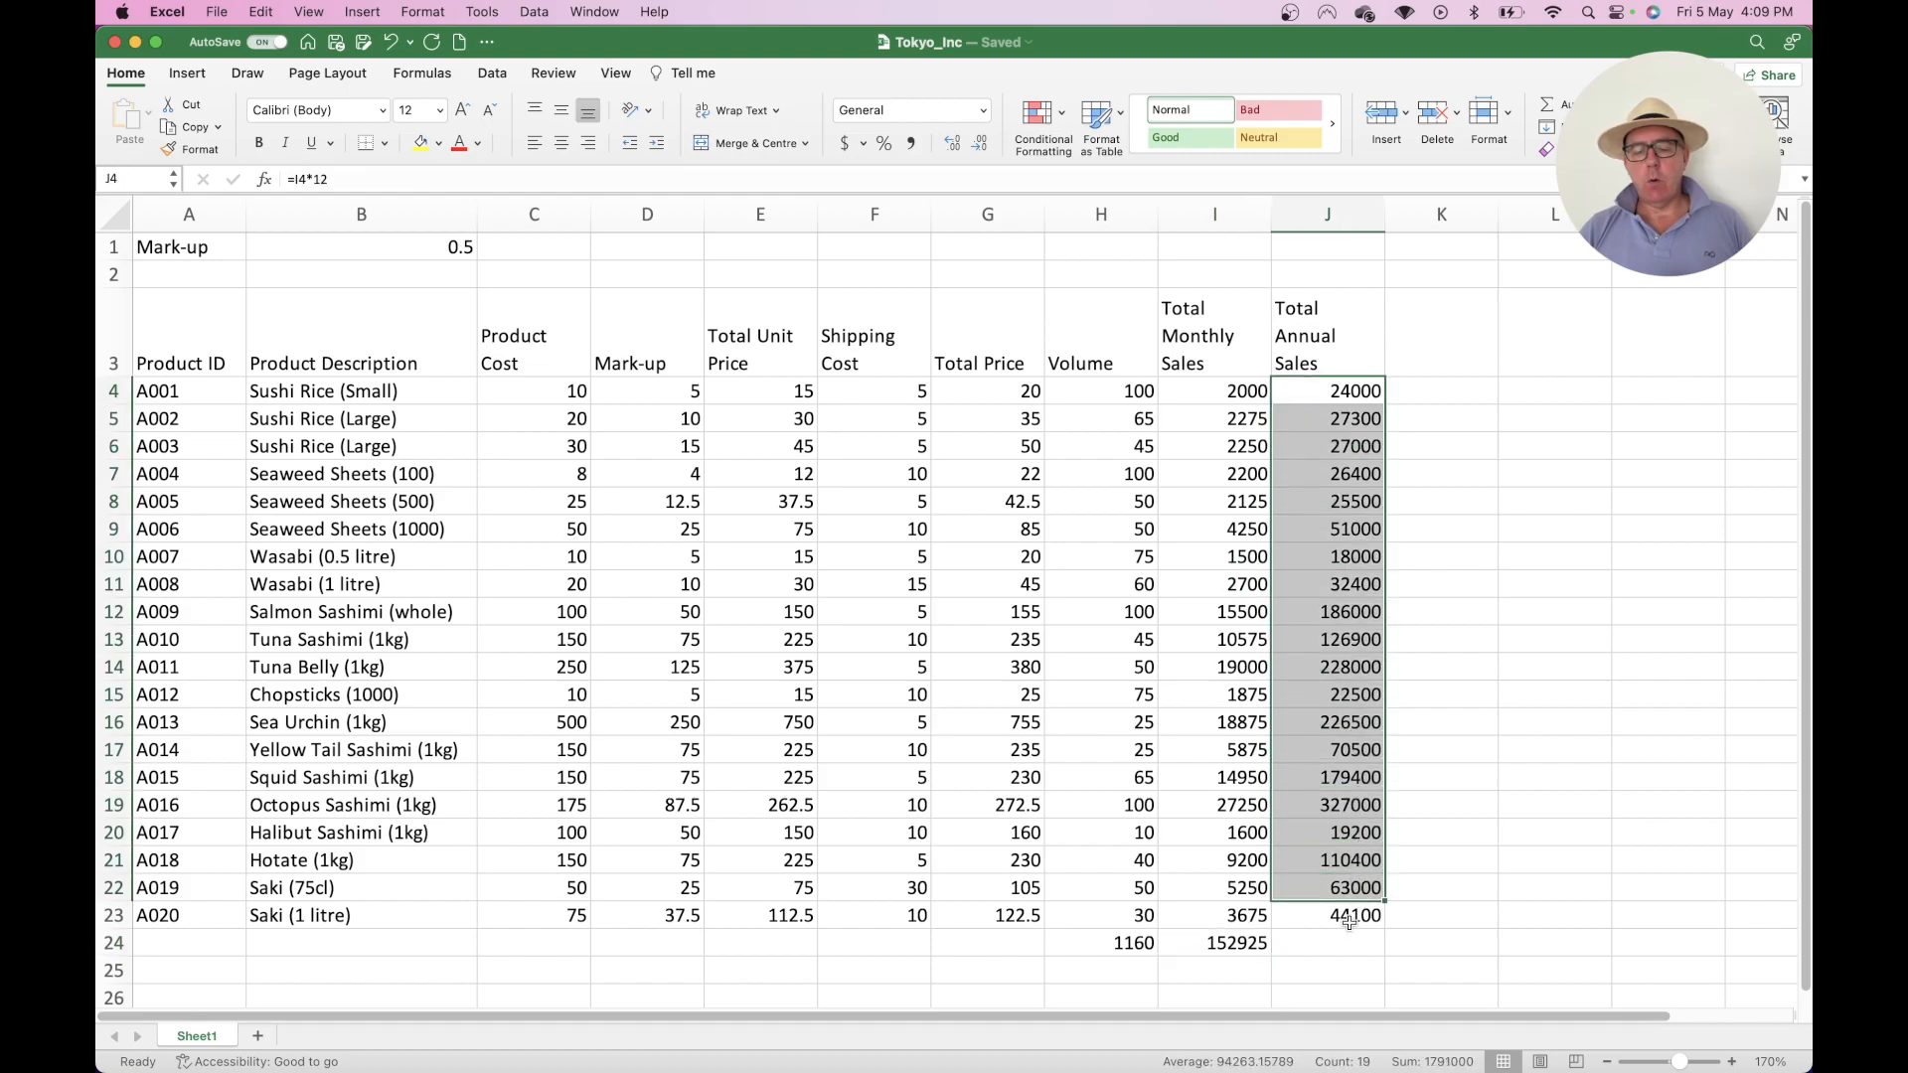
left_click(1248, 942)
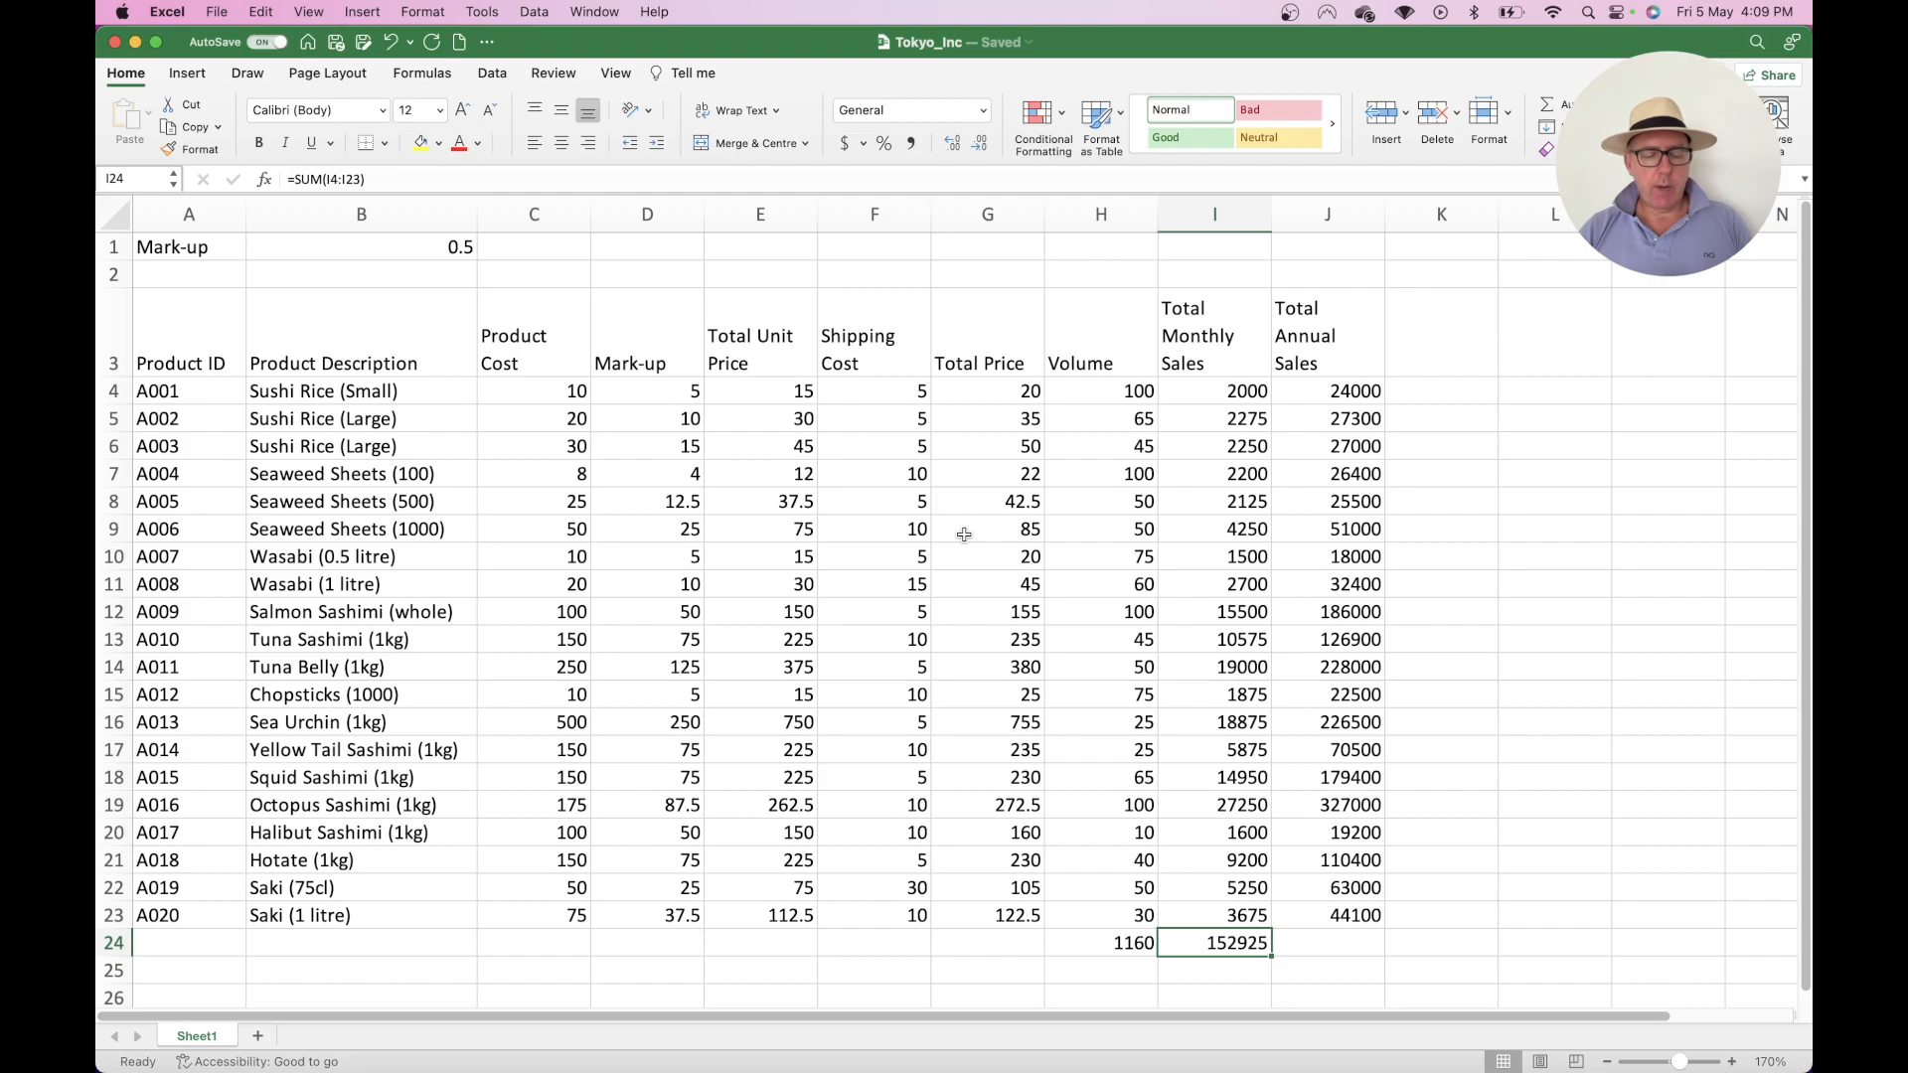
key("super+c")
key("Right")
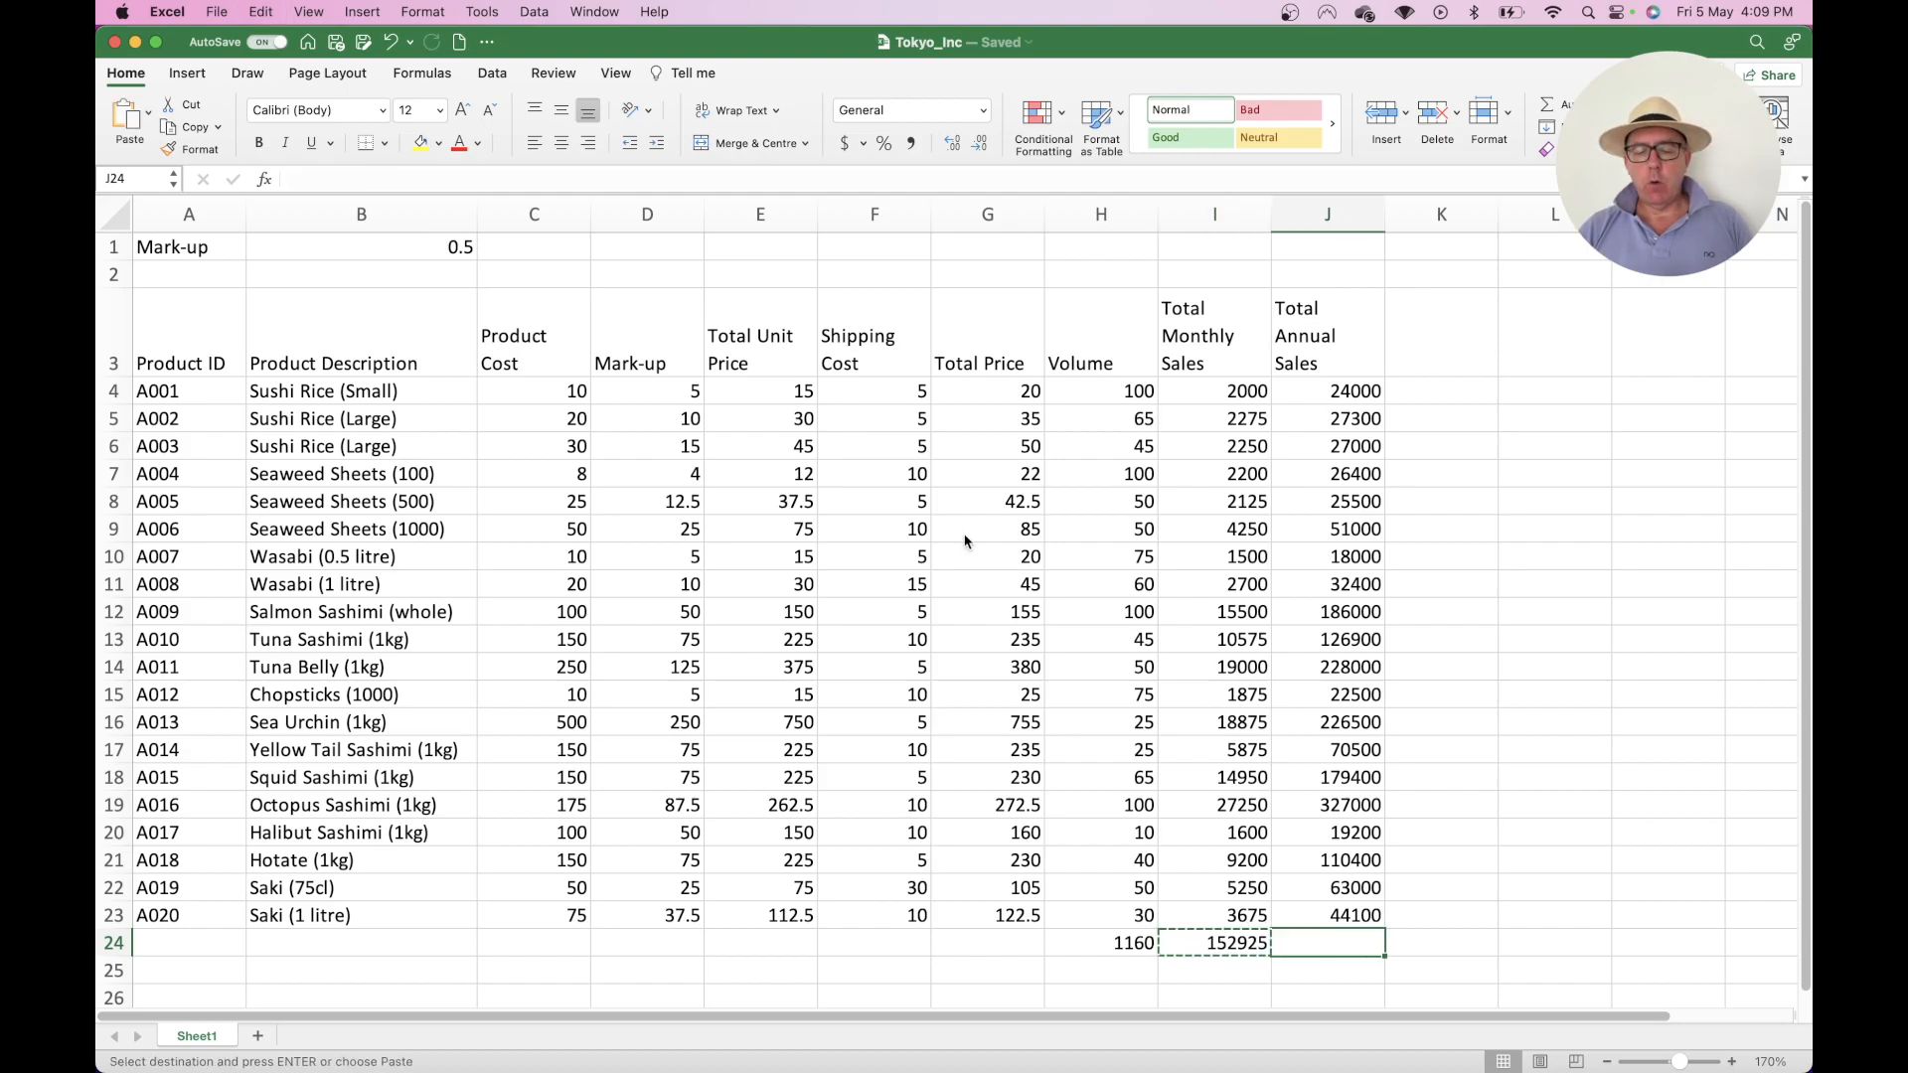
key("super+v")
Check which cell range the copied SUM formula in J24 refers to, and leave the formula as it is
left_click(1229, 796)
double_click(1336, 942)
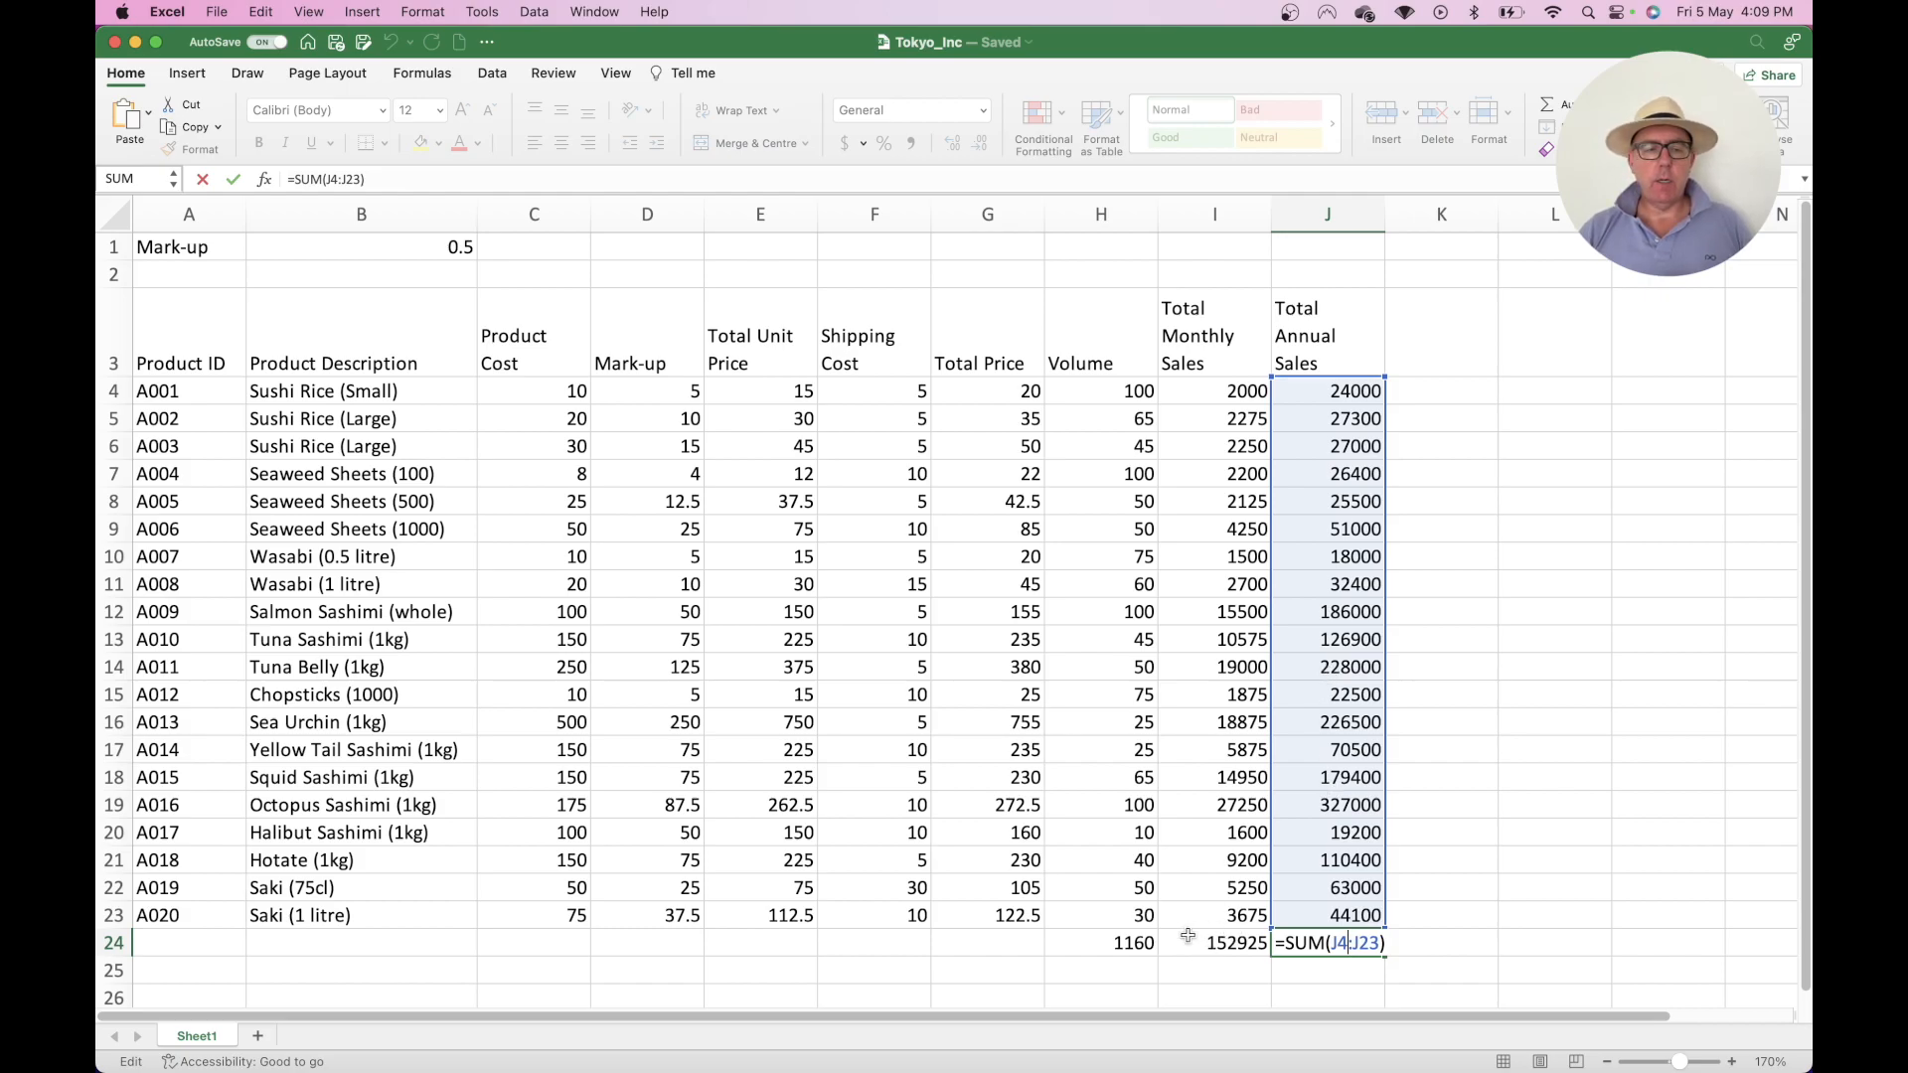
key("Return")
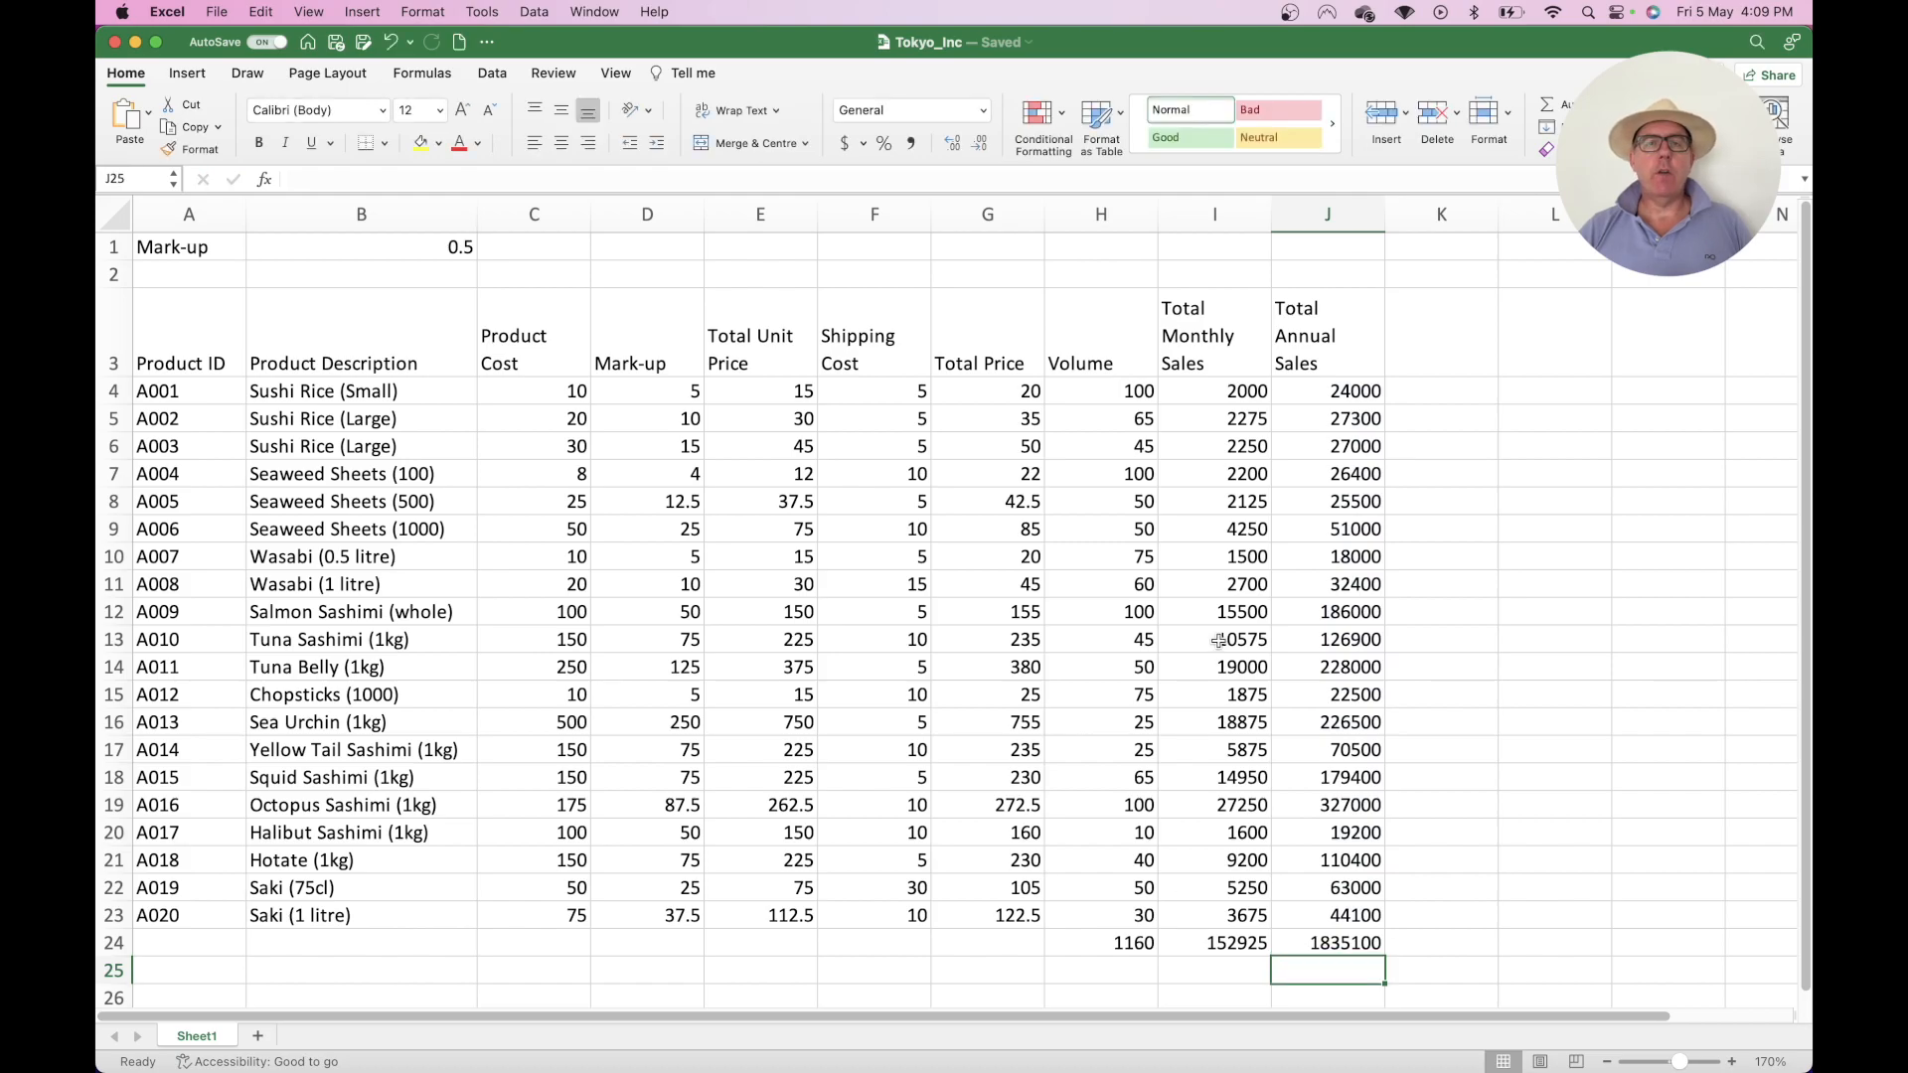